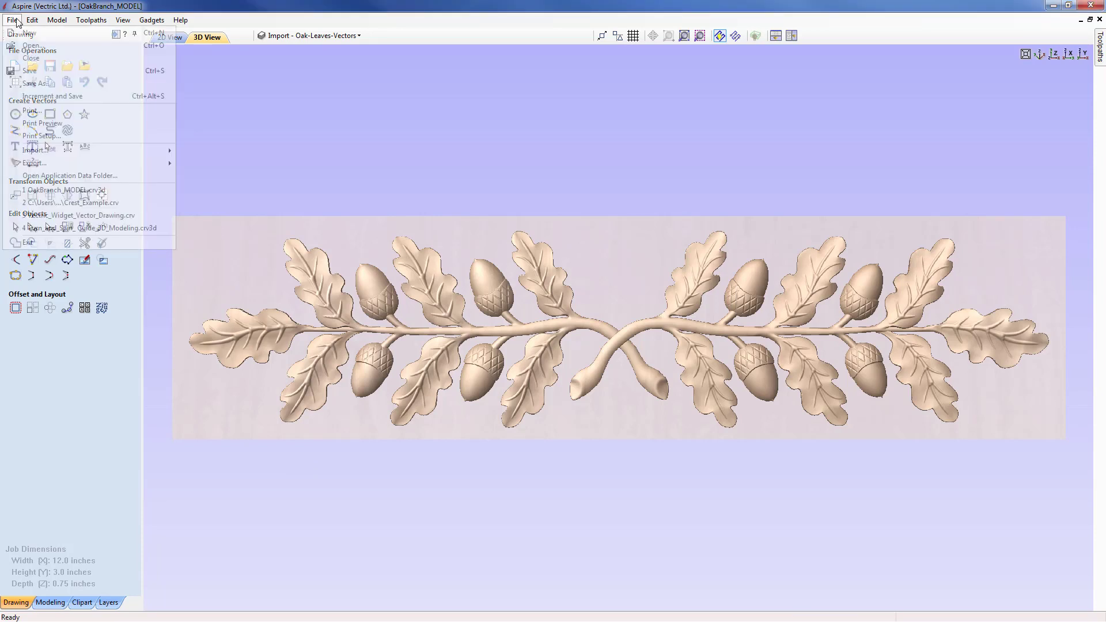
# - Create a single-sided job 12 x 3 inches and 0.75 inches thick, with High (3 x Slower) modeling resolution
pyautogui.click(23, 30)
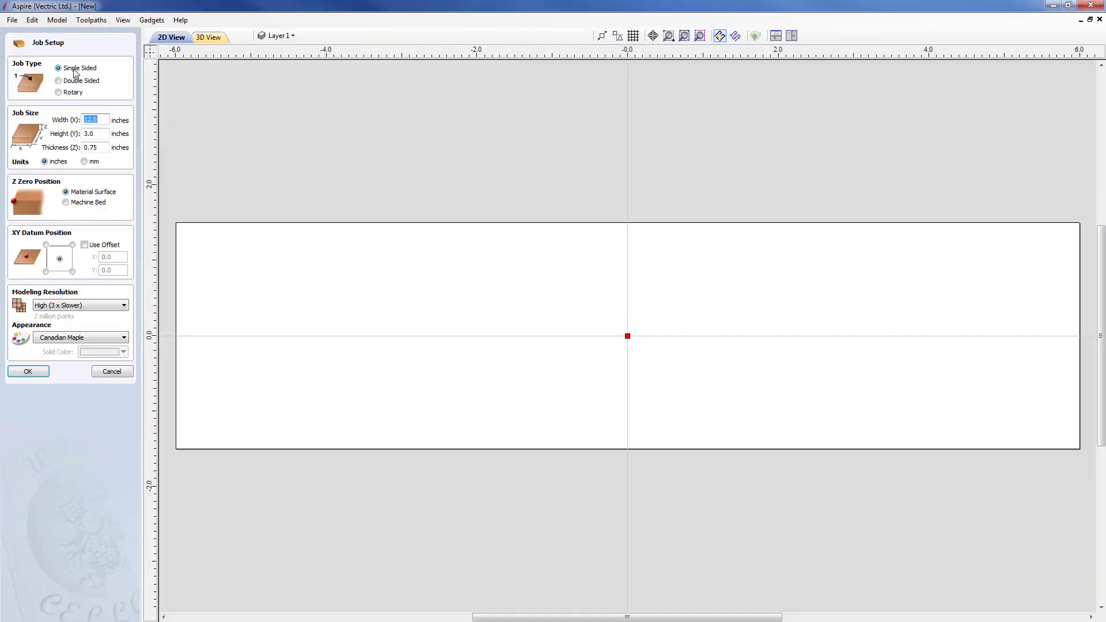
pyautogui.click(99, 134)
pyautogui.click(76, 305)
pyautogui.click(73, 323)
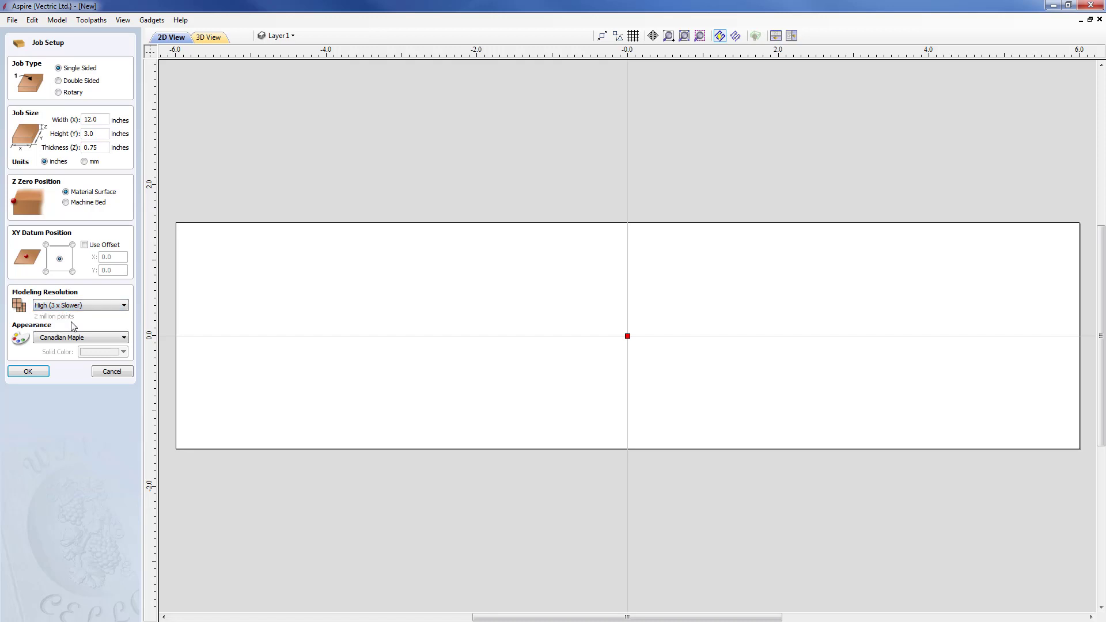
pyautogui.click(36, 371)
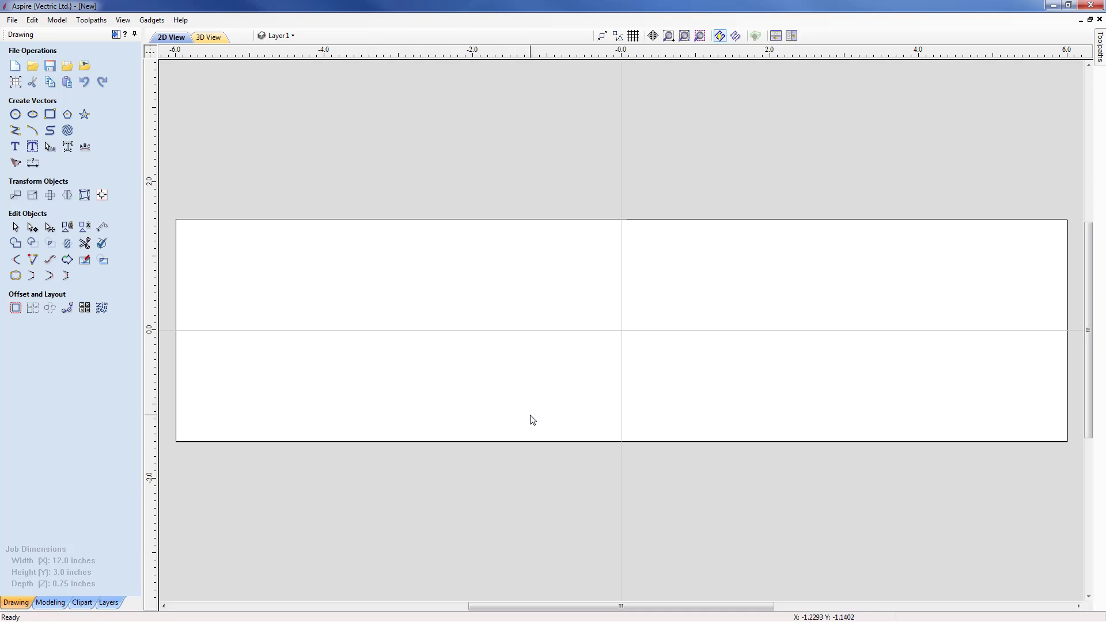
# - Import the bitmap Oak-Leaves-Sketch.jpg into the 2D drawing
pyautogui.click(86, 67)
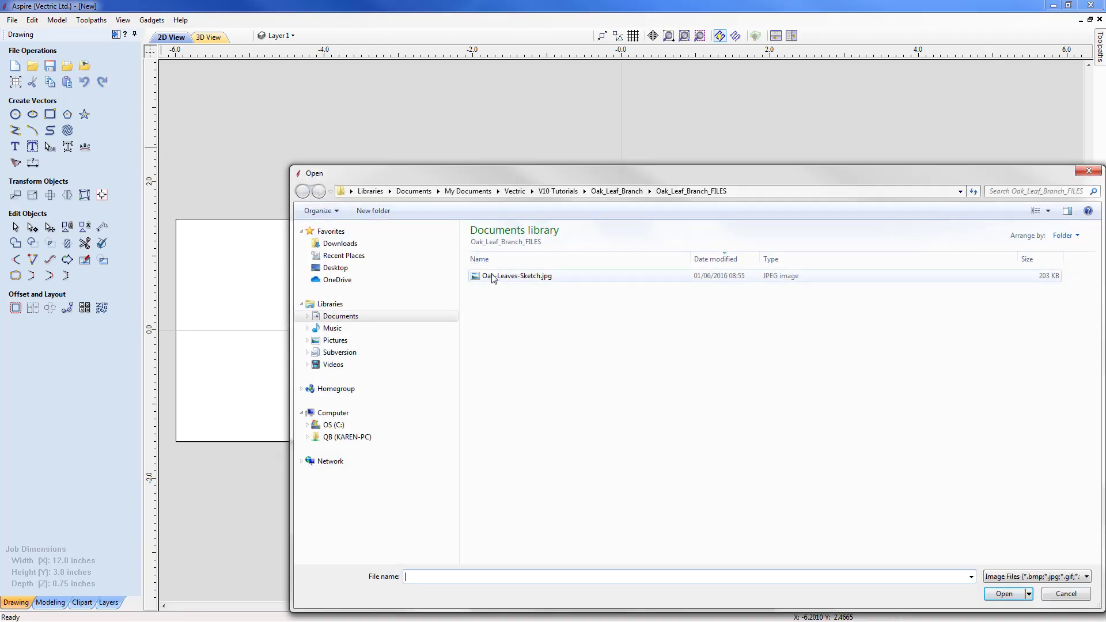
pyautogui.click(495, 276)
pyautogui.click(1003, 594)
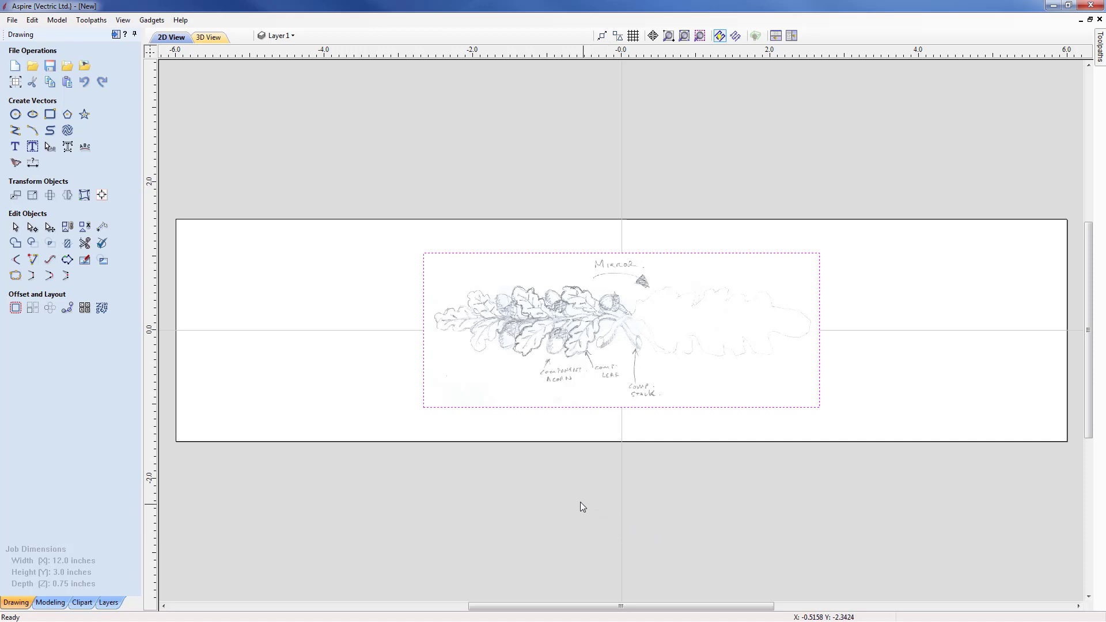
# - Resize the sketch bitmap about its center to a width of 12 inches, keeping its proportions linked
pyautogui.click(31, 196)
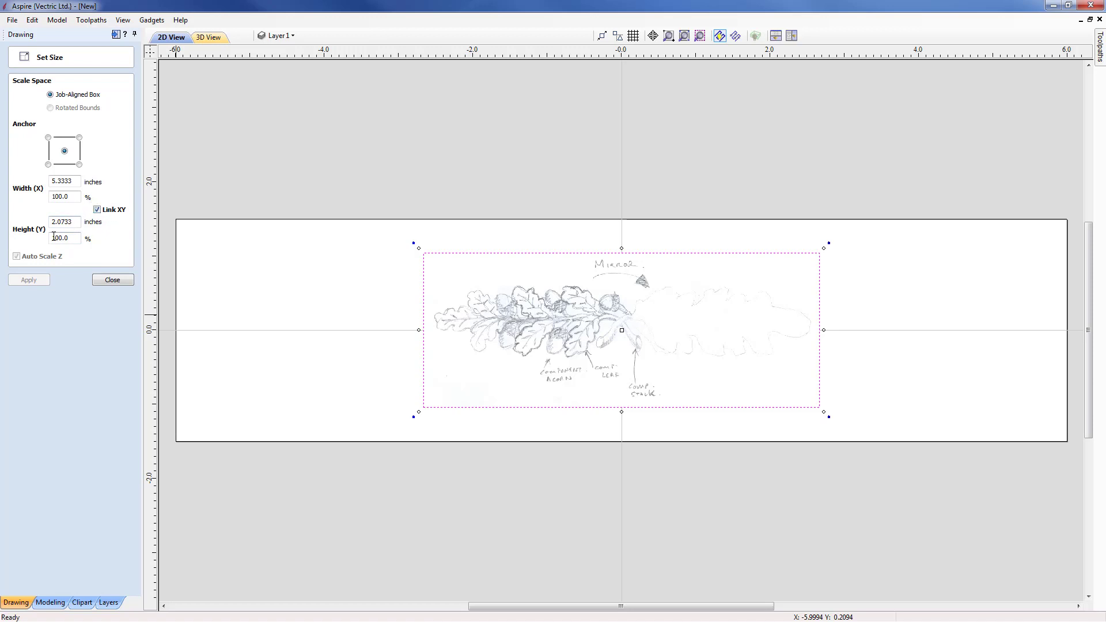
pyautogui.doubleClick(66, 179)
pyautogui.write('12')
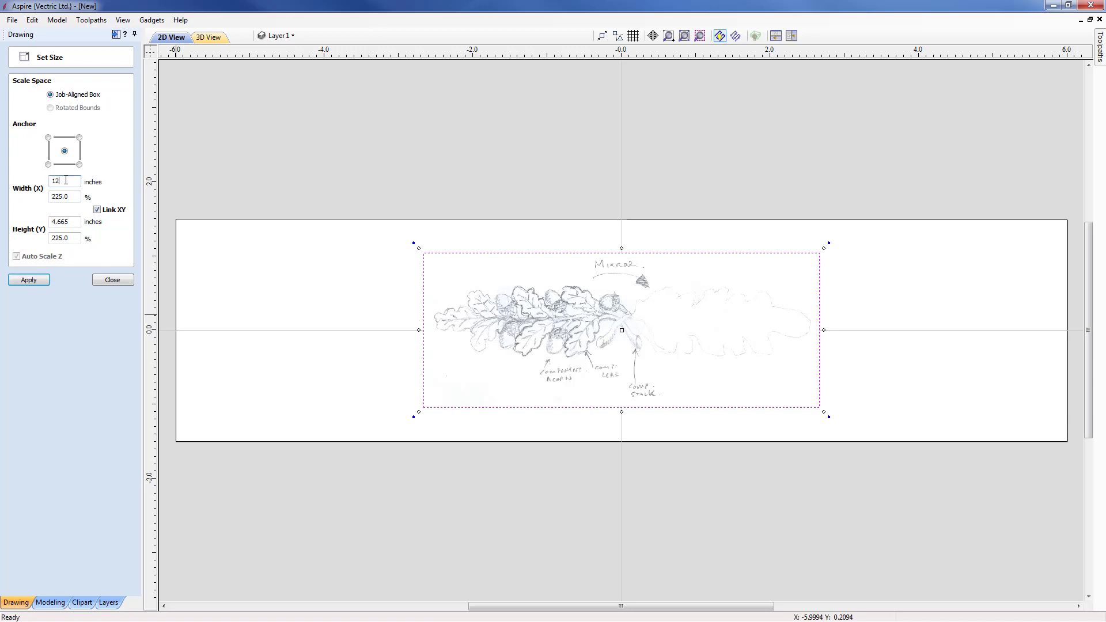
pyautogui.click(36, 280)
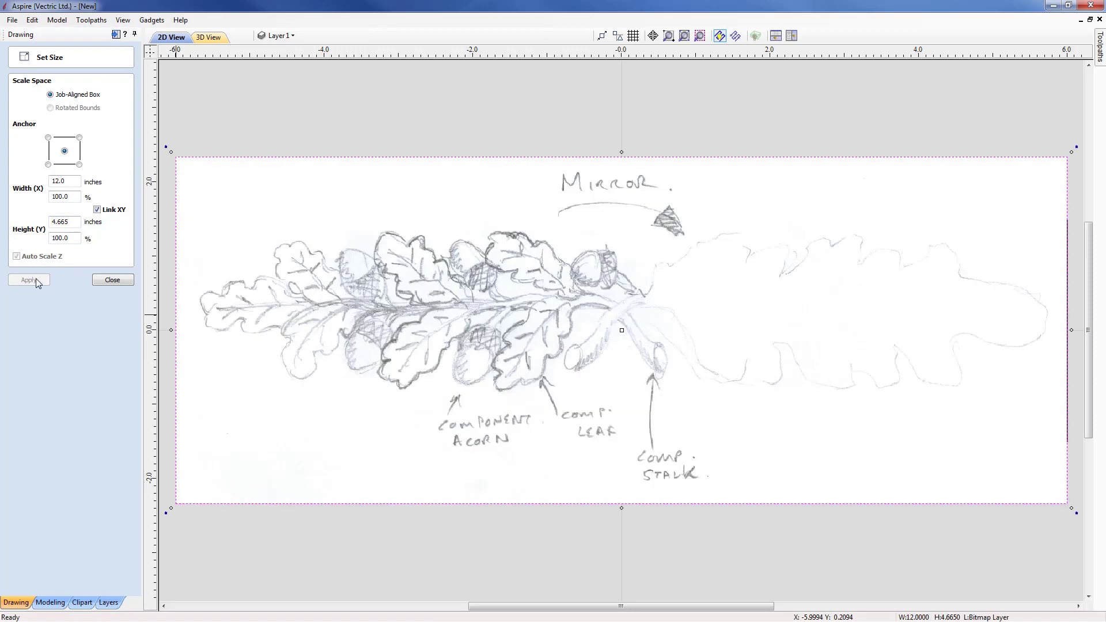
pyautogui.click(112, 280)
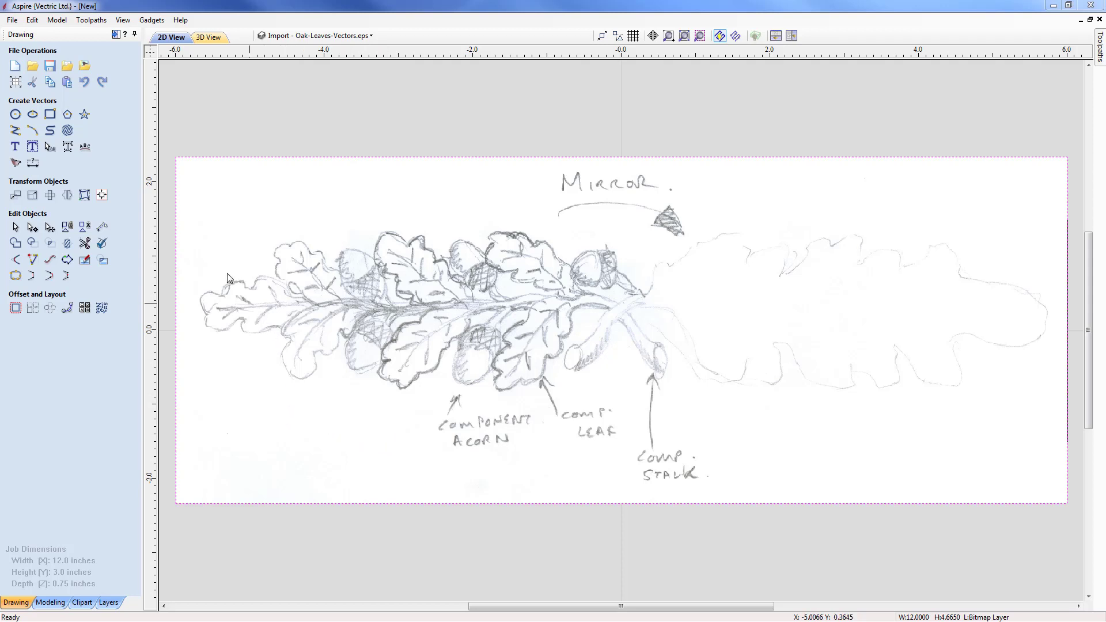
# - Import the vector file Oak-Leaves-Vectors.eps over the sketch
pyautogui.click(67, 67)
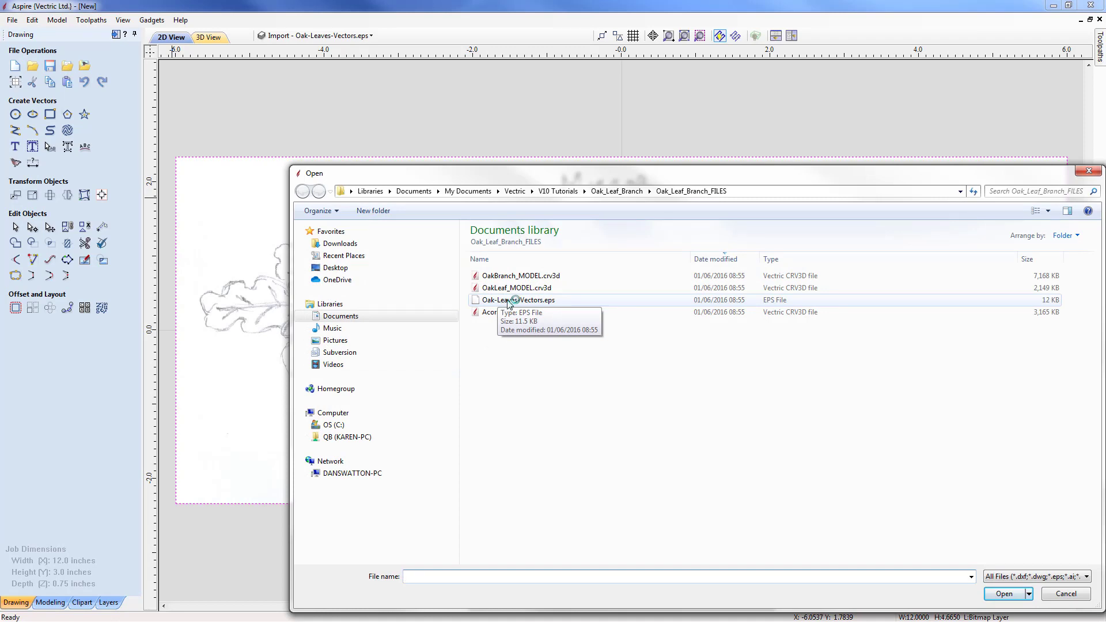
pyautogui.click(540, 301)
pyautogui.click(1004, 594)
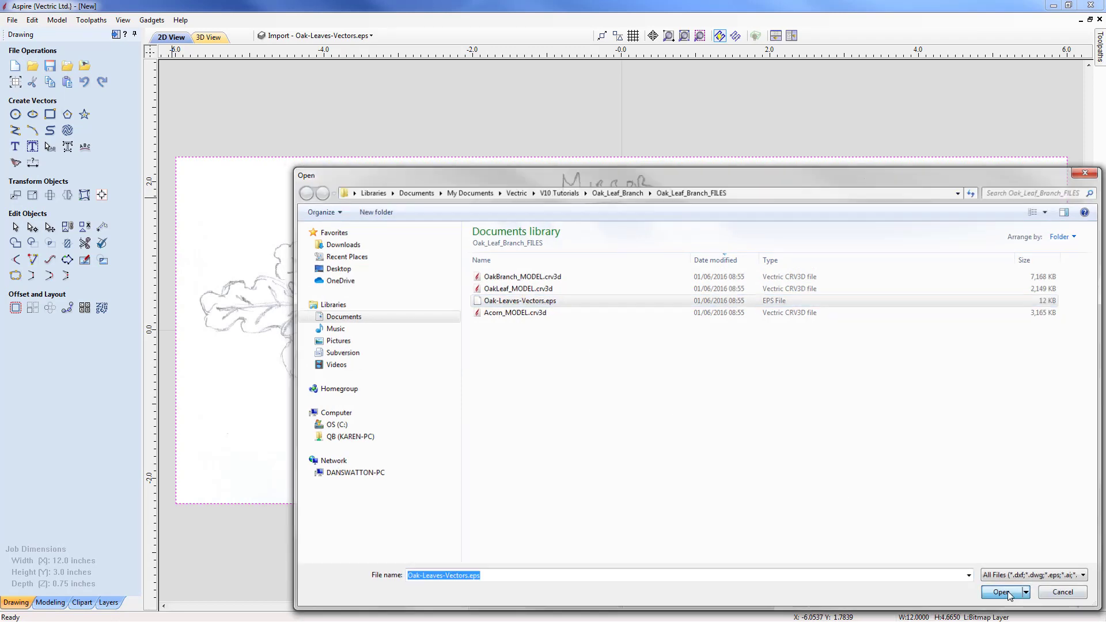
pyautogui.click(1009, 597)
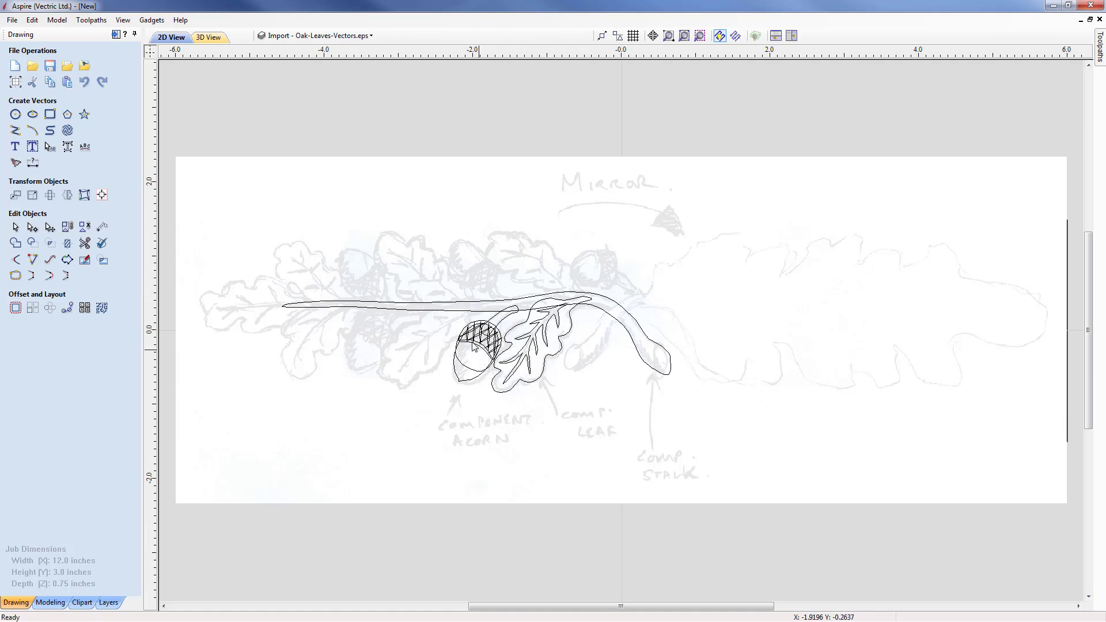
# - Examine the imported acorn, leaf and stalk vectors by selecting each set in turn
pyautogui.moveTo(436, 286); pyautogui.dragTo(522, 437)
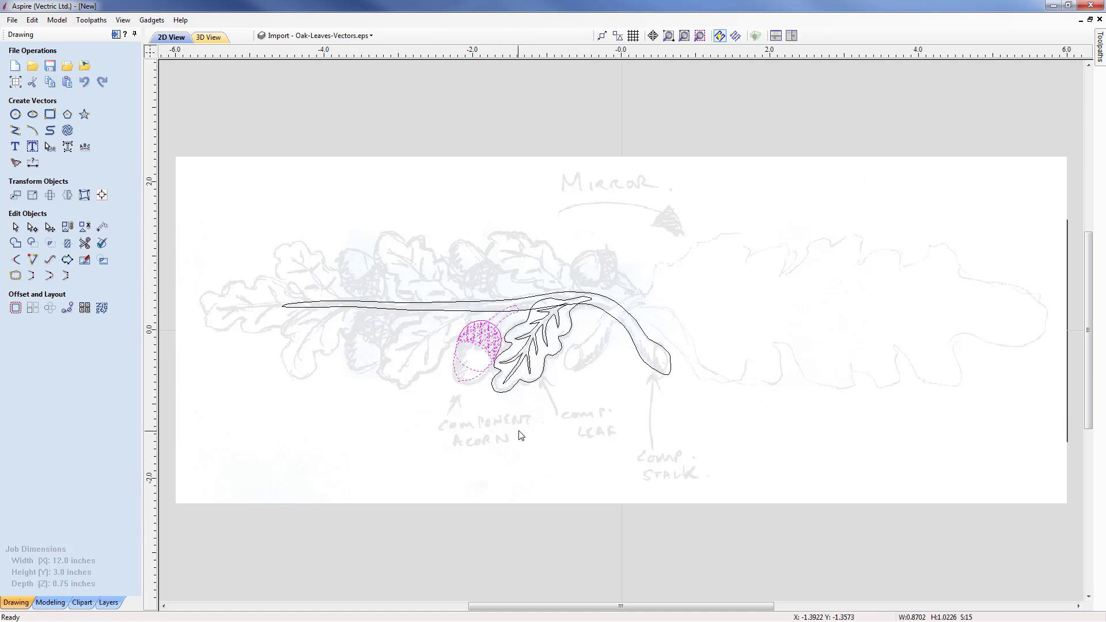
pyautogui.click(542, 385)
pyautogui.click(535, 373)
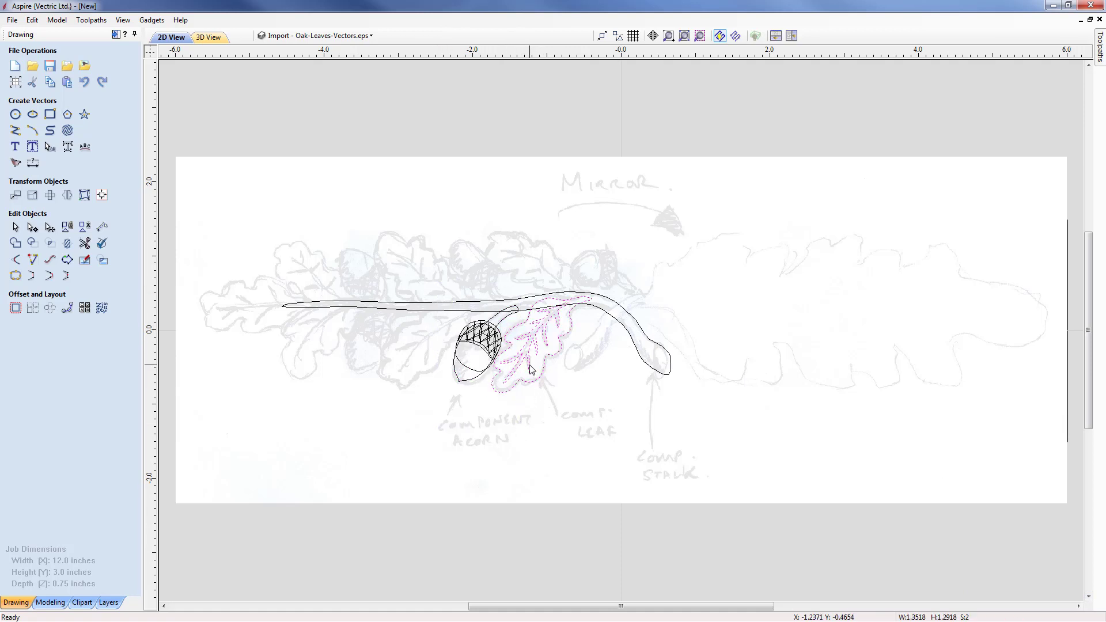
pyautogui.click(615, 325)
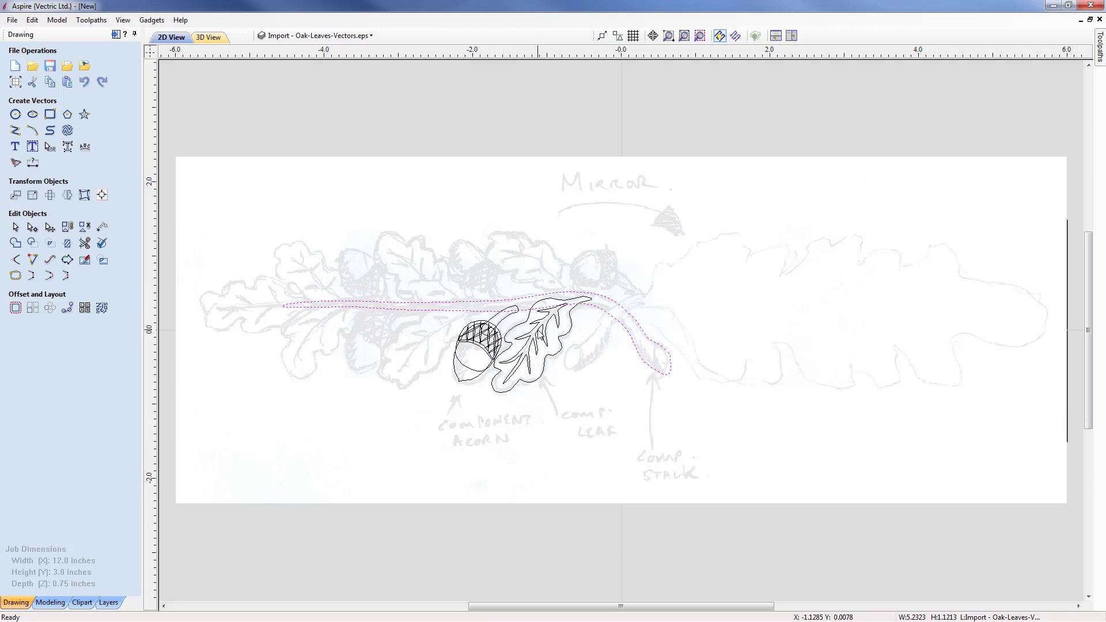
# - Copy the leaf outline and its inner vein vector for use in a separate job
pyautogui.click(541, 333)
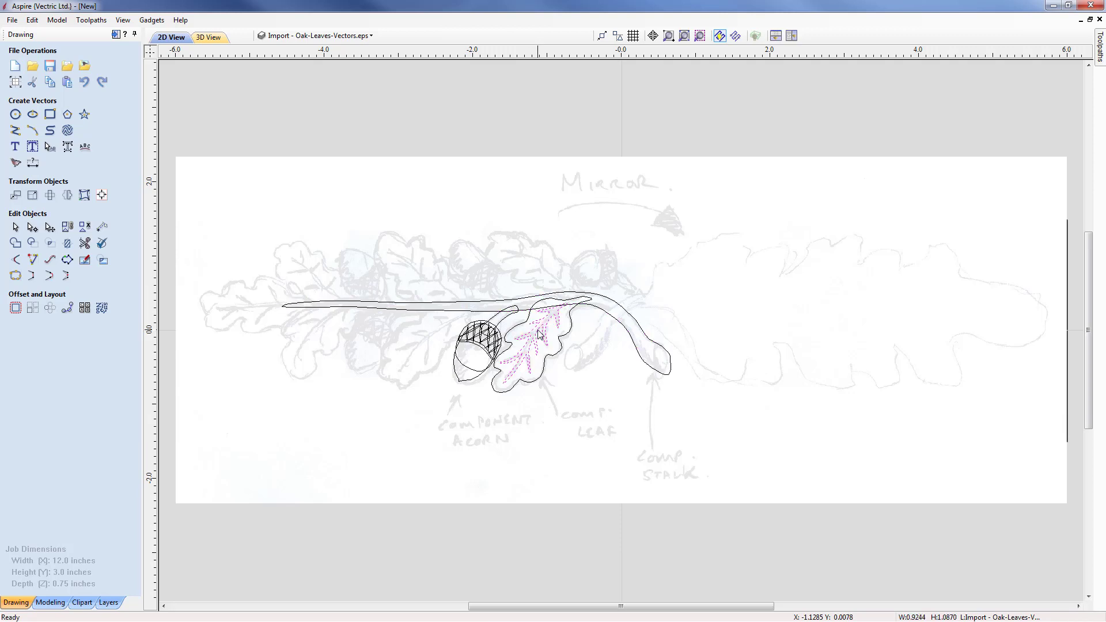
pyautogui.keyDown('shift'); pyautogui.click(549, 360); pyautogui.keyUp('shift')
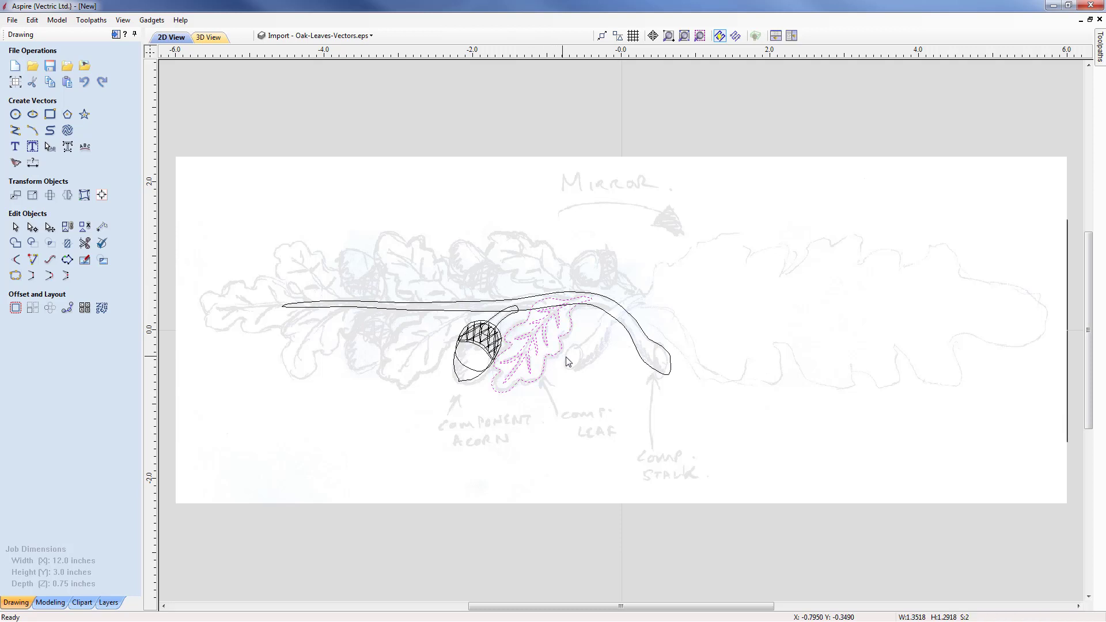
pyautogui.click(56, 86)
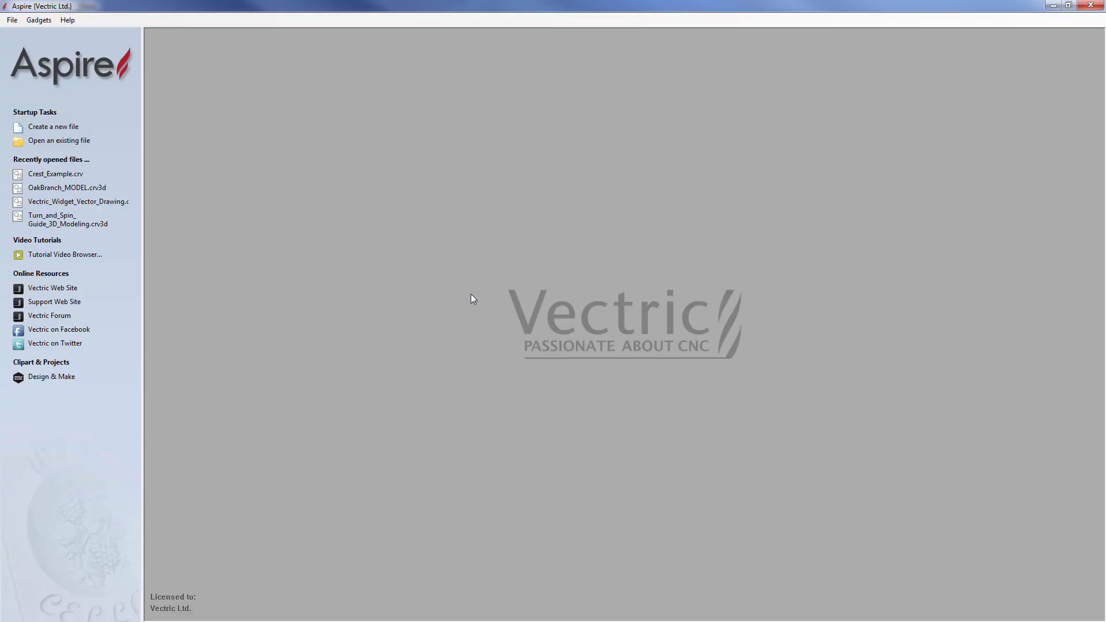
# - Create a new single-sided job 2 x 2 inches and 0.75 inches thick, with High (3 x Slower) modeling resolution
pyautogui.click(64, 127)
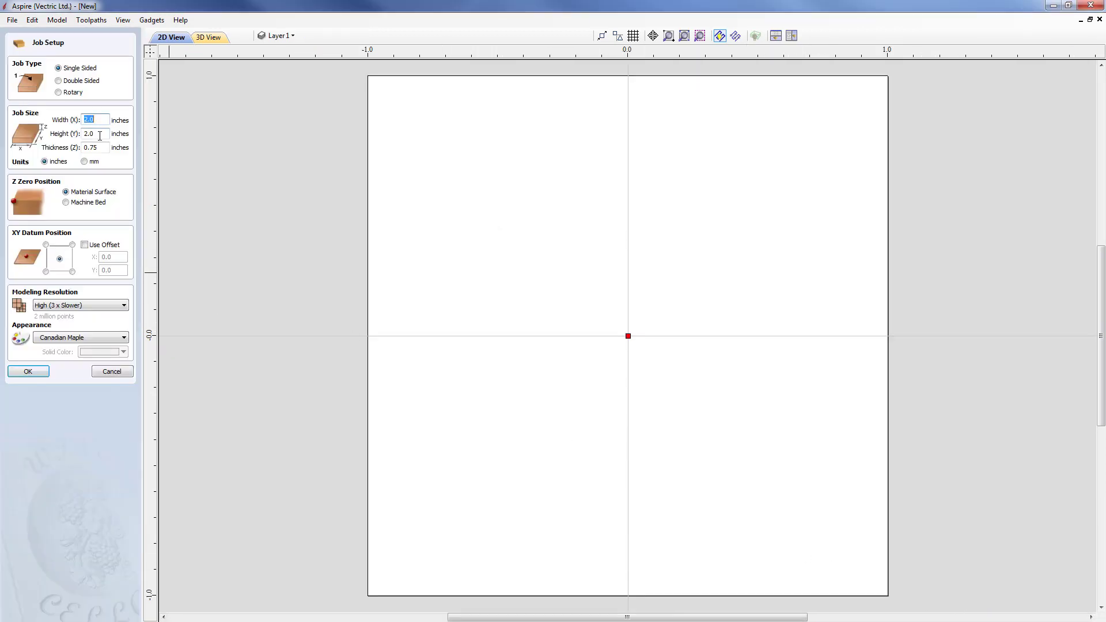
pyautogui.click(100, 136)
pyautogui.click(41, 372)
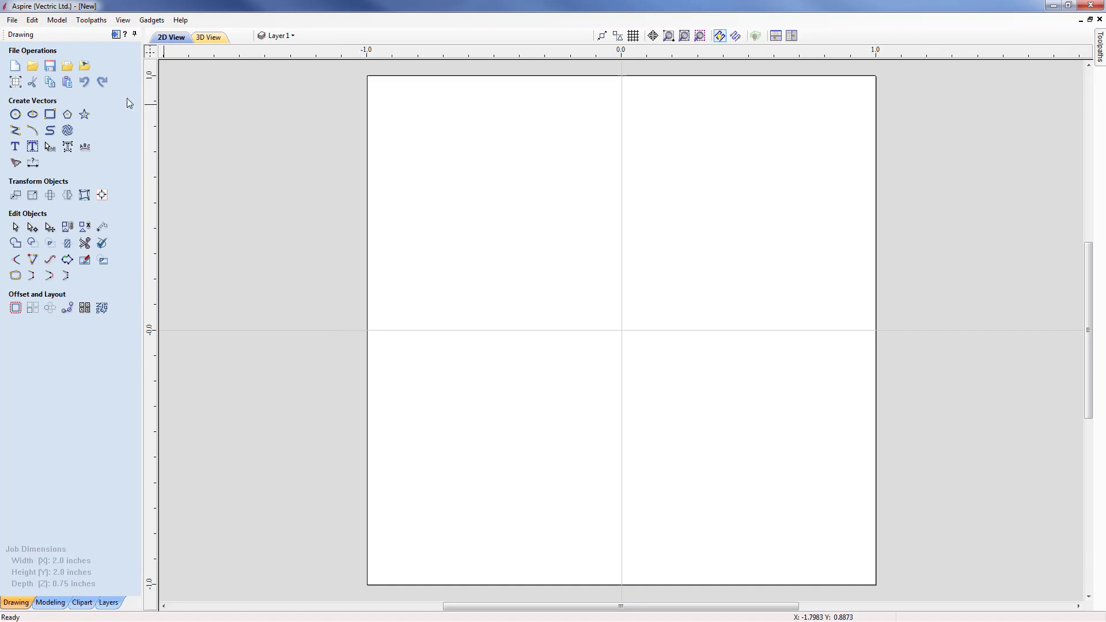
# - Paste the copied leaf vectors and center them on the material both horizontally and vertically
pyautogui.click(69, 86)
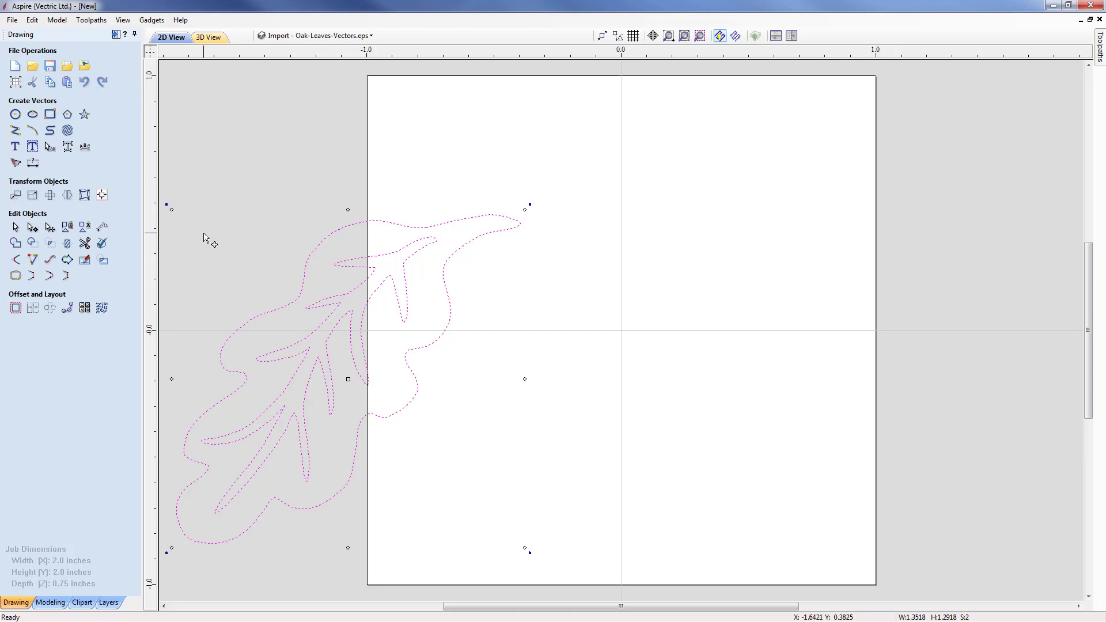
pyautogui.click(102, 197)
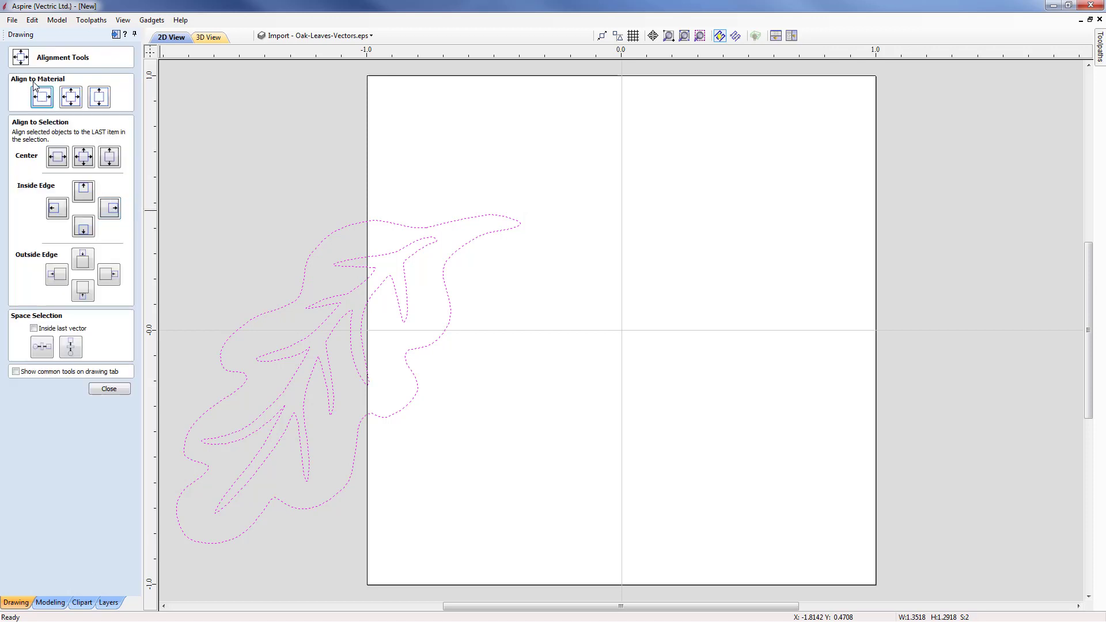
pyautogui.click(72, 101)
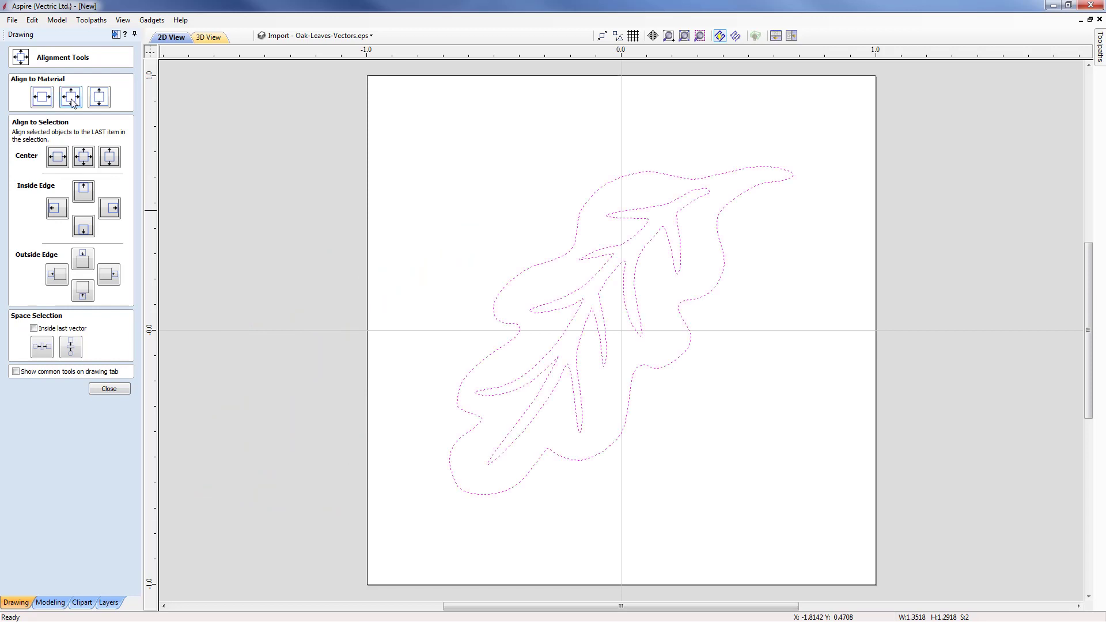
pyautogui.click(108, 389)
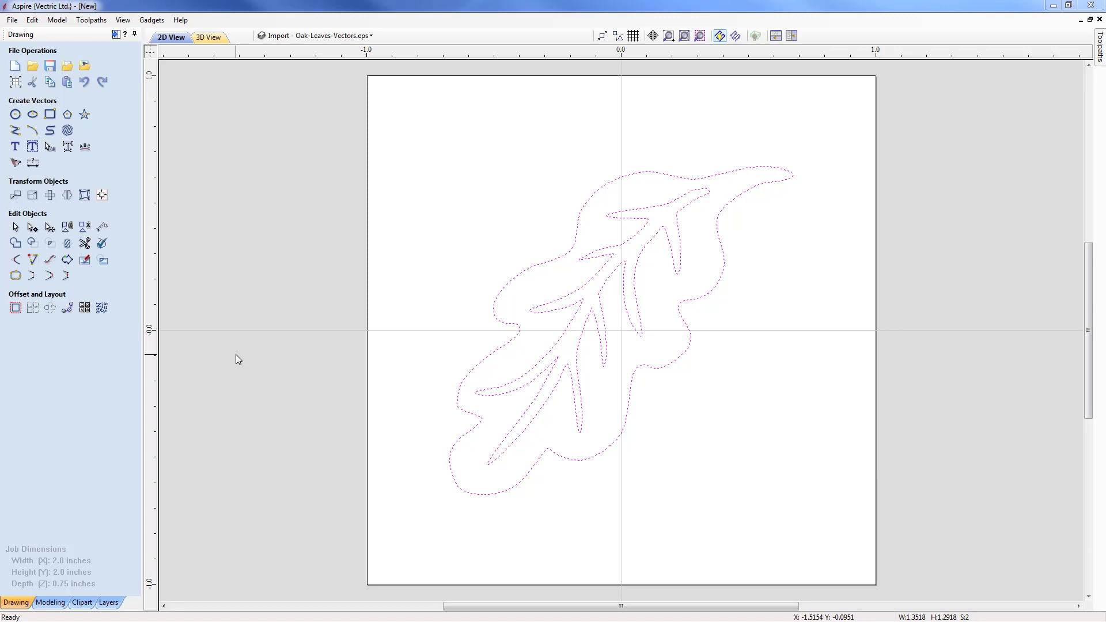
# - Examine the leaf outline and the inner vein vector separately, leaving neither selected
pyautogui.click(530, 522)
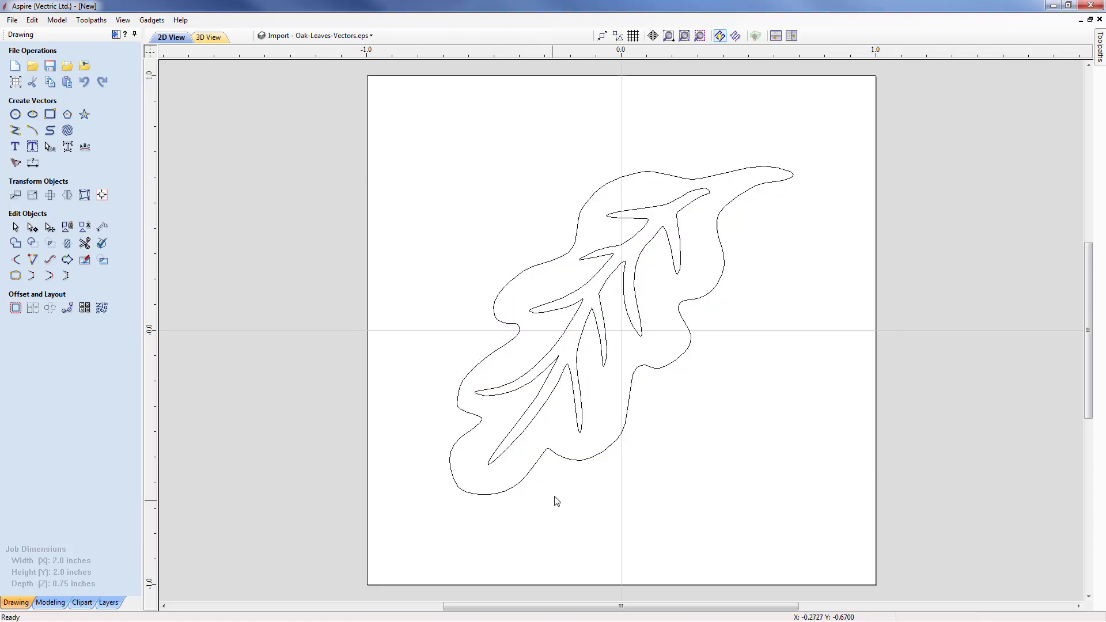
pyautogui.click(571, 460)
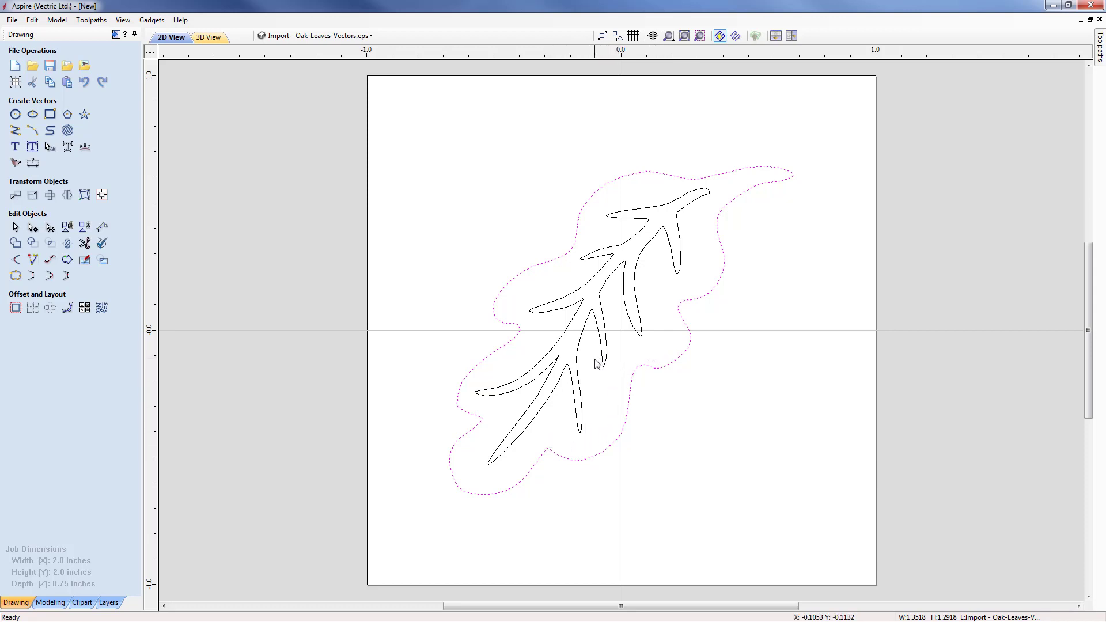
pyautogui.click(553, 396)
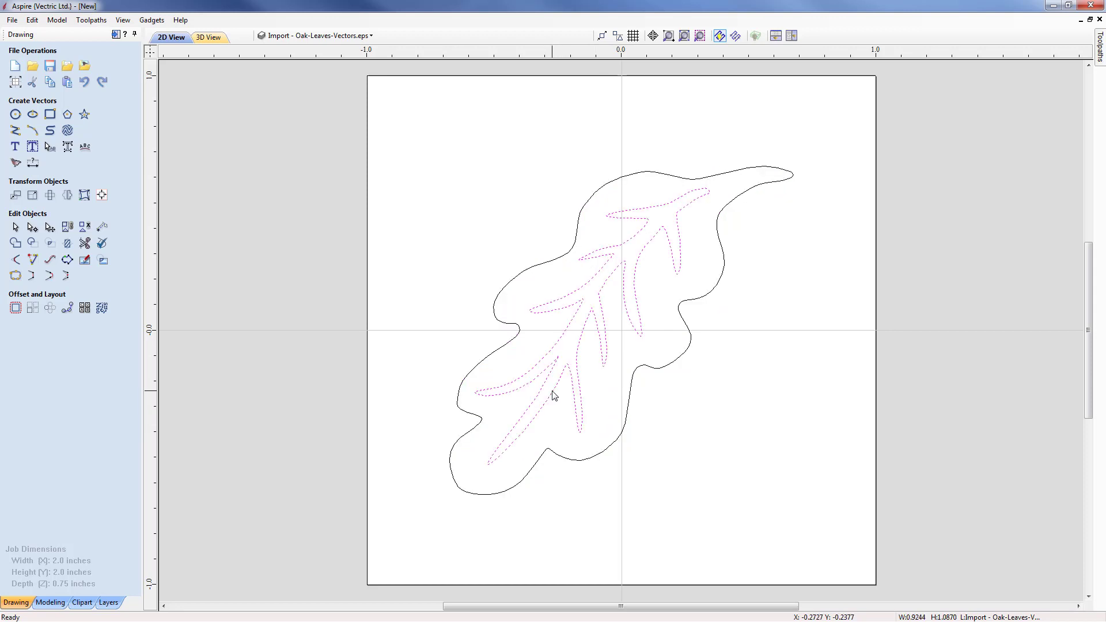
pyautogui.click(549, 493)
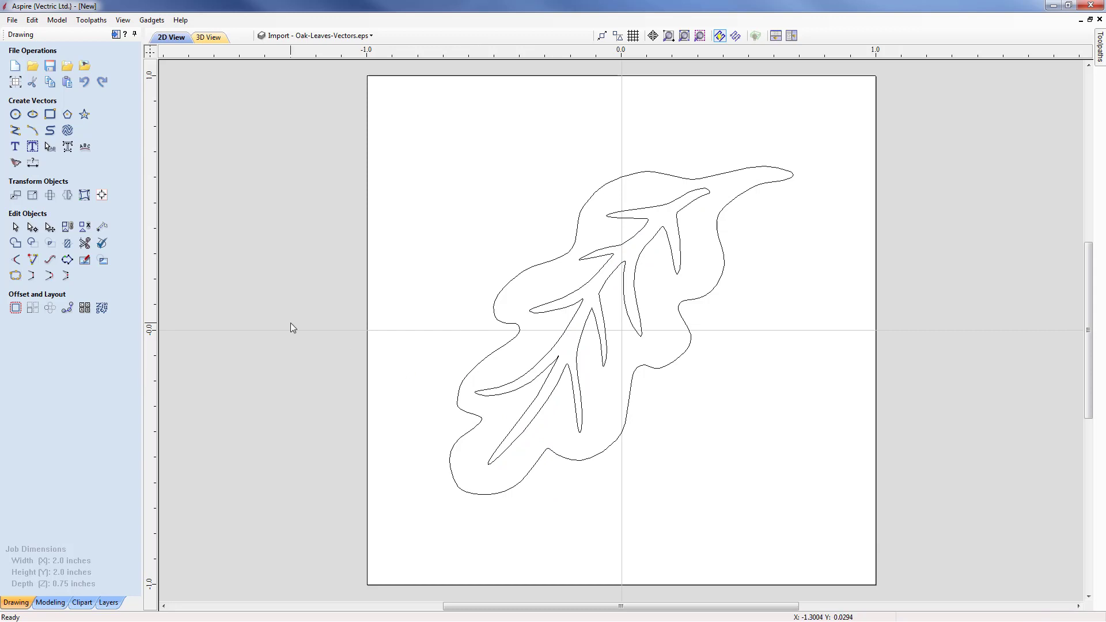
# - Draw an open four-segment polyline just outside the leaf's upper-left side, from the stem tip to the lower leaf tip
pyautogui.click(14, 133)
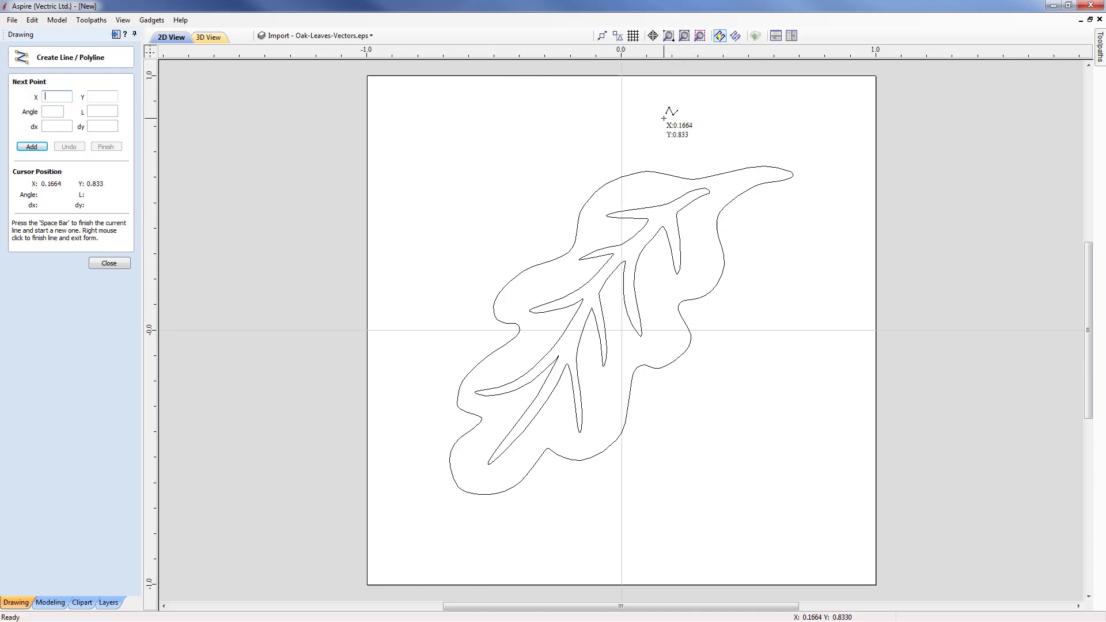
pyautogui.click(798, 156)
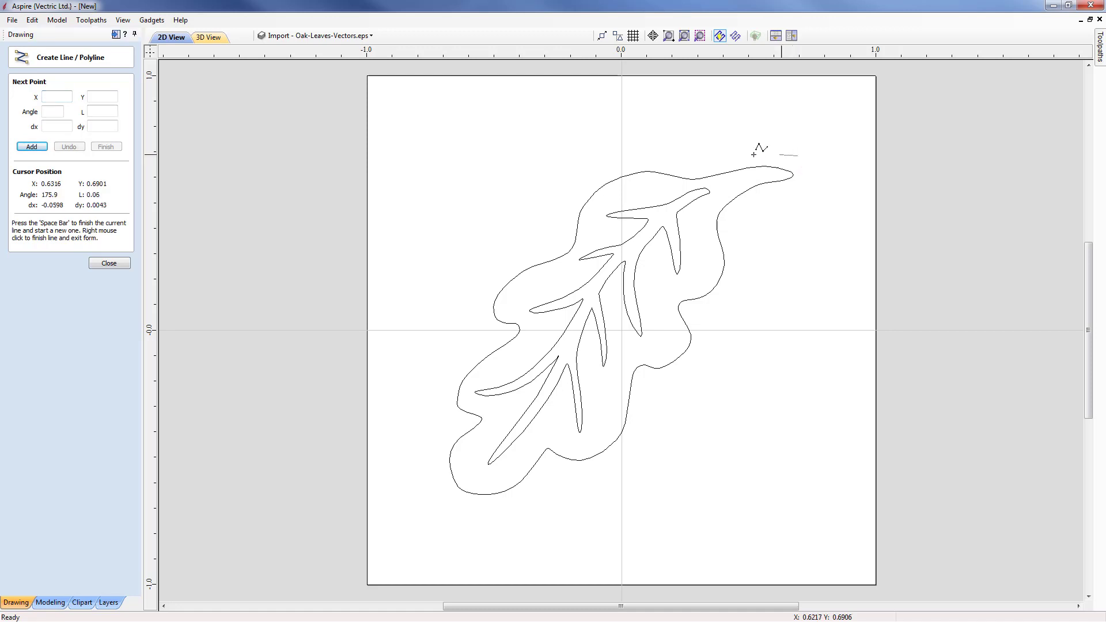
pyautogui.click(611, 165)
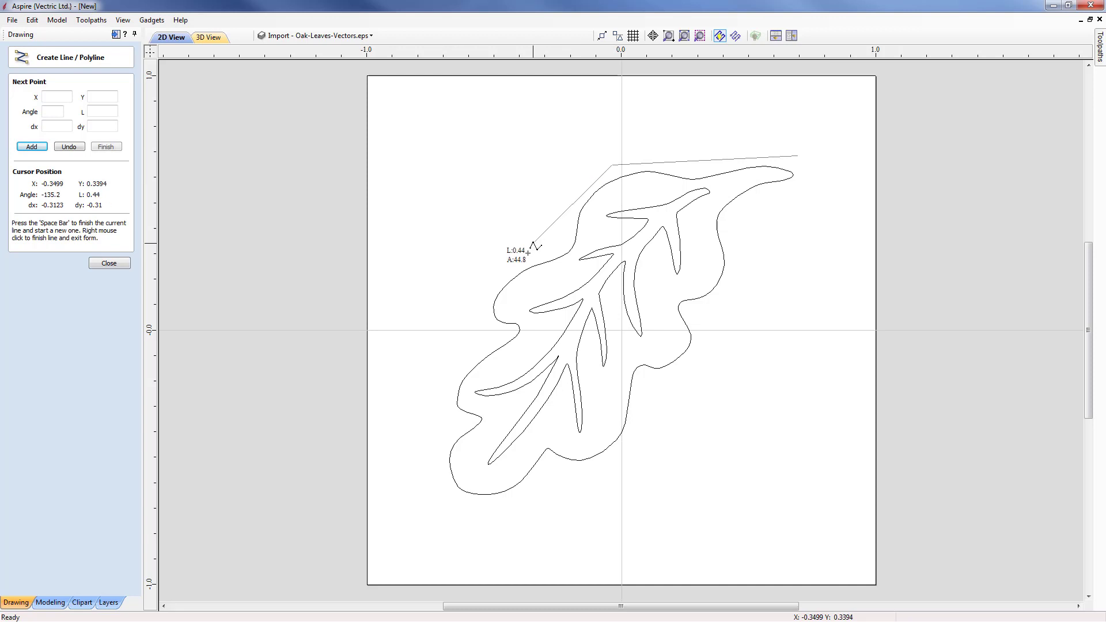
pyautogui.click(483, 277)
pyautogui.click(438, 400)
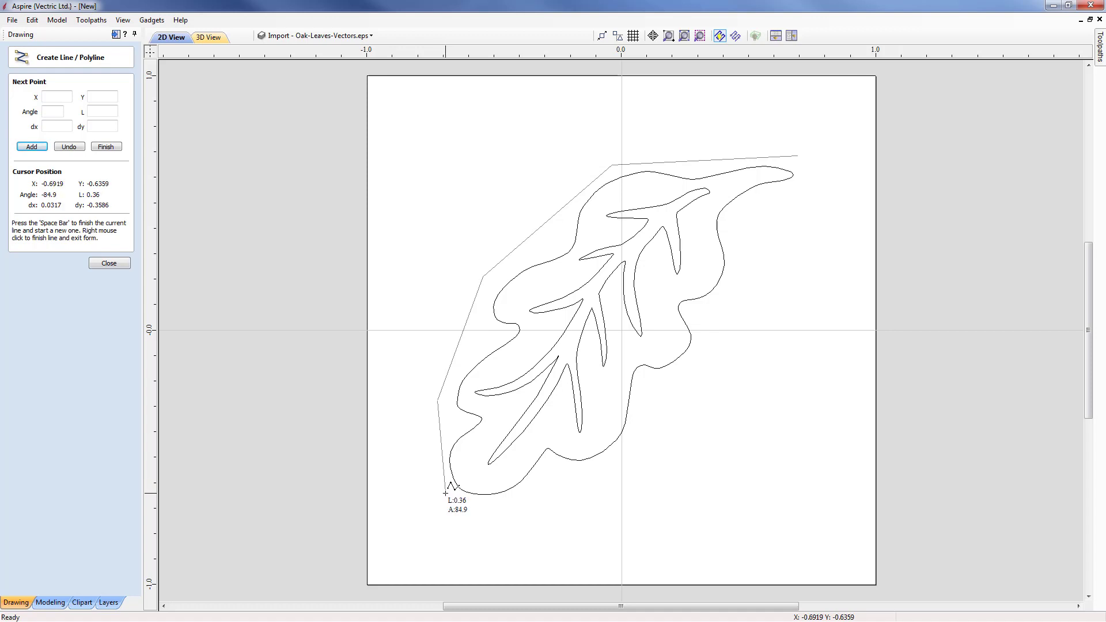
pyautogui.click(445, 493)
pyautogui.press('space')
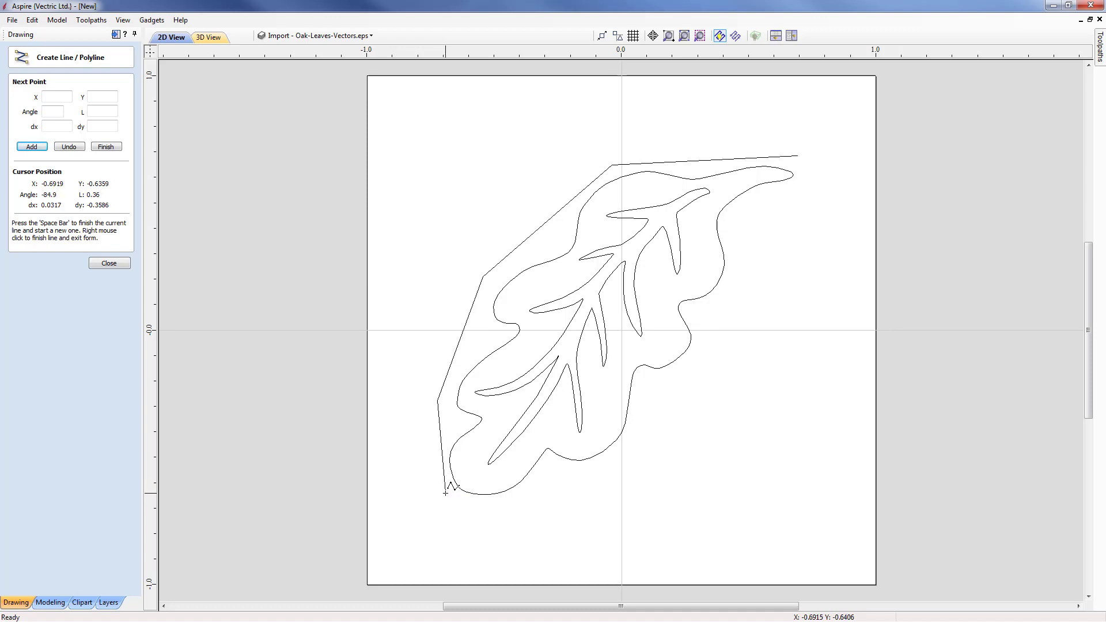
# - Draw a second open polyline of six segments just outside the leaf's lower-right side, from the stem tip to the lower leaf tip
pyautogui.click(809, 185)
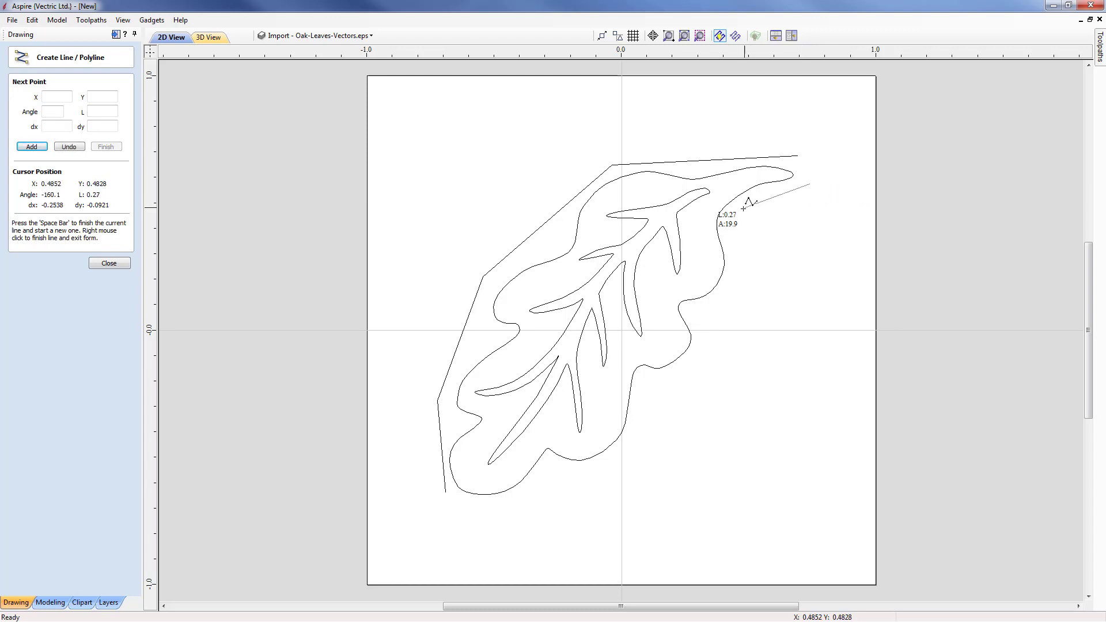
pyautogui.click(736, 219)
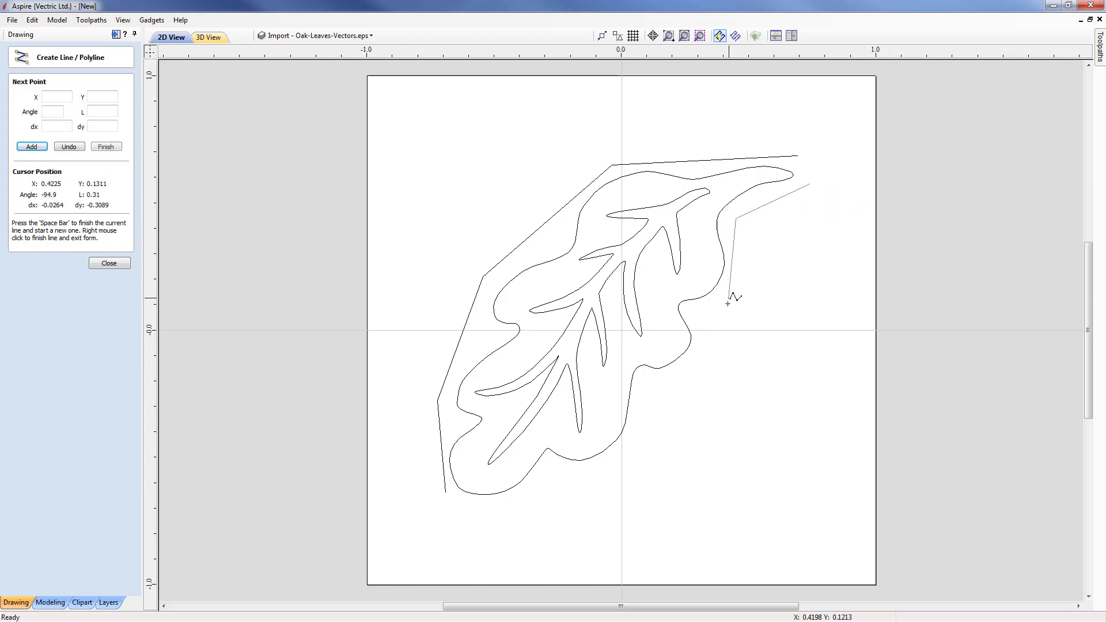
pyautogui.click(729, 310)
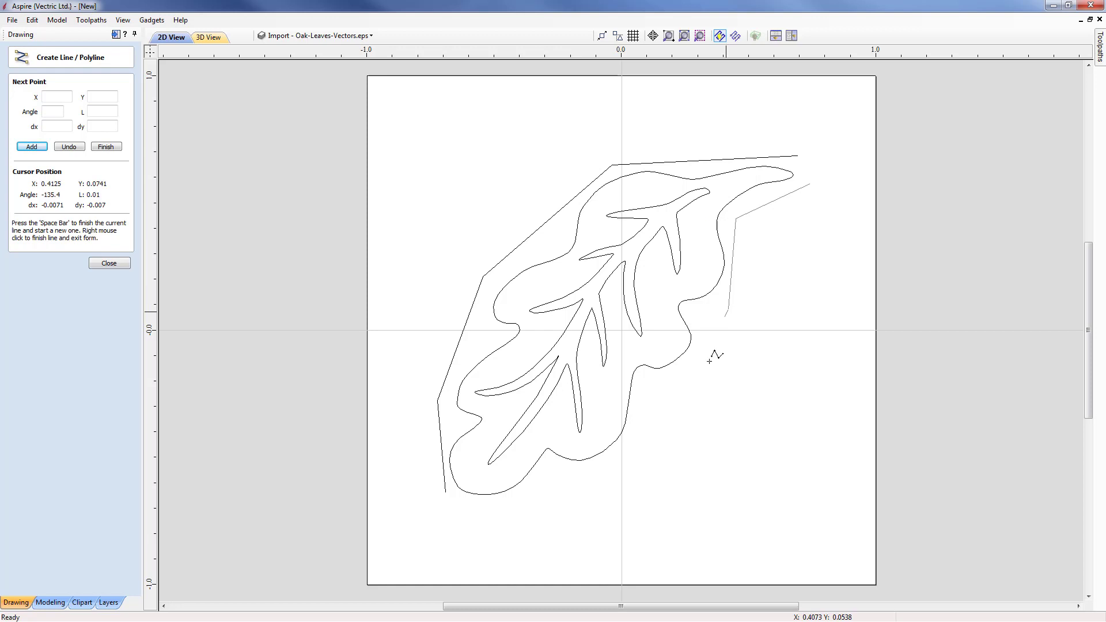
pyautogui.click(659, 420)
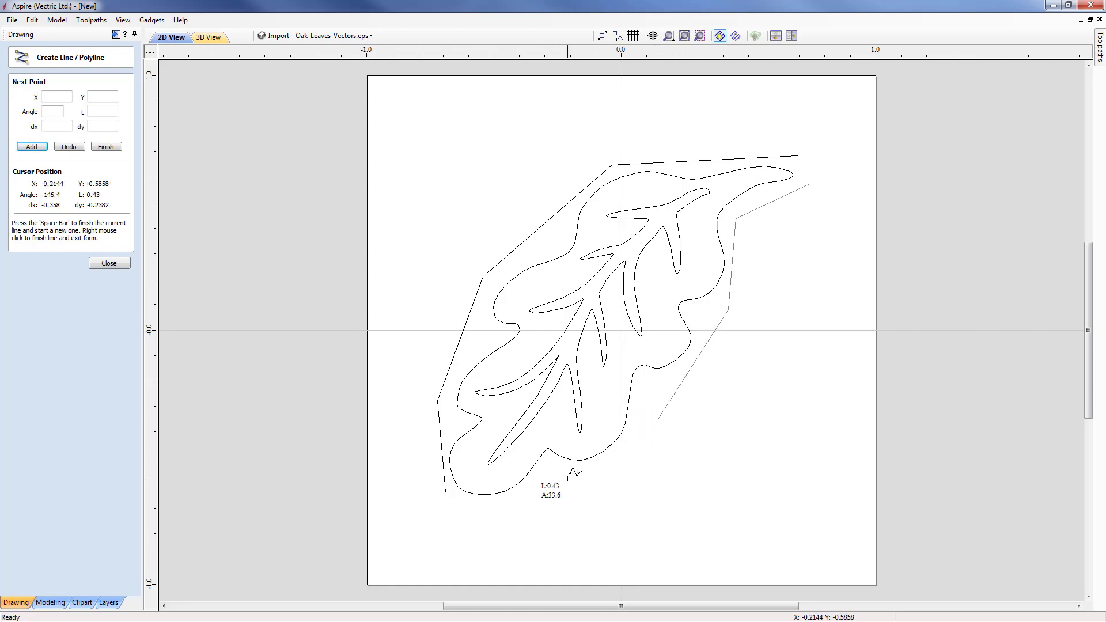
pyautogui.click(567, 478)
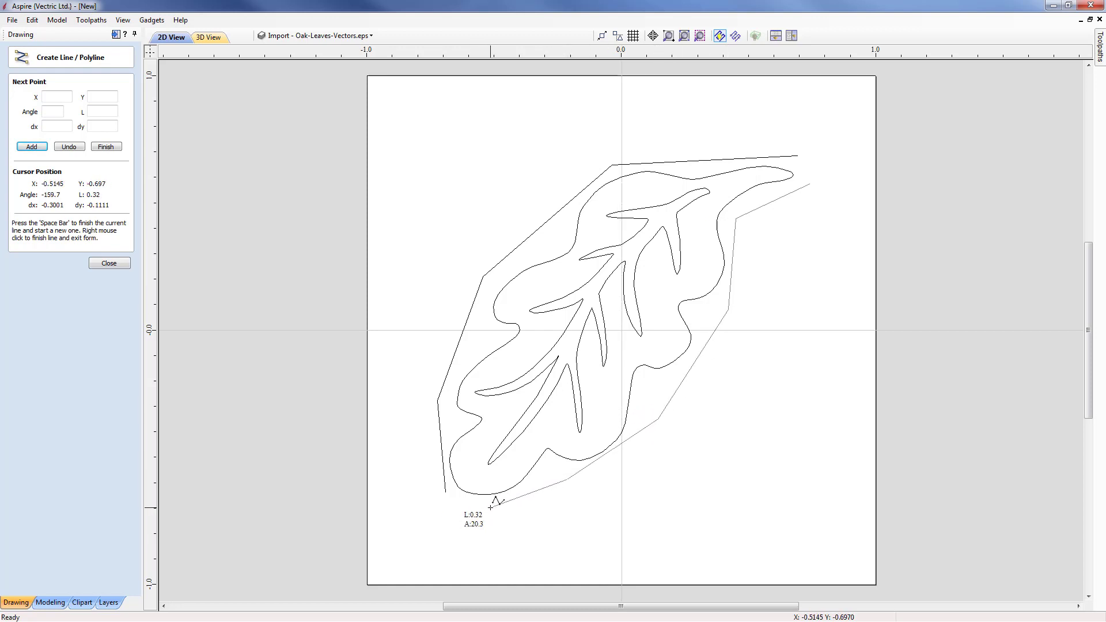
pyautogui.click(491, 507)
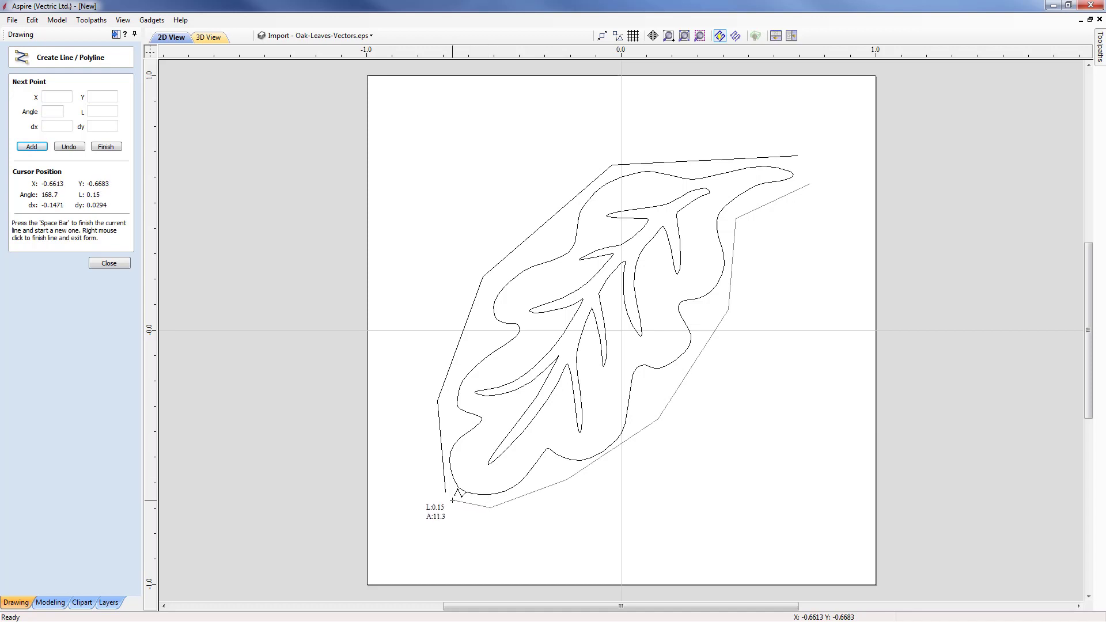
pyautogui.click(452, 501)
pyautogui.click(109, 264)
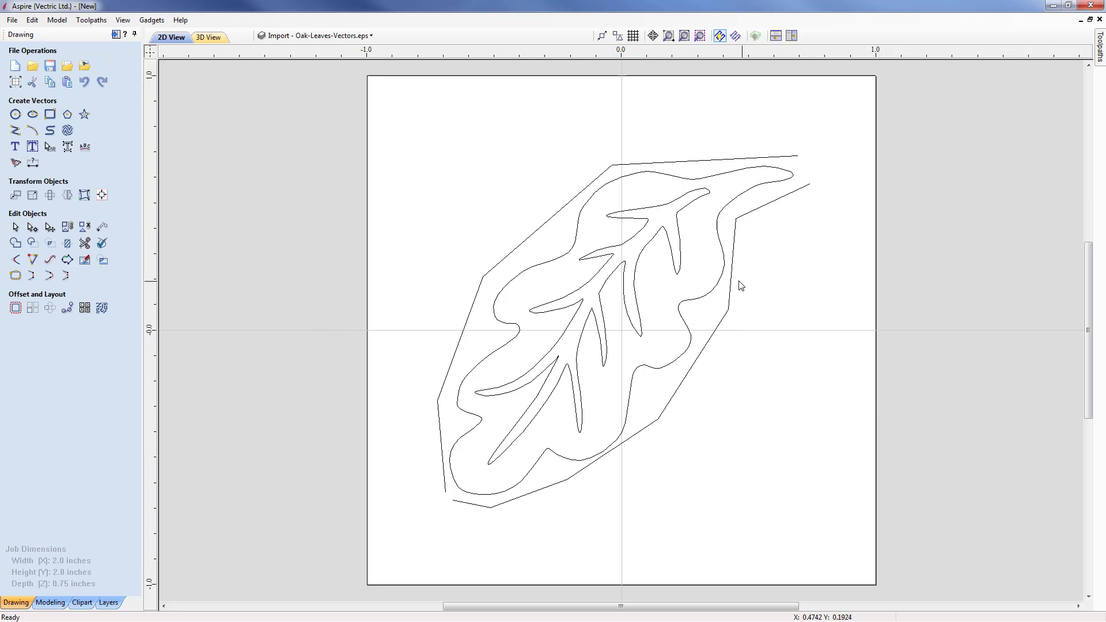
# - Smooth the three inner nodes of the upper-left polyline and adjust both end handles so it bows evenly around the leaf
pyautogui.click(685, 162)
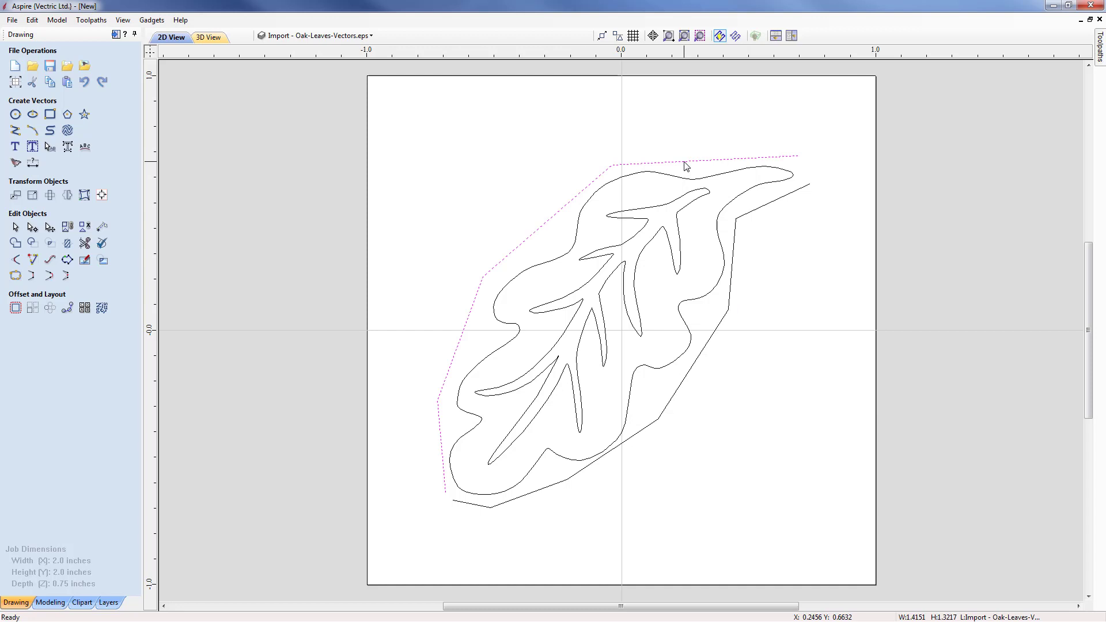
pyautogui.doubleClick(685, 165)
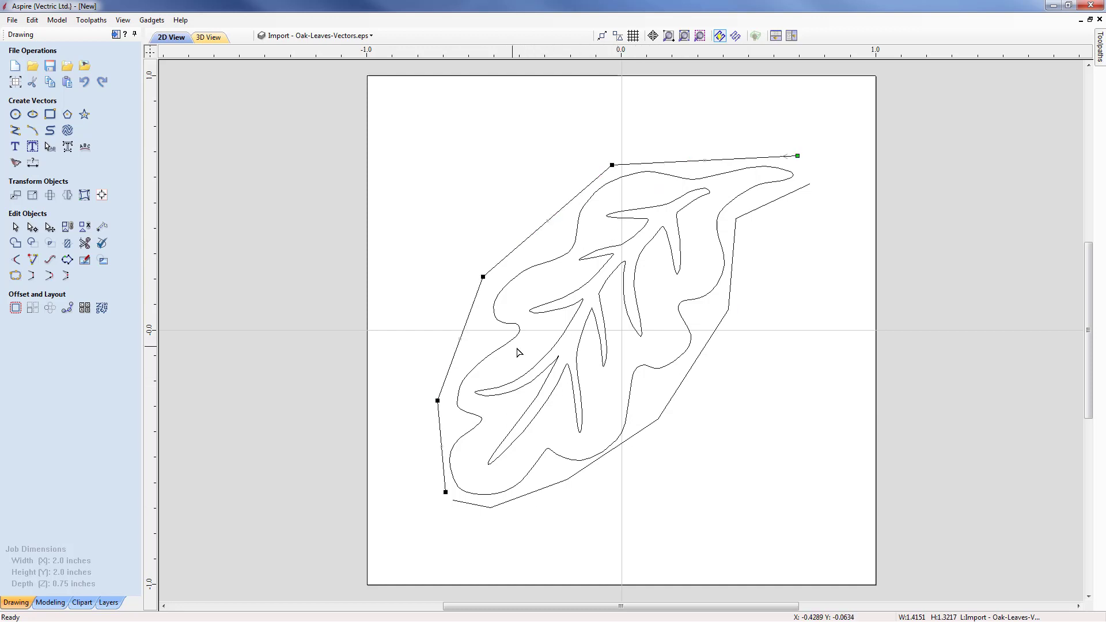
pyautogui.rightClick(612, 164)
pyautogui.click(653, 186)
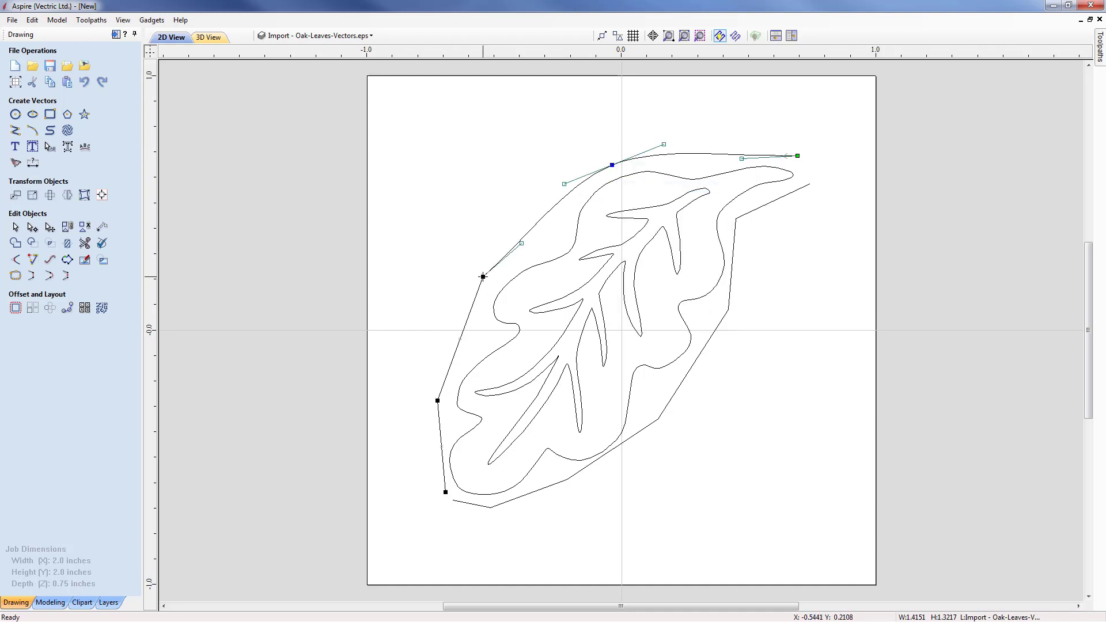
pyautogui.press('s')
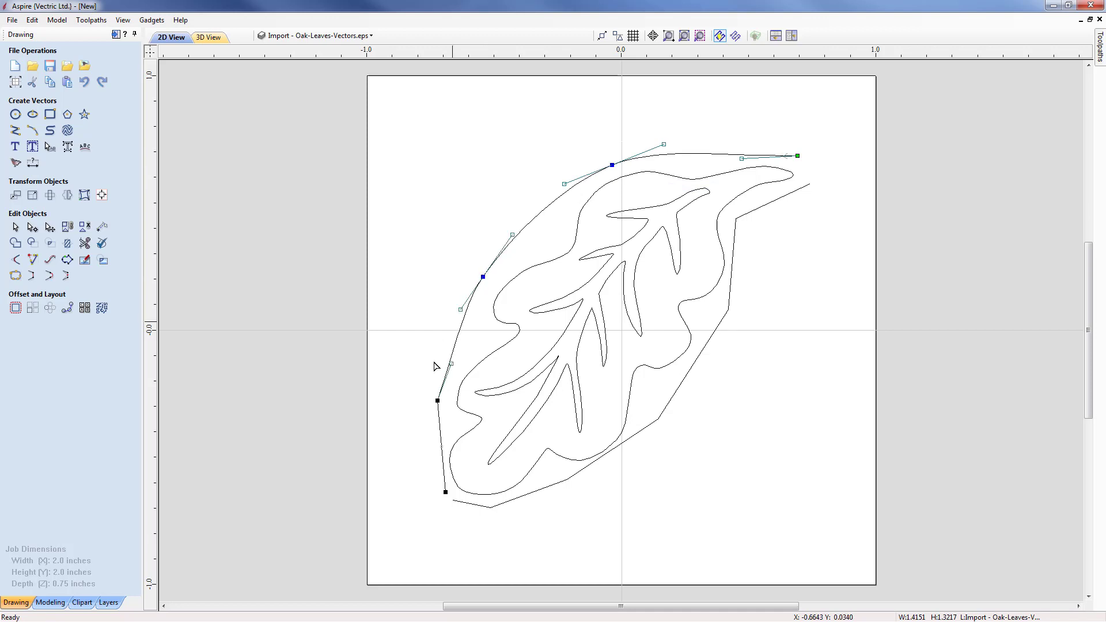
pyautogui.press('s')
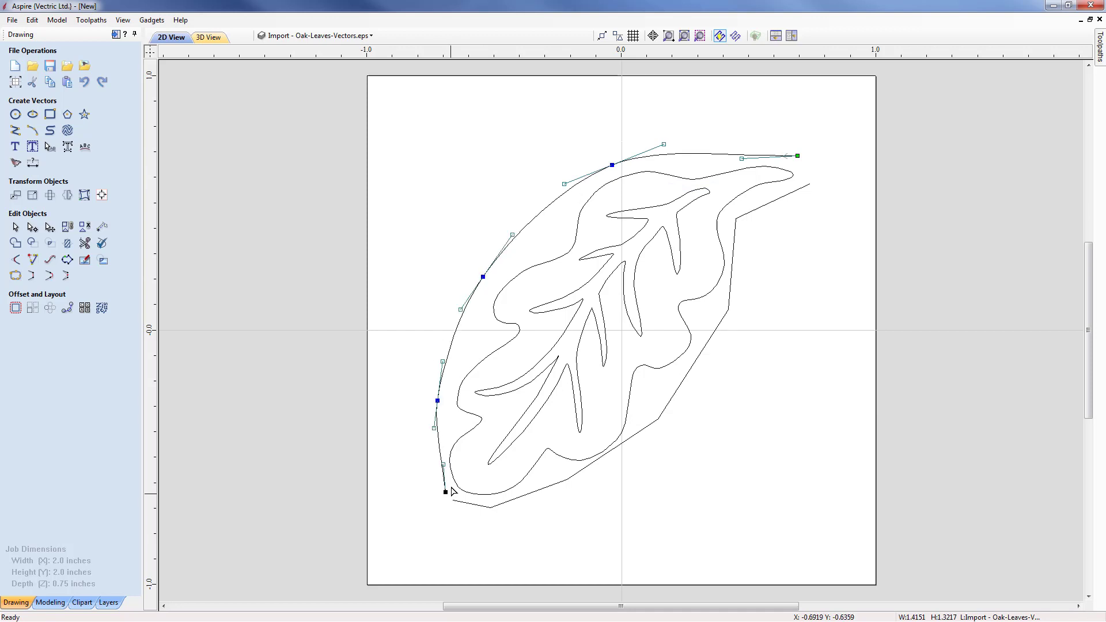
pyautogui.moveTo(444, 465); pyautogui.dragTo(439, 465)
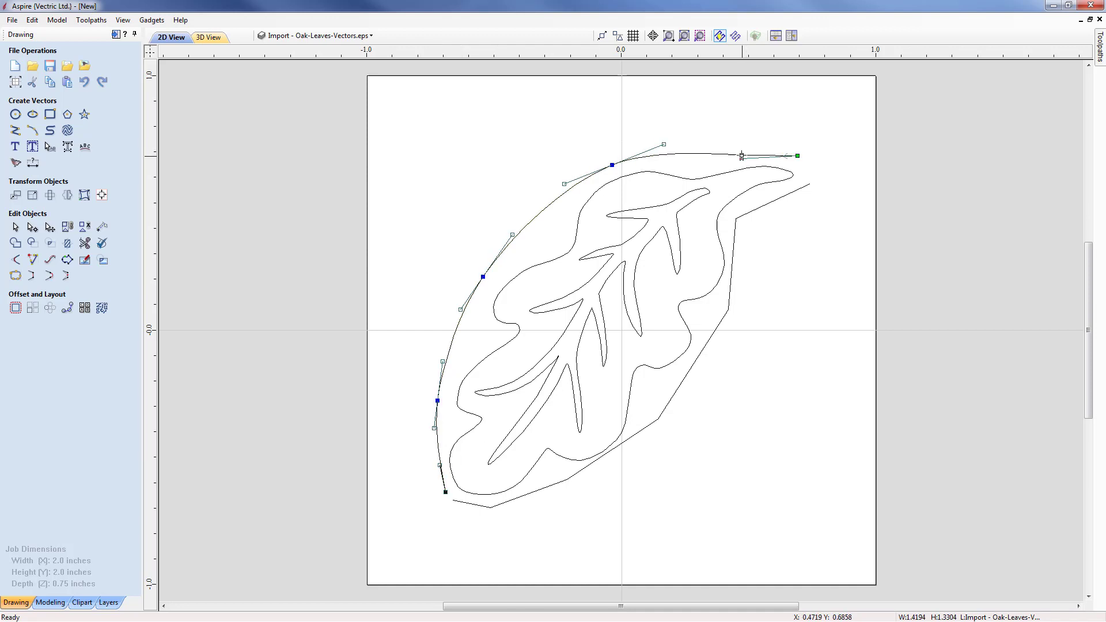
pyautogui.moveTo(741, 158); pyautogui.dragTo(741, 153)
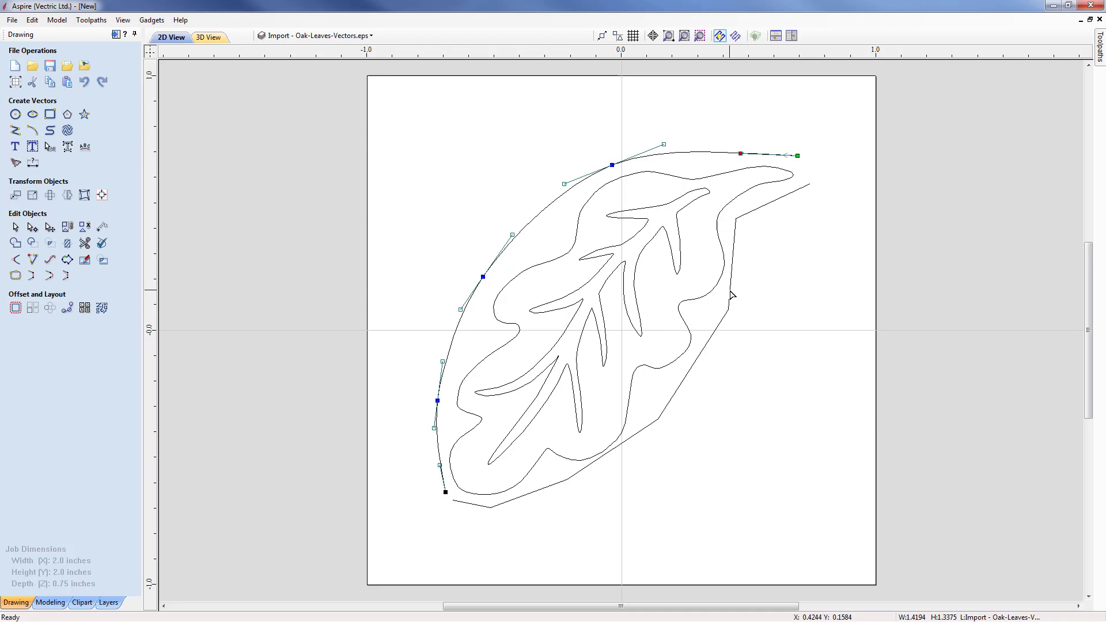
# - Smooth all inner nodes of the lower-right polyline together and fine-tune the curve handles at its two ends
pyautogui.click(732, 295)
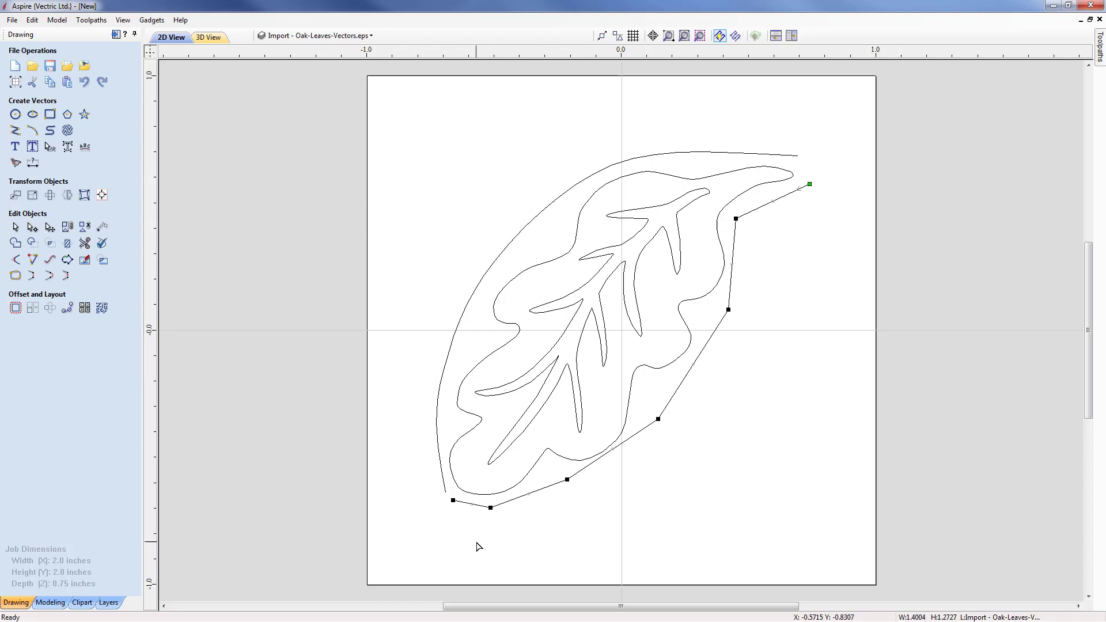
pyautogui.moveTo(477, 543); pyautogui.dragTo(777, 200)
pyautogui.press('s')
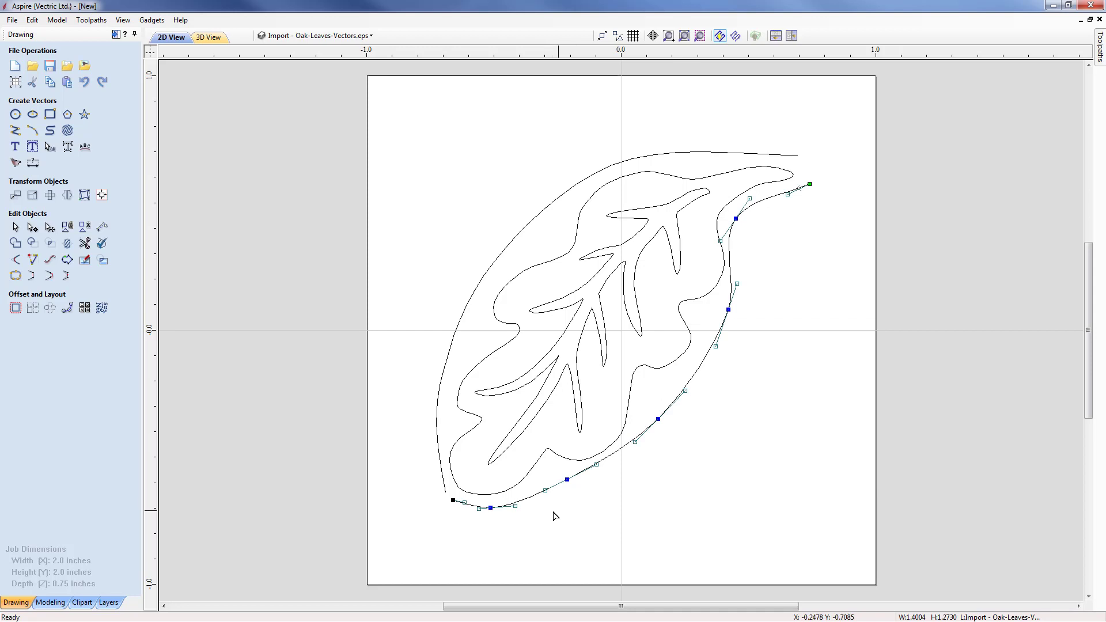
pyautogui.moveTo(464, 503); pyautogui.dragTo(465, 505)
pyautogui.moveTo(789, 195); pyautogui.dragTo(787, 191)
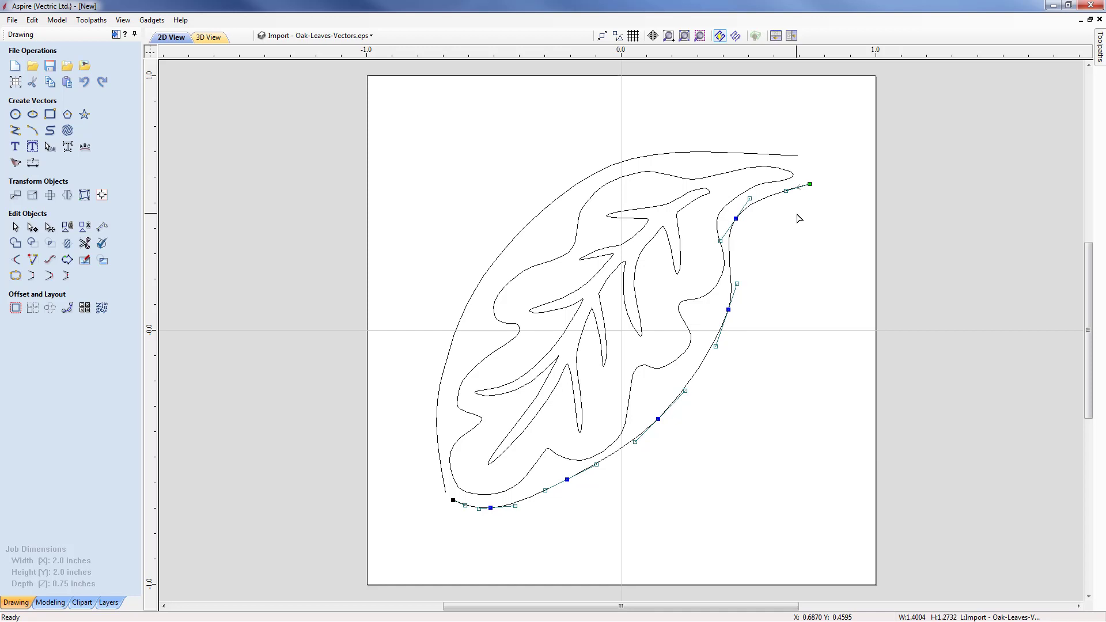
# - Draw an ellipse 1.0 inch wide and 0.3 inches high in the empty area above the leaf
pyautogui.click(34, 116)
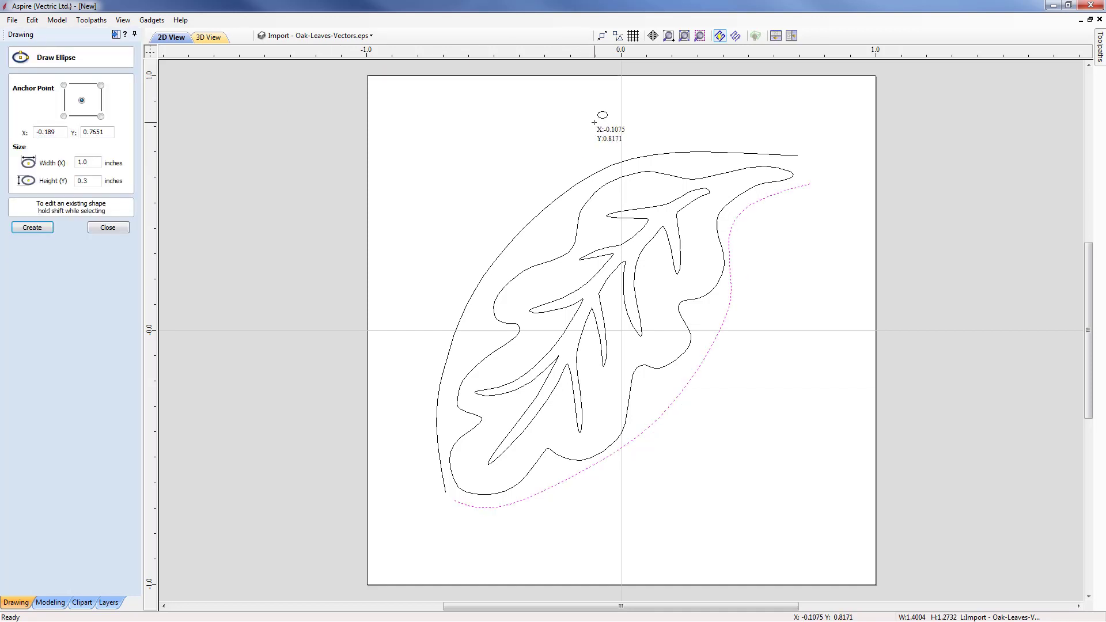
pyautogui.moveTo(594, 119); pyautogui.dragTo(467, 88)
pyautogui.moveTo(468, 87); pyautogui.dragTo(469, 81)
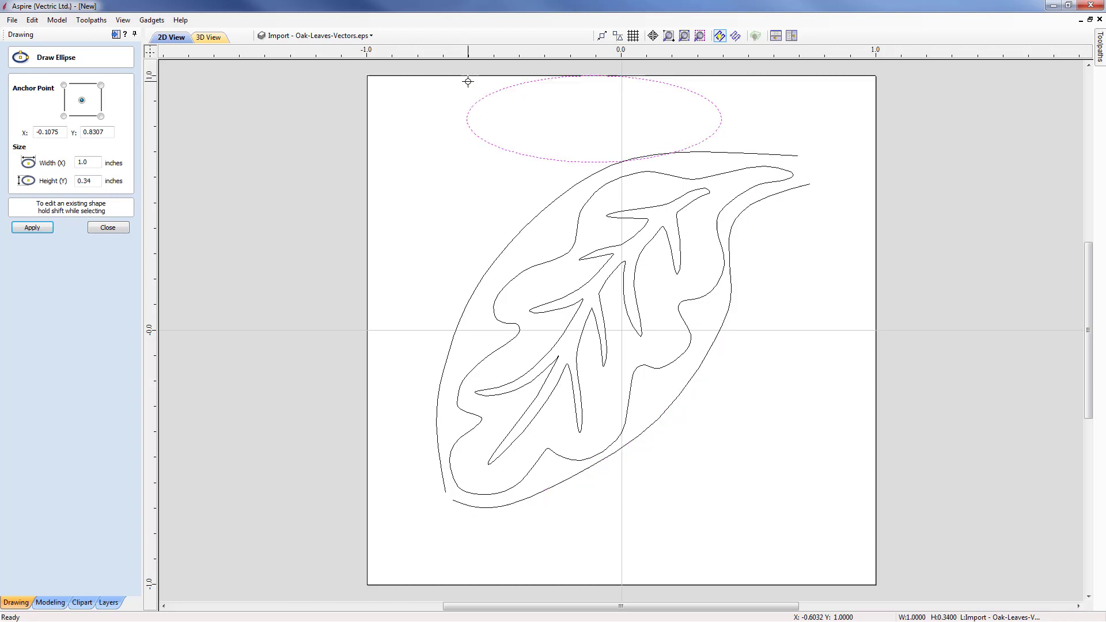
pyautogui.click(100, 183)
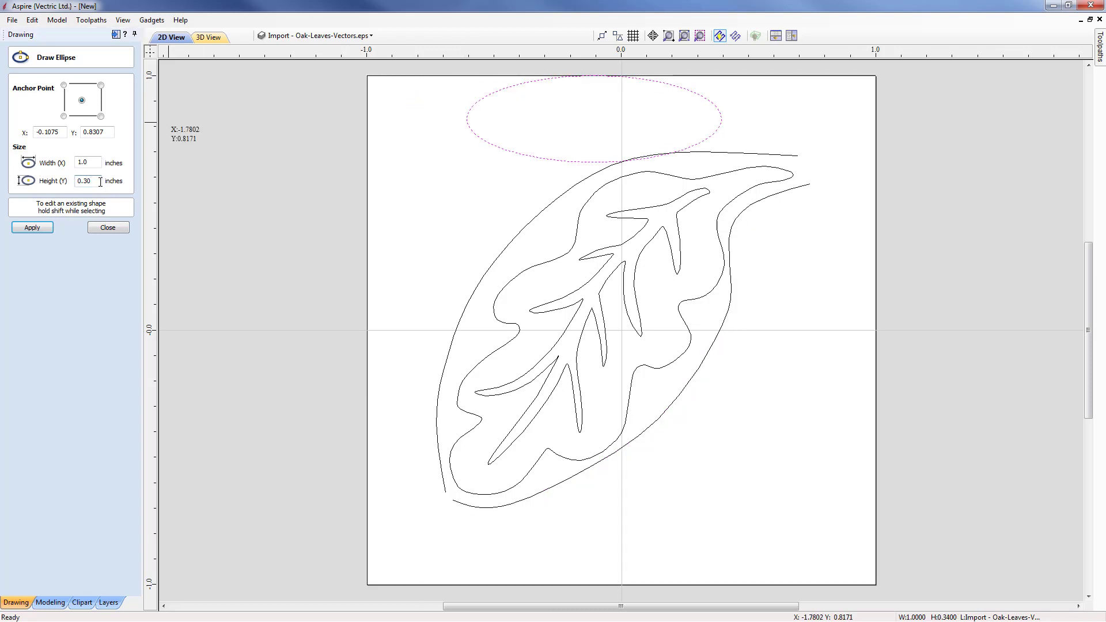
pyautogui.write('0')
pyautogui.click(32, 228)
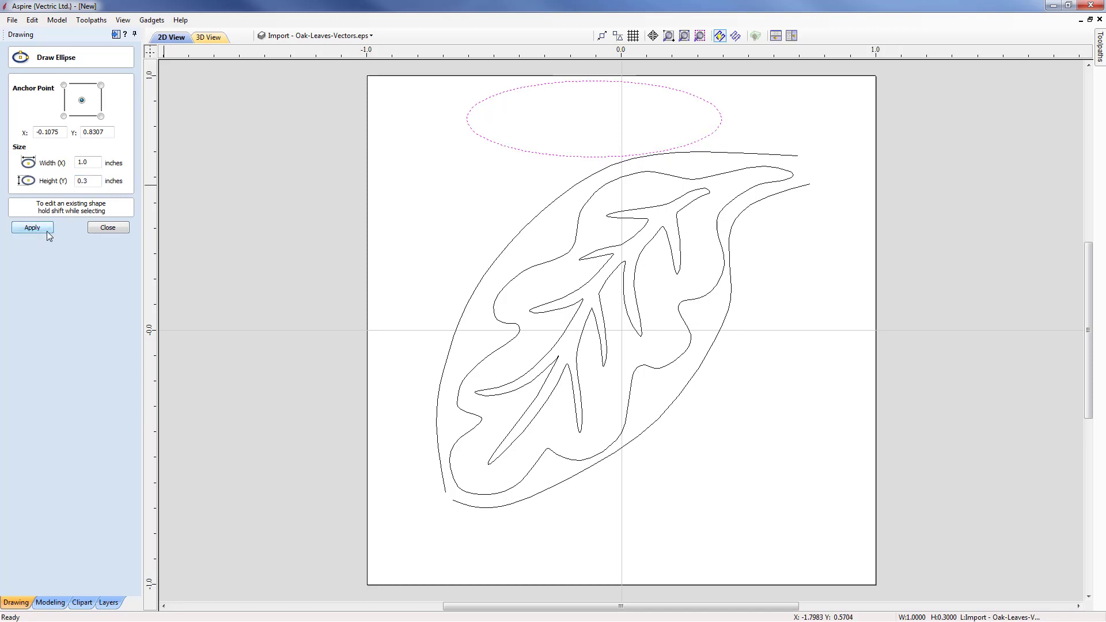
pyautogui.click(107, 228)
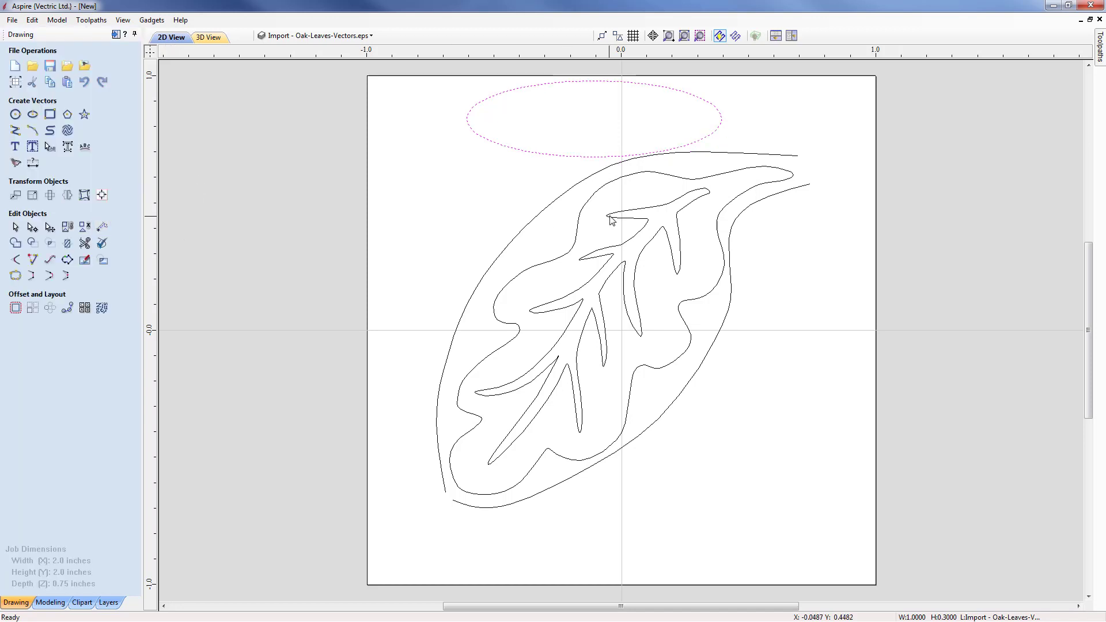
# - Delete the two lower spans of the ellipse to leave an open arch for the cross section
pyautogui.click(597, 159)
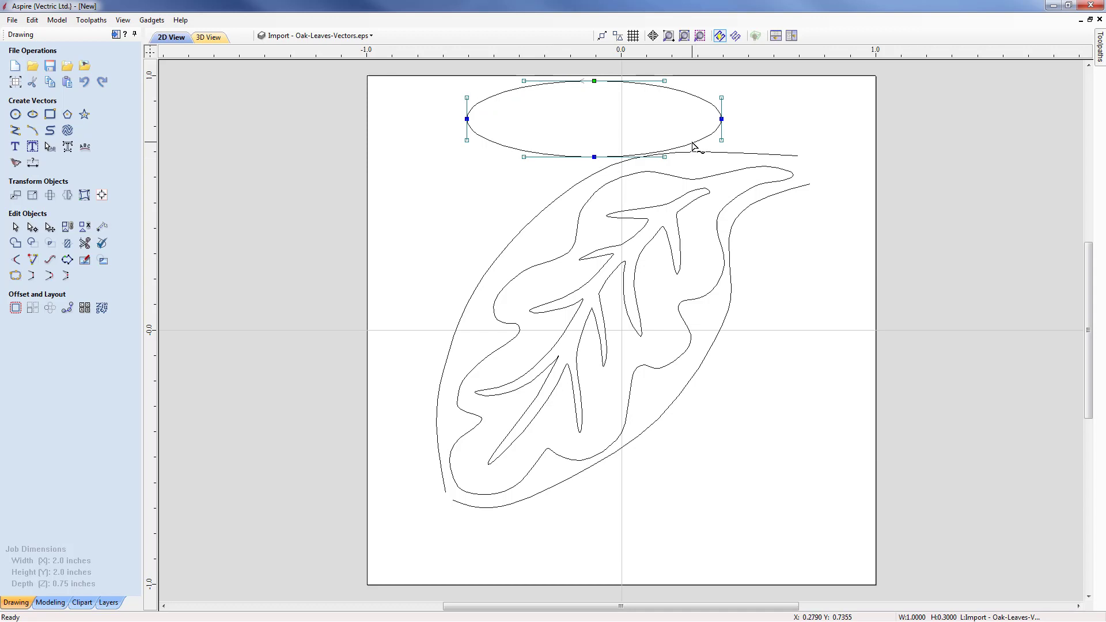
pyautogui.rightClick(693, 147)
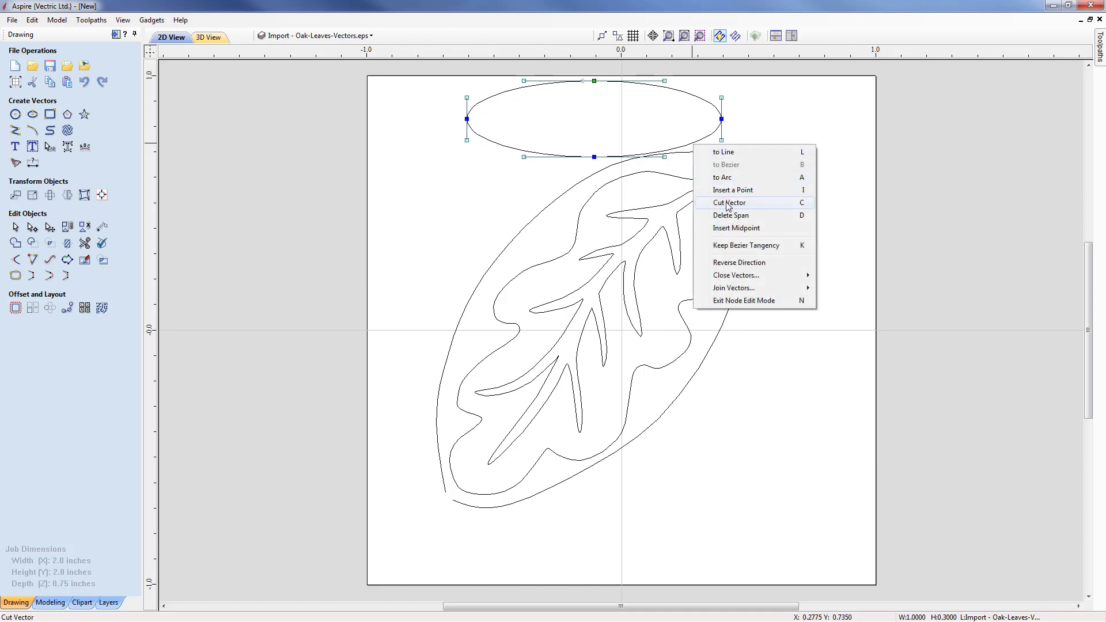
pyautogui.click(715, 217)
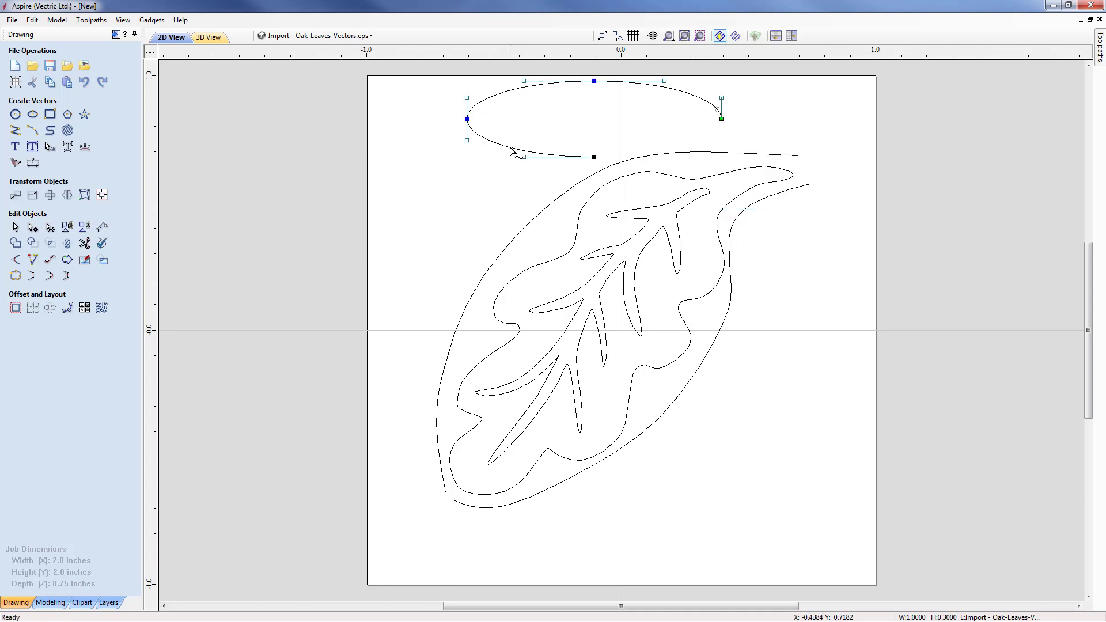
pyautogui.press('d')
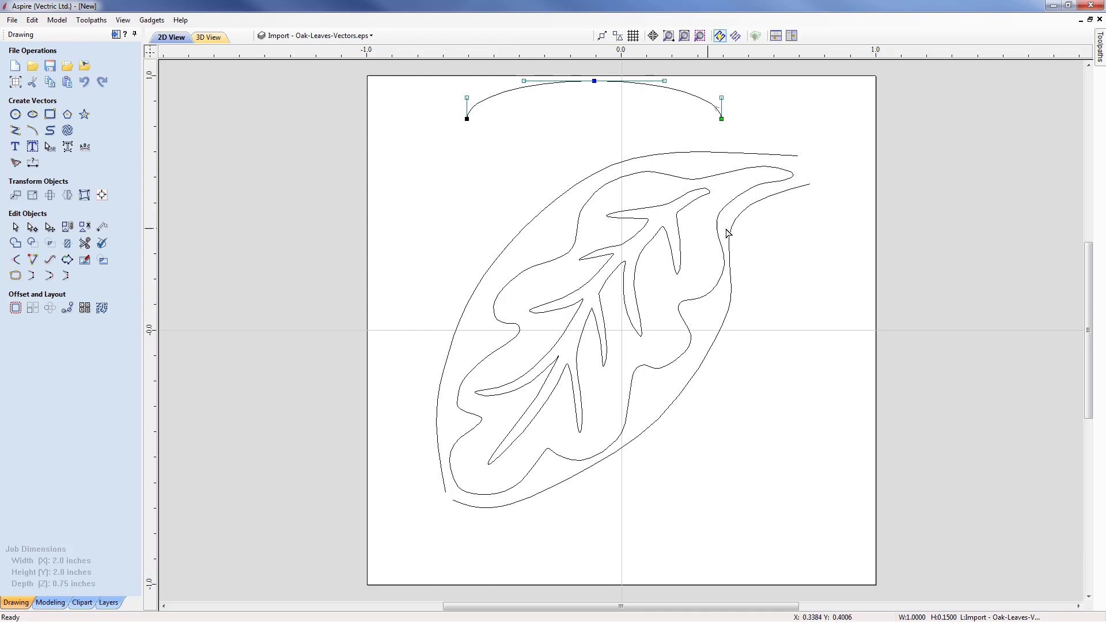
# - Set the two smoothed curves around the leaf as the drive rails of a Two Rail Sweep, upper-left curve first
pyautogui.click(727, 156)
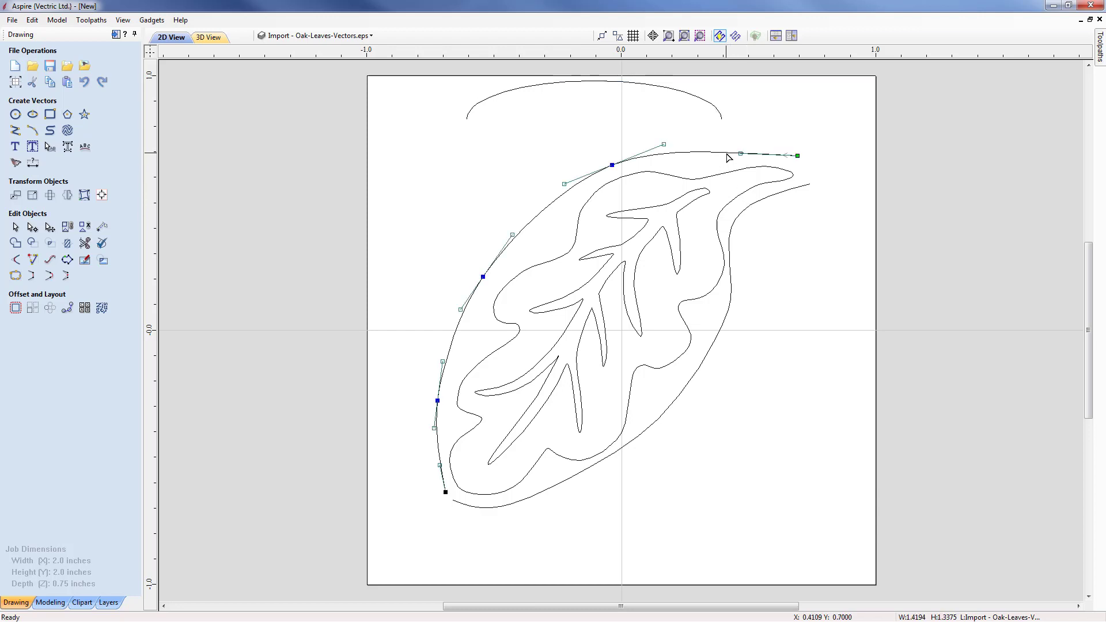
pyautogui.press('n')
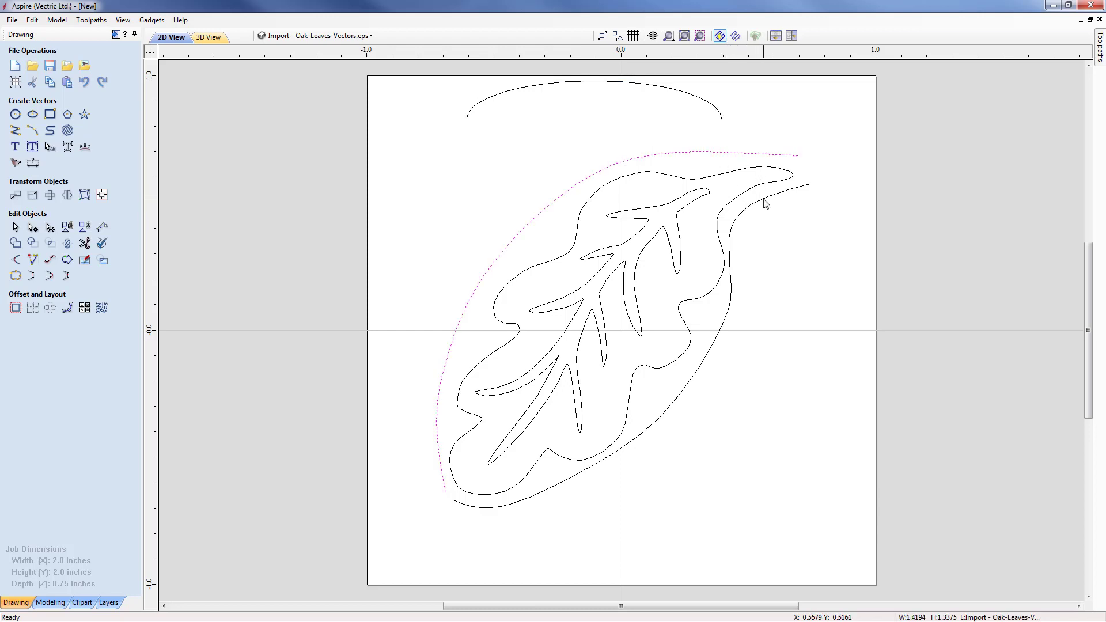
pyautogui.keyDown('shift'); pyautogui.click(764, 200); pyautogui.keyUp('shift')
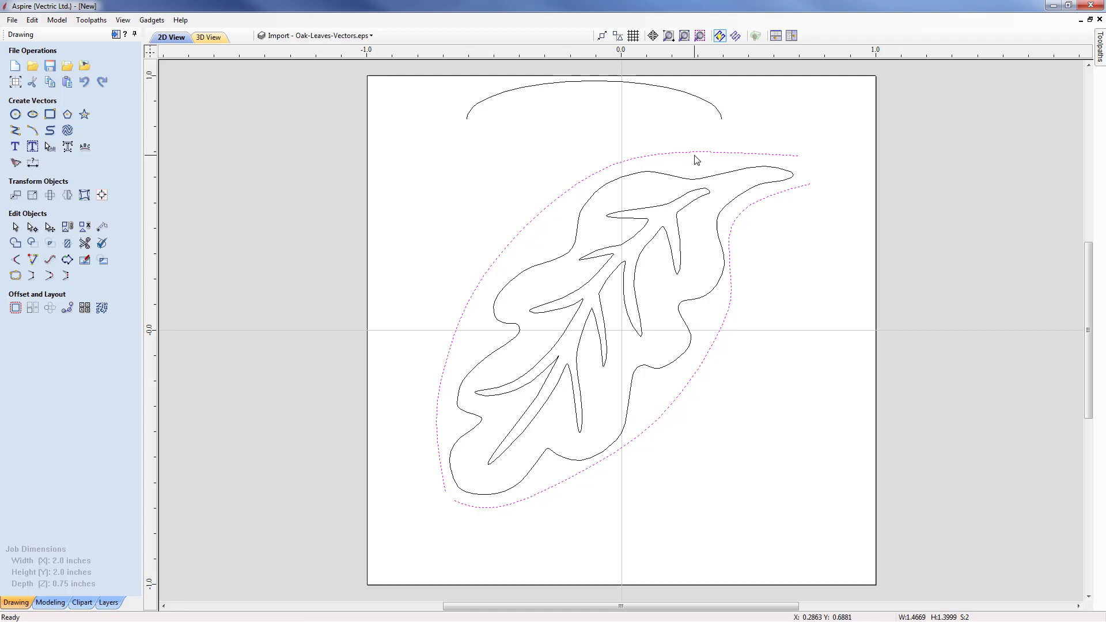
pyautogui.click(51, 602)
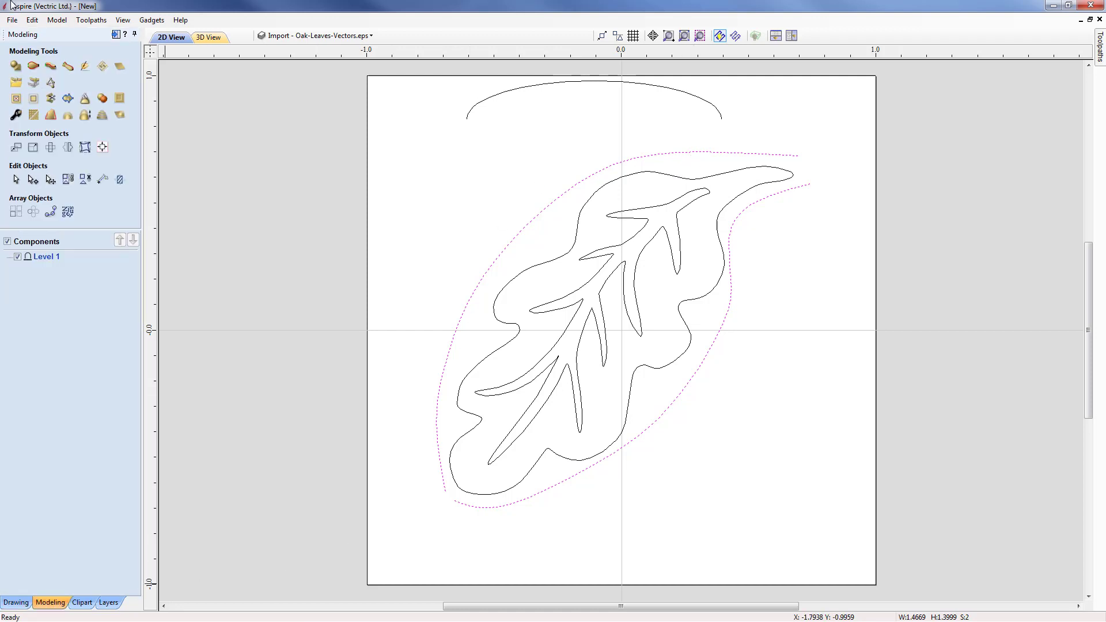
pyautogui.click(33, 67)
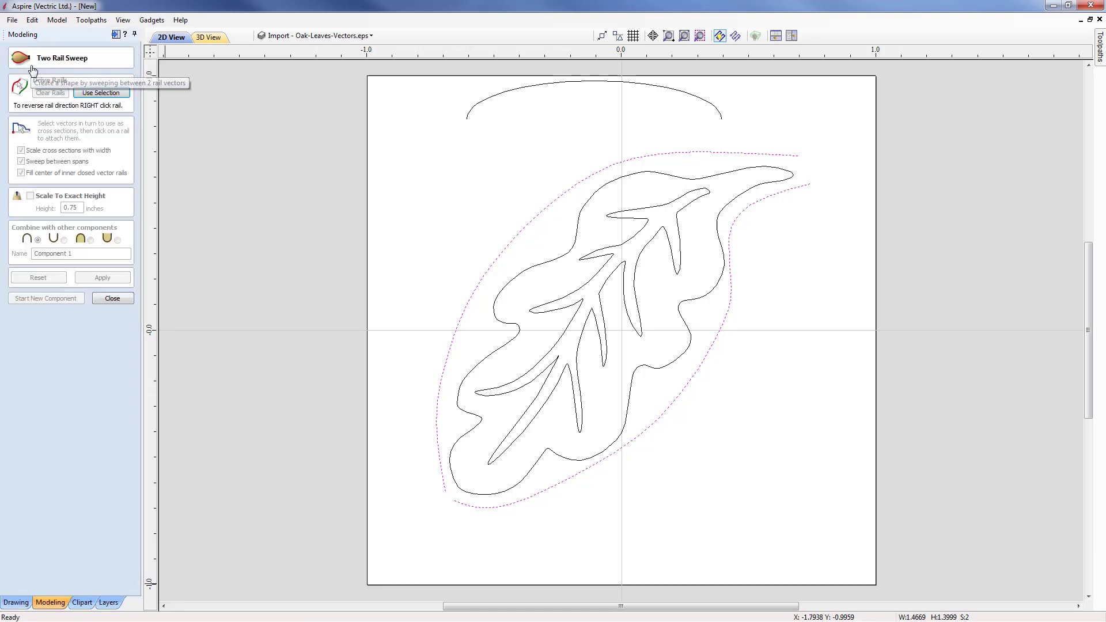
pyautogui.click(112, 97)
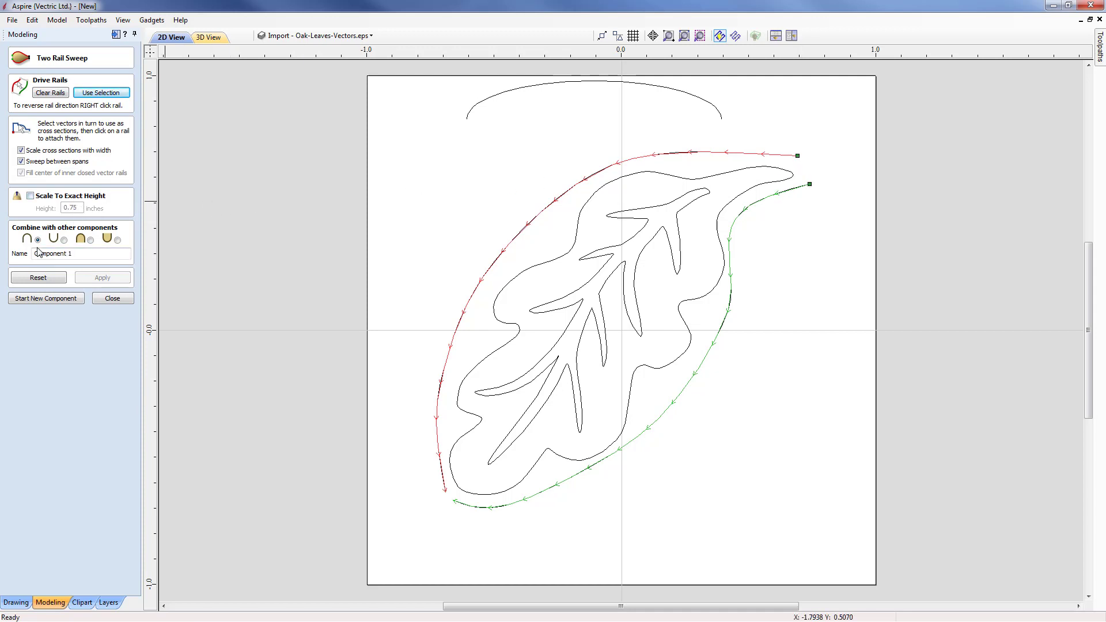
# - Name the component Leaf1, sweep the arch along the rails as cross section, and show the 2D and 3D views side by side
pyautogui.click(73, 253)
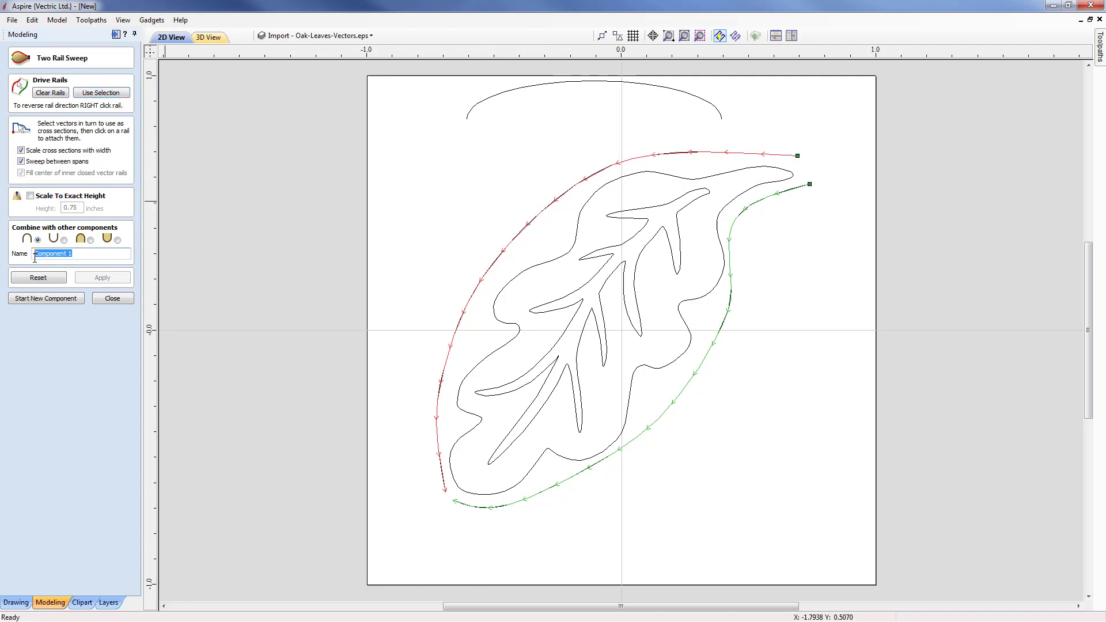
pyautogui.press('BackSpace')
pyautogui.click(519, 90)
pyautogui.click(96, 280)
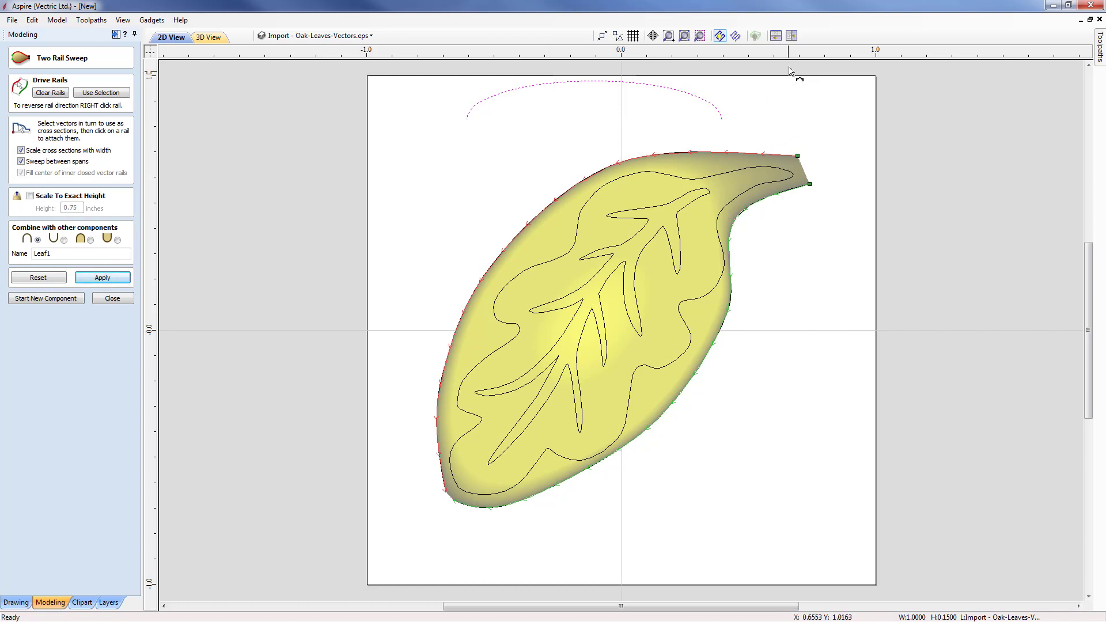
pyautogui.click(791, 37)
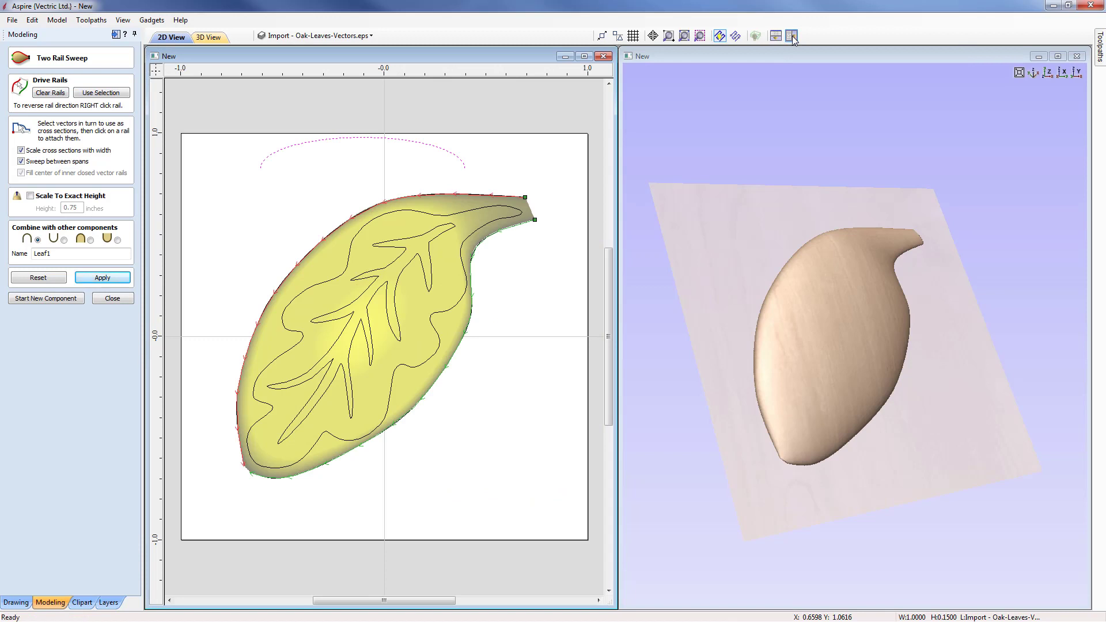
# - Tilt the tangent at the arch cross section's middle node down toward the right, reapply the Leaf1 sweep and finish it
pyautogui.moveTo(929, 344); pyautogui.dragTo(867, 266)
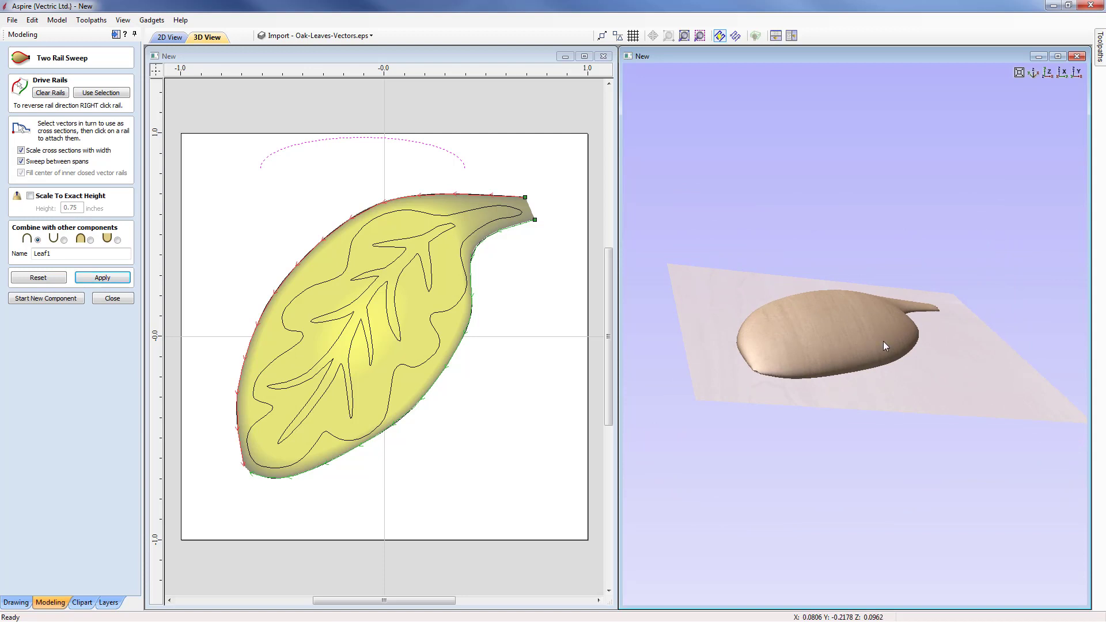
pyautogui.moveTo(893, 306); pyautogui.dragTo(862, 286)
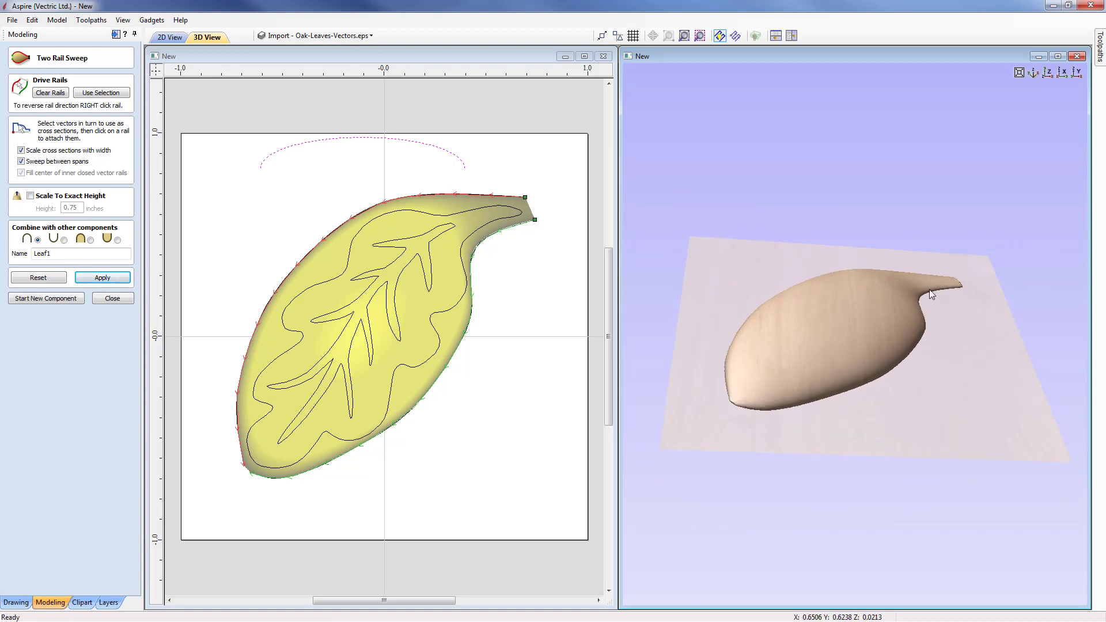
pyautogui.moveTo(886, 318); pyautogui.dragTo(807, 315)
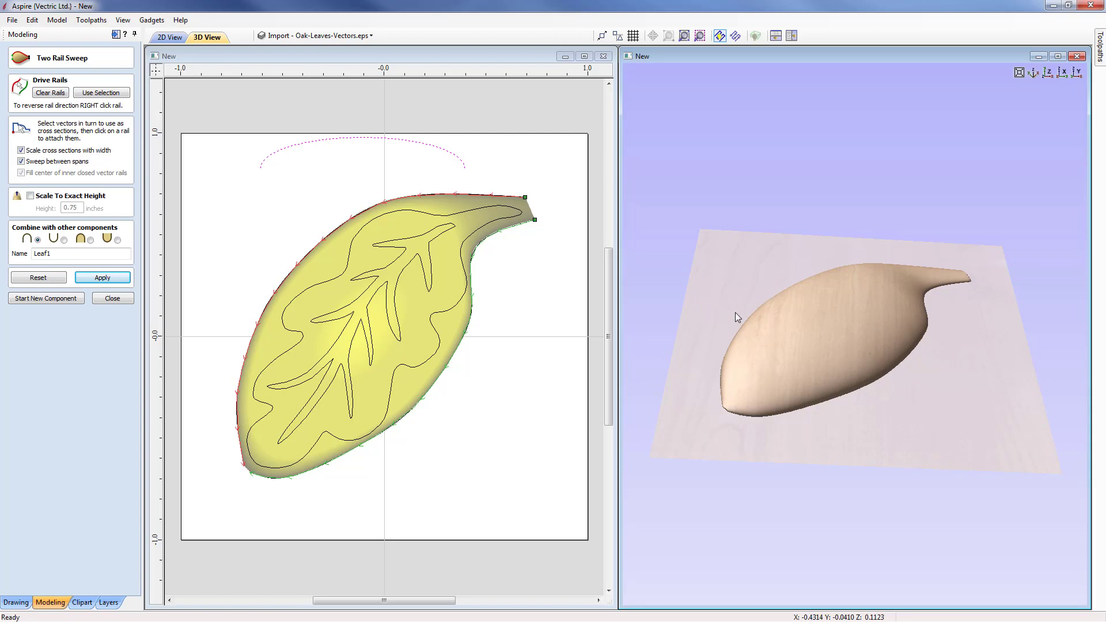
pyautogui.click(339, 142)
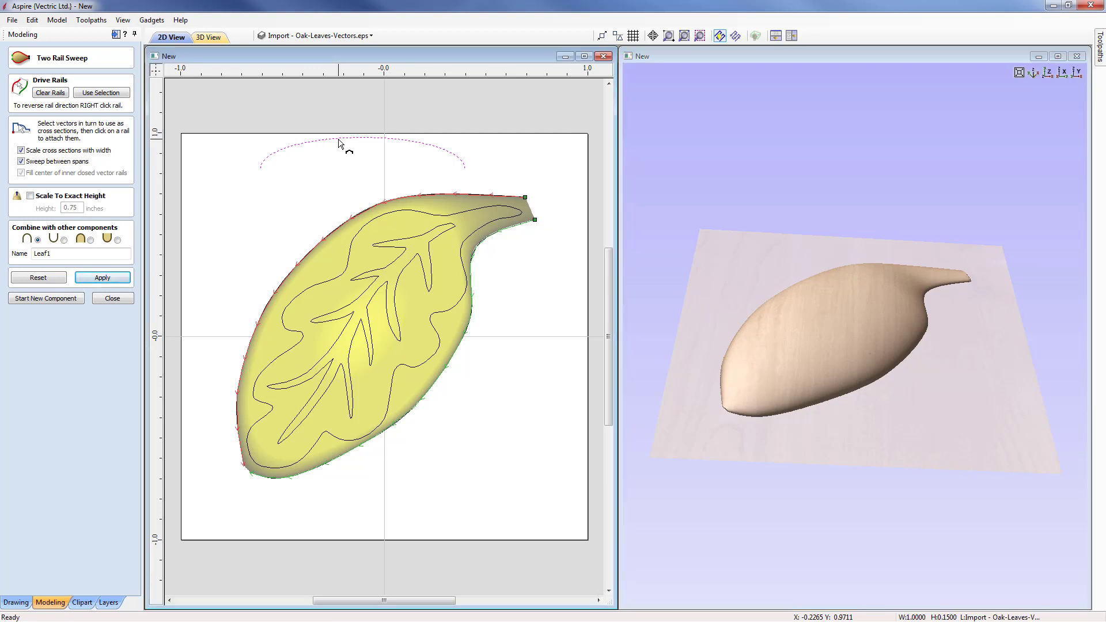
pyautogui.click(339, 143)
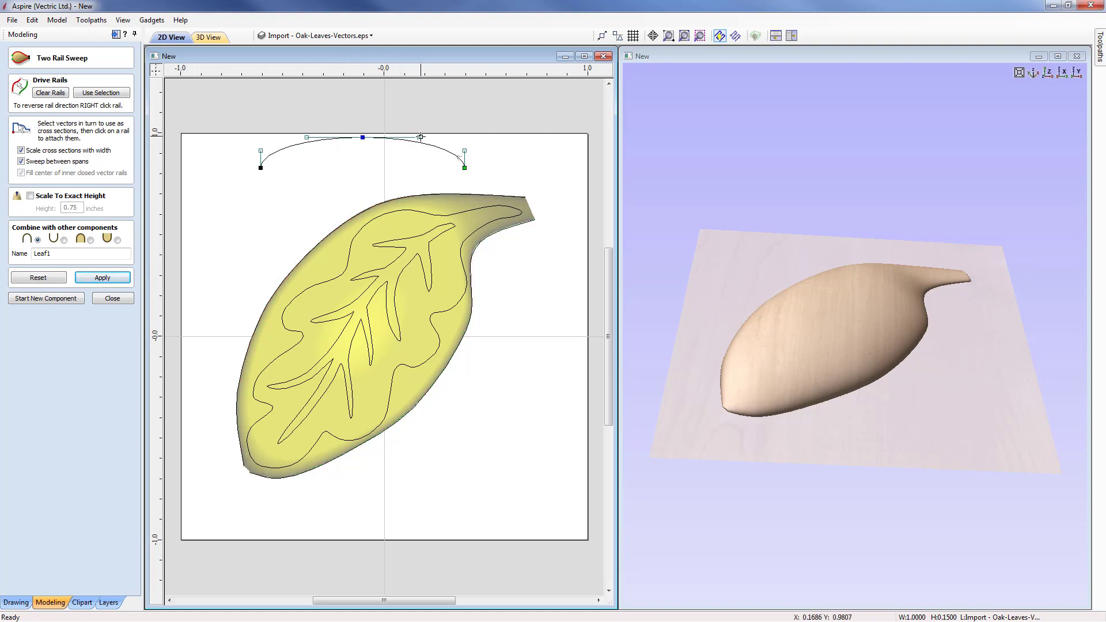
pyautogui.moveTo(419, 137); pyautogui.dragTo(417, 152)
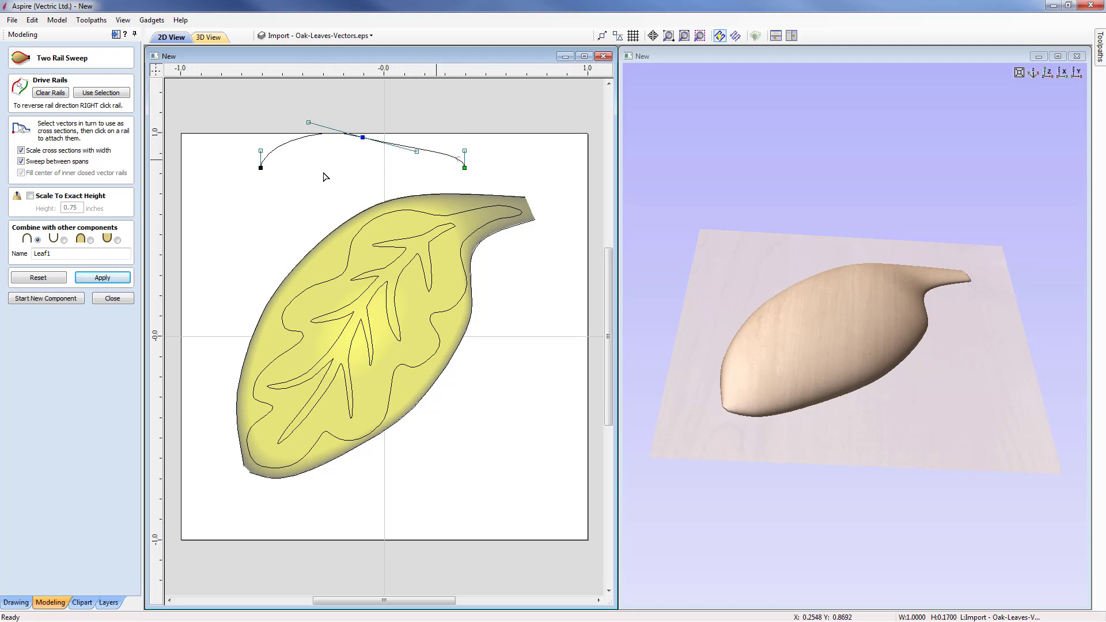
pyautogui.click(103, 278)
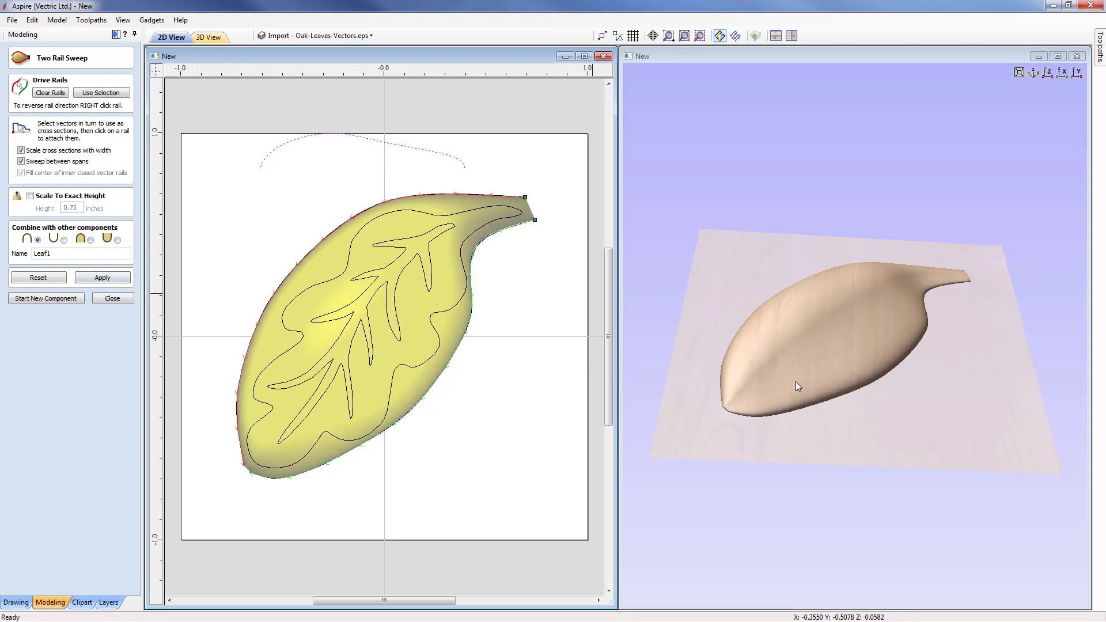
pyautogui.moveTo(796, 382); pyautogui.dragTo(789, 420)
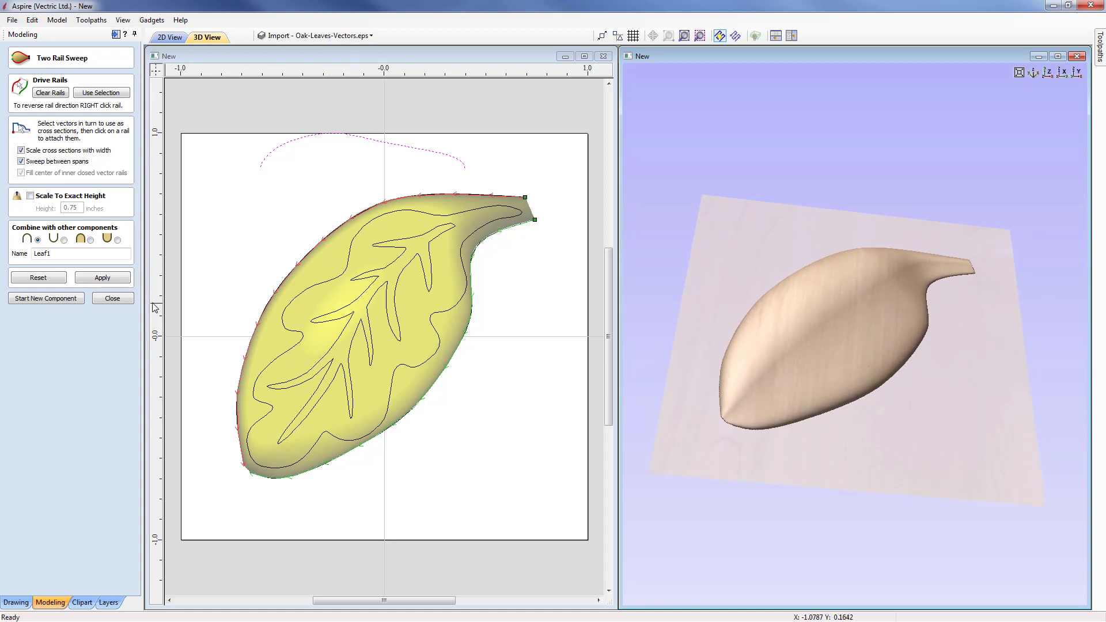
pyautogui.click(113, 299)
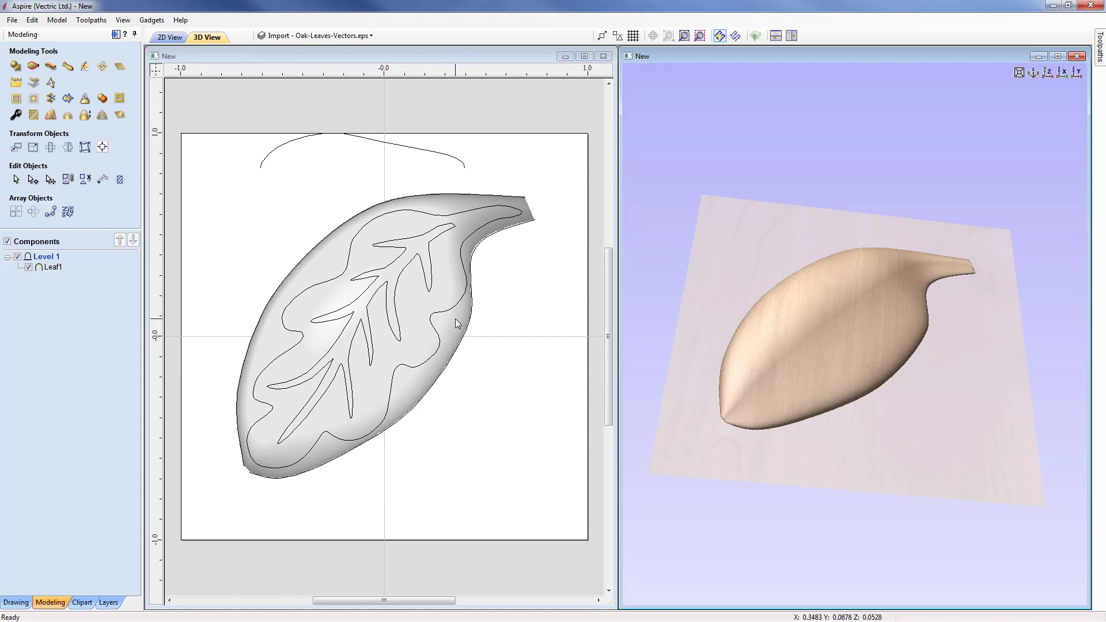
# - Clear the part of the Leaf1 component that lies outside the lobed leaf outline
pyautogui.click(457, 322)
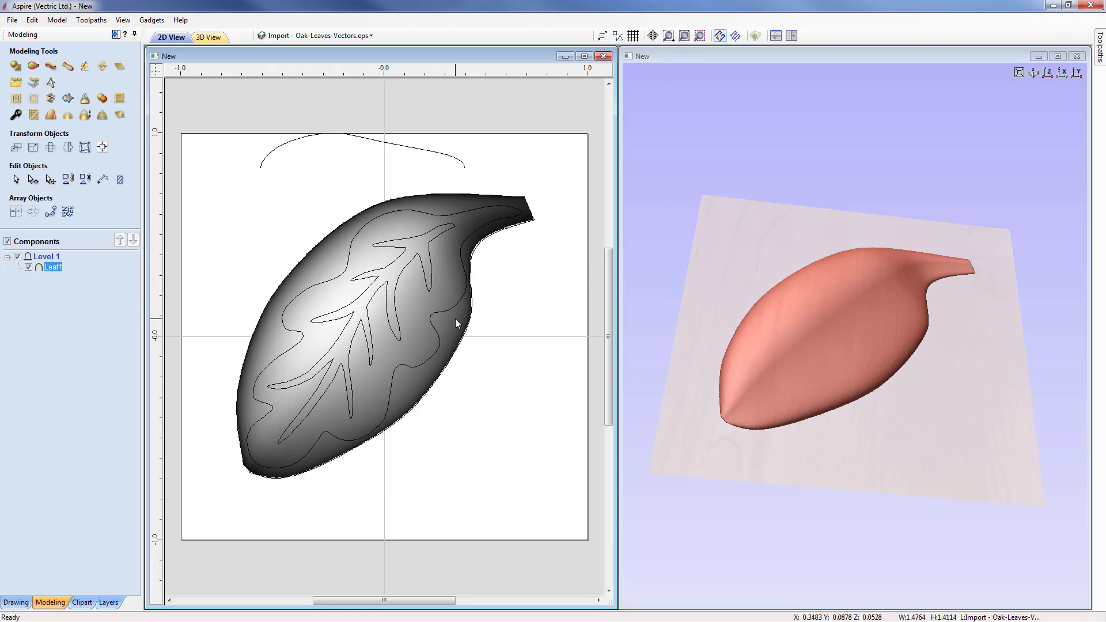
pyautogui.click(452, 309)
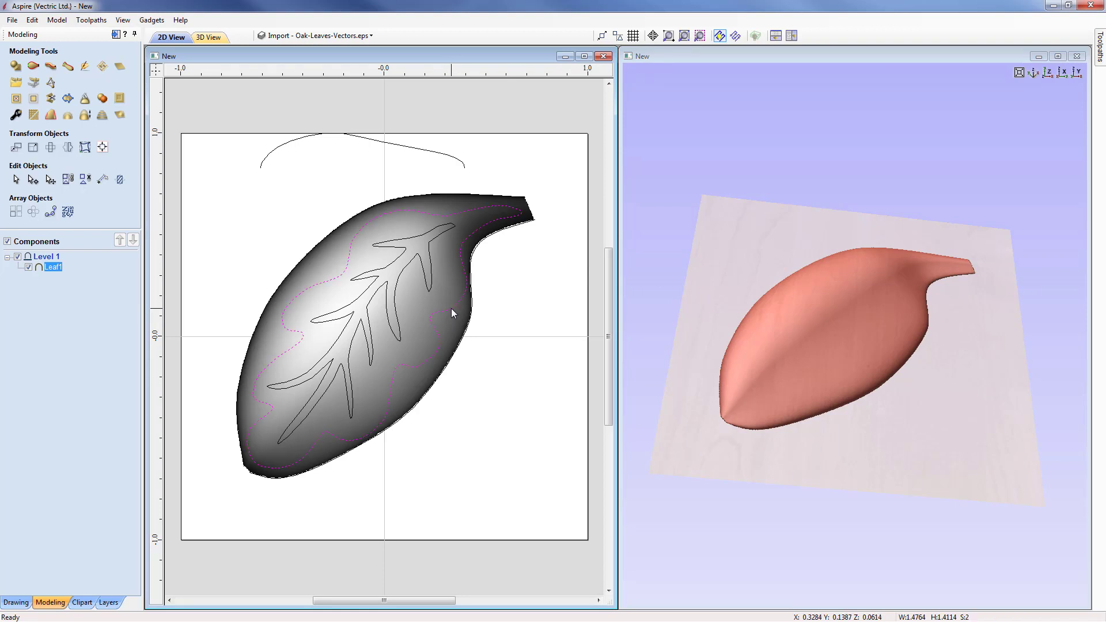
pyautogui.click(34, 99)
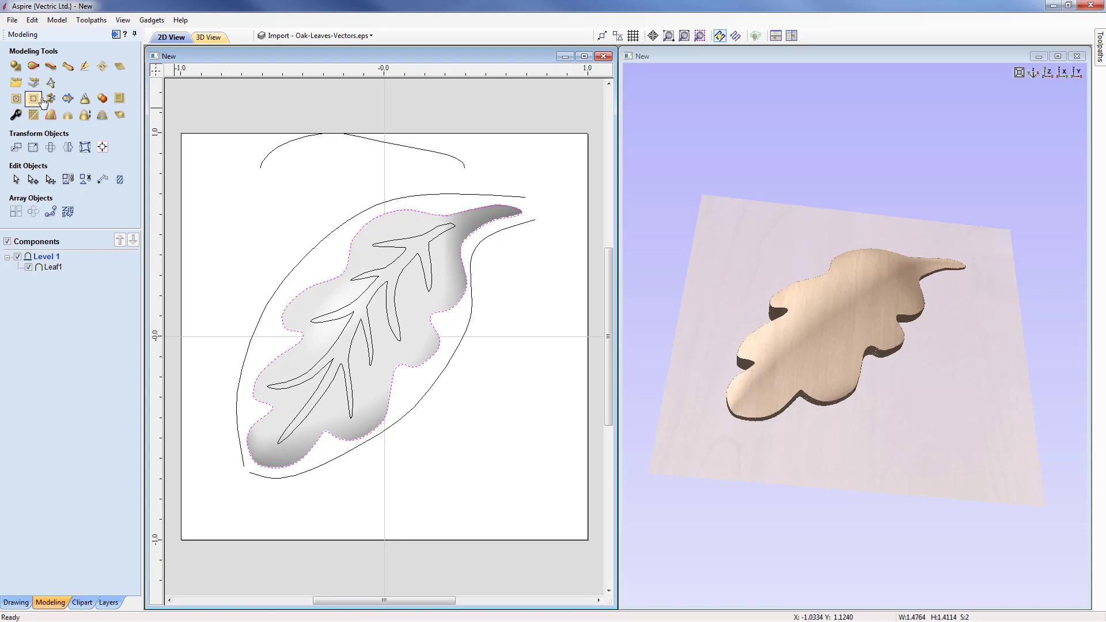
# - Create a rounded shape named Leaf2 from the leaf outline, with a -30° angle, zero base height and no height limit, added to the model
pyautogui.click(15, 68)
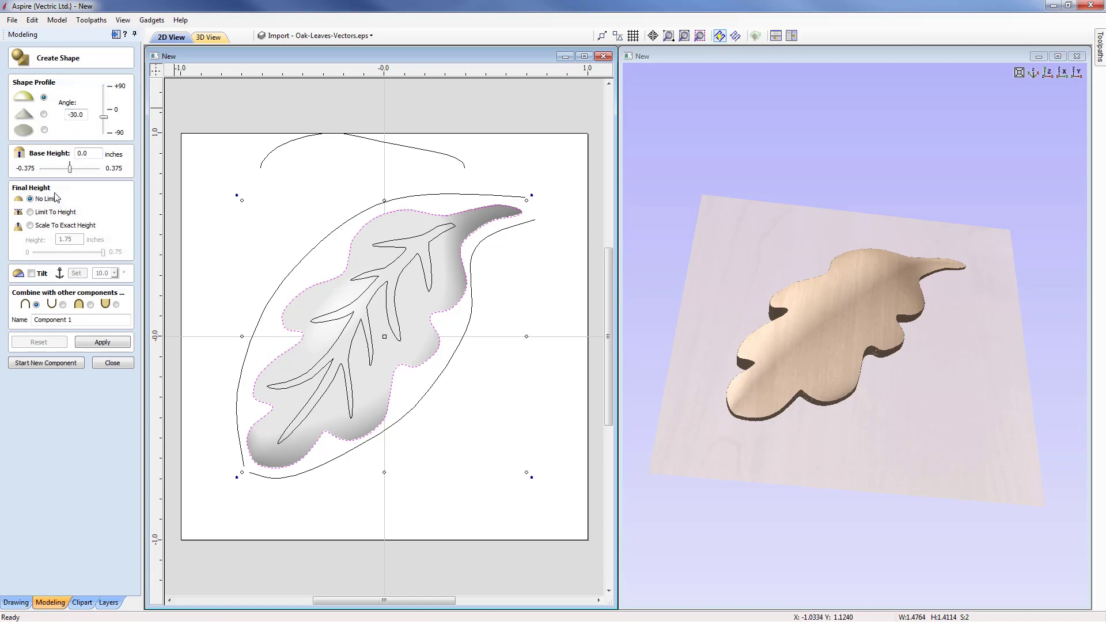
pyautogui.moveTo(73, 320); pyautogui.dragTo(32, 323)
pyautogui.write('Leaf2')
pyautogui.click(99, 342)
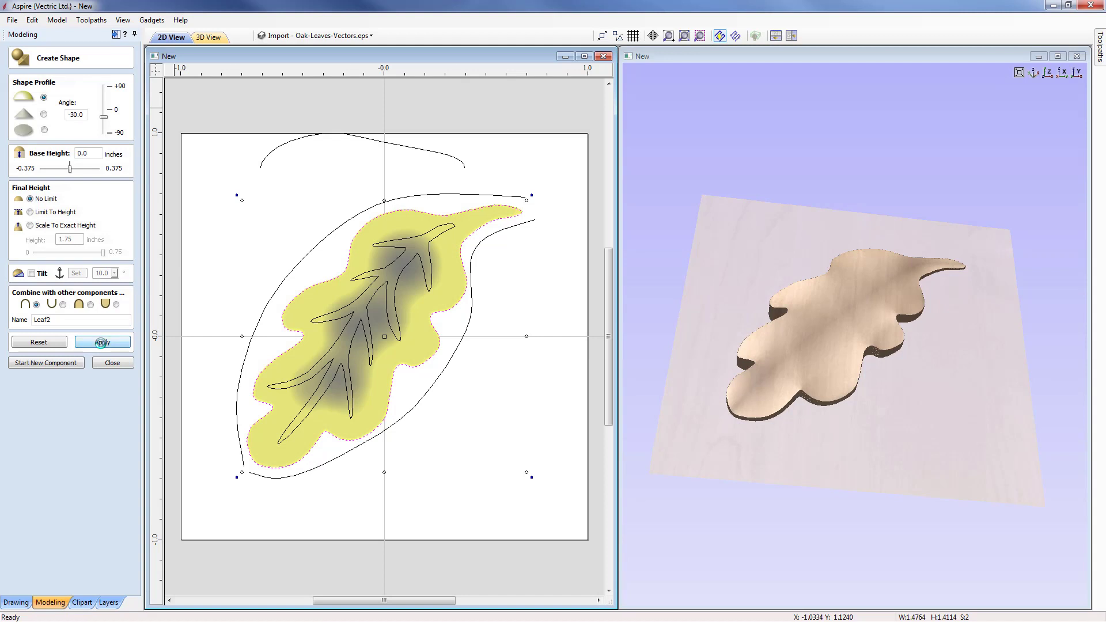
pyautogui.moveTo(839, 338); pyautogui.dragTo(835, 404)
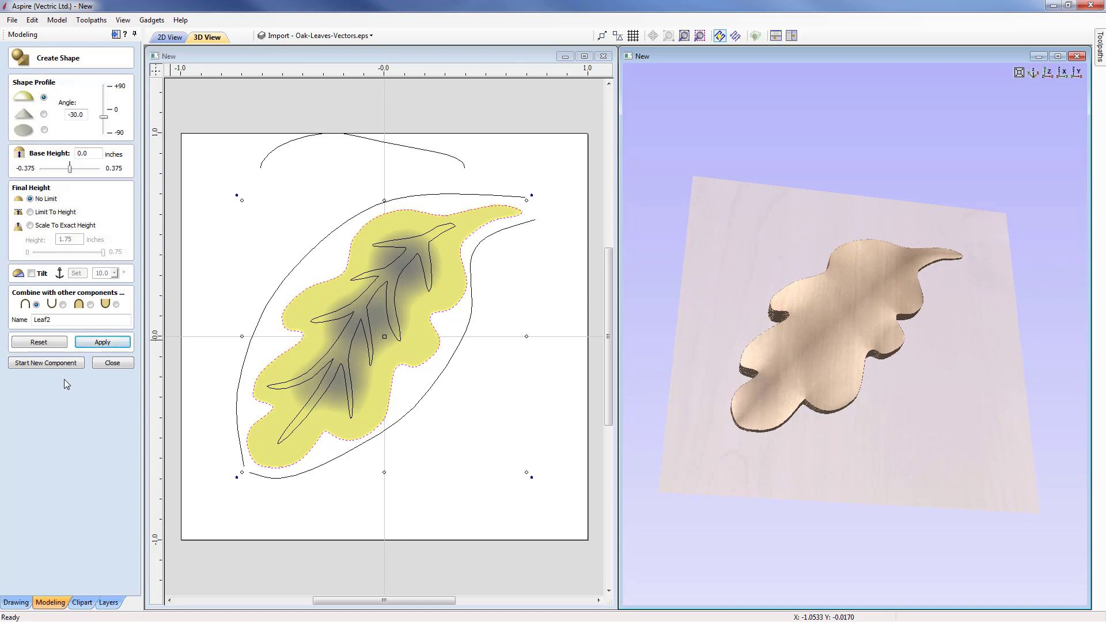
# - Start a new component named Leaf3 and create a rounded shape from the vein vector with a 50° angle, added to the leaf
pyautogui.click(48, 364)
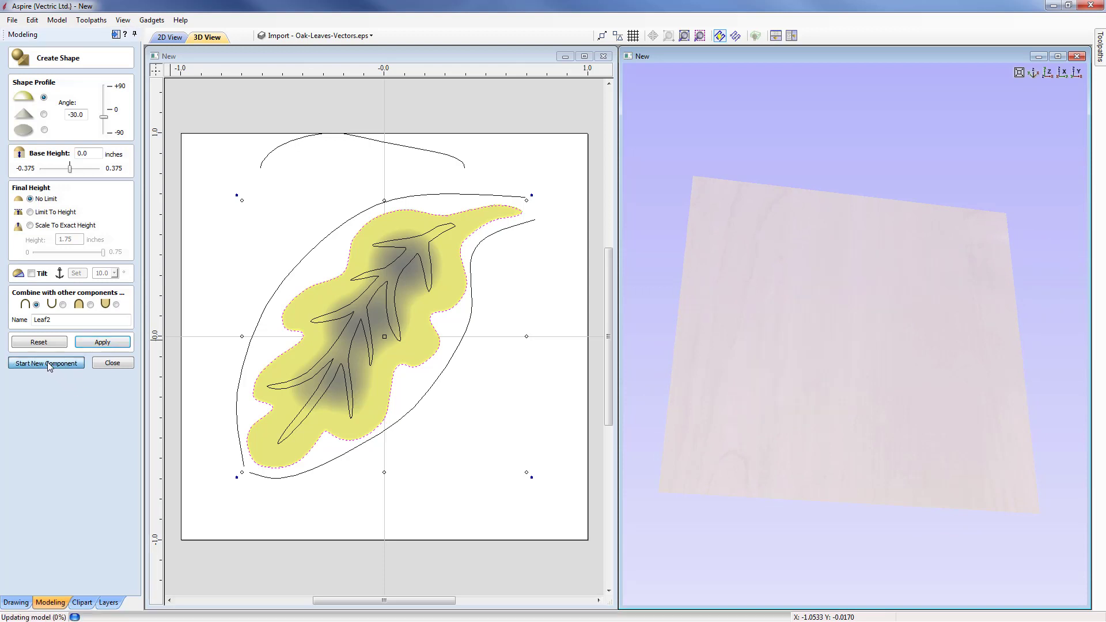
pyautogui.moveTo(79, 320); pyautogui.dragTo(16, 325)
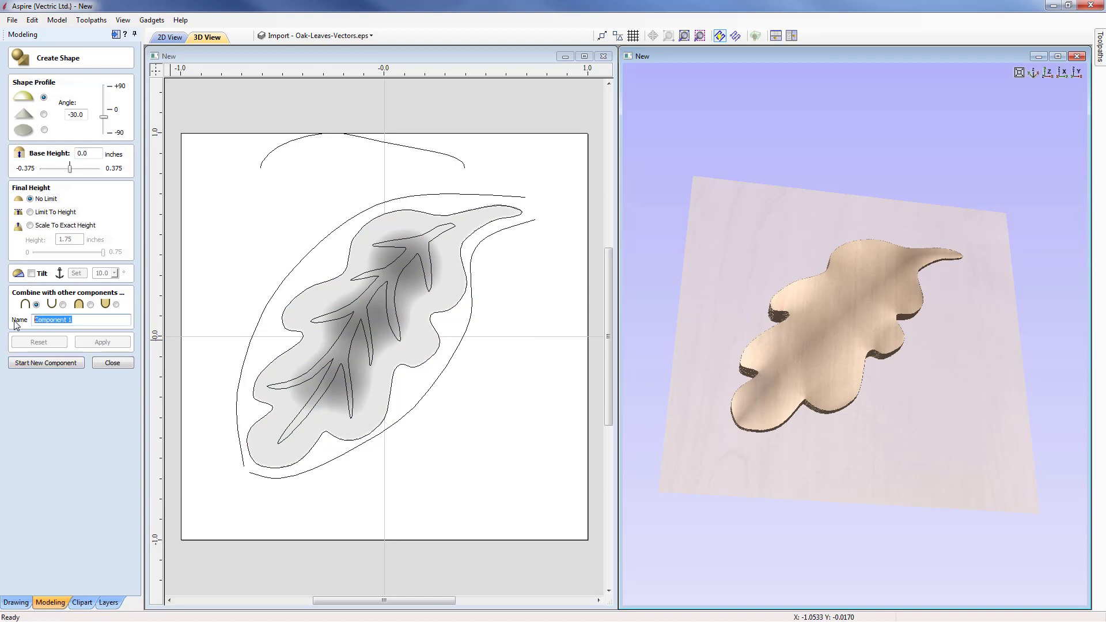
pyautogui.write('Leaf3')
pyautogui.click(84, 114)
pyautogui.moveTo(85, 114); pyautogui.dragTo(64, 114)
pyautogui.write('50')
pyautogui.click(376, 292)
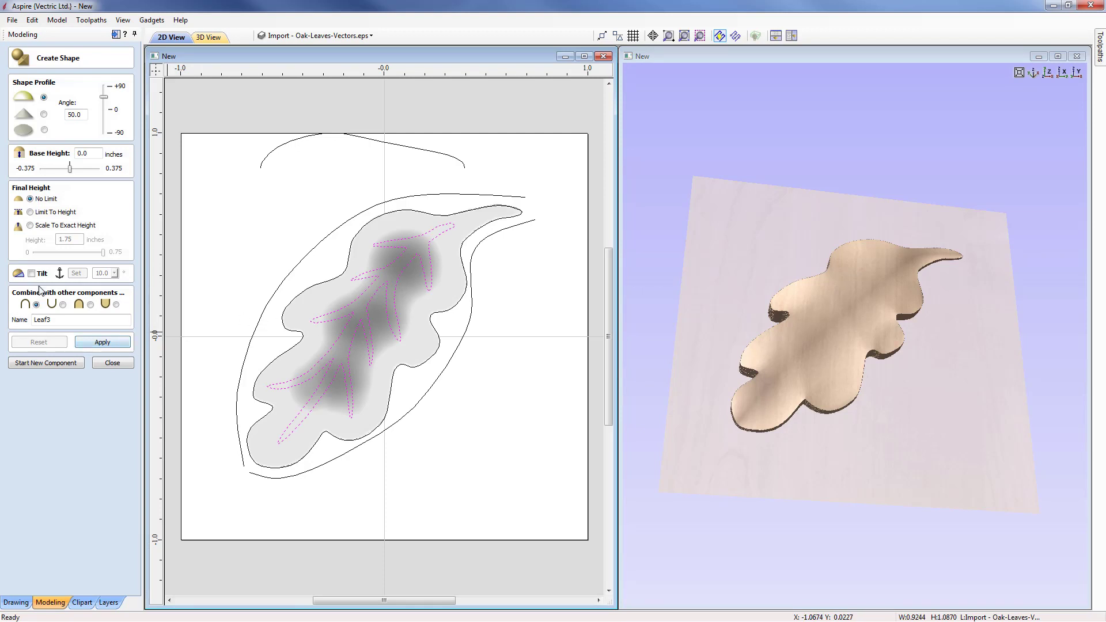
pyautogui.click(103, 342)
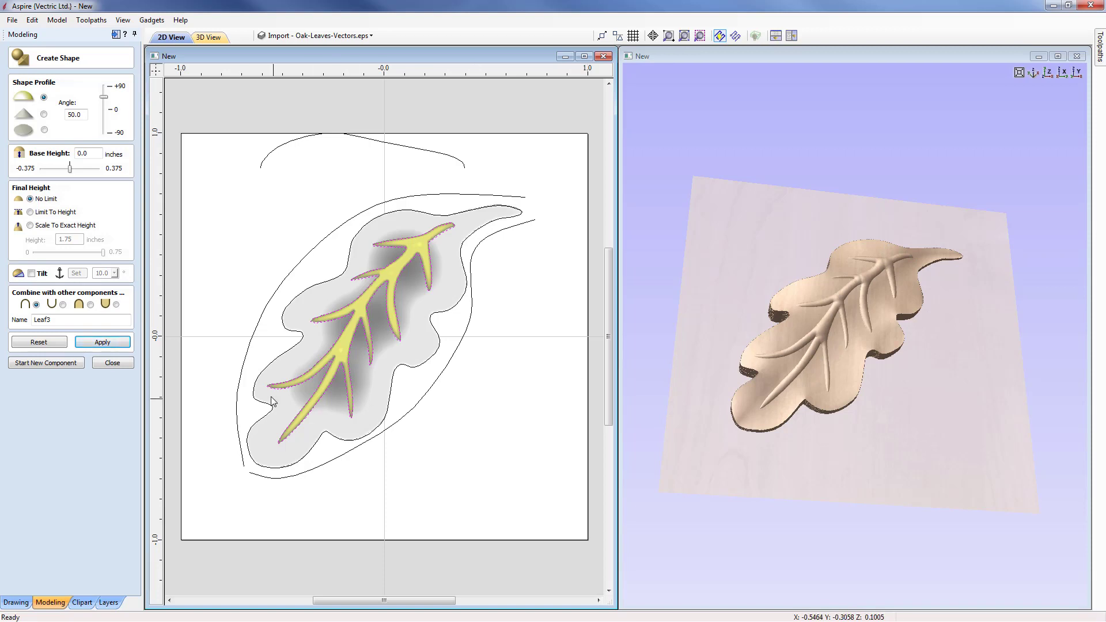
pyautogui.click(111, 363)
pyautogui.moveTo(911, 480); pyautogui.dragTo(924, 454)
pyautogui.moveTo(767, 285); pyautogui.dragTo(846, 430)
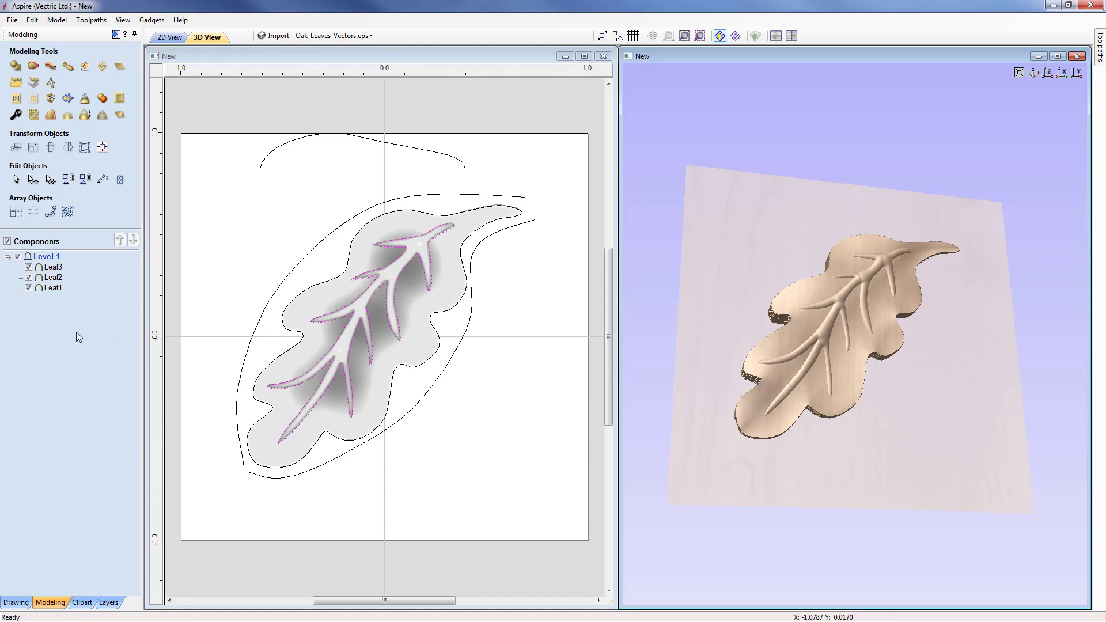
# - Bake Leaf1, Leaf2 and Leaf3 into one component and smooth it at a medium amount with transparency preserved
pyautogui.click(53, 288)
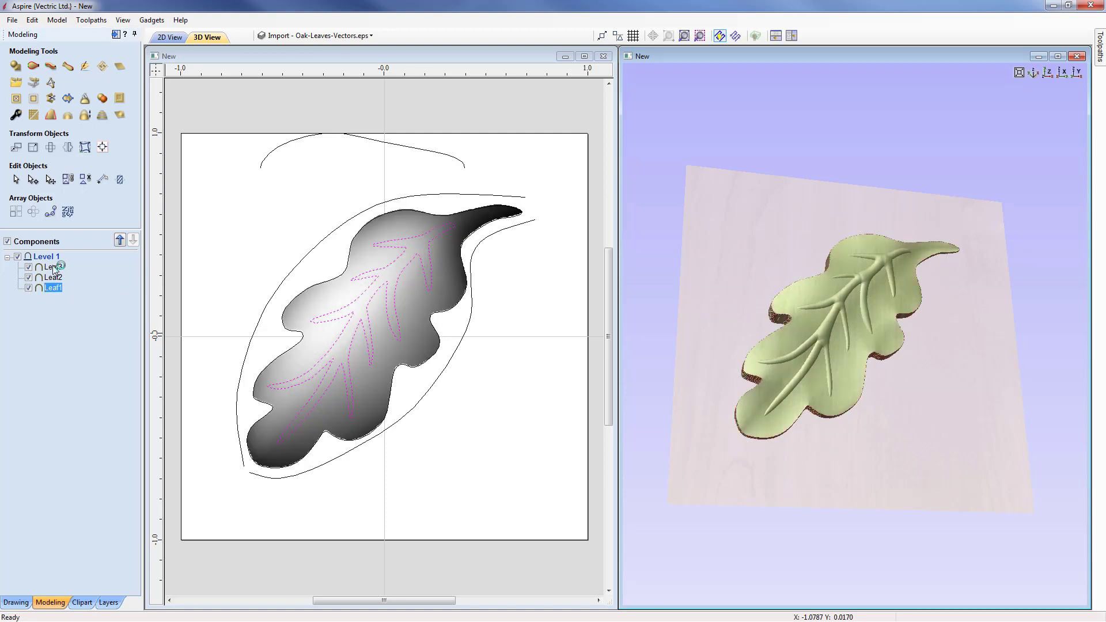
pyautogui.keyDown('shift'); pyautogui.click(53, 268); pyautogui.keyUp('shift')
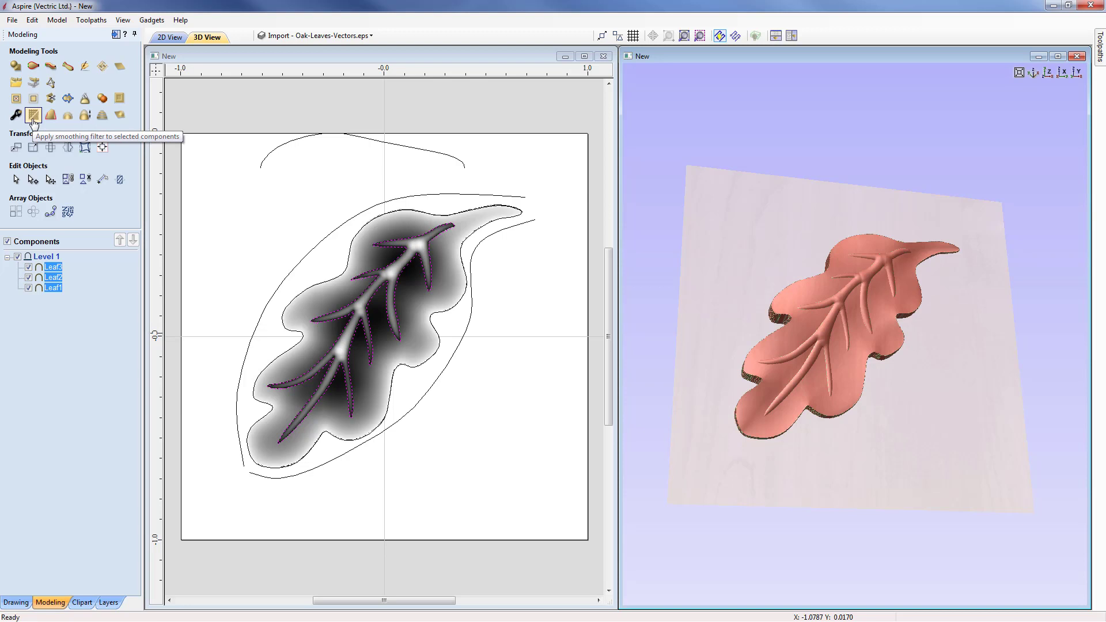
pyautogui.click(33, 117)
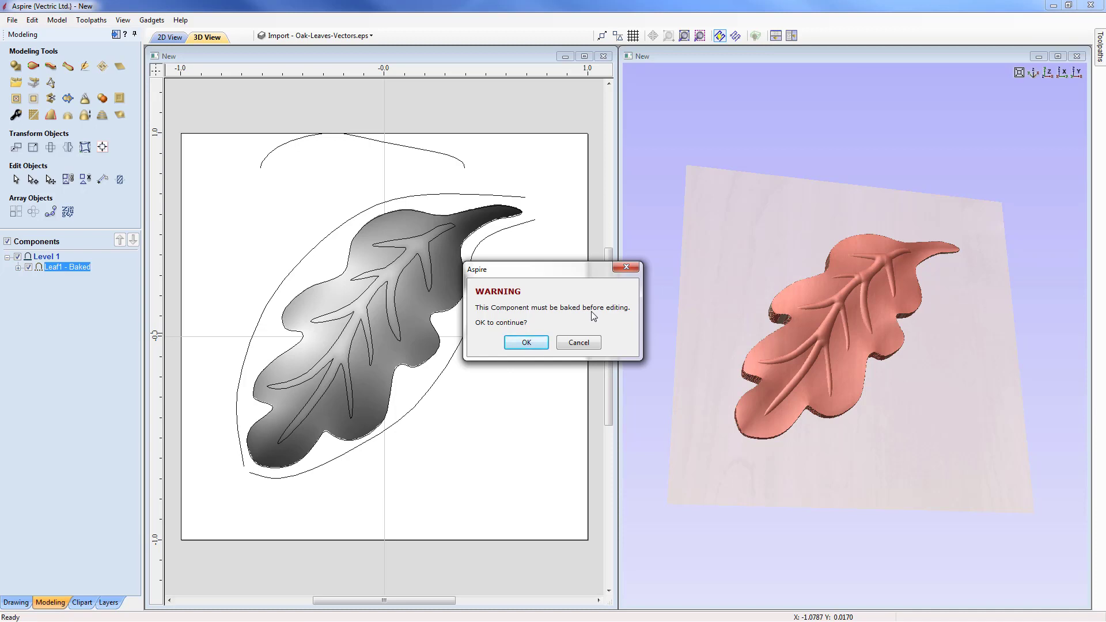
pyautogui.click(527, 343)
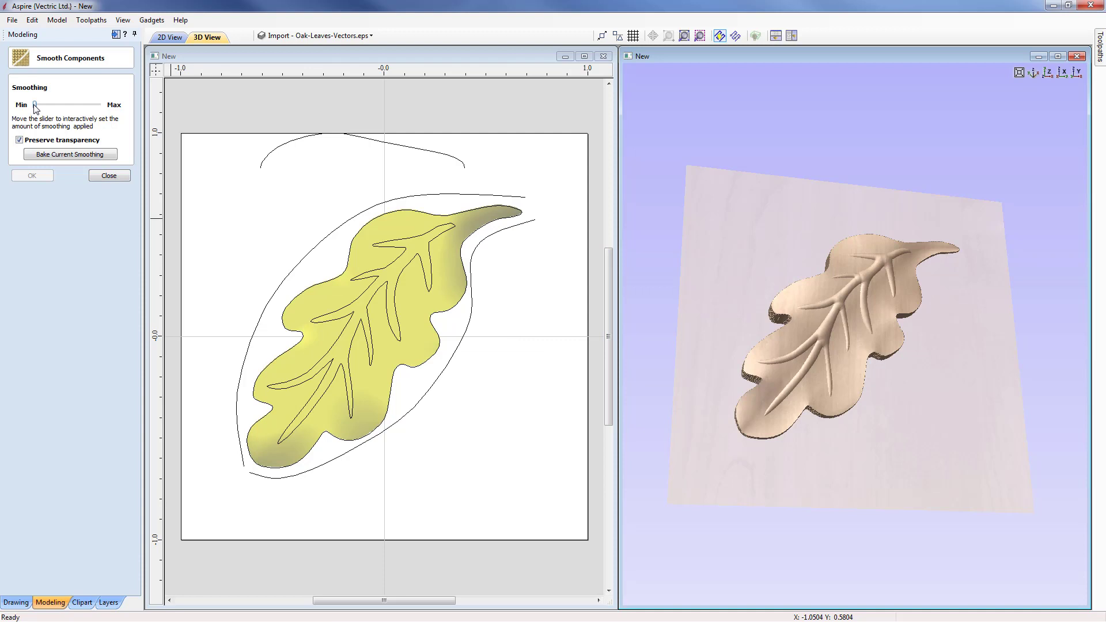
pyautogui.moveTo(36, 108)
pyautogui.mouseDown()
pyautogui.moveTo(104, 113)
pyautogui.moveTo(33, 113)
pyautogui.mouseUp()
pyautogui.moveTo(36, 110); pyautogui.dragTo(65, 116)
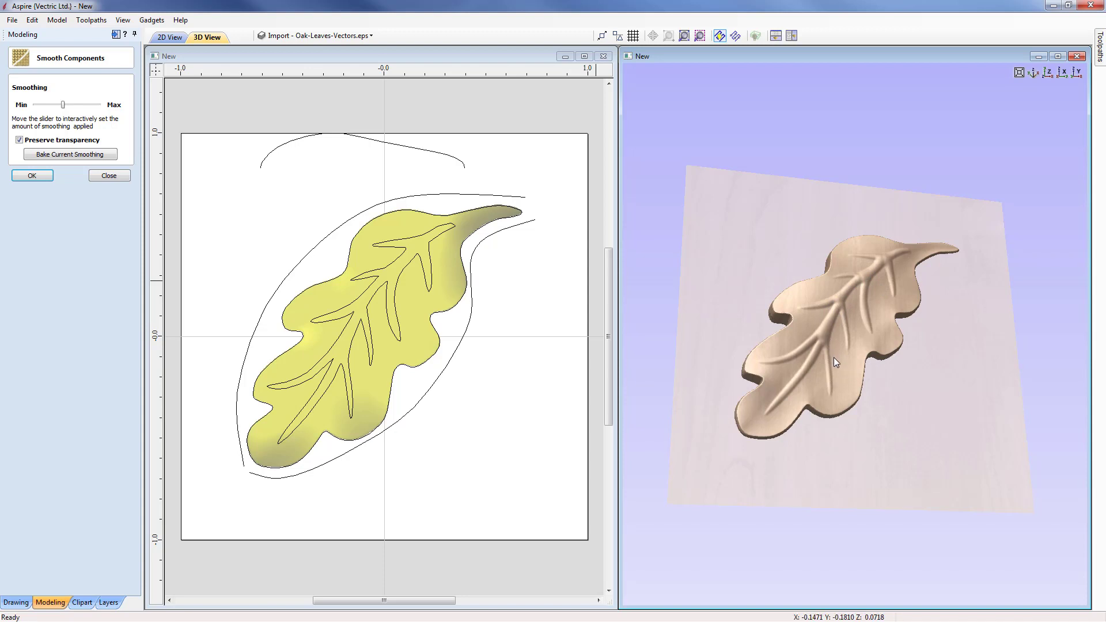
pyautogui.click(32, 176)
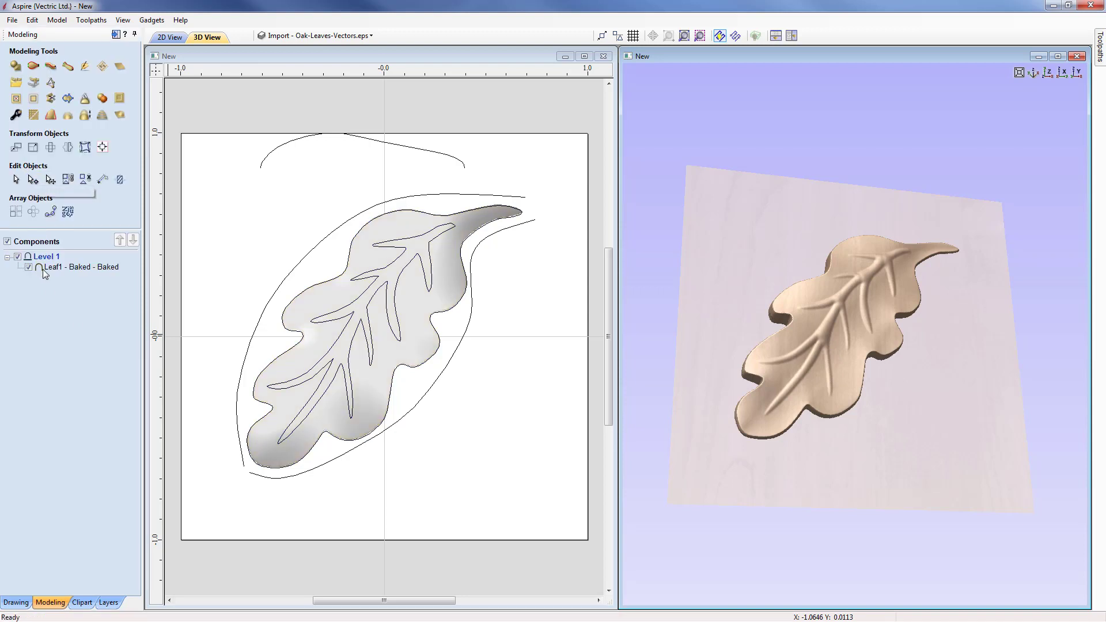
# - Rename the baked leaf component to Leaf
pyautogui.rightClick(58, 266)
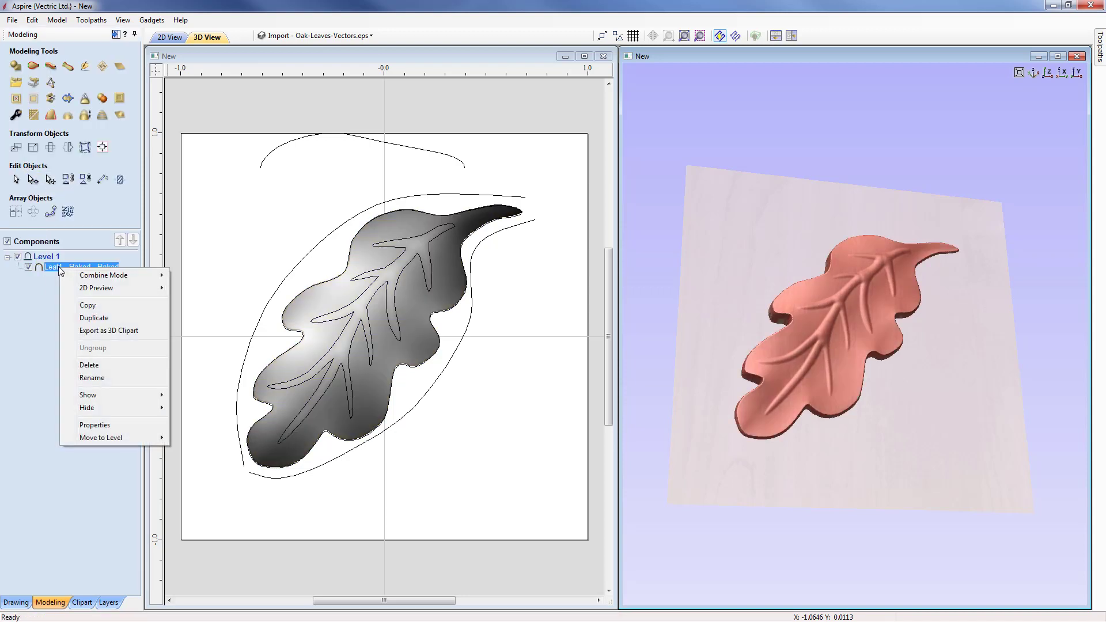
pyautogui.click(91, 378)
pyautogui.write('Leaf')
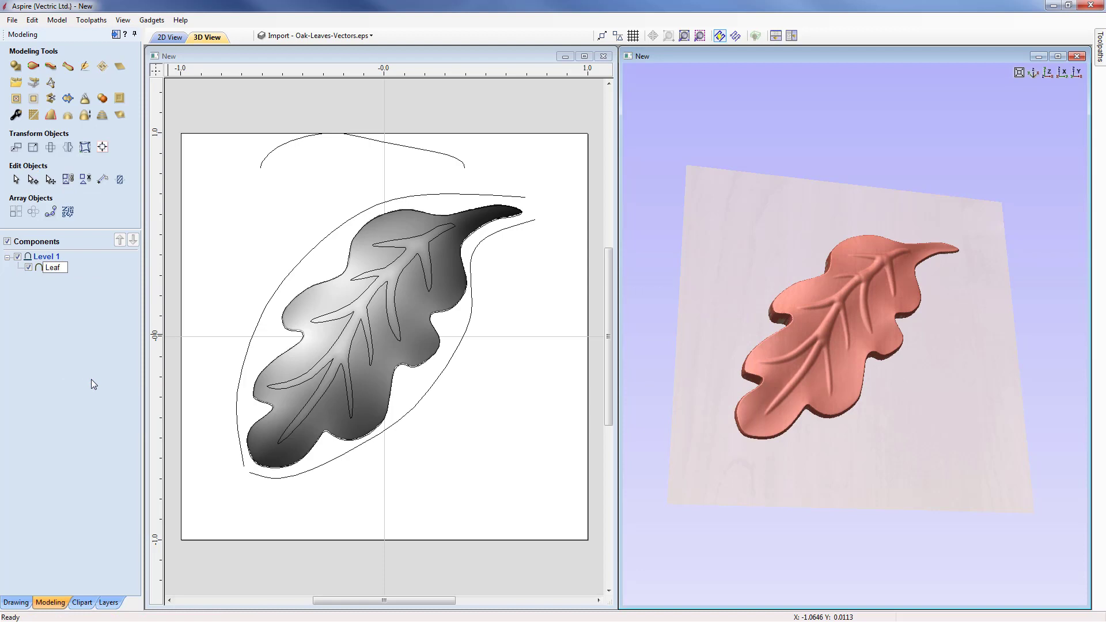
pyautogui.press('Return')
pyautogui.press('Escape')
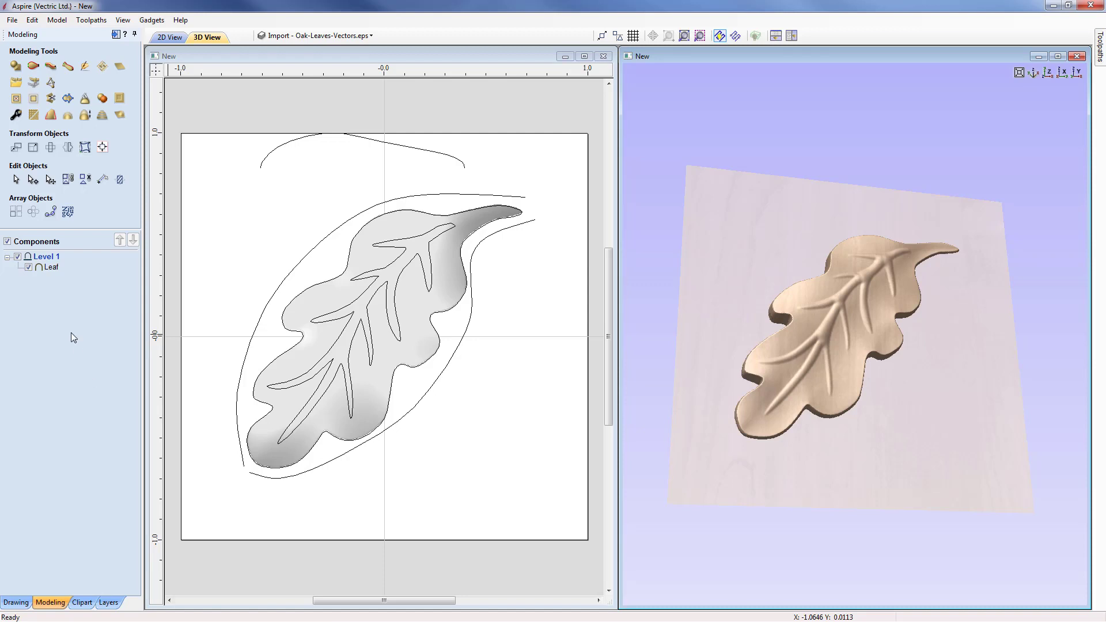
# - Copy the Leaf component into the 12 by 3 inch oak branch job and show its 2D view above its 3D view
pyautogui.click(40, 267)
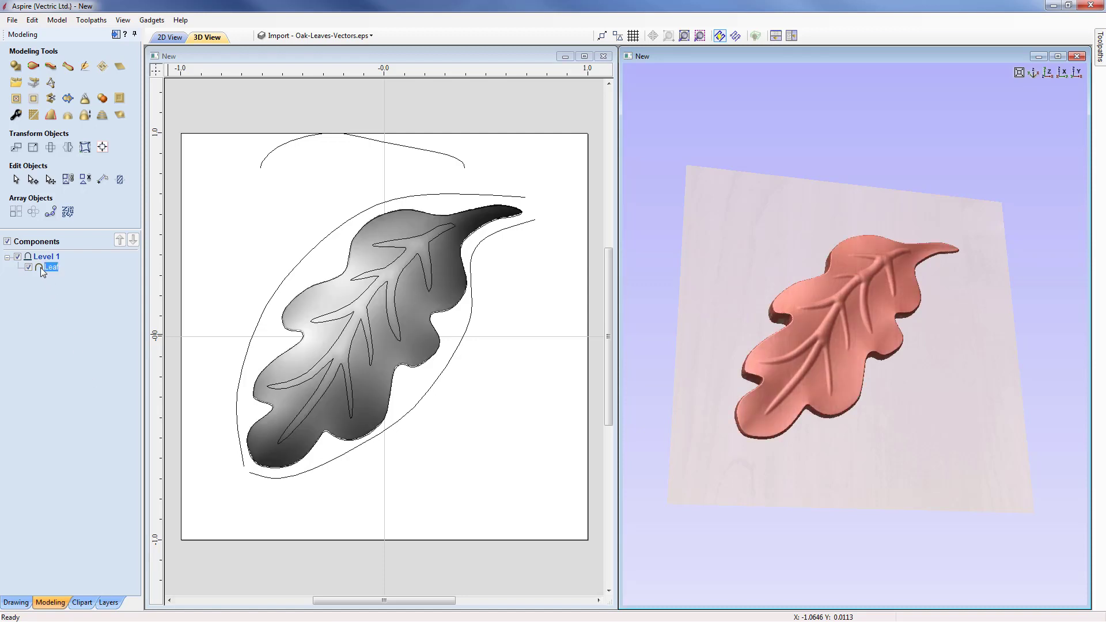
pyautogui.rightClick(40, 267)
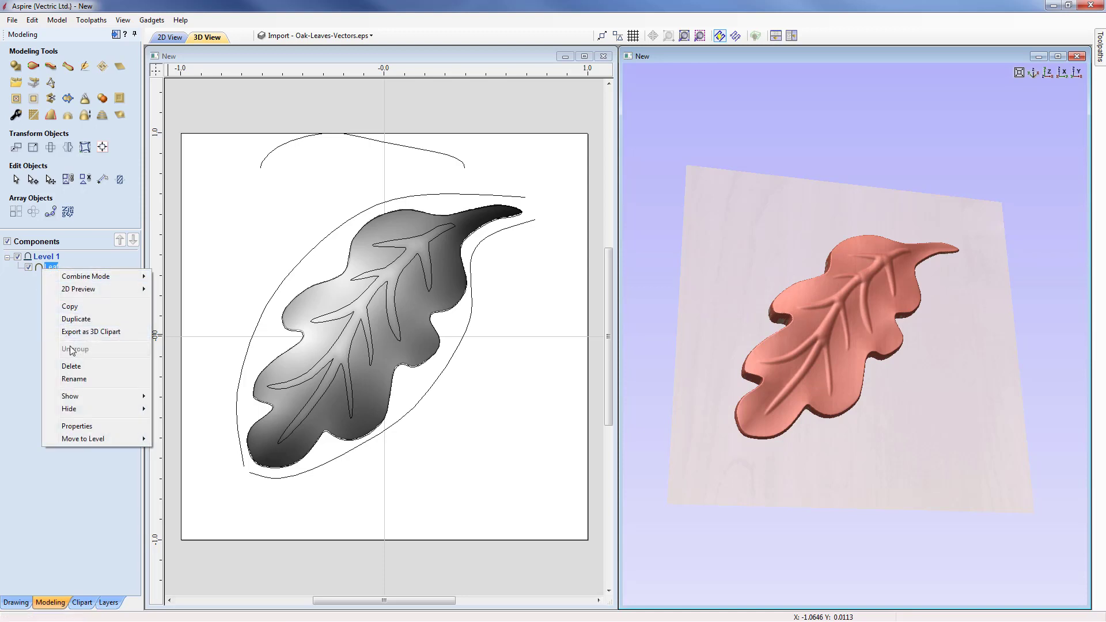
pyautogui.click(69, 306)
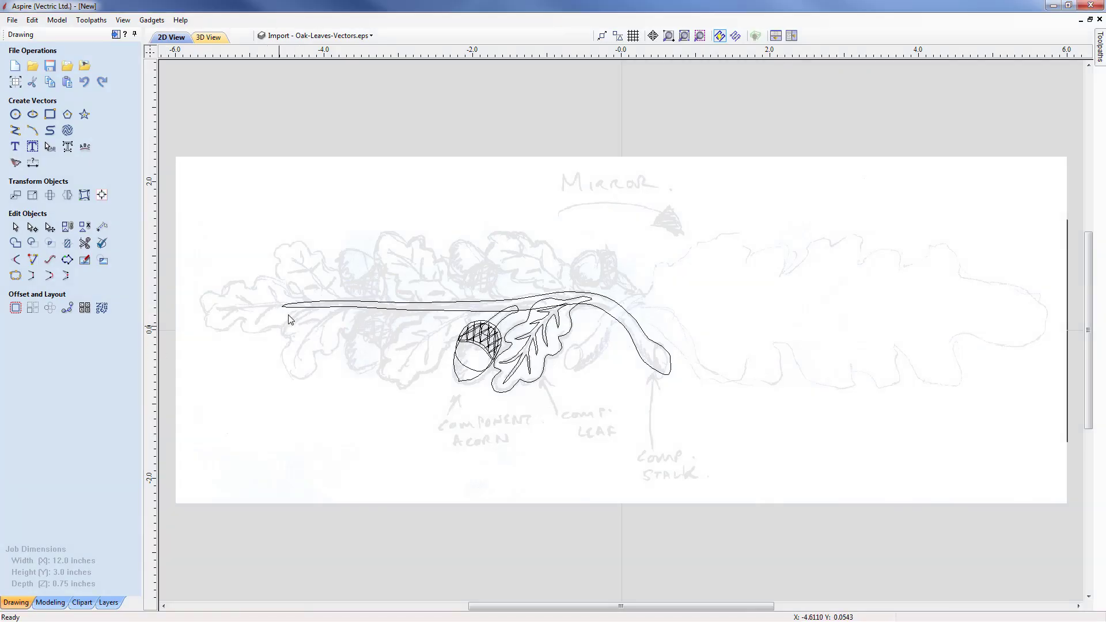
pyautogui.rightClick(314, 290)
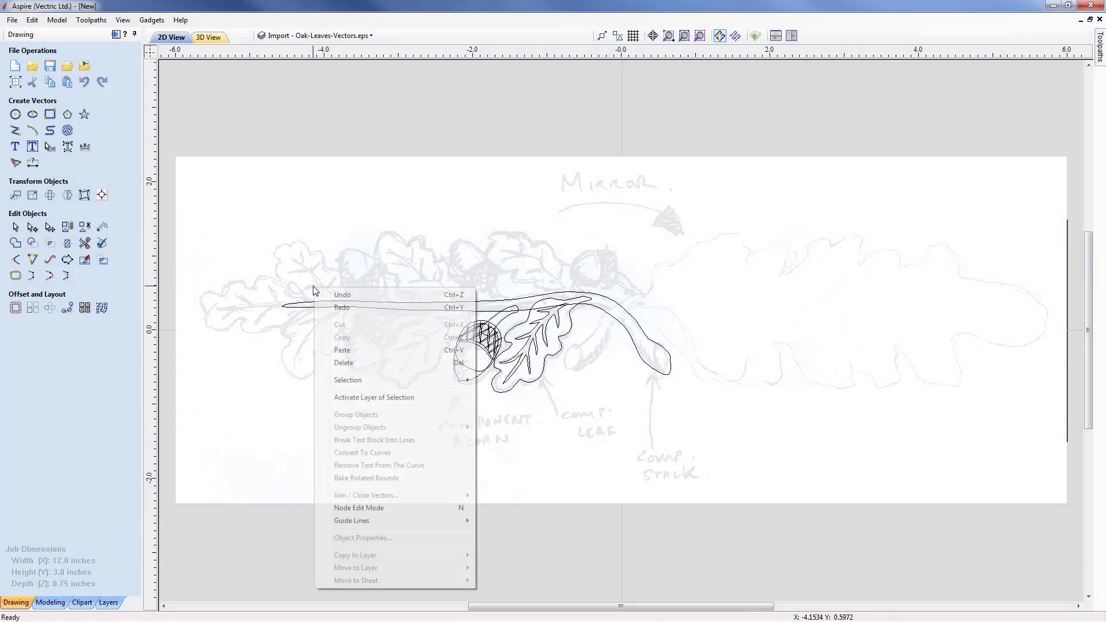
pyautogui.click(342, 350)
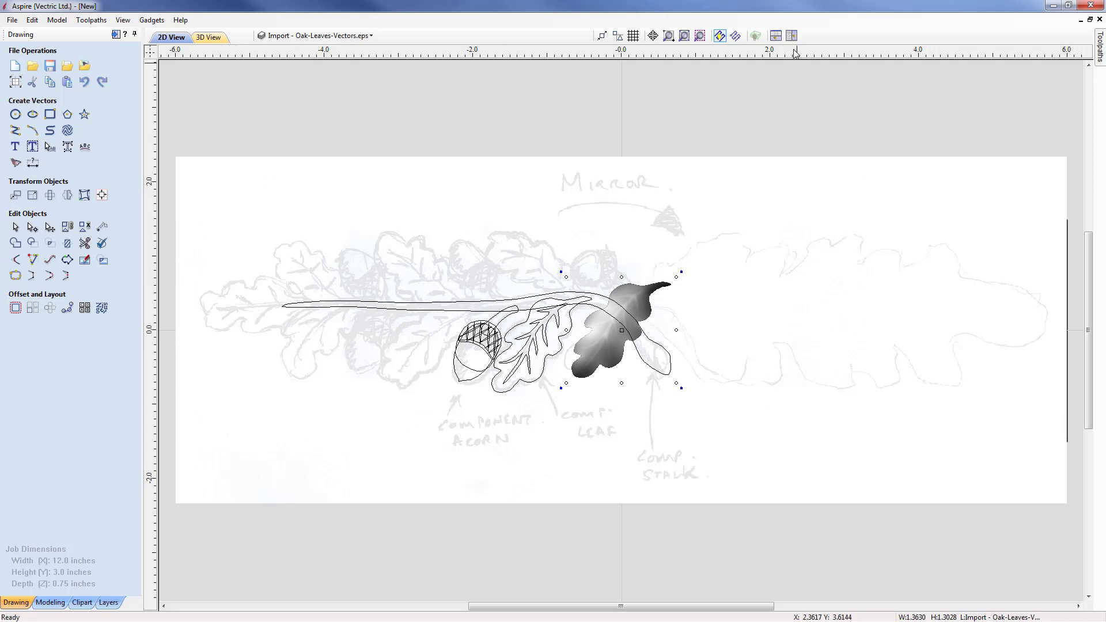
pyautogui.click(775, 35)
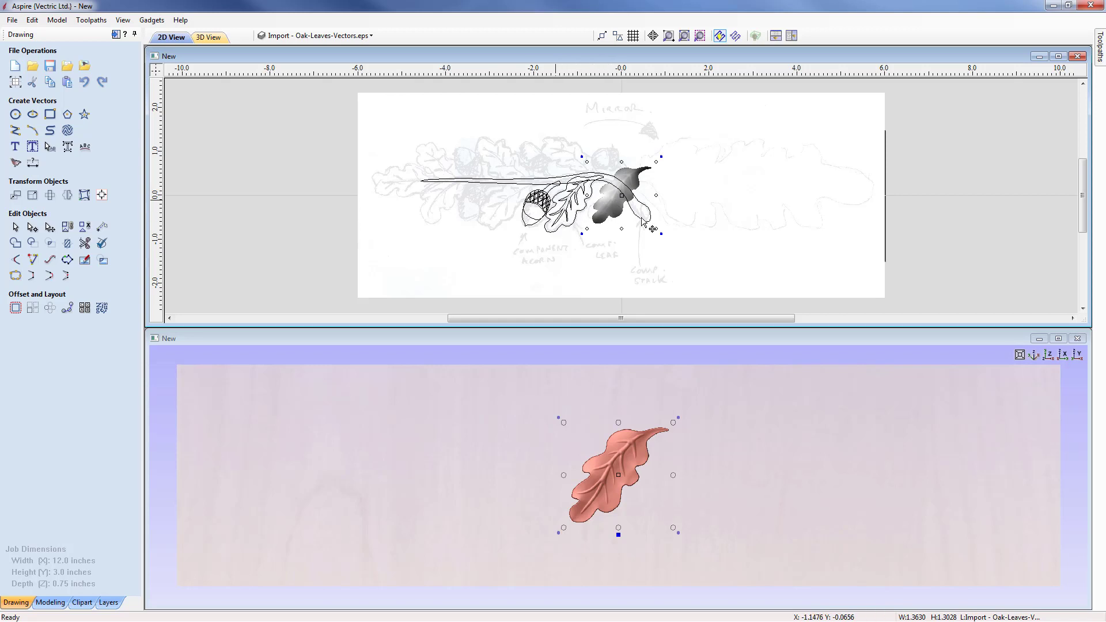
# - Center the Leaf component on the sketched leaf outline vector
pyautogui.keyDown('shift'); pyautogui.click(581, 213); pyautogui.keyUp('shift')
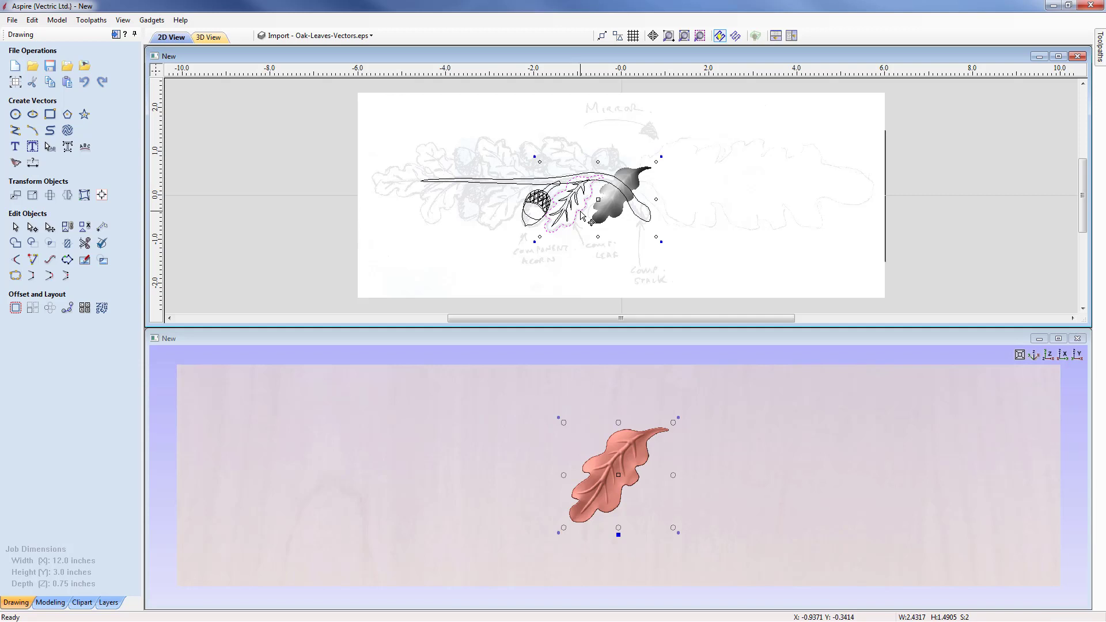
pyautogui.click(102, 196)
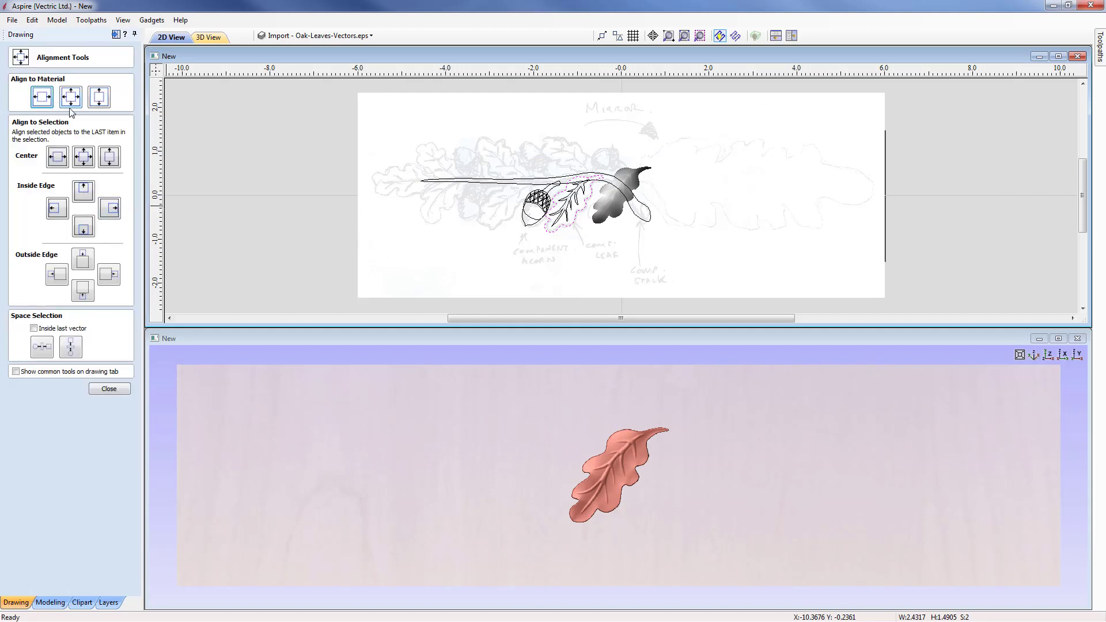
pyautogui.click(84, 163)
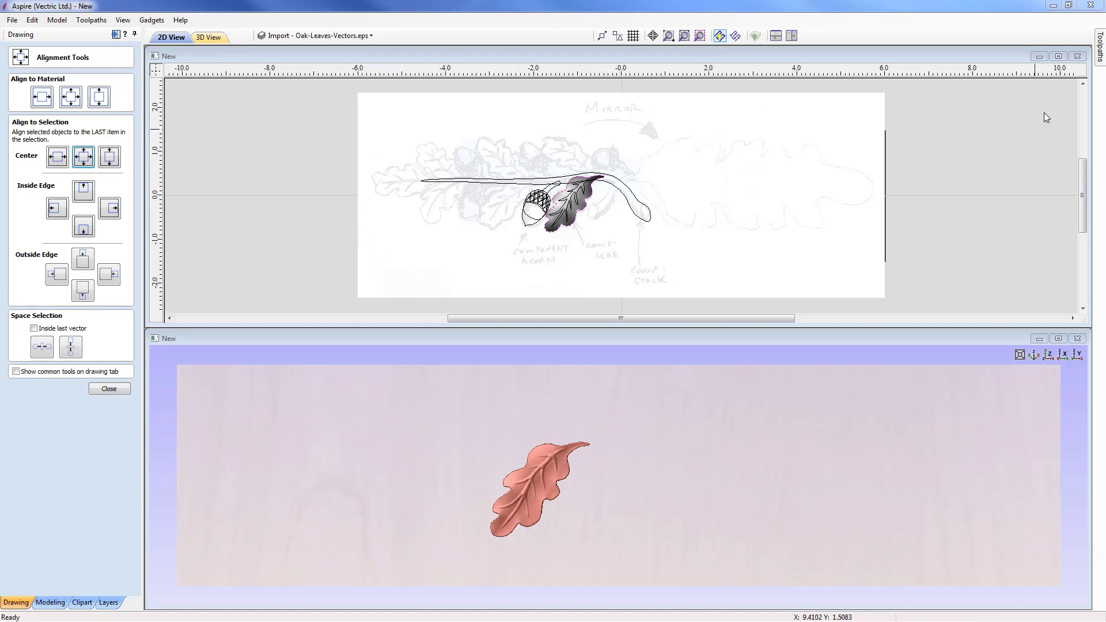
# - Maximize the 2D view and measure the combined size of the acorn nut and stalk outlines
pyautogui.click(1058, 56)
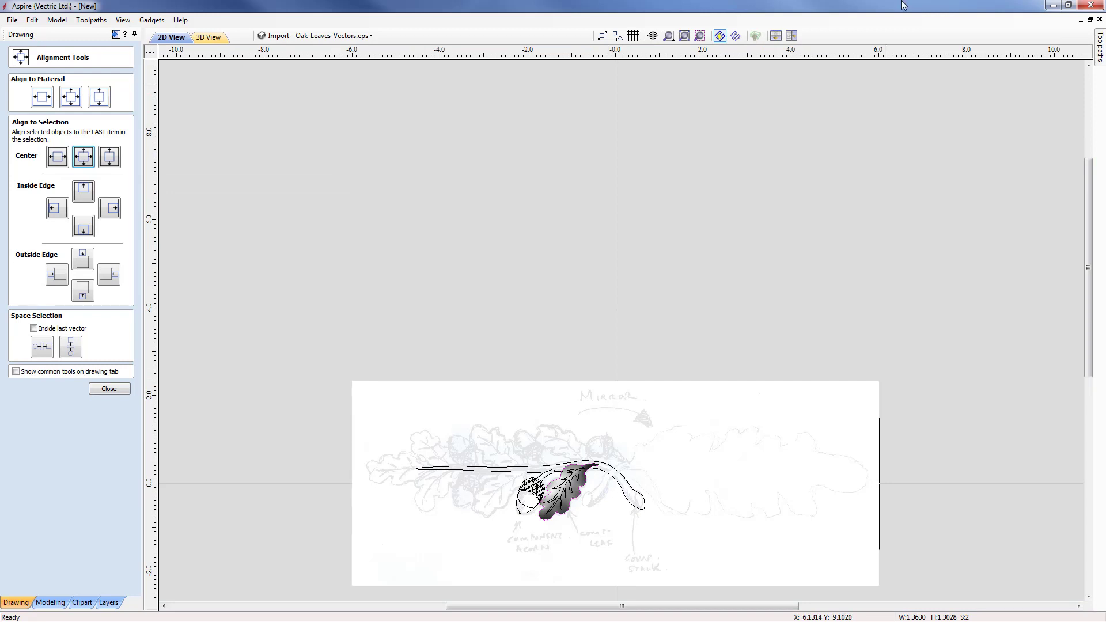
pyautogui.click(685, 36)
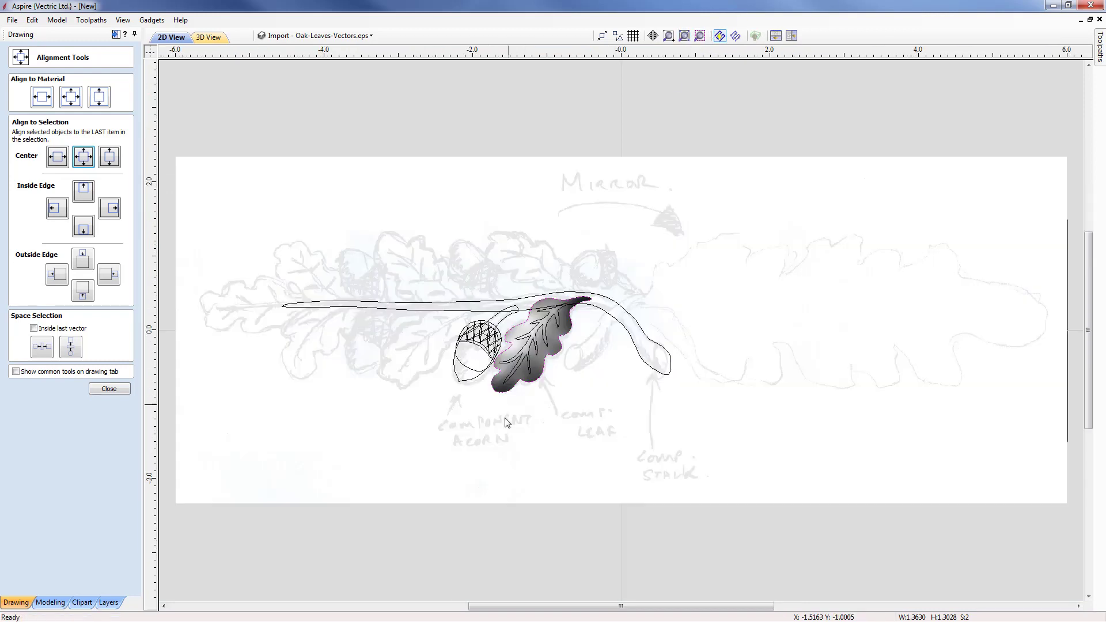
pyautogui.scroll(5, 564, 377)
pyautogui.moveTo(605, 360); pyautogui.dragTo(597, 430, button='middle')
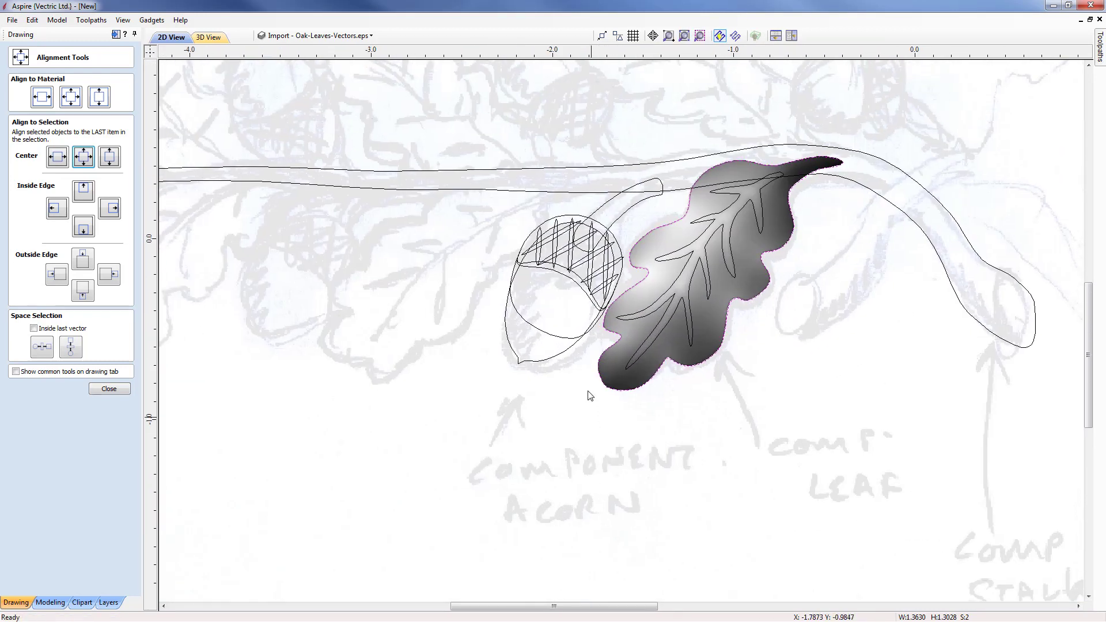
pyautogui.click(563, 358)
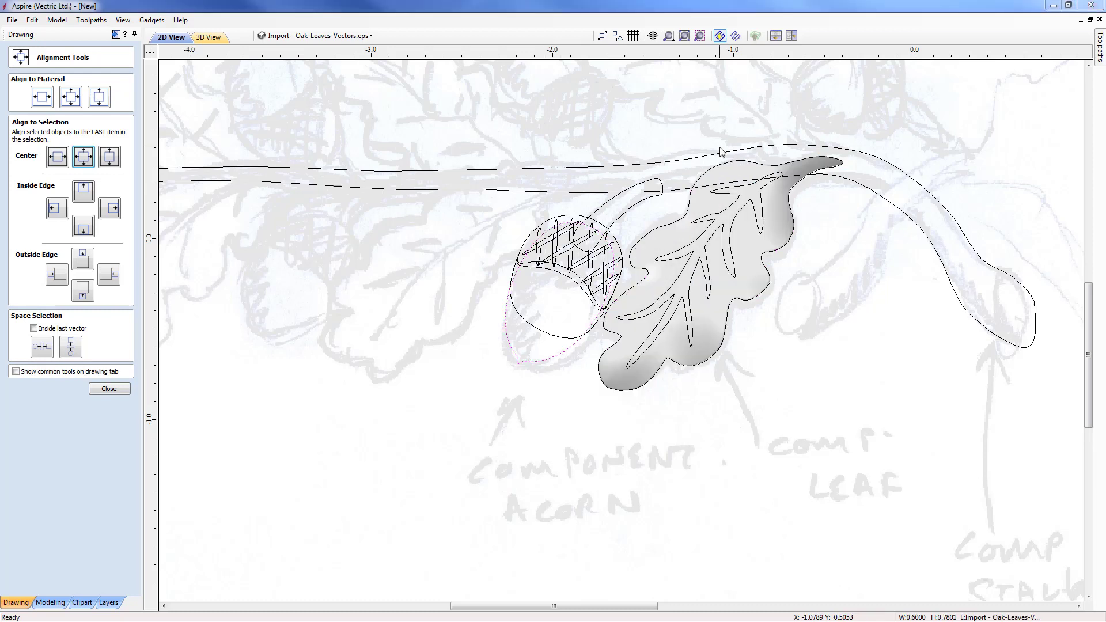
pyautogui.keyDown('shift'); pyautogui.click(643, 207); pyautogui.keyUp('shift')
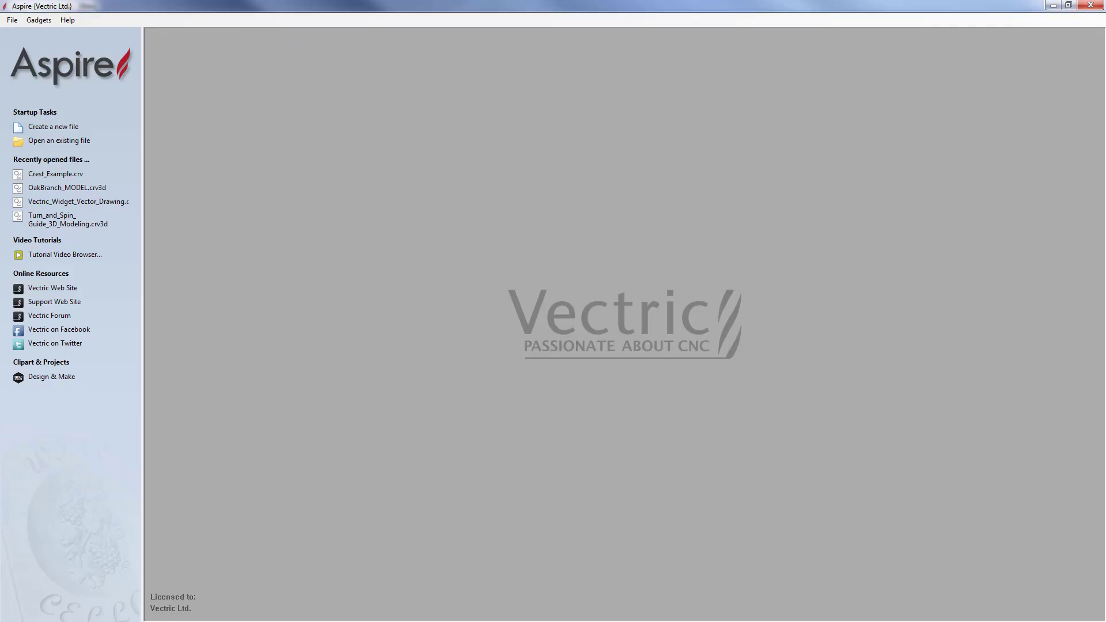
# - Create a new single-sided job 1 inch wide and 1.5 inches high in a separate Aspire window
pyautogui.click(53, 127)
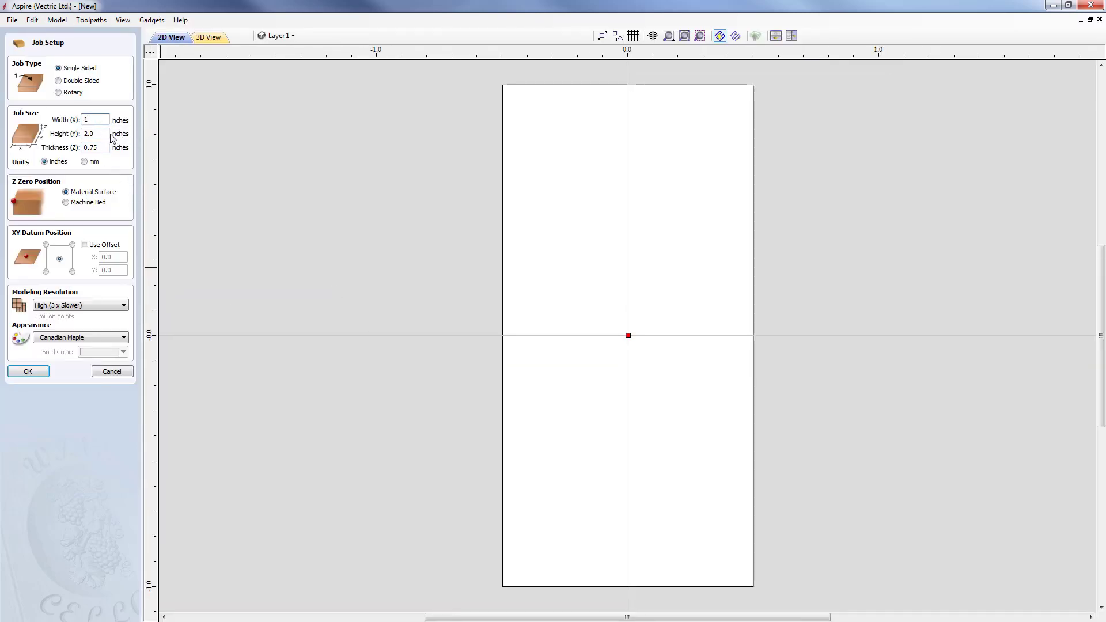
pyautogui.doubleClick(103, 133)
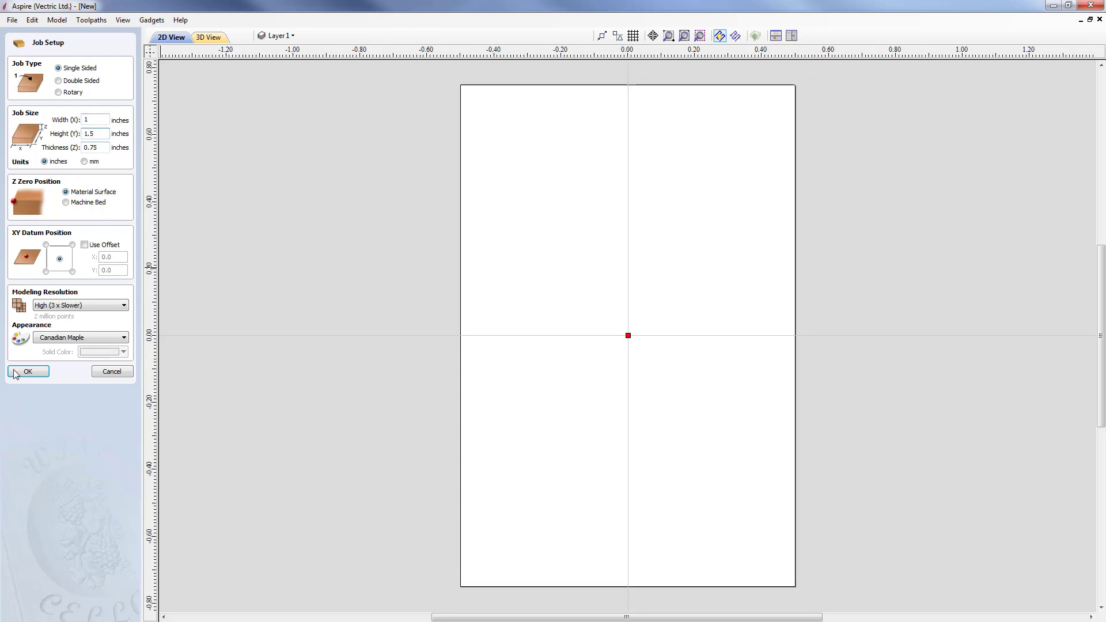
pyautogui.click(34, 372)
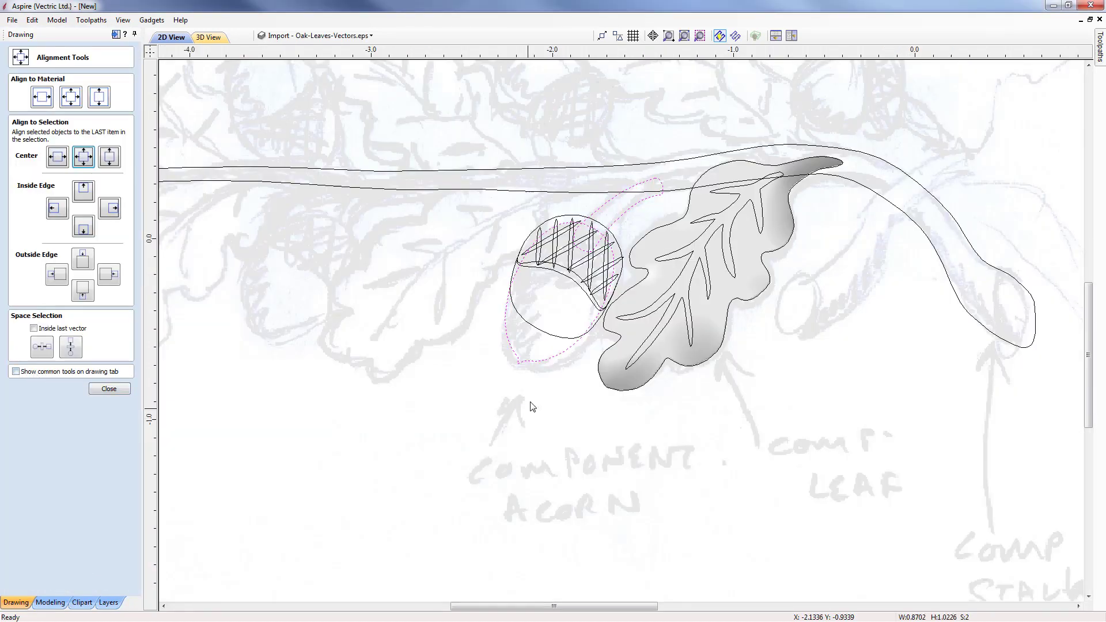
# - Copy all the acorn vectors, including the crosshatch lines and stalk, from the oak branch job
pyautogui.rightClick(540, 366)
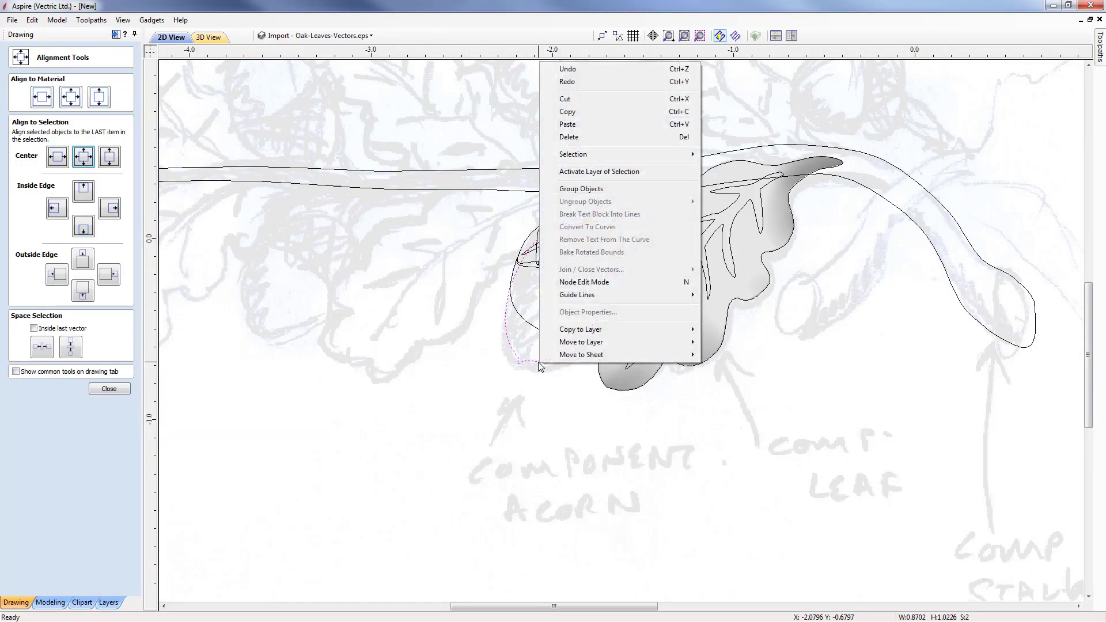
pyautogui.click(564, 113)
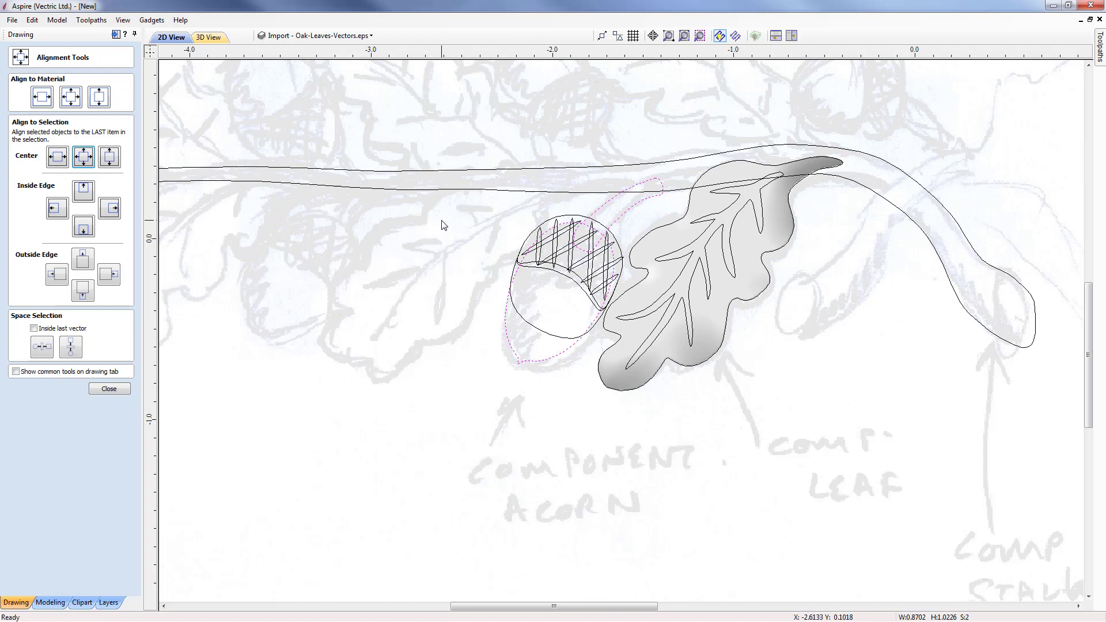
pyautogui.press('alt')
pyautogui.moveTo(451, 136)
pyautogui.mouseDown()
pyautogui.moveTo(513, 303)
pyautogui.moveTo(673, 451)
pyautogui.mouseUp()
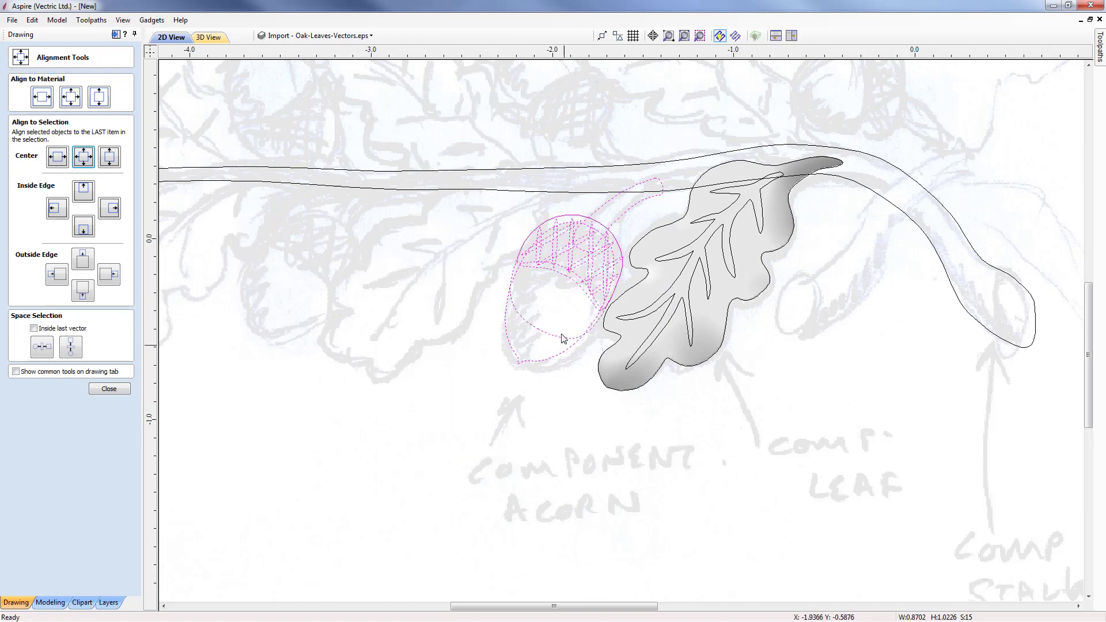
pyautogui.rightClick(565, 269)
pyautogui.click(594, 320)
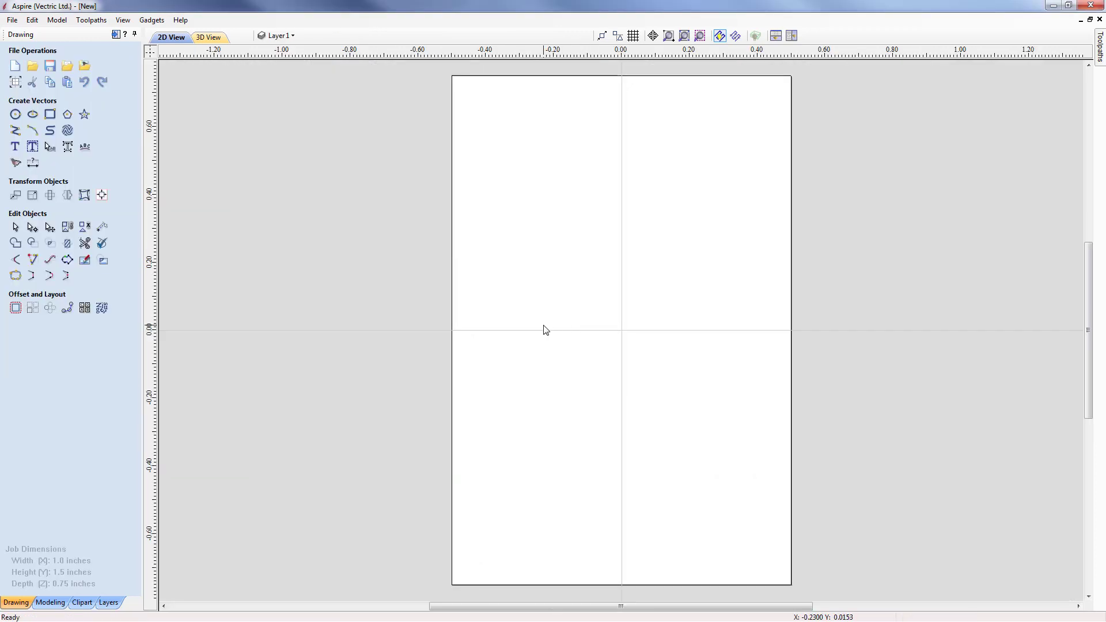
# - Paste the acorn vectors into the 1 by 1.5 inch job and center them in the material
pyautogui.rightClick(544, 326)
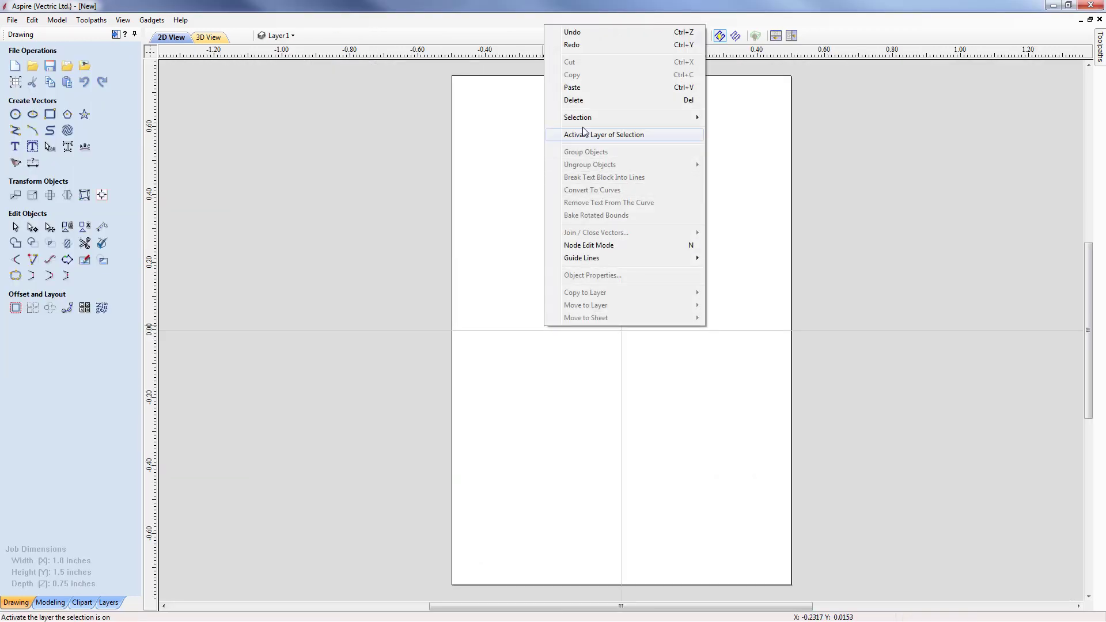
pyautogui.click(572, 88)
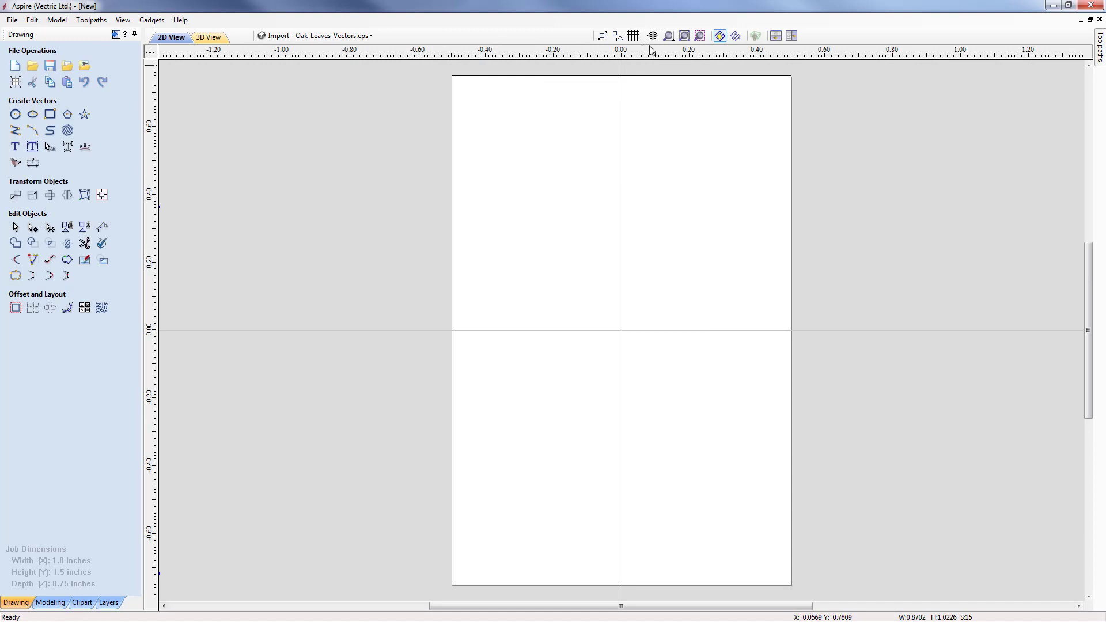
pyautogui.click(684, 36)
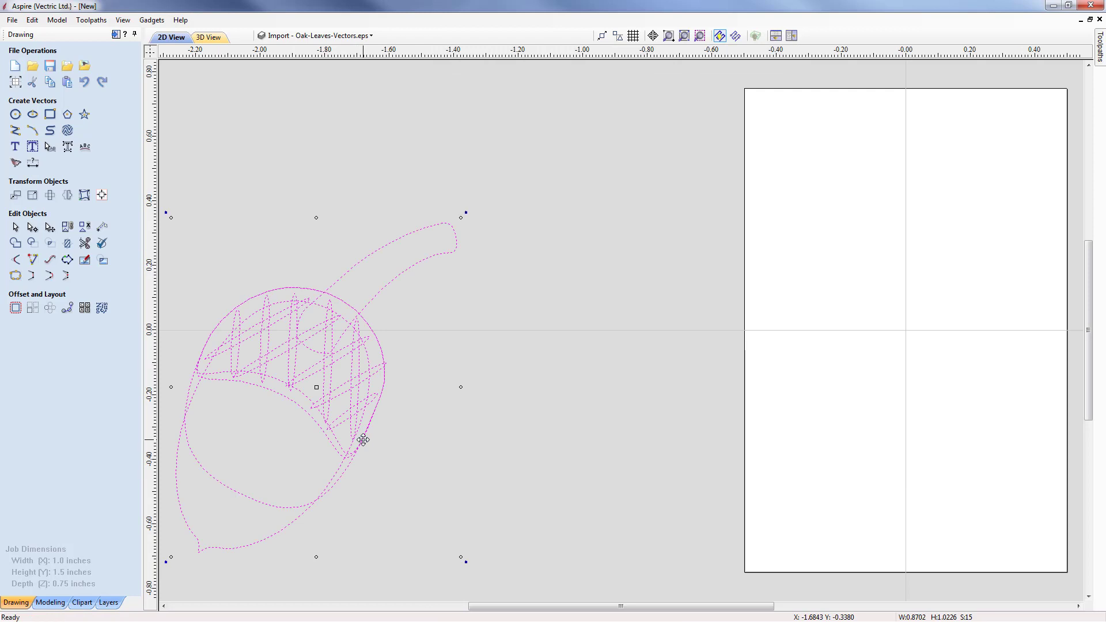
pyautogui.click(102, 194)
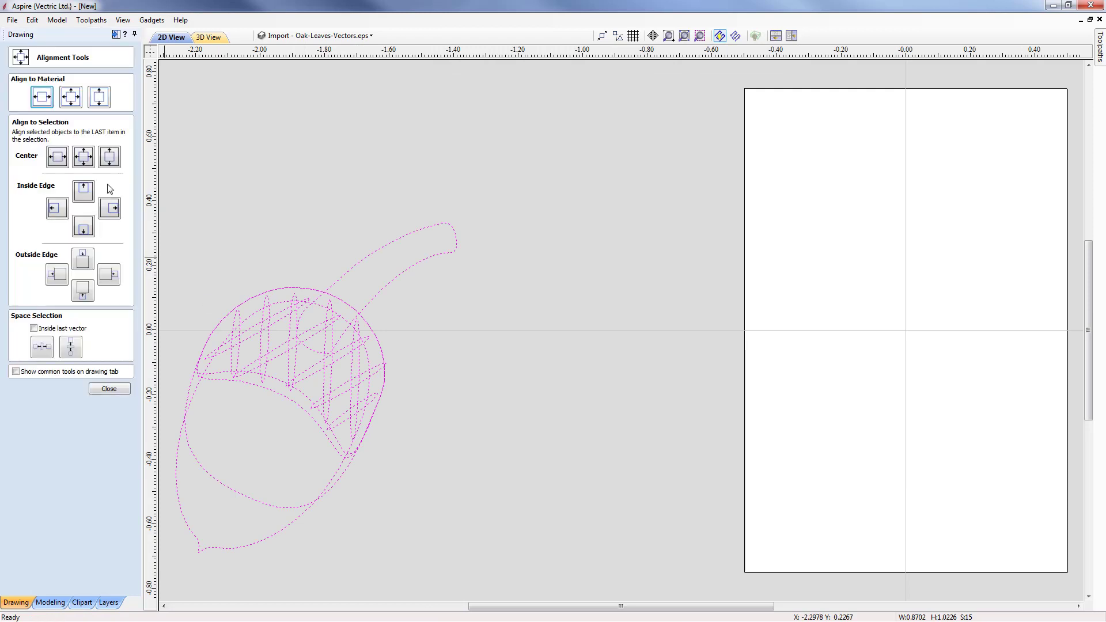
pyautogui.click(76, 99)
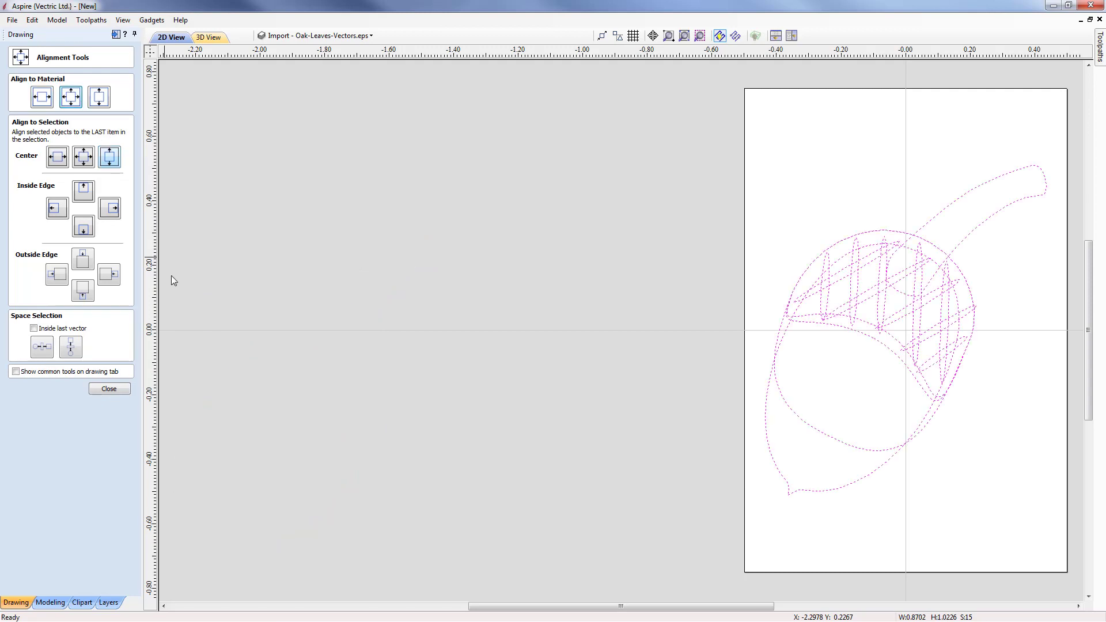
pyautogui.click(684, 37)
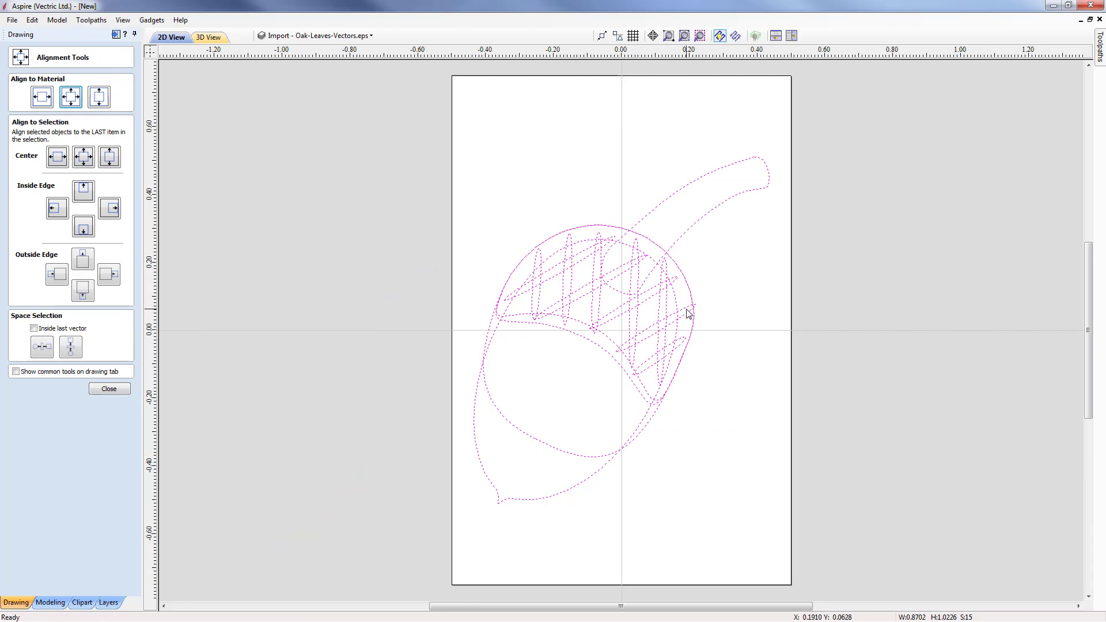
pyautogui.click(109, 389)
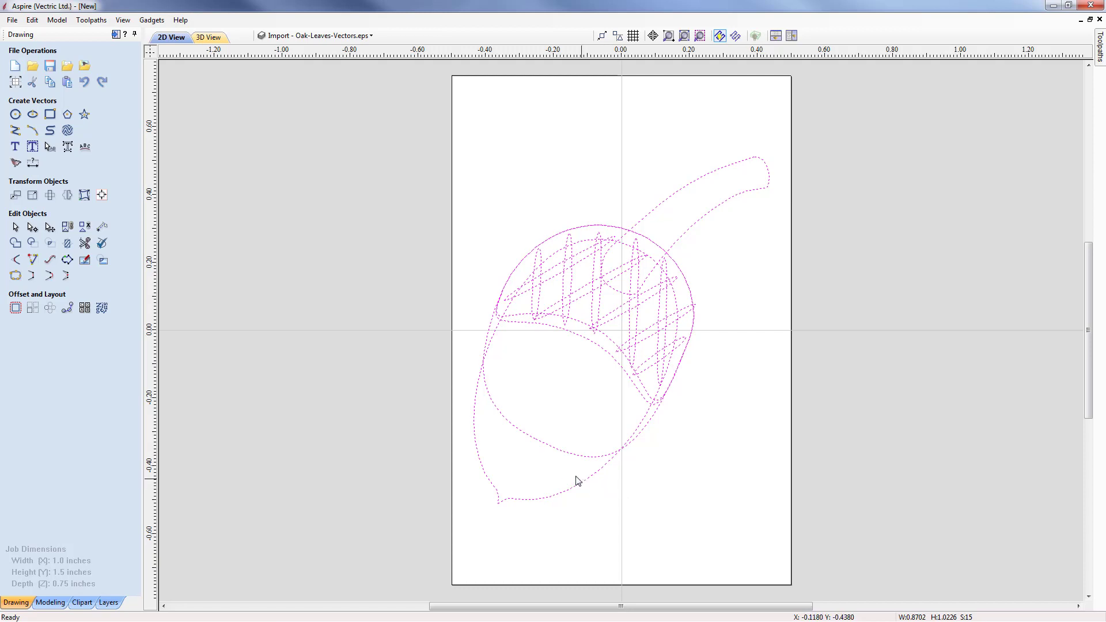
# - Create a rounded shape component named Shell from the rounded acorn cup outline with a 60° angle
pyautogui.click(563, 467)
pyautogui.click(561, 451)
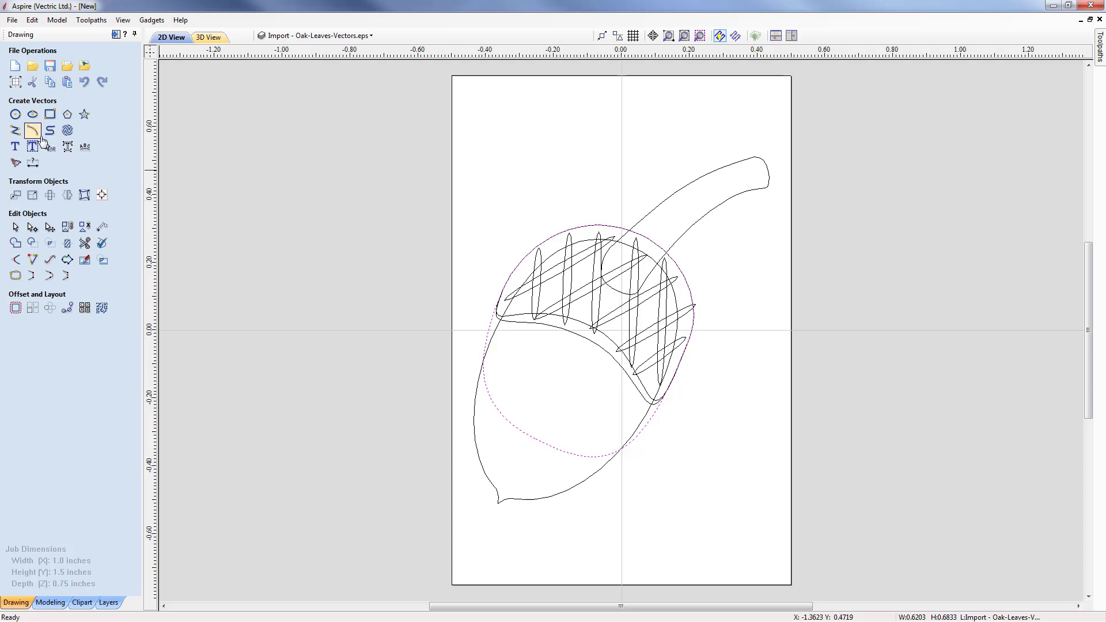
pyautogui.click(43, 603)
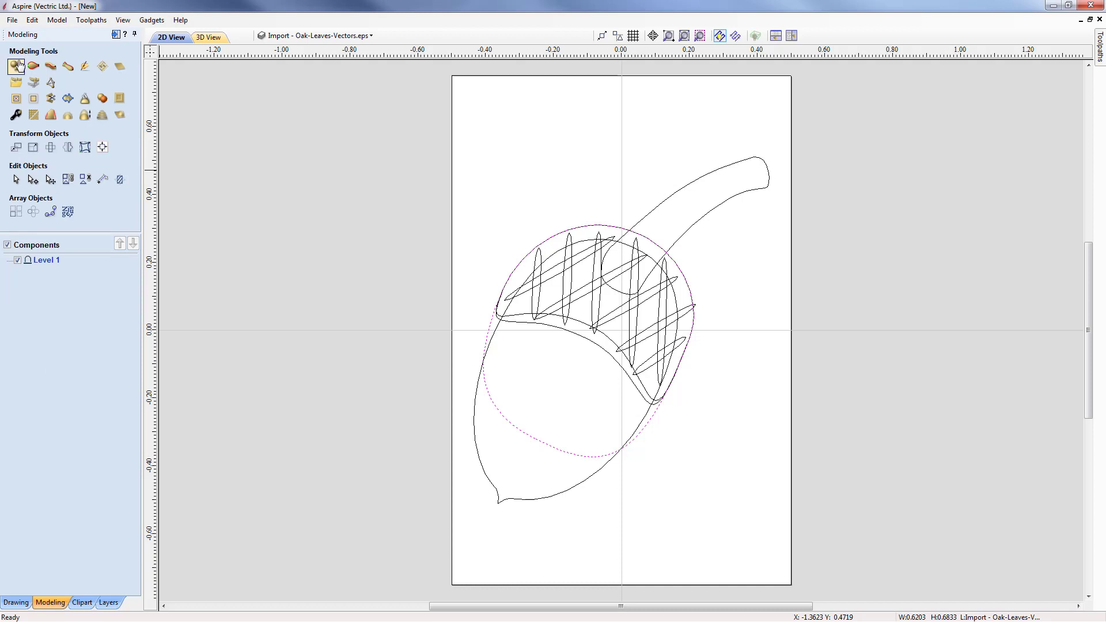
pyautogui.click(16, 66)
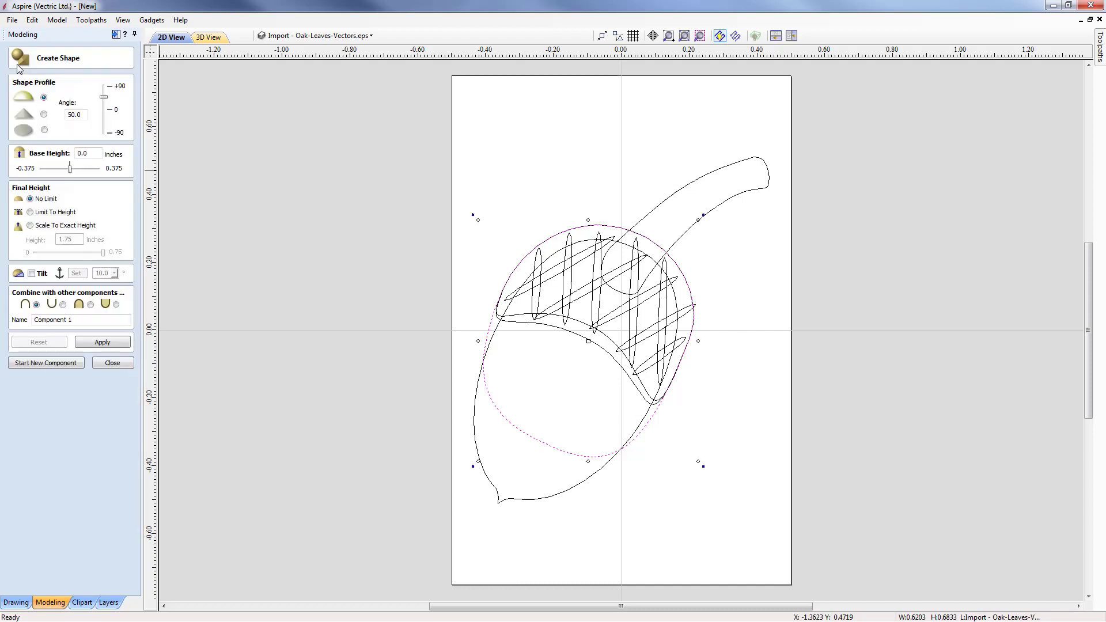
pyautogui.doubleClick(85, 115)
pyautogui.write('60')
pyautogui.moveTo(82, 320); pyautogui.dragTo(35, 320)
pyautogui.write('Shell')
pyautogui.click(99, 342)
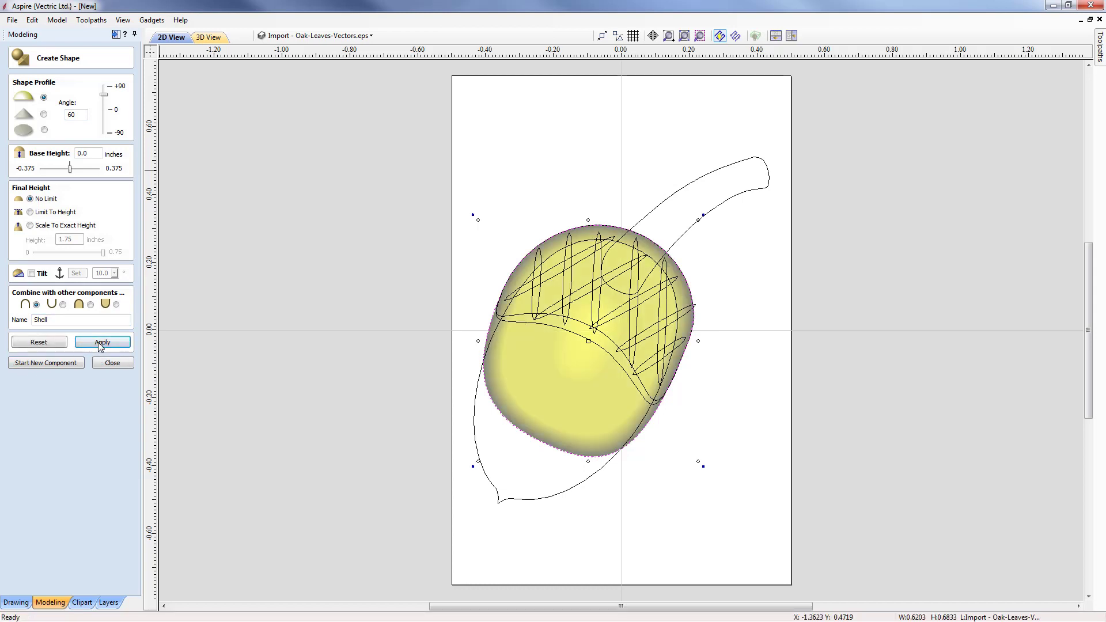
# - Show the 2D and 3D views side by side, view the Shell at an angle and finish creating the shape
pyautogui.click(791, 36)
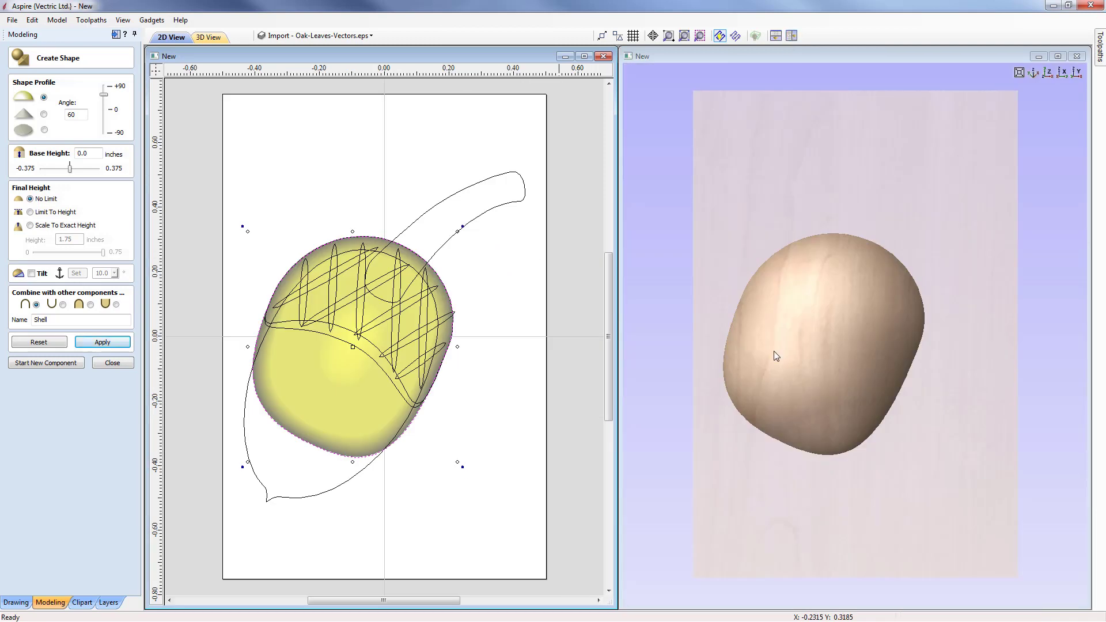
pyautogui.moveTo(765, 449); pyautogui.dragTo(794, 420)
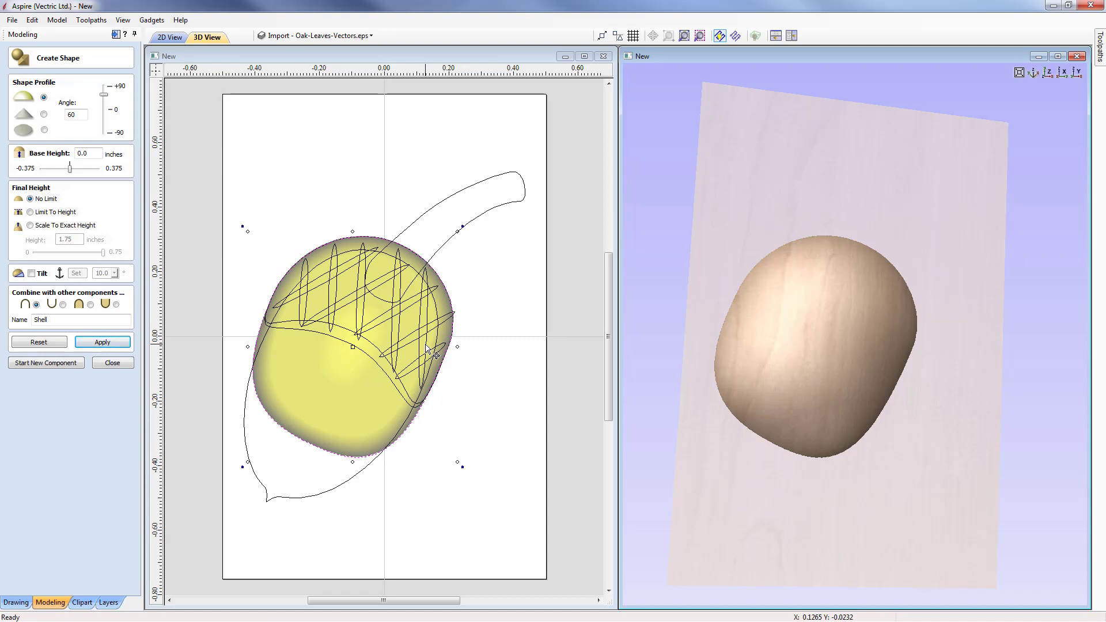
pyautogui.click(112, 363)
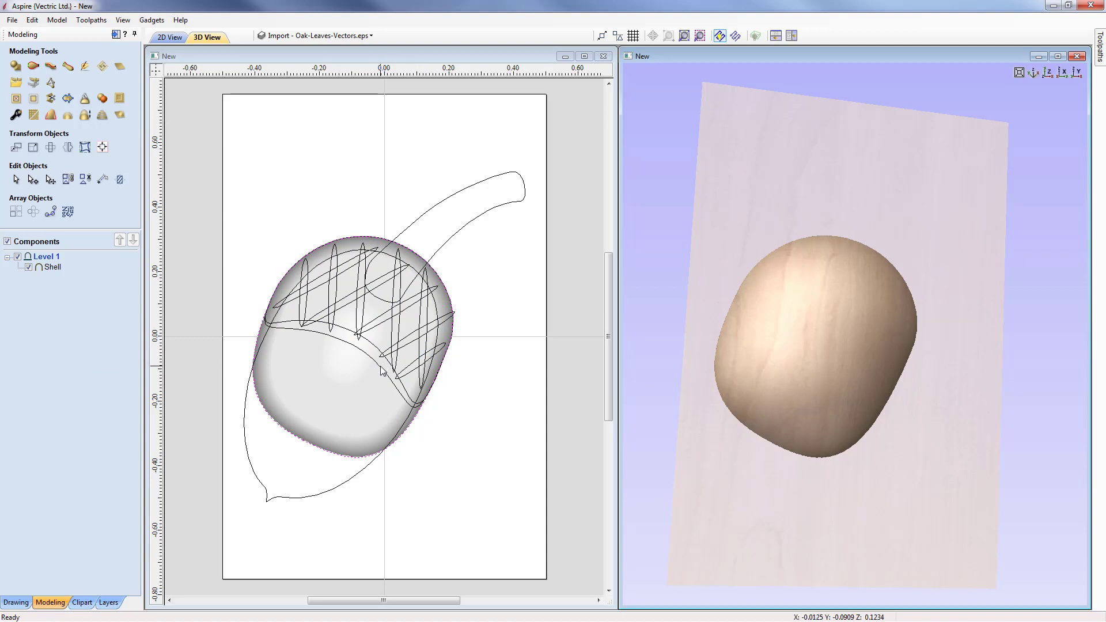
# - Clear the part of the Shell component outside the curved cap outline vector
pyautogui.click(357, 389)
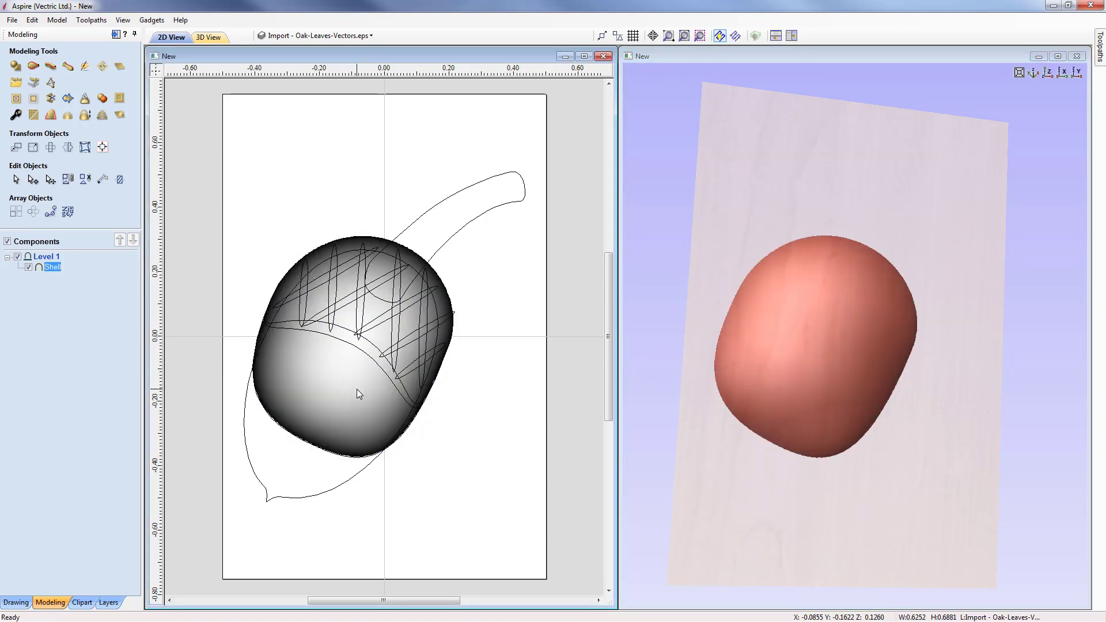
pyautogui.click(365, 356)
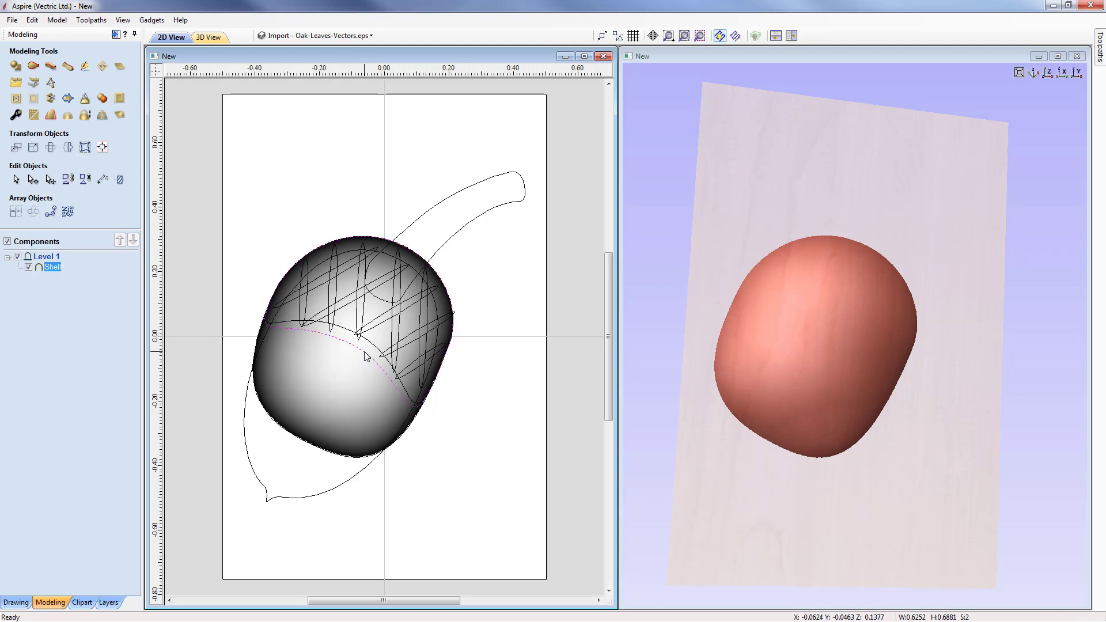
pyautogui.click(33, 99)
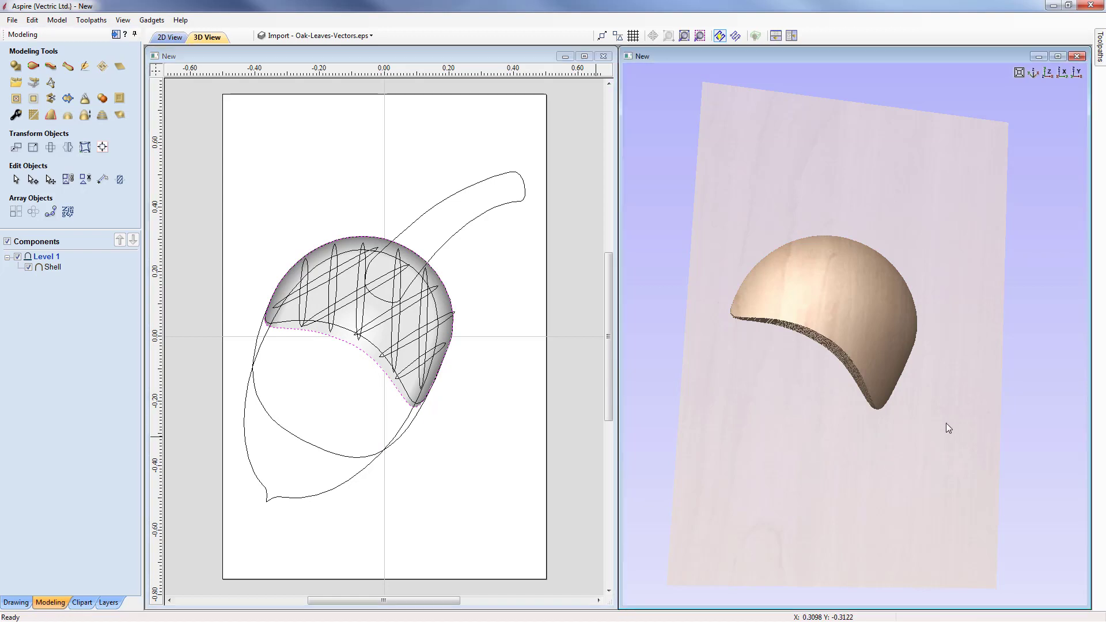
pyautogui.moveTo(947, 427); pyautogui.dragTo(915, 383)
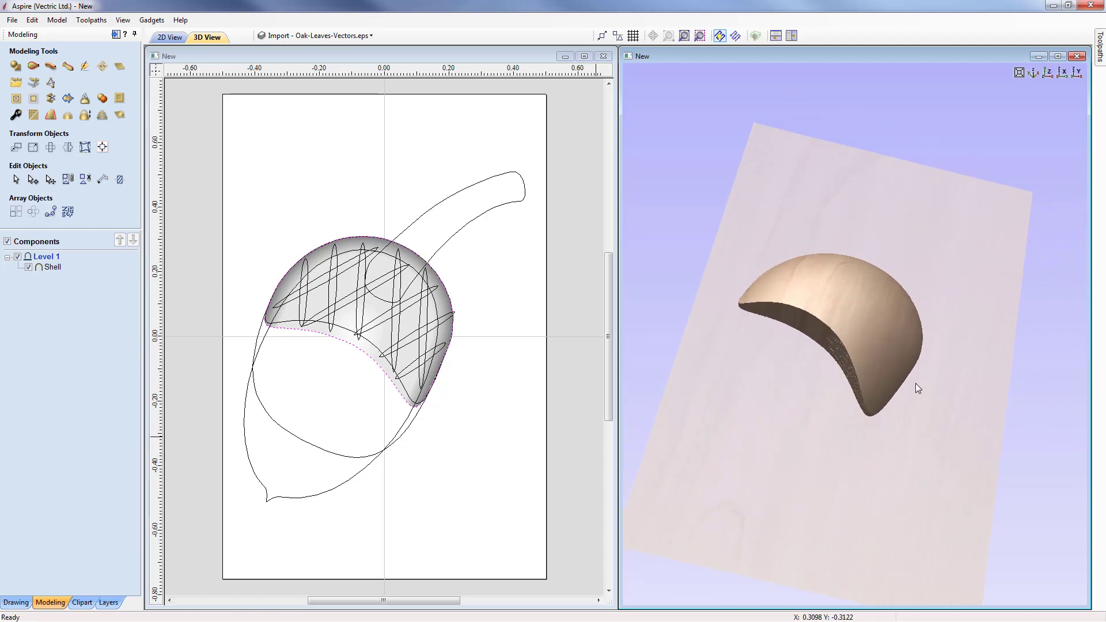
# - Create a rounded shape component named Acorn from the nut outline vector with a 60° angle, merged with the Shell
pyautogui.click(355, 482)
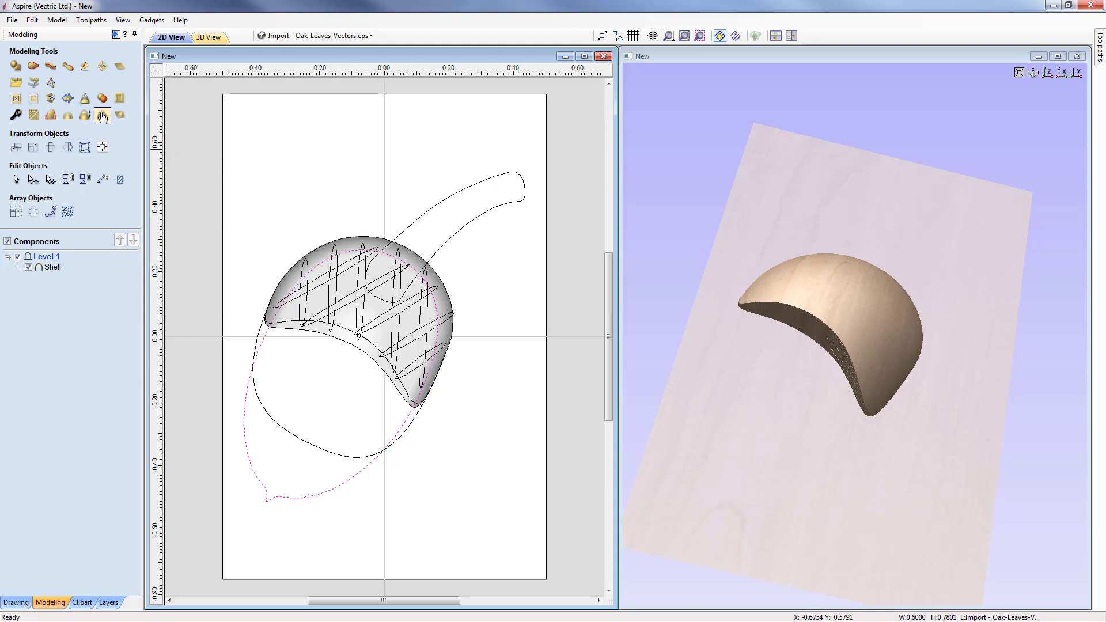
pyautogui.click(18, 67)
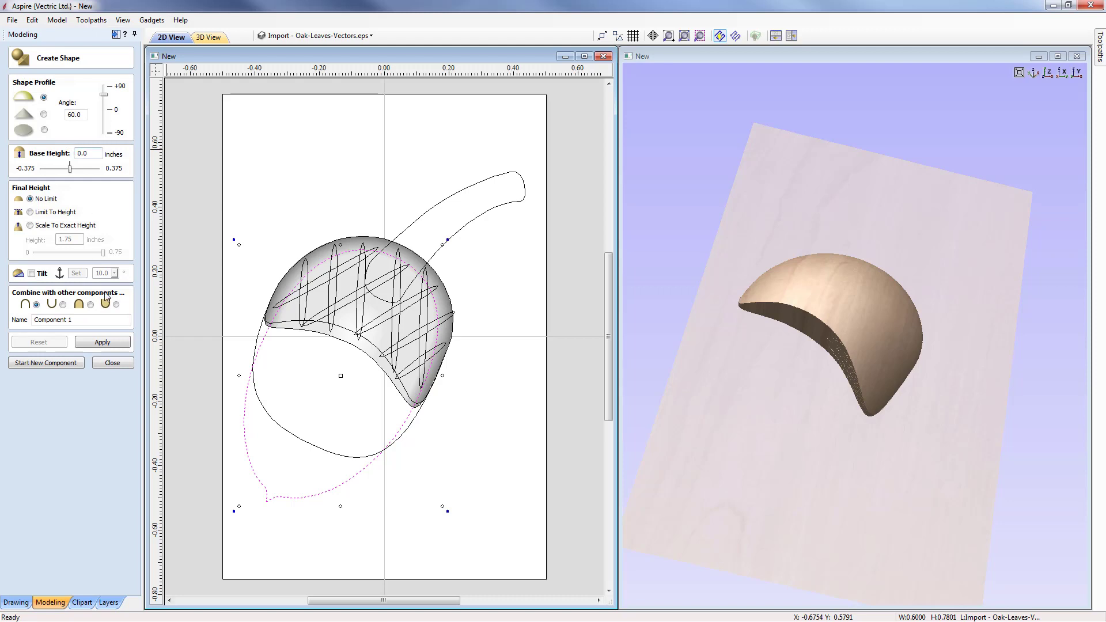
pyautogui.click(91, 306)
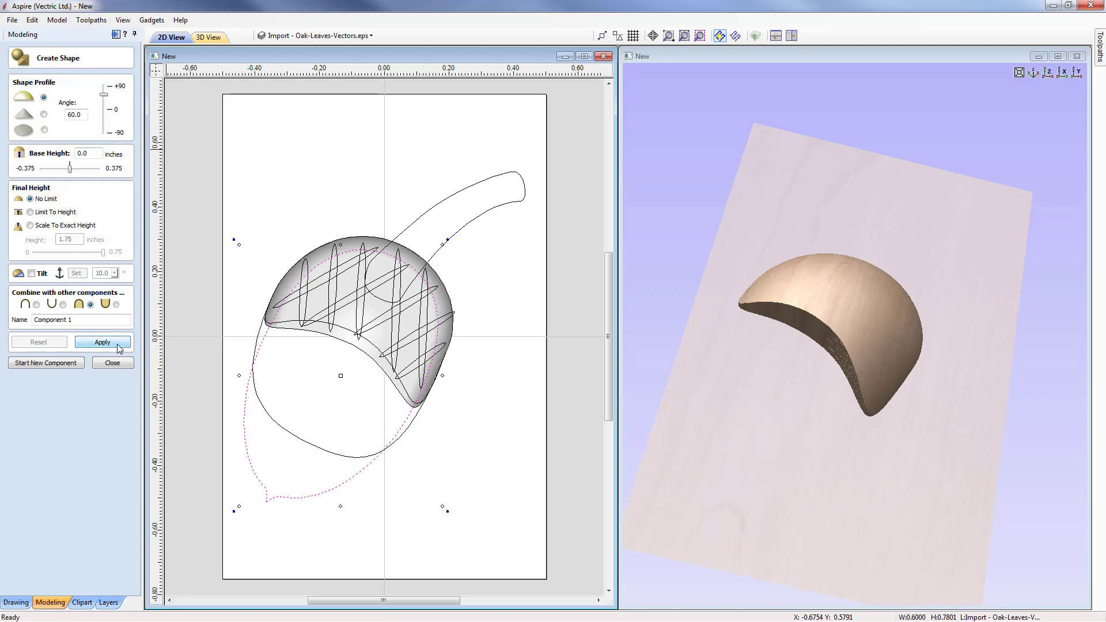
pyautogui.moveTo(75, 319); pyautogui.dragTo(4, 320)
pyautogui.write('Acorn')
pyautogui.click(100, 343)
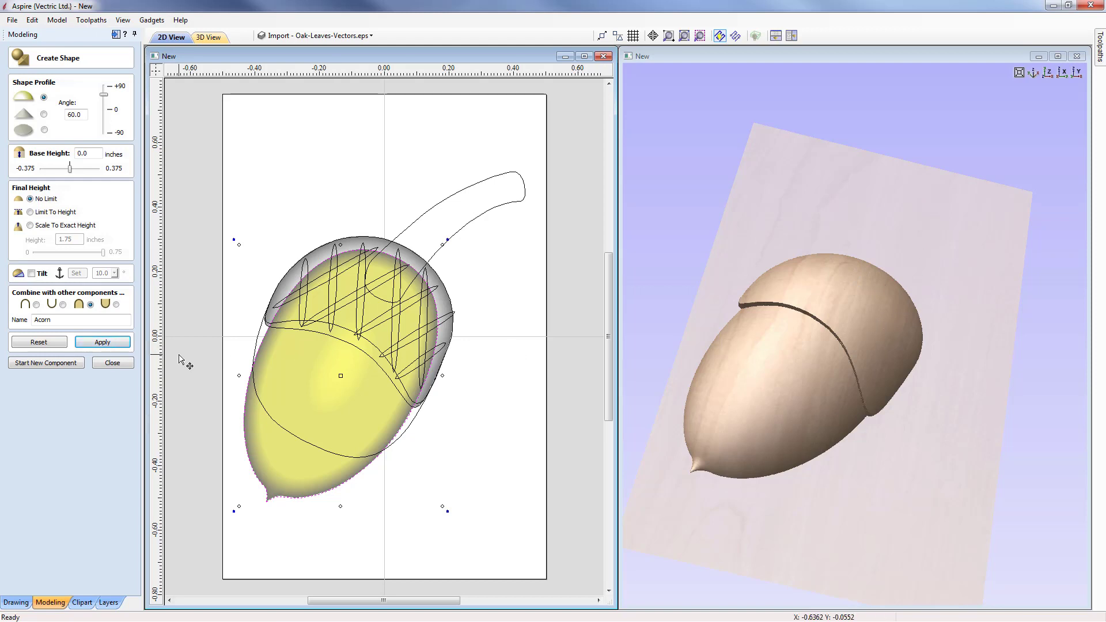
# - Create a new rounded component named Stalk from the acorn's stem vector with a 60° angle, merged with the existing shapes
pyautogui.click(46, 363)
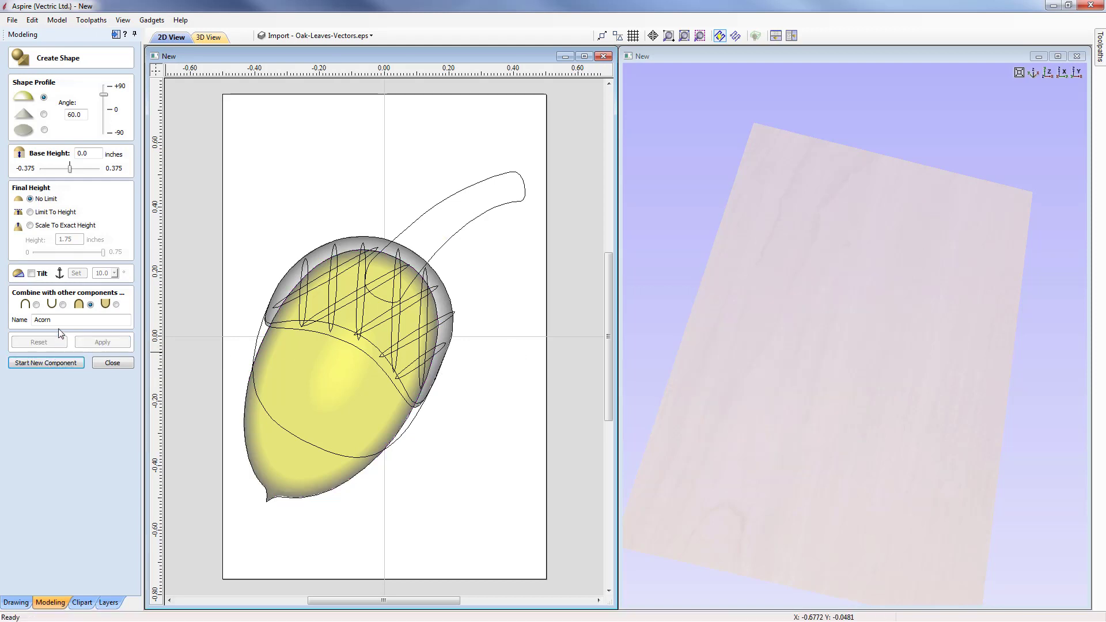
pyautogui.write('Stalk')
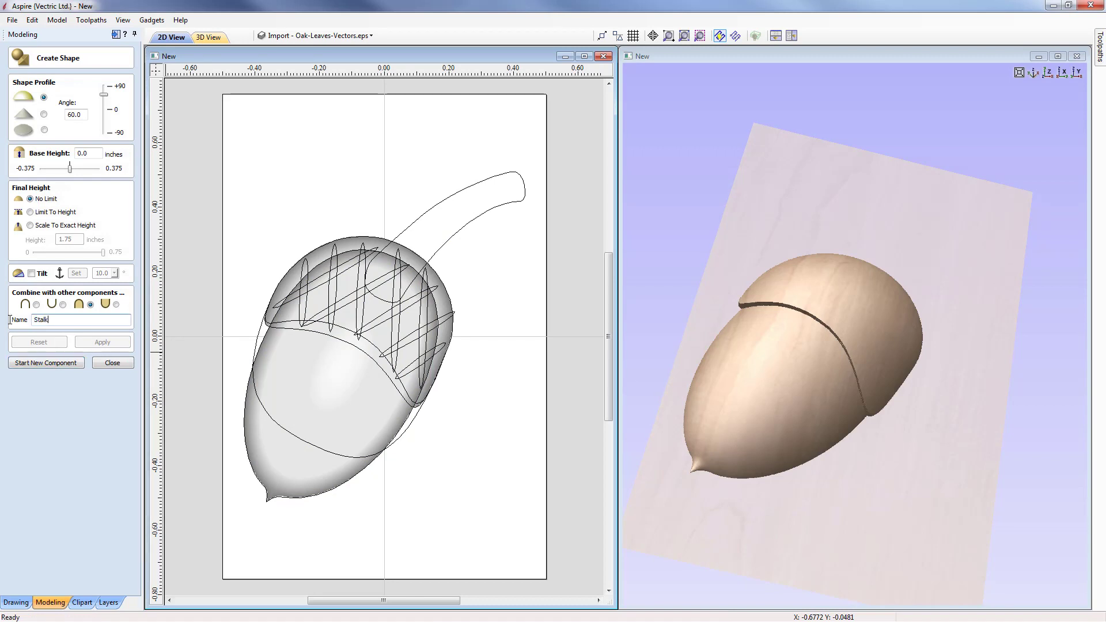
pyautogui.doubleClick(86, 114)
pyautogui.write('70')
pyautogui.click(77, 321)
pyautogui.write('Stalk')
pyautogui.click(460, 232)
pyautogui.click(104, 342)
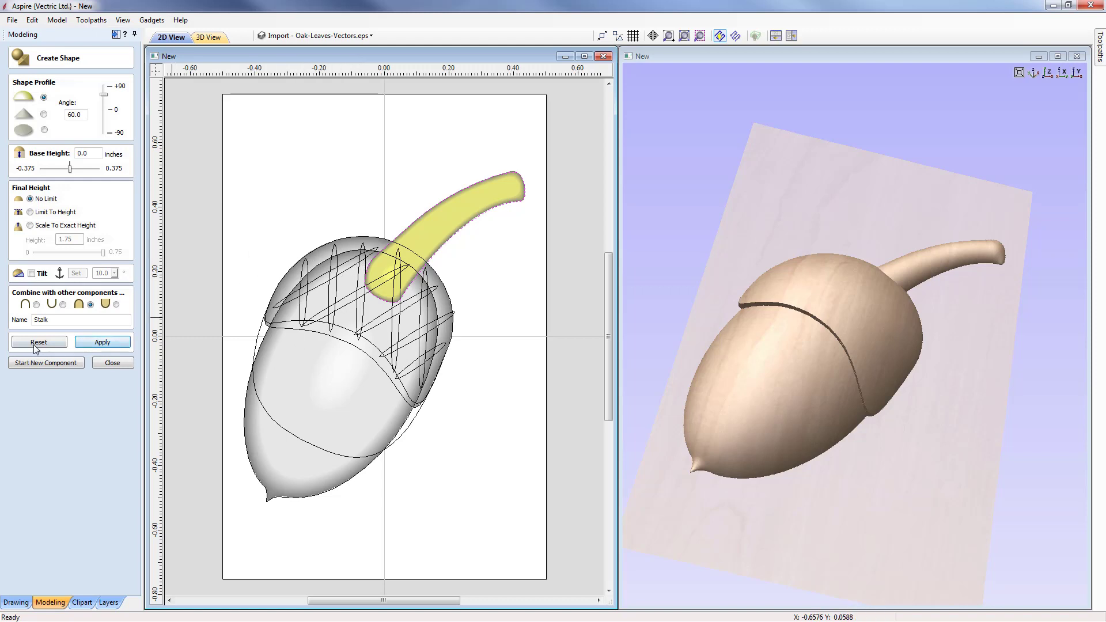
# - Create a new rounded component named Detail from all ten crosshatch vectors on the cup, subtracted at a 60° angle, and finish creating shapes
pyautogui.click(36, 363)
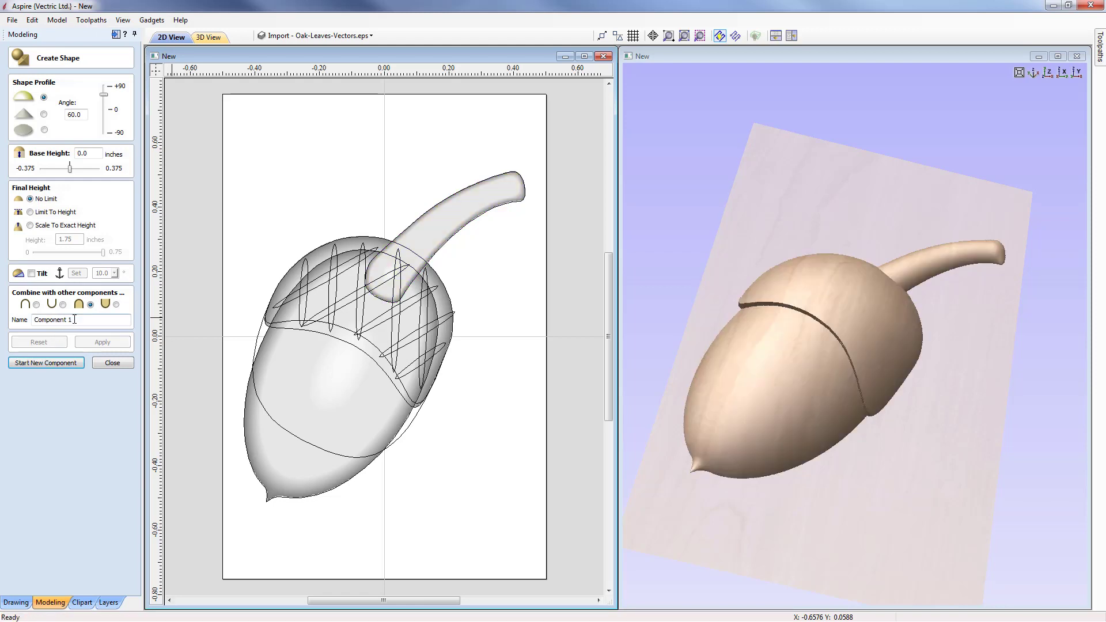
pyautogui.moveTo(74, 319); pyautogui.dragTo(11, 321)
pyautogui.write('Detail')
pyautogui.moveTo(257, 233); pyautogui.dragTo(448, 397)
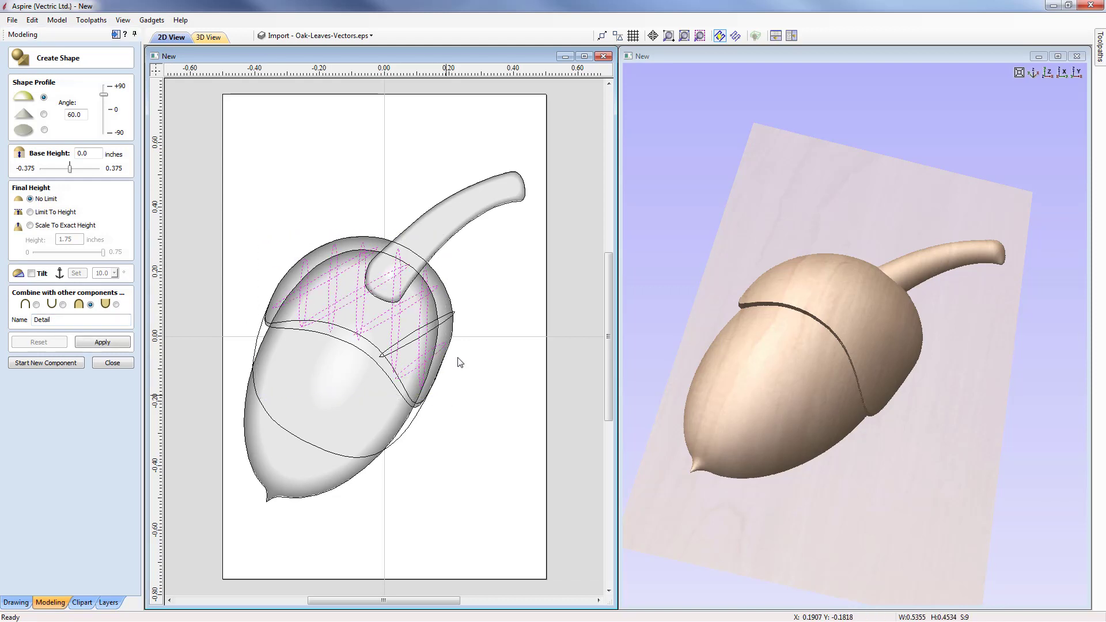
pyautogui.click(446, 325)
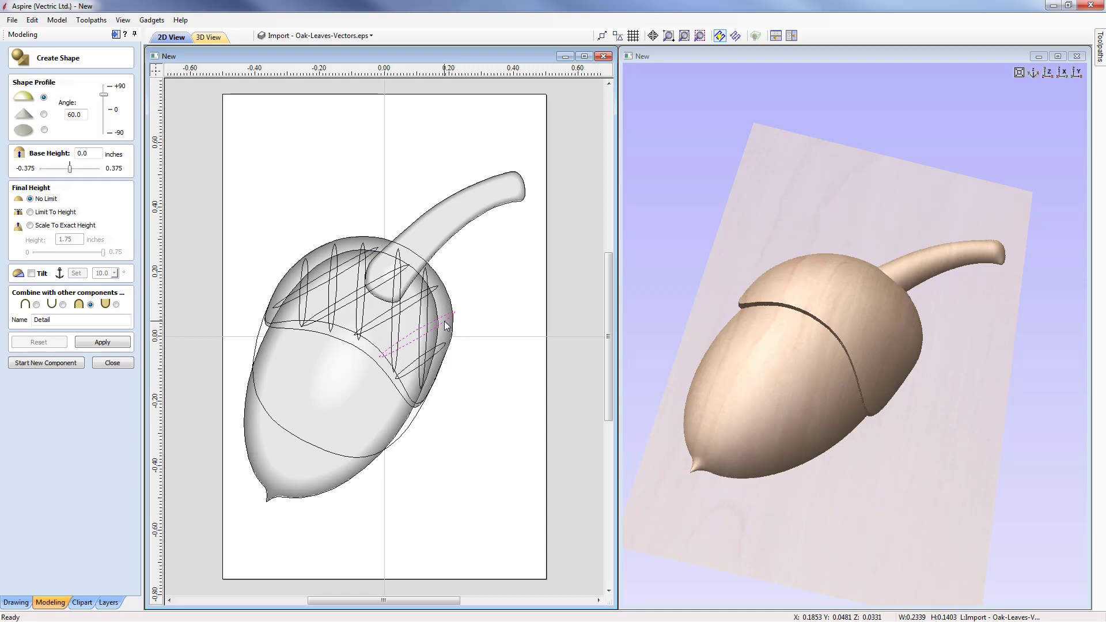
pyautogui.moveTo(238, 205); pyautogui.dragTo(461, 399)
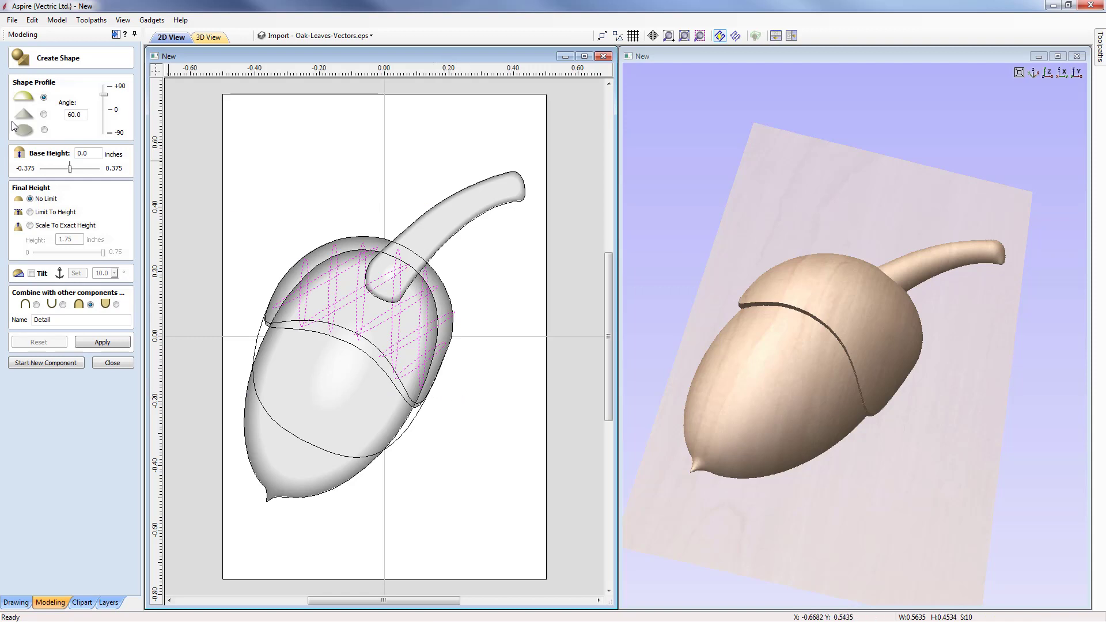
pyautogui.click(63, 305)
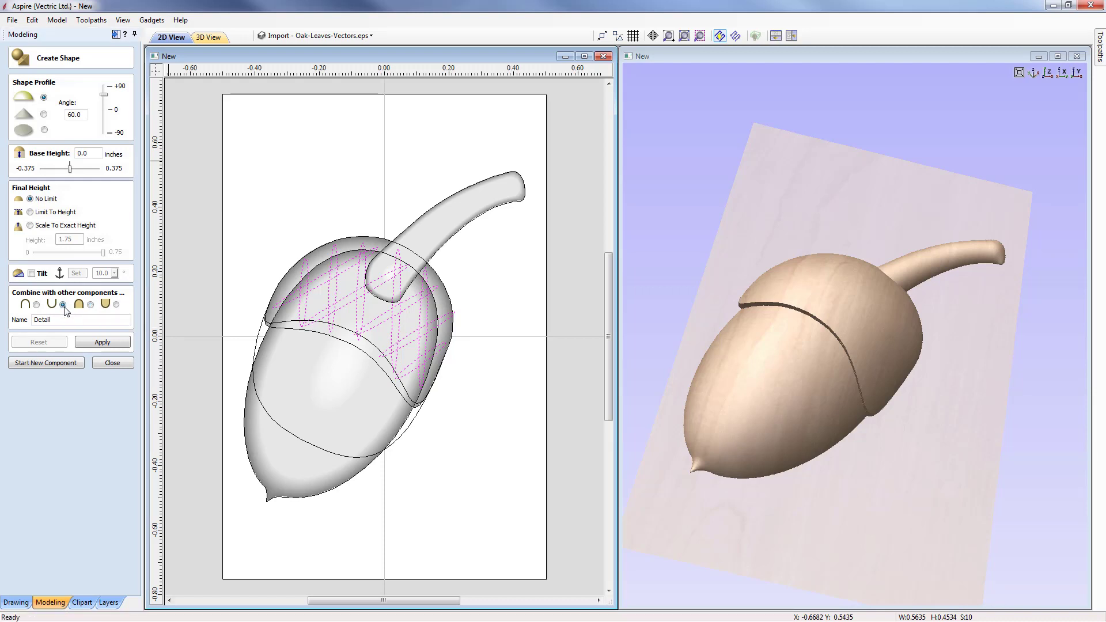
pyautogui.click(104, 342)
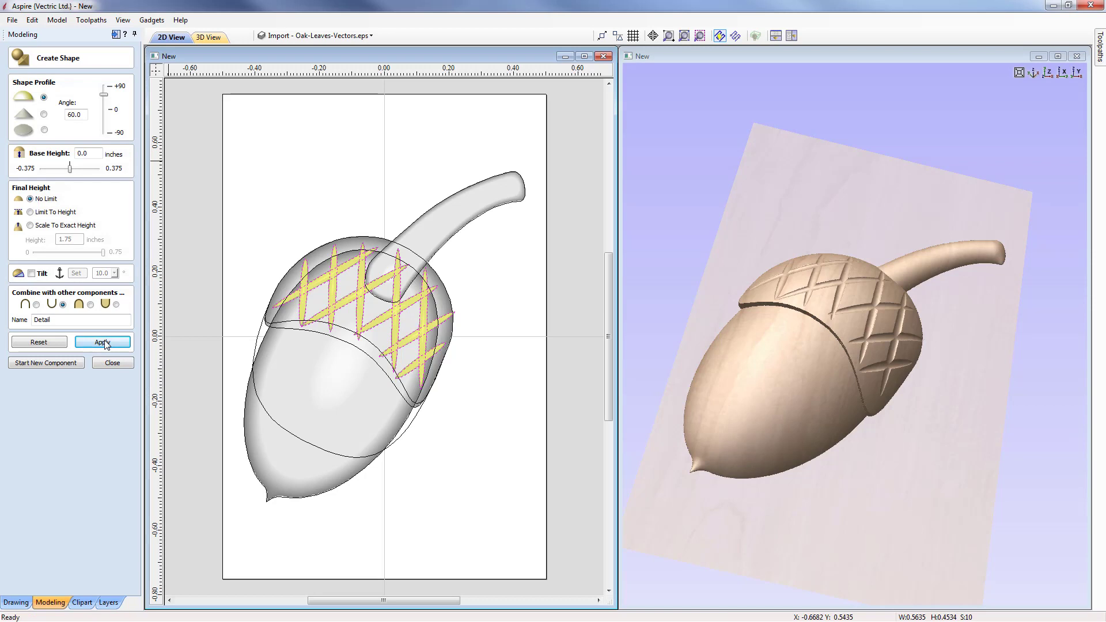
pyautogui.moveTo(790, 354); pyautogui.dragTo(766, 404)
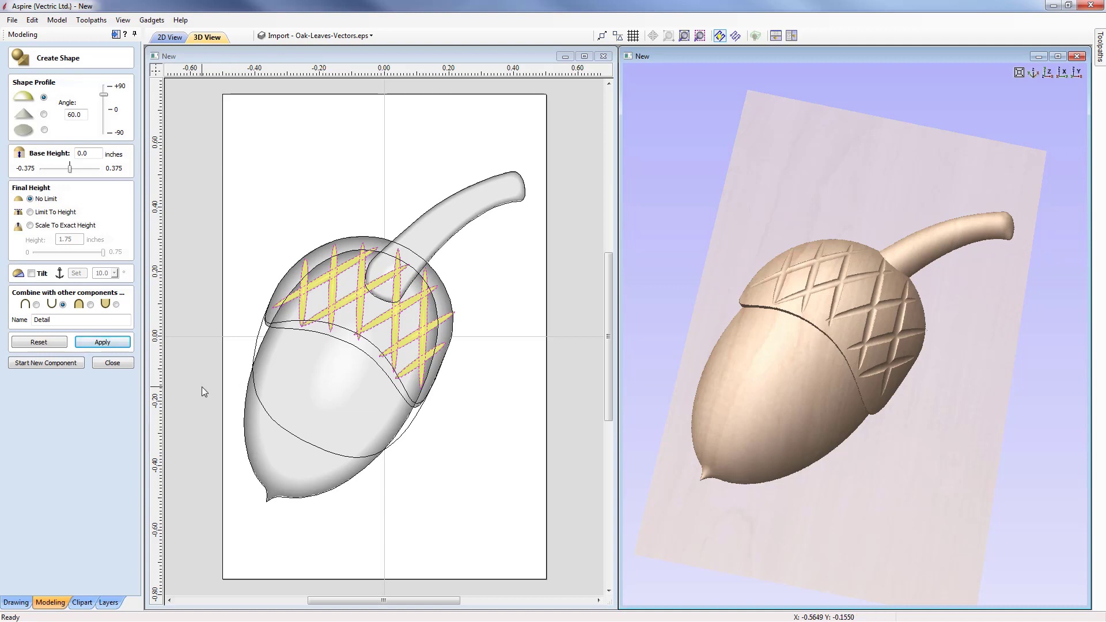
pyautogui.click(113, 364)
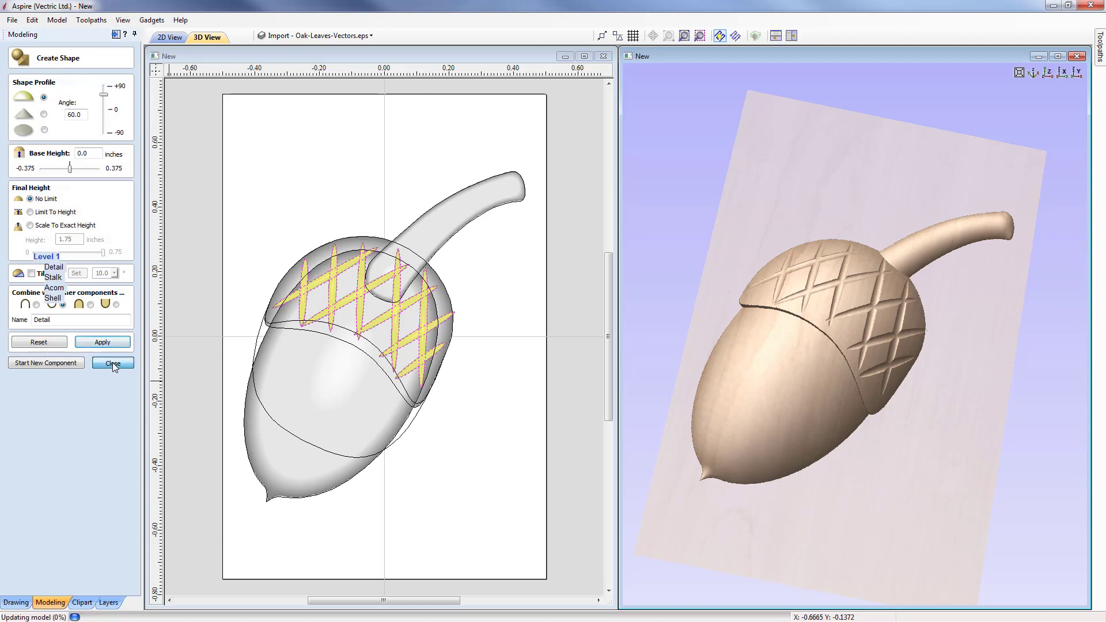
pyautogui.moveTo(803, 347); pyautogui.dragTo(862, 437)
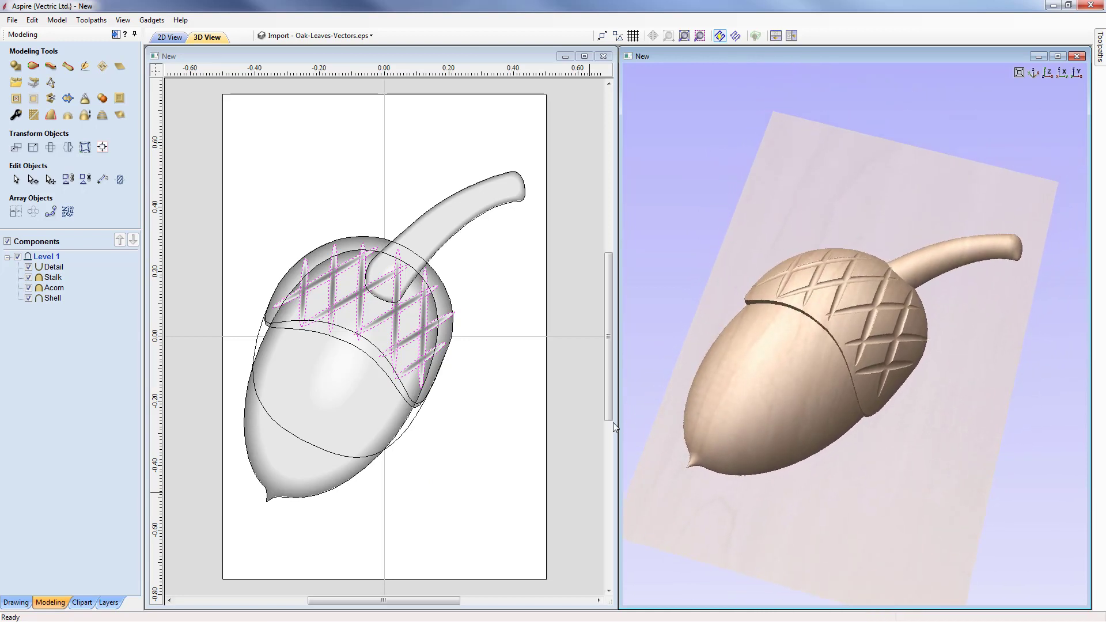
# - Bake the Shell, Acorn, Stalk and Detail components into one and smooth it to slightly under half of the smoothing range
pyautogui.click(52, 298)
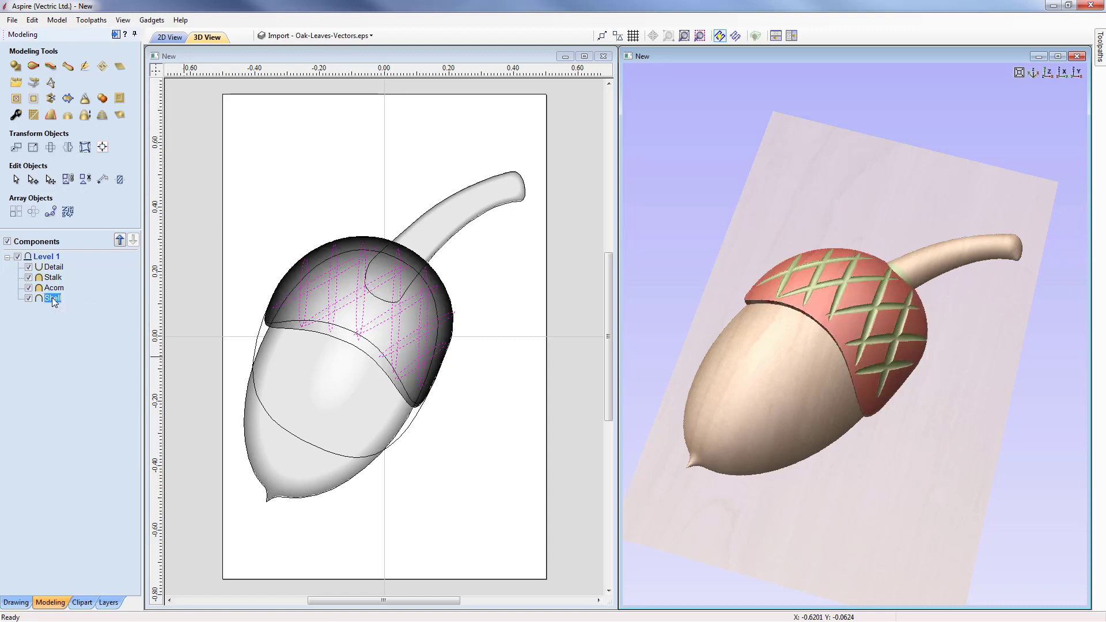
pyautogui.keyDown('shift'); pyautogui.click(51, 267); pyautogui.keyUp('shift')
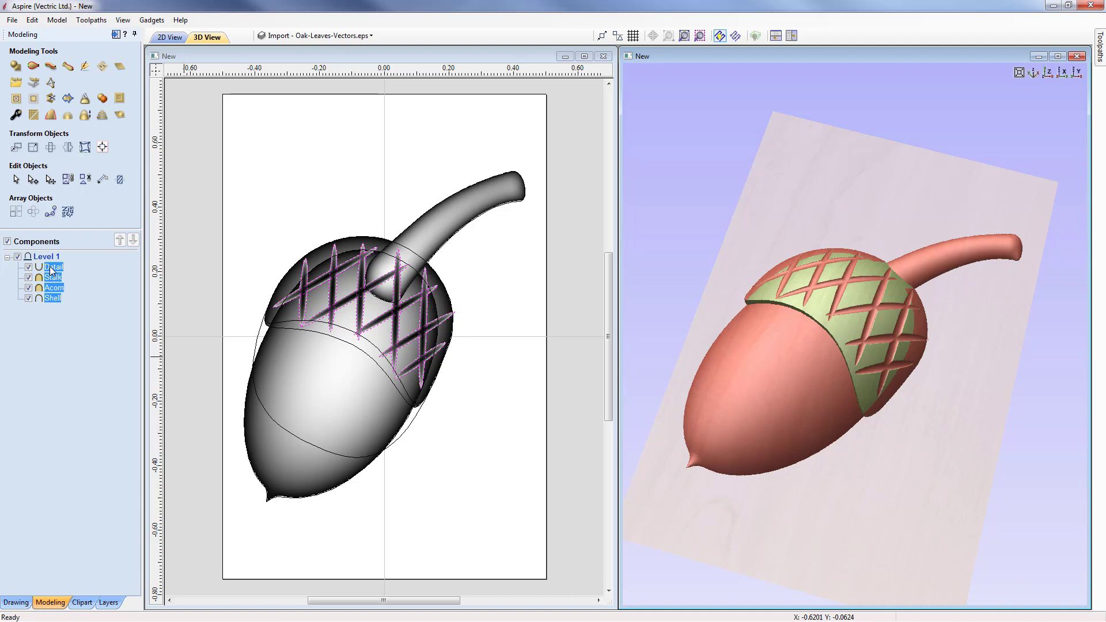
pyautogui.click(36, 116)
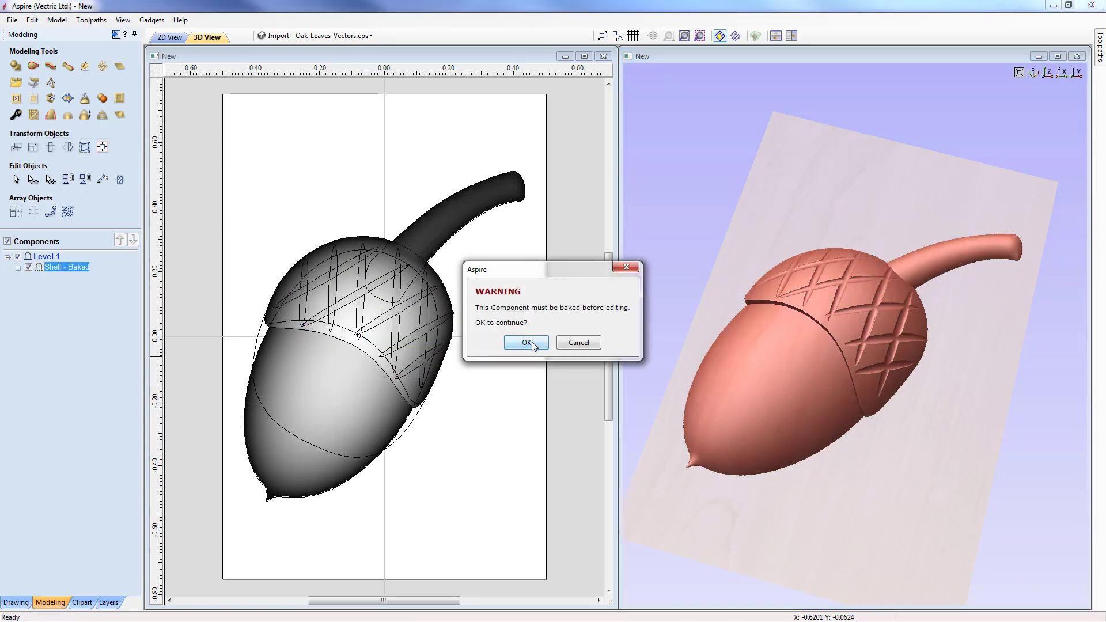
pyautogui.click(525, 343)
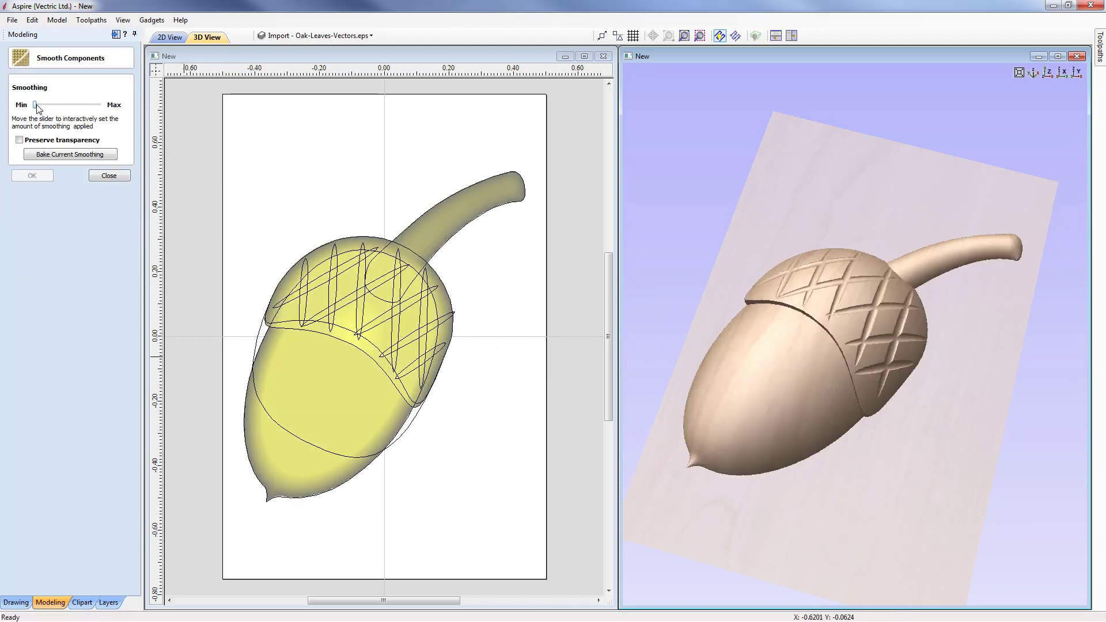
pyautogui.moveTo(36, 108); pyautogui.dragTo(113, 112)
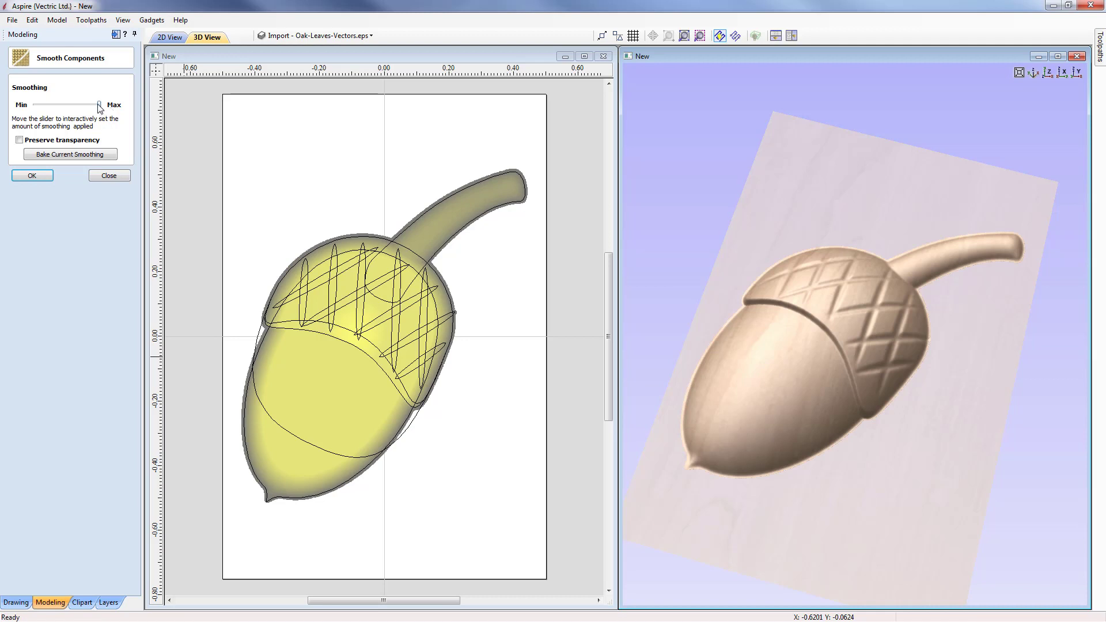
pyautogui.moveTo(100, 108); pyautogui.dragTo(61, 106)
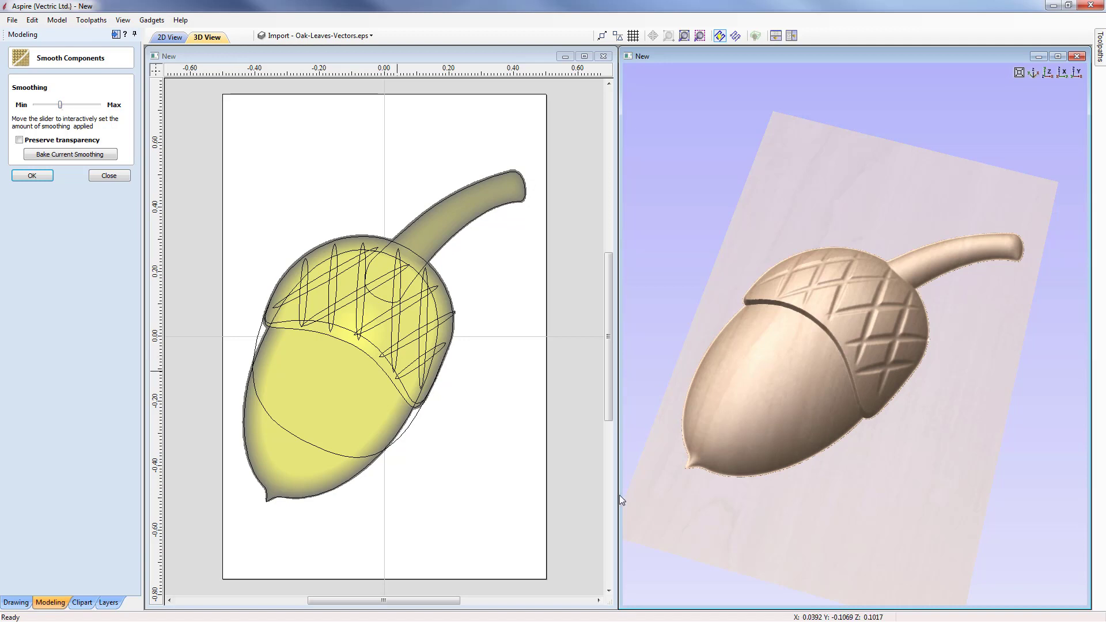
pyautogui.moveTo(859, 367); pyautogui.dragTo(836, 383)
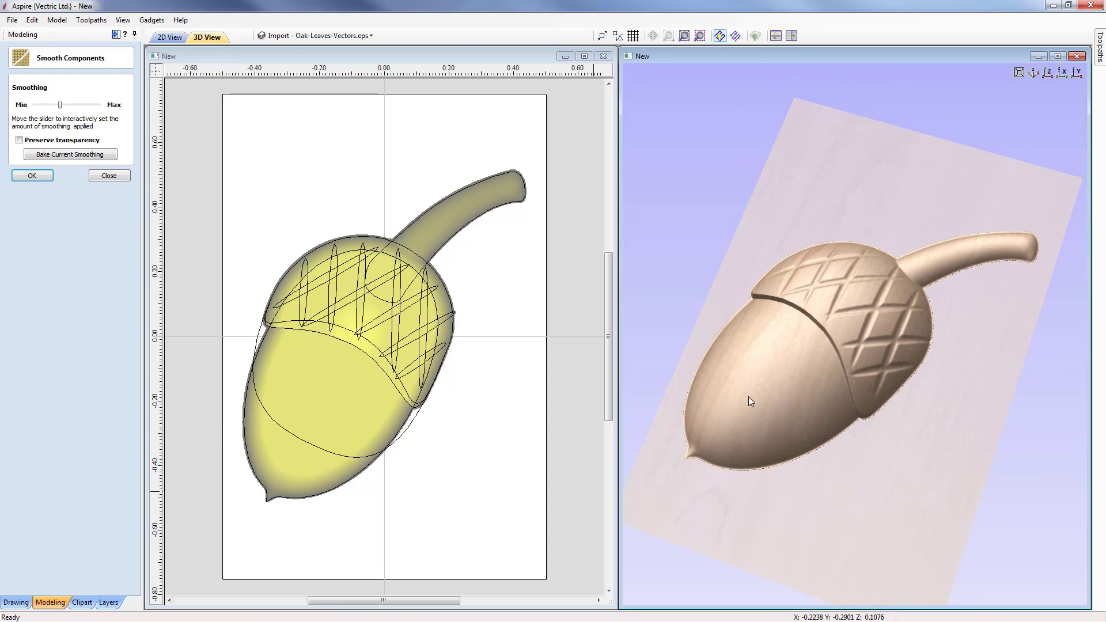
pyautogui.click(40, 175)
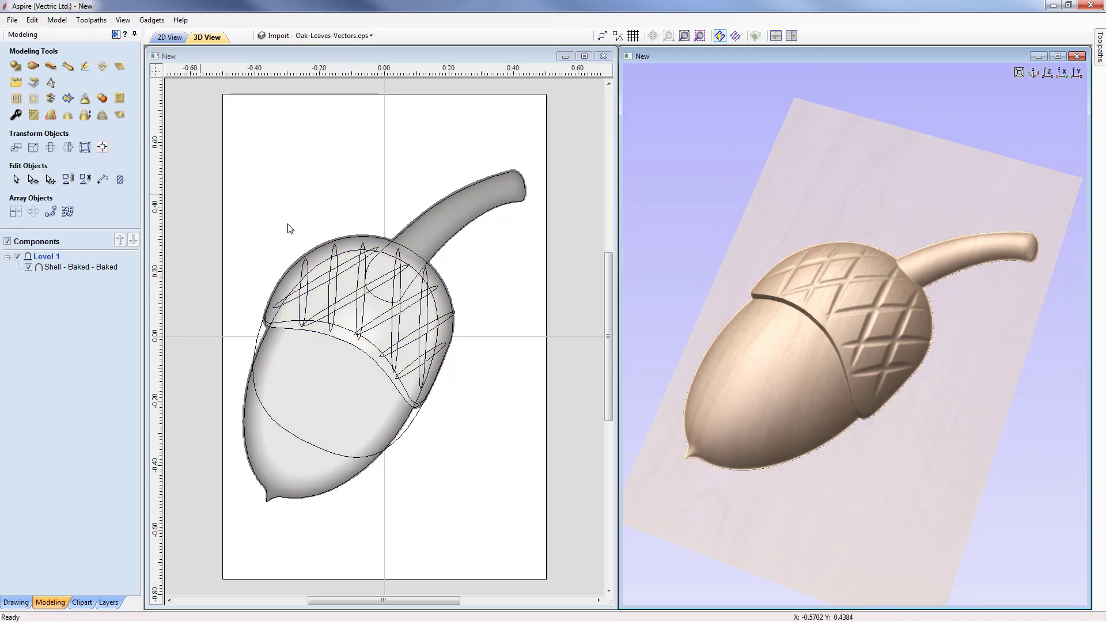
# - Rename the baked and smoothed component as Acorn
pyautogui.rightClick(41, 268)
pyautogui.click(76, 379)
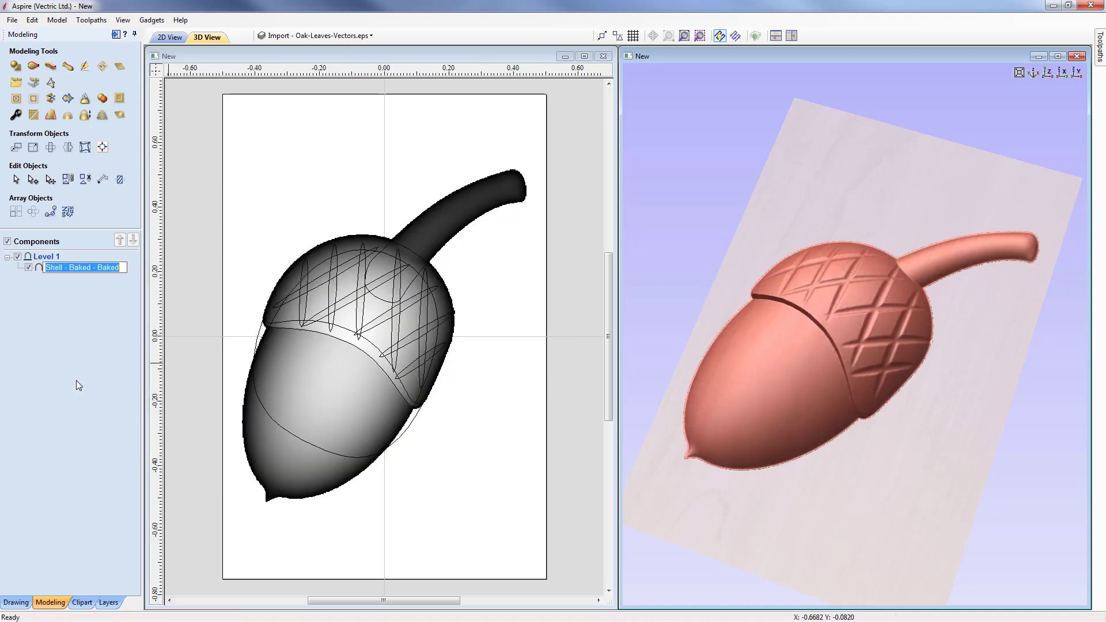
pyautogui.write('aC')
pyautogui.write('RN')
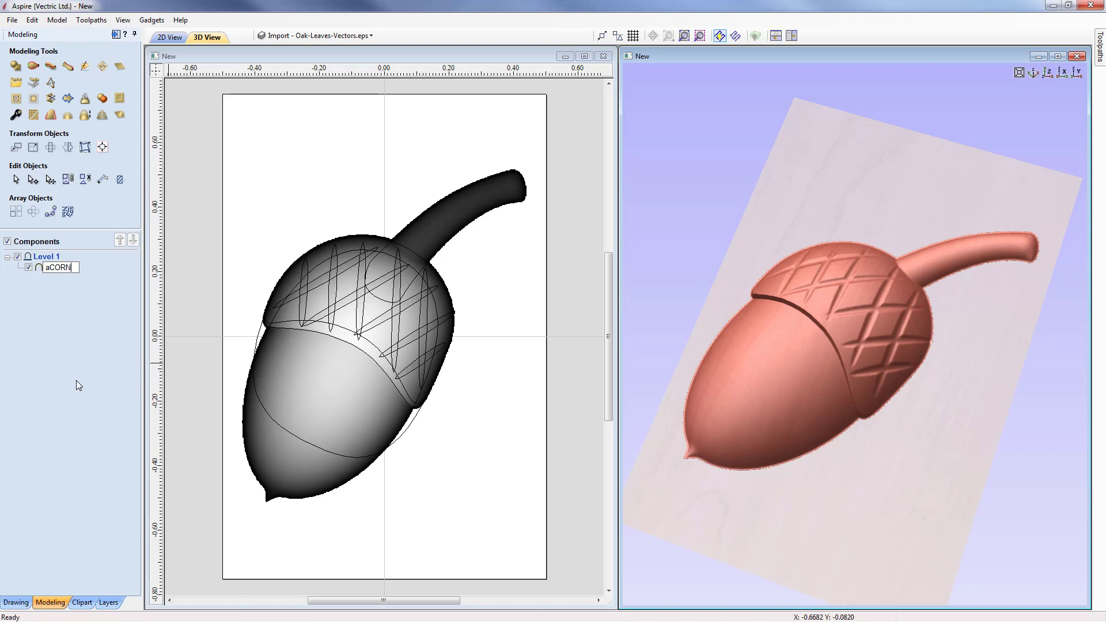
pyautogui.press('BackSpace')
pyautogui.press('BackSpace')
pyautogui.press('BackSpace')
pyautogui.press('BackSpace')
pyautogui.press('BackSpace')
pyautogui.write('Acorn')
pyautogui.click(76, 380)
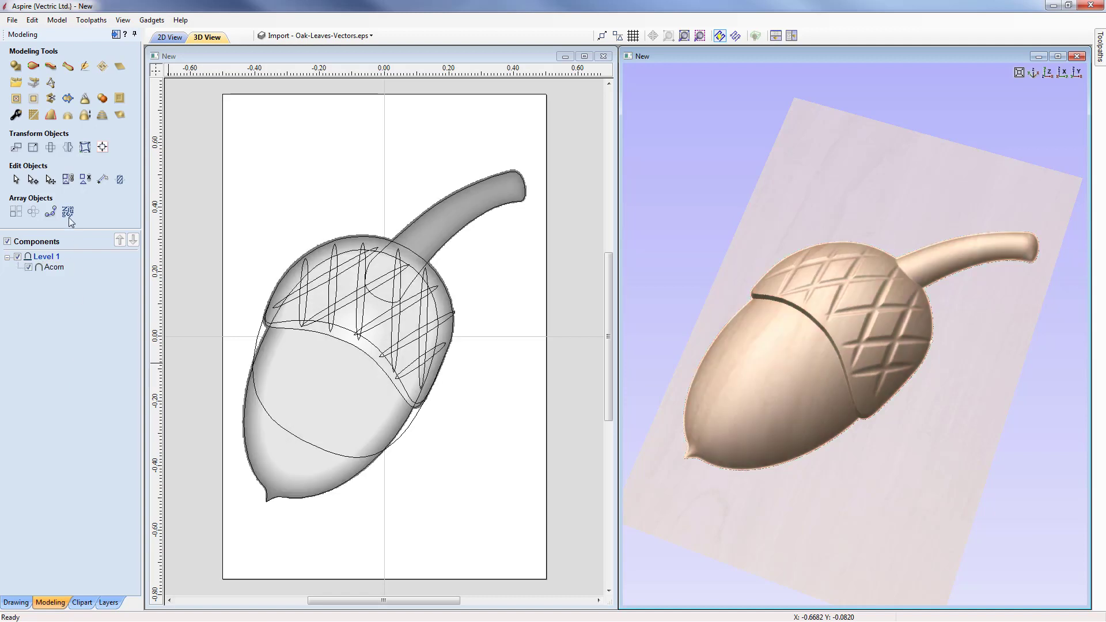
# - Save the acorn job as Acorn_MODEL.crv3d in the Oak_Leaf_Branch_FILES folder, replacing the existing file
pyautogui.click(11, 19)
pyautogui.click(39, 83)
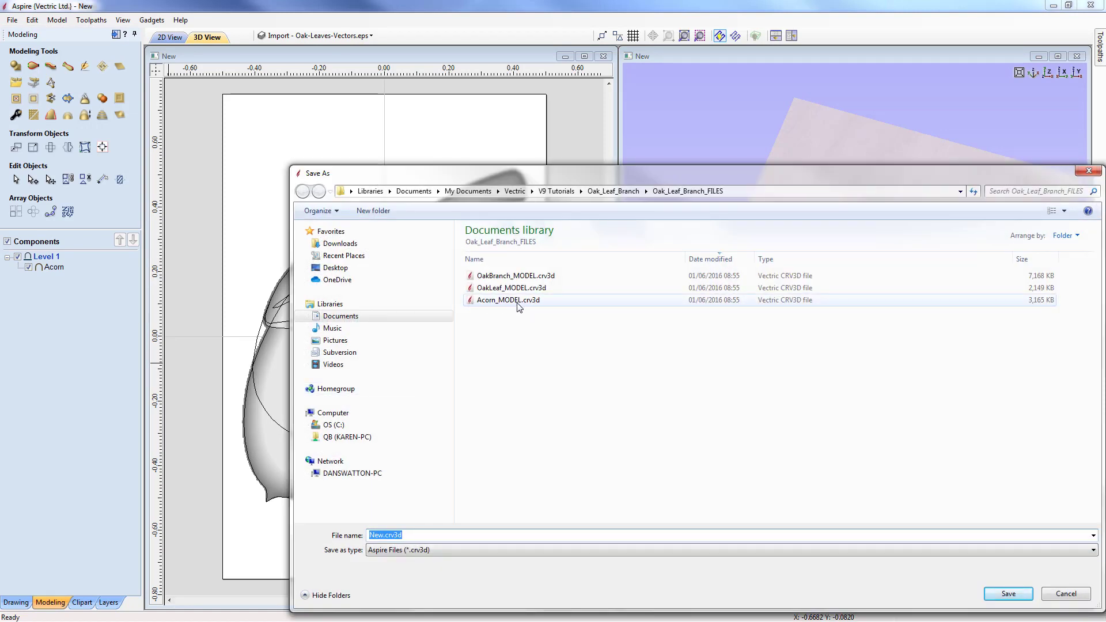
pyautogui.click(518, 302)
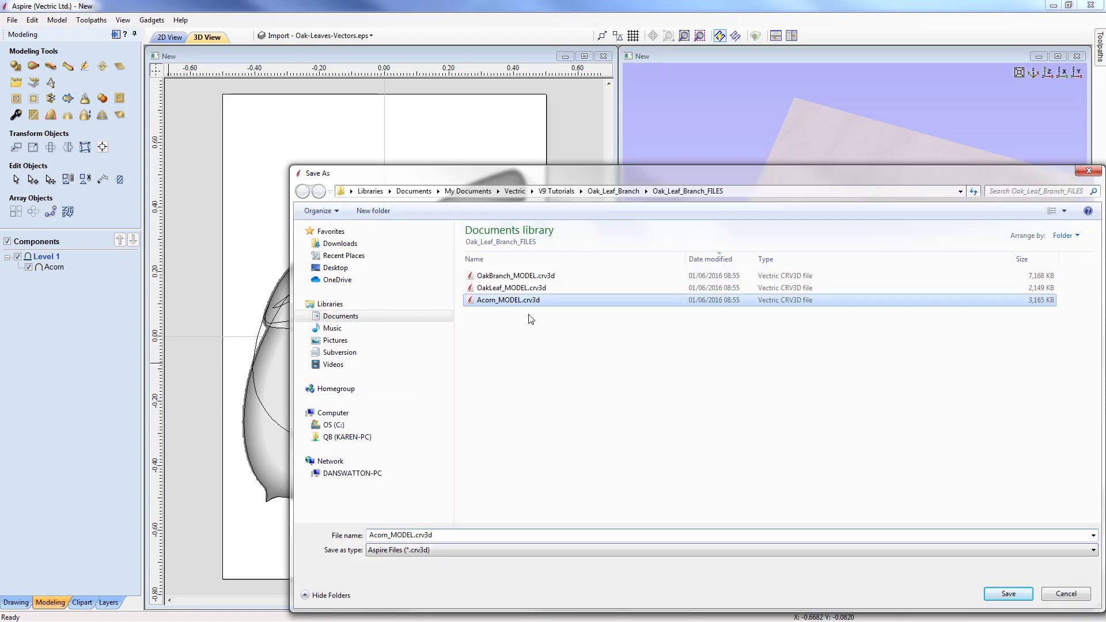
pyautogui.click(1009, 595)
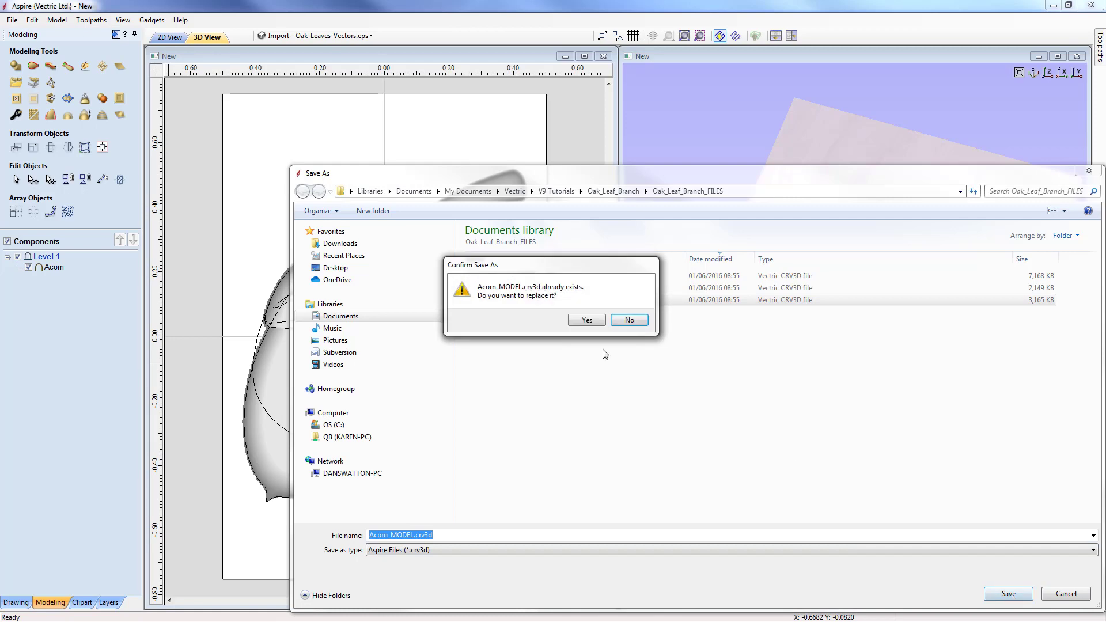
pyautogui.click(599, 324)
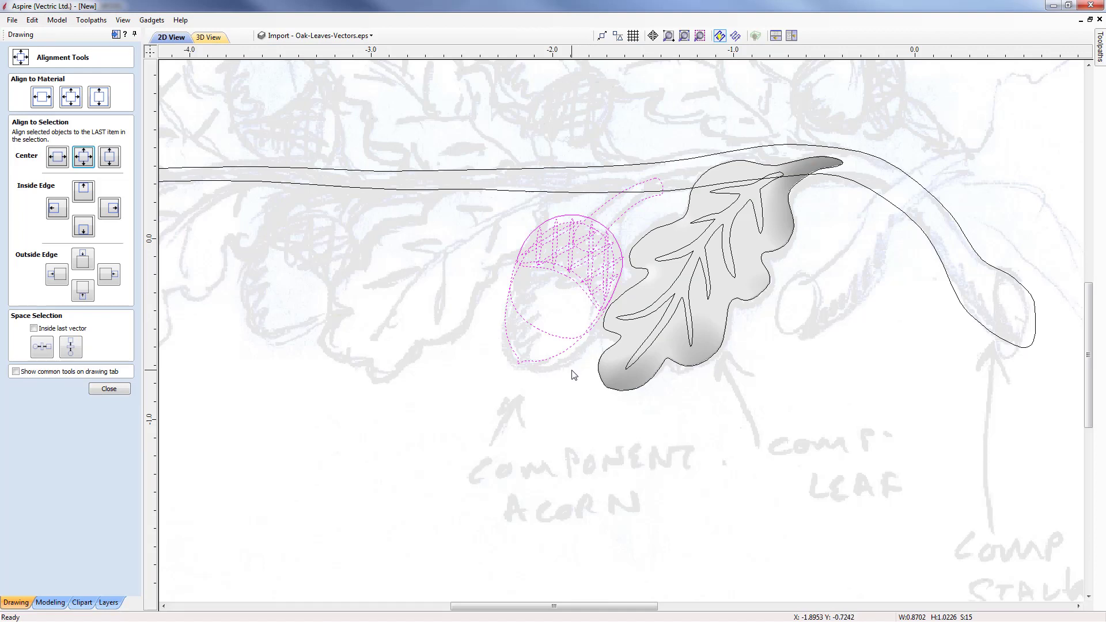
# - Import the saved Acorn_MODEL.crv3d from the Oak_Leaf_Branch_FILES folder into the branch job as a component
pyautogui.click(108, 388)
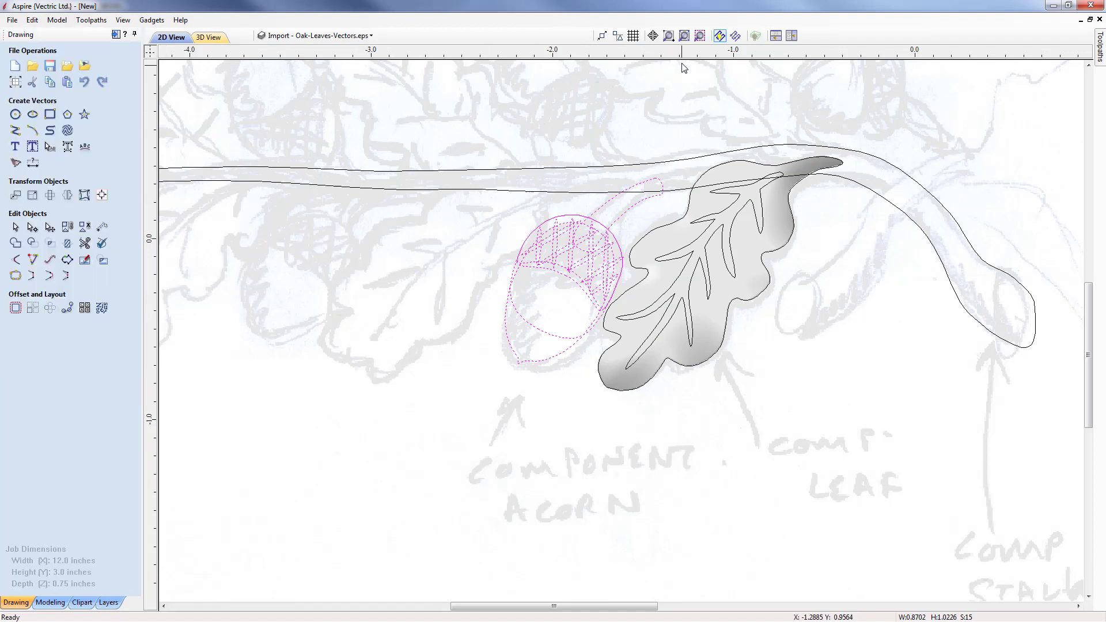
pyautogui.click(684, 36)
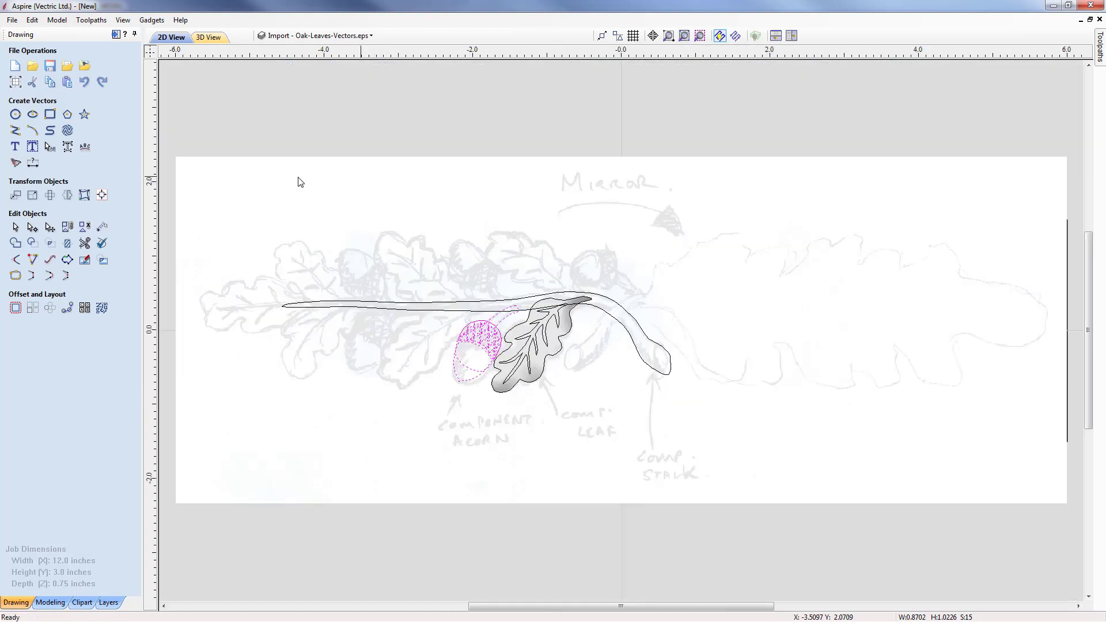
pyautogui.click(50, 603)
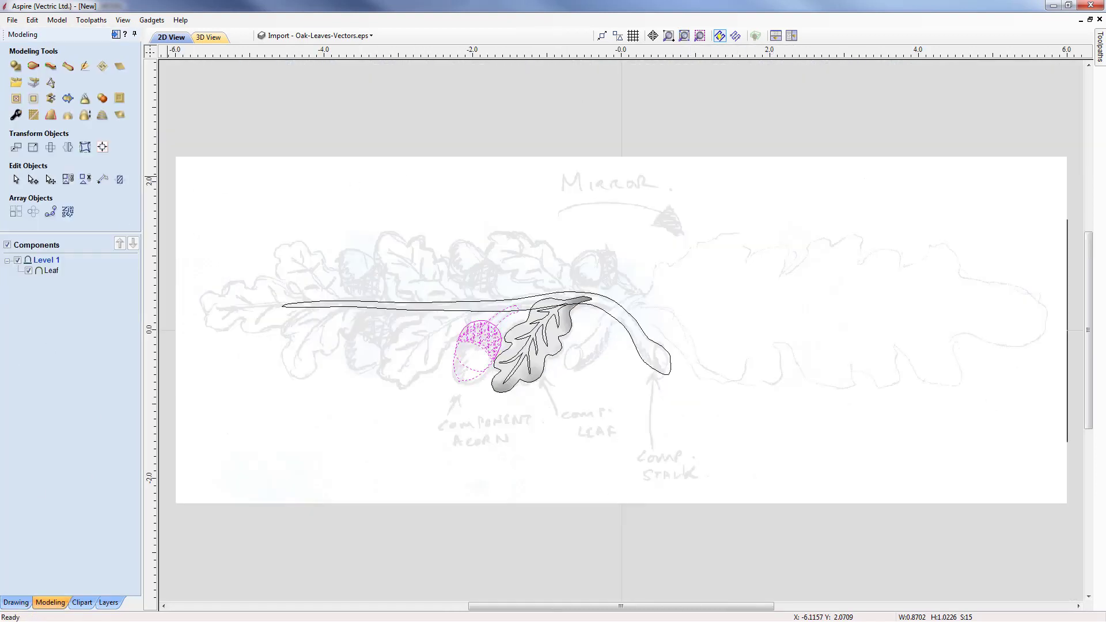
pyautogui.click(15, 83)
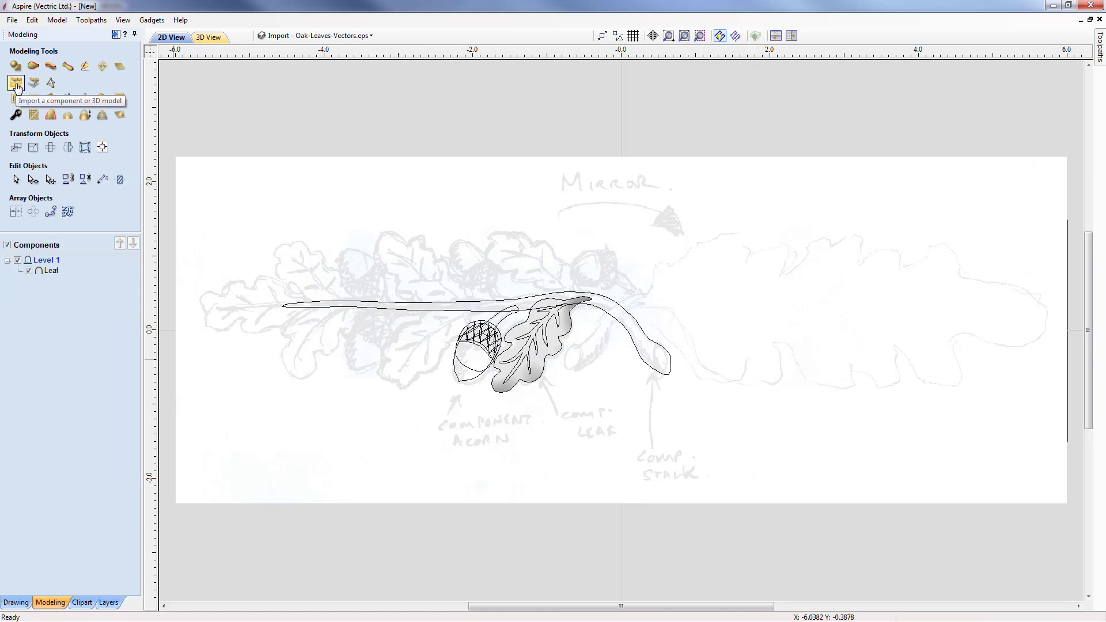
pyautogui.click(16, 85)
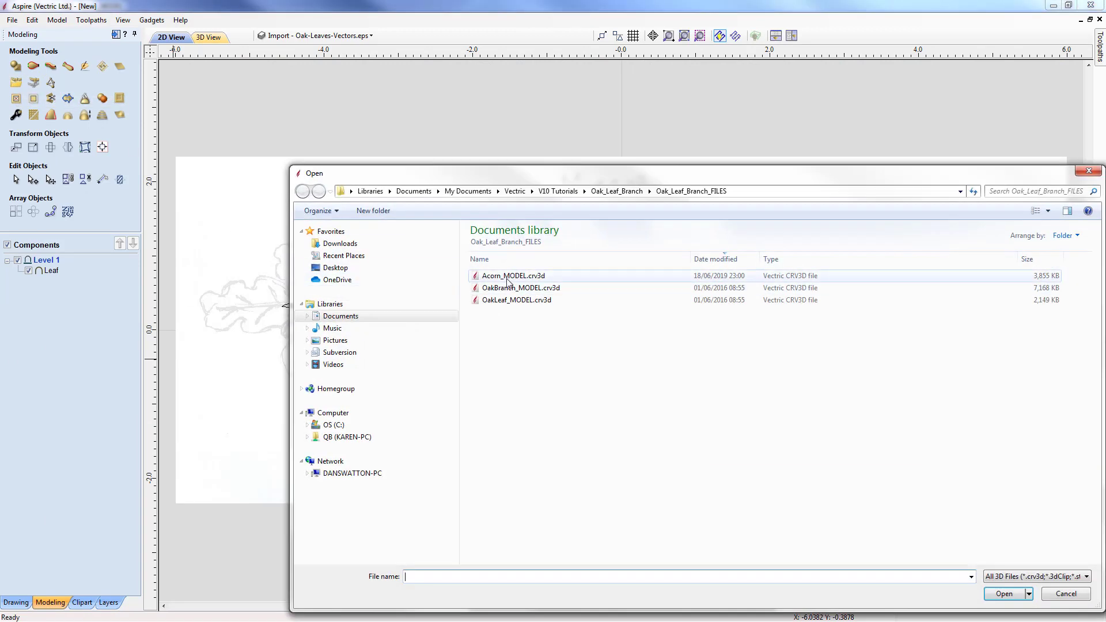
pyautogui.click(521, 280)
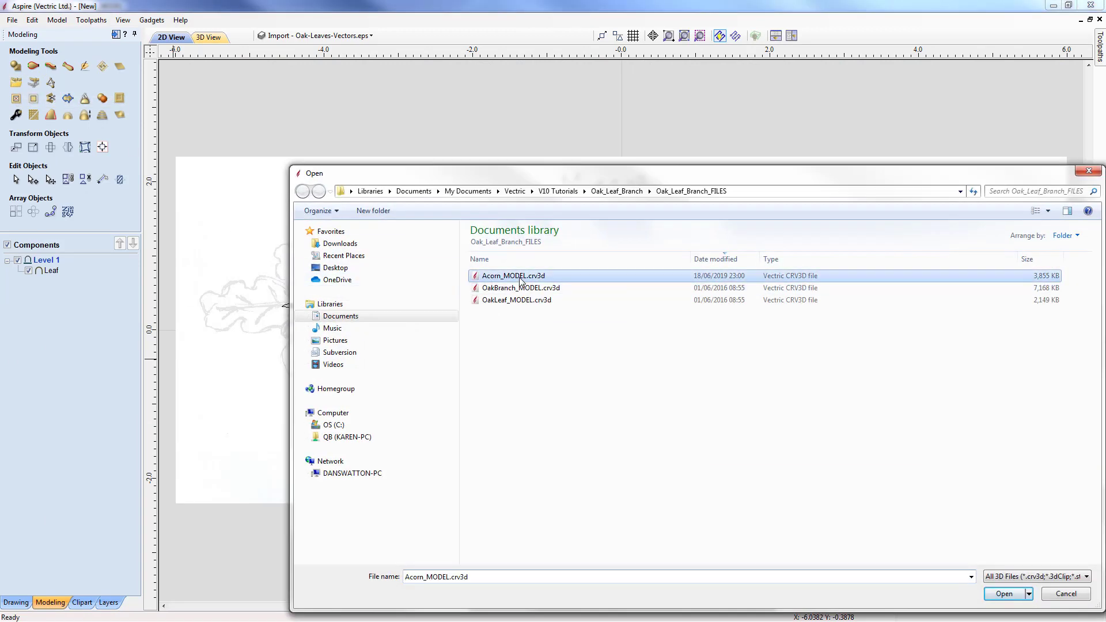
pyautogui.click(1005, 594)
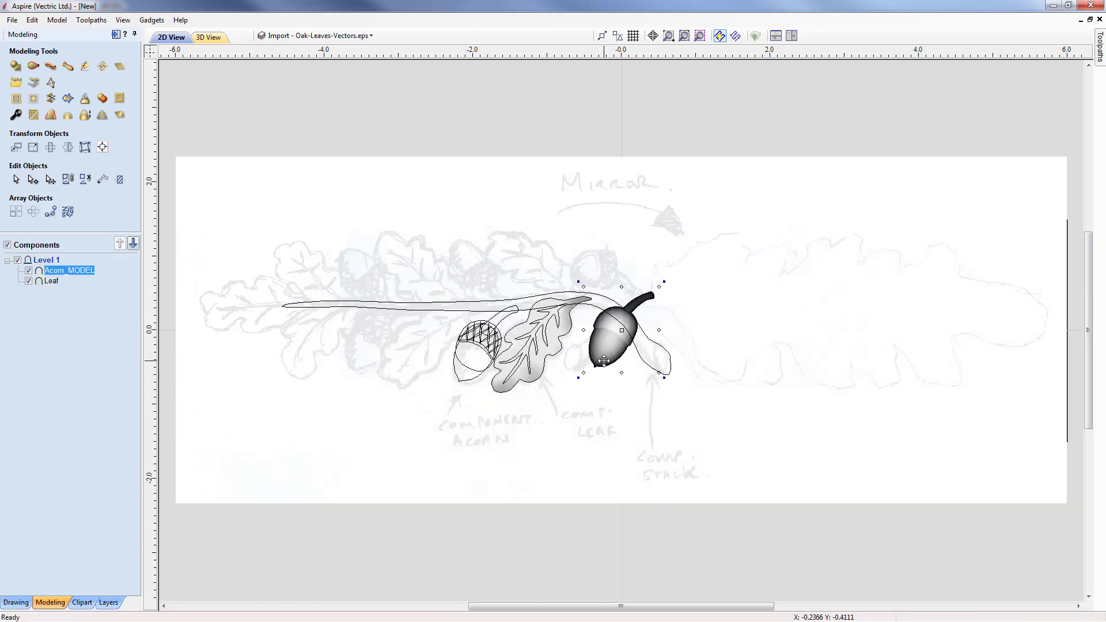
# - Align the imported acorn component to the inside left and inside bottom edges of the acorn shell vector, with 2D and 3D views tiled
pyautogui.click(776, 36)
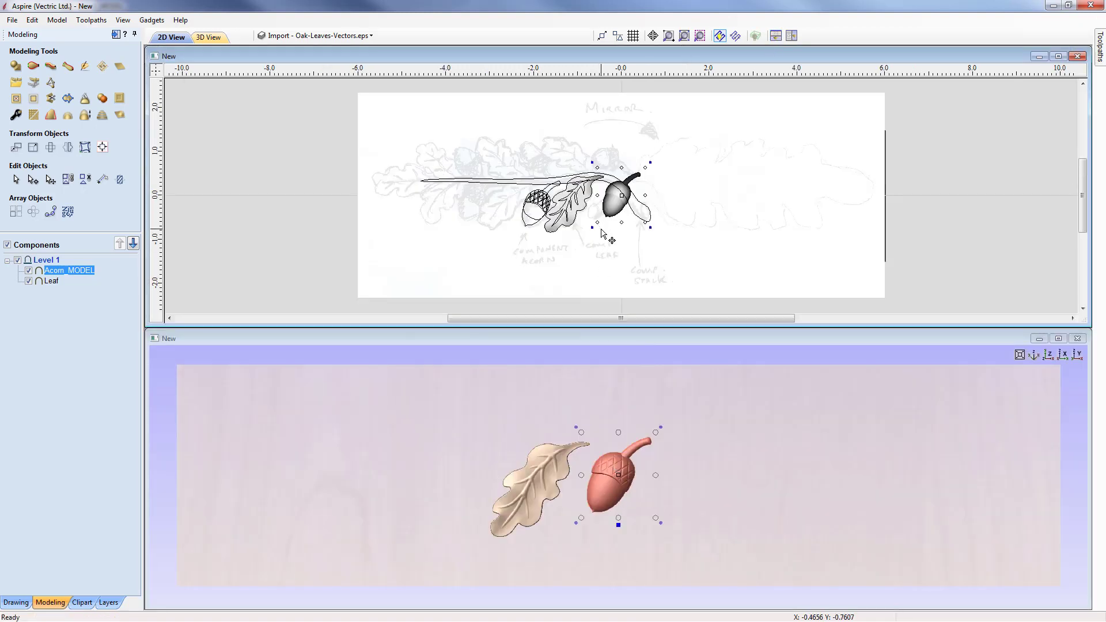
pyautogui.scroll(2, 613, 243)
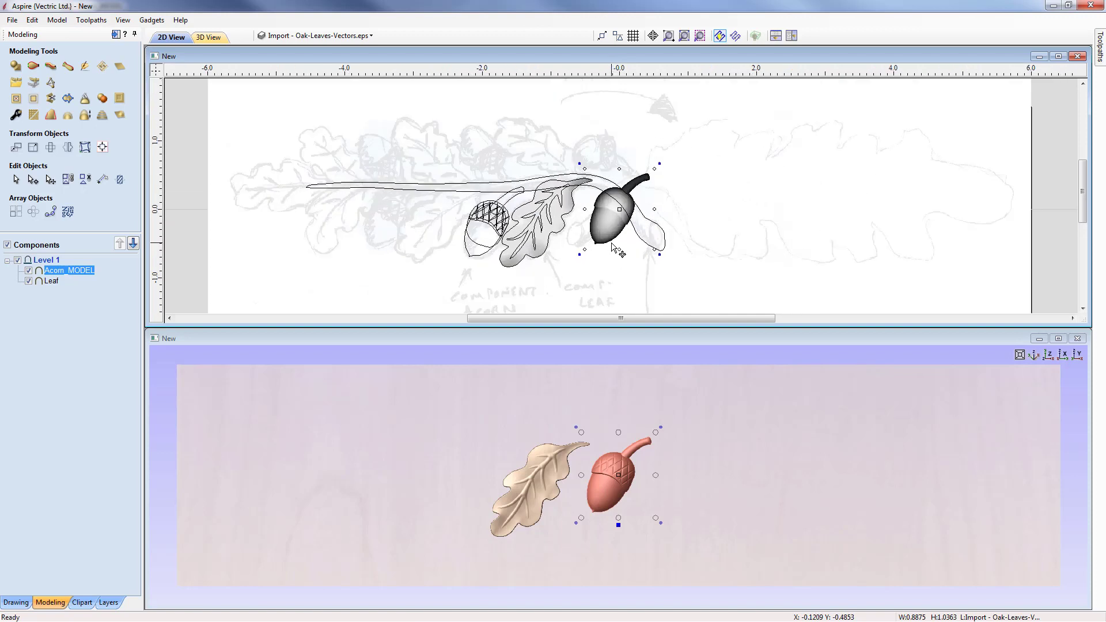
pyautogui.scroll(3, 614, 244)
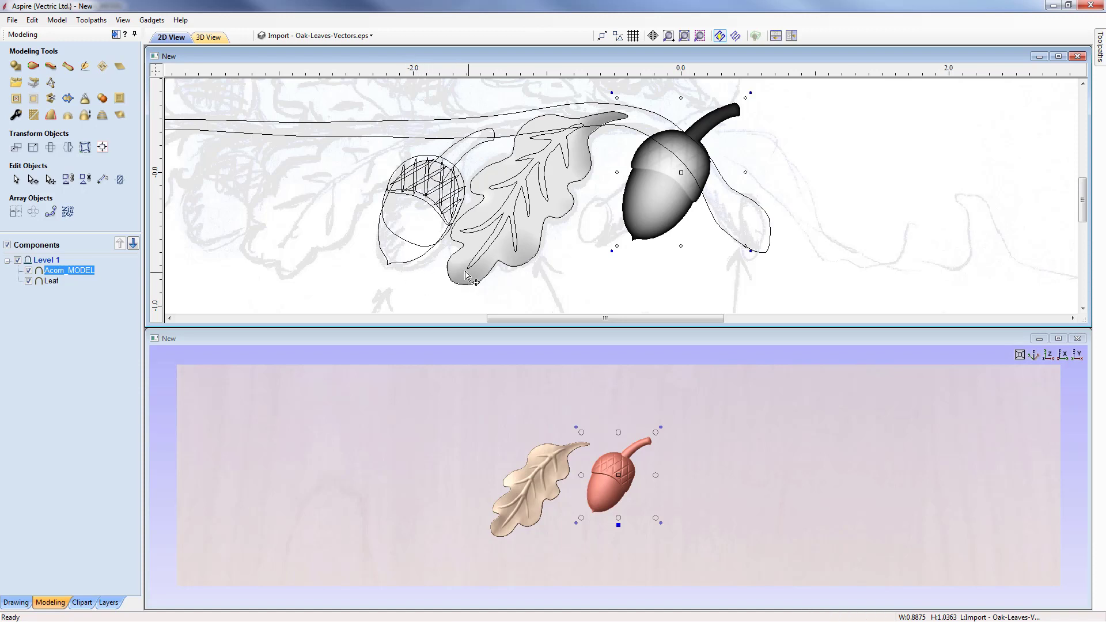
pyautogui.click(103, 148)
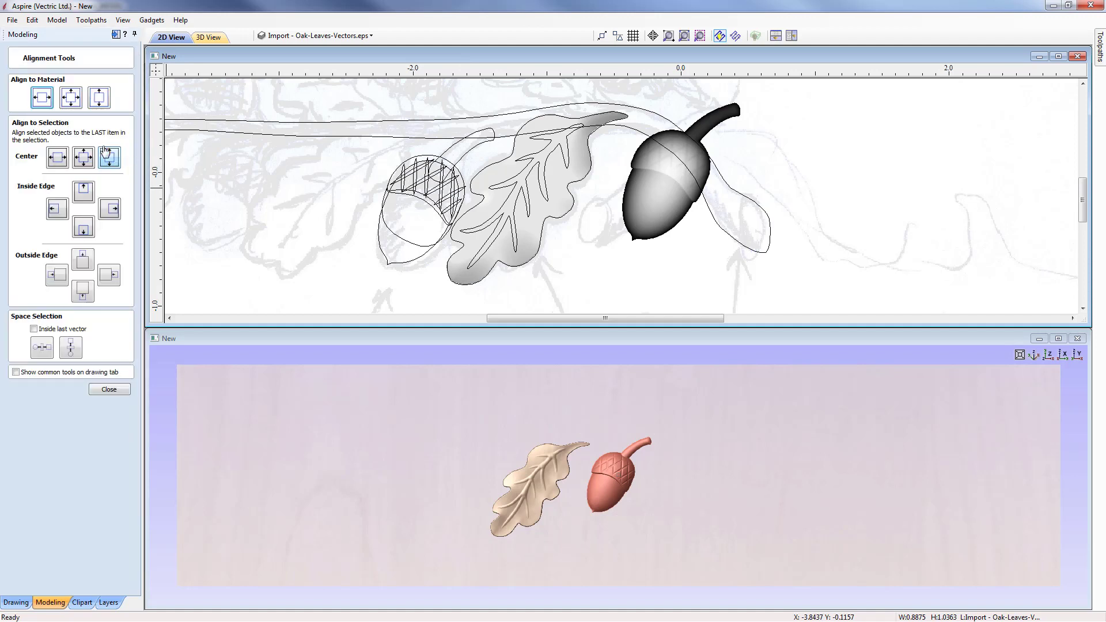
pyautogui.keyDown('shift'); pyautogui.click(402, 265); pyautogui.keyUp('shift')
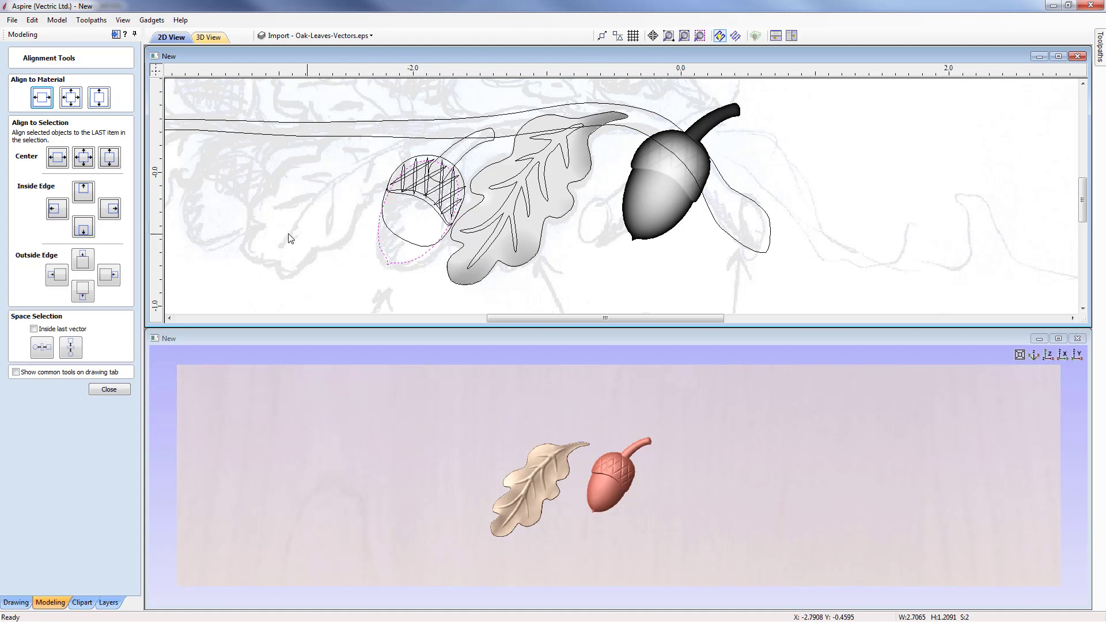
pyautogui.click(56, 210)
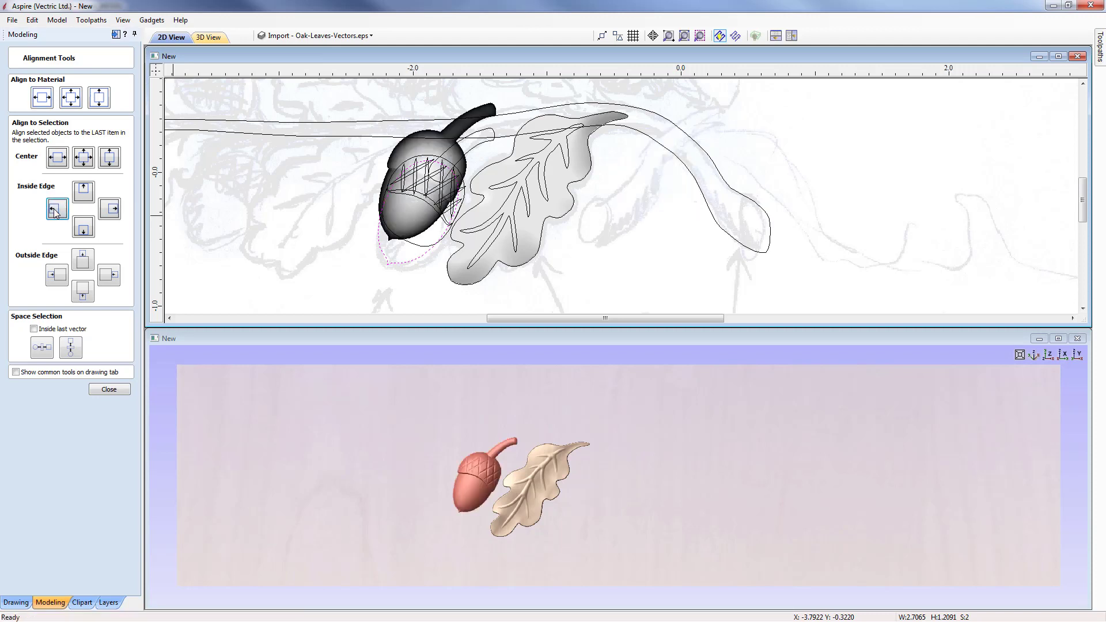
pyautogui.click(85, 231)
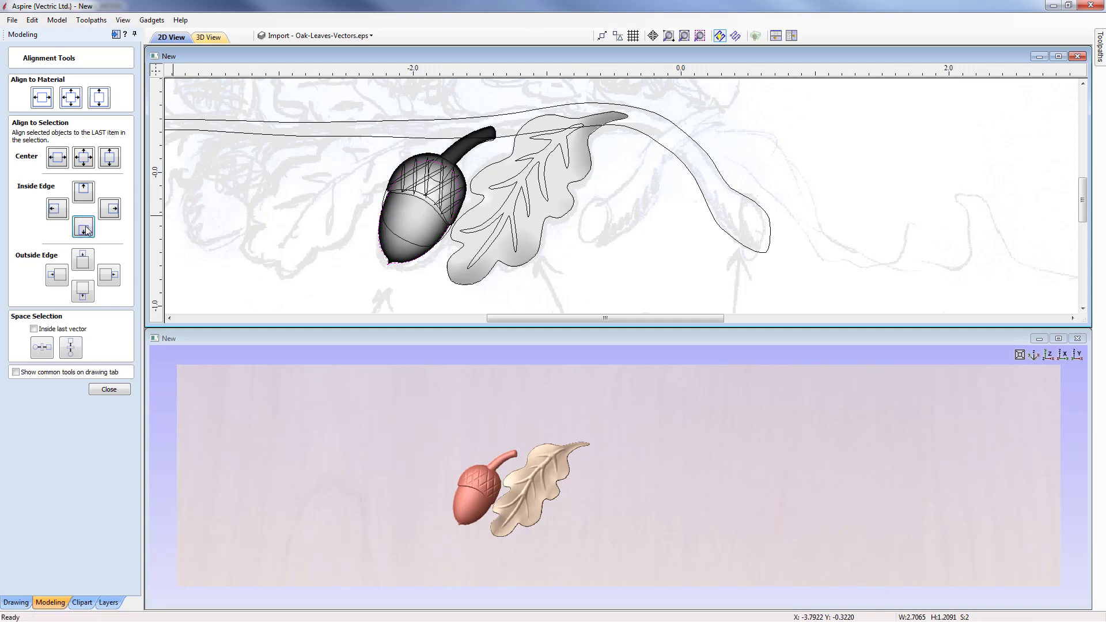
pyautogui.click(109, 389)
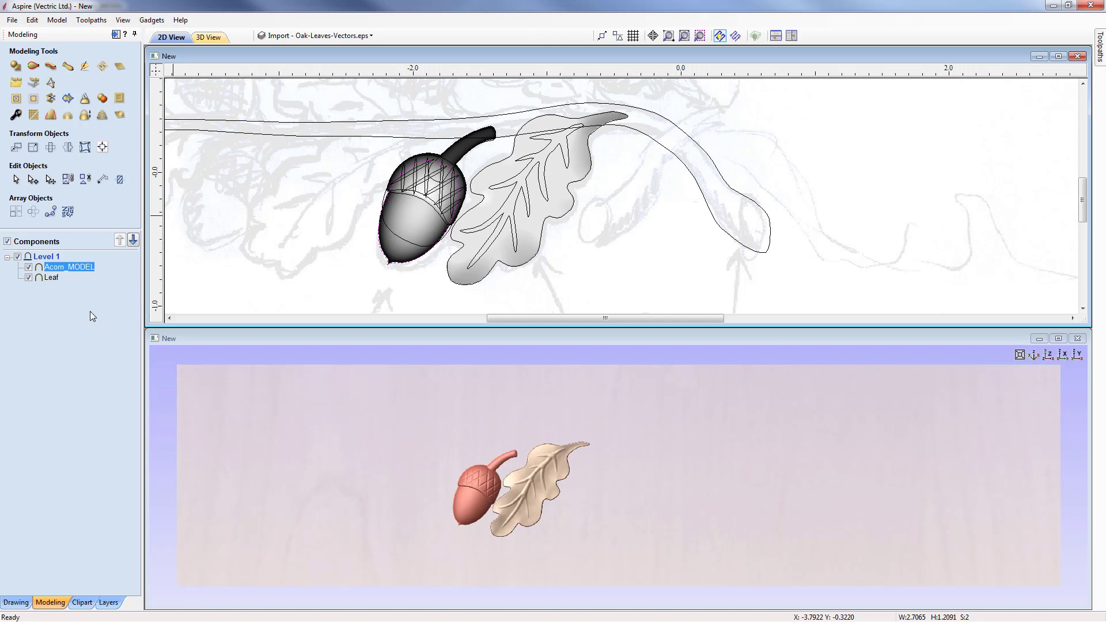
# - Rename the imported Acorn_MODEL component as Acorn
pyautogui.rightClick(70, 269)
pyautogui.click(98, 379)
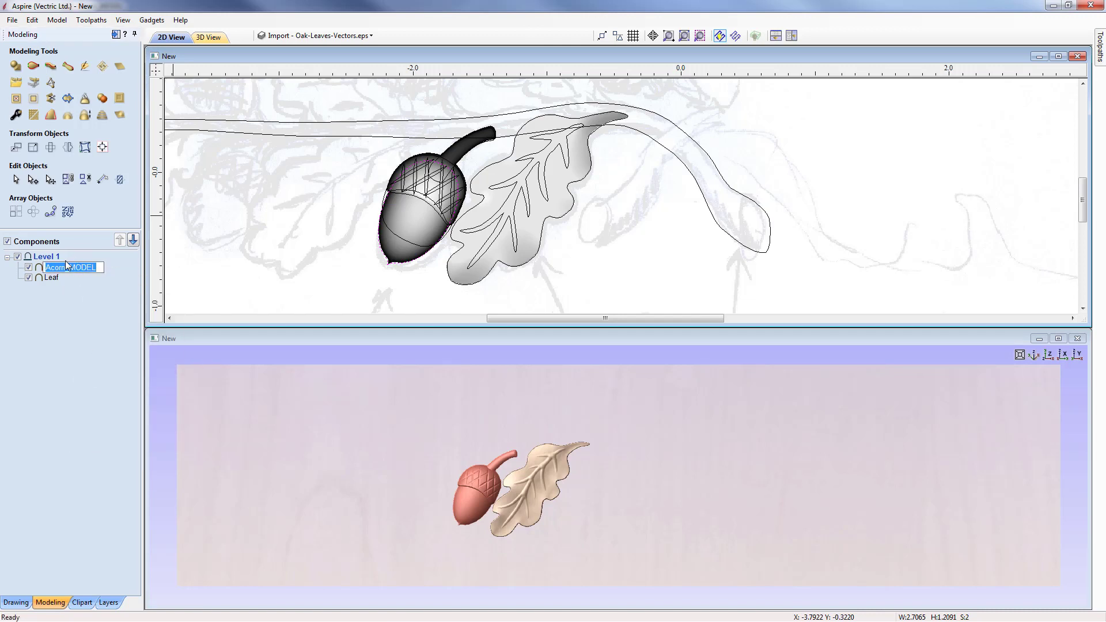
pyautogui.moveTo(65, 269); pyautogui.dragTo(106, 280)
pyautogui.press('Delete')
pyautogui.click(85, 299)
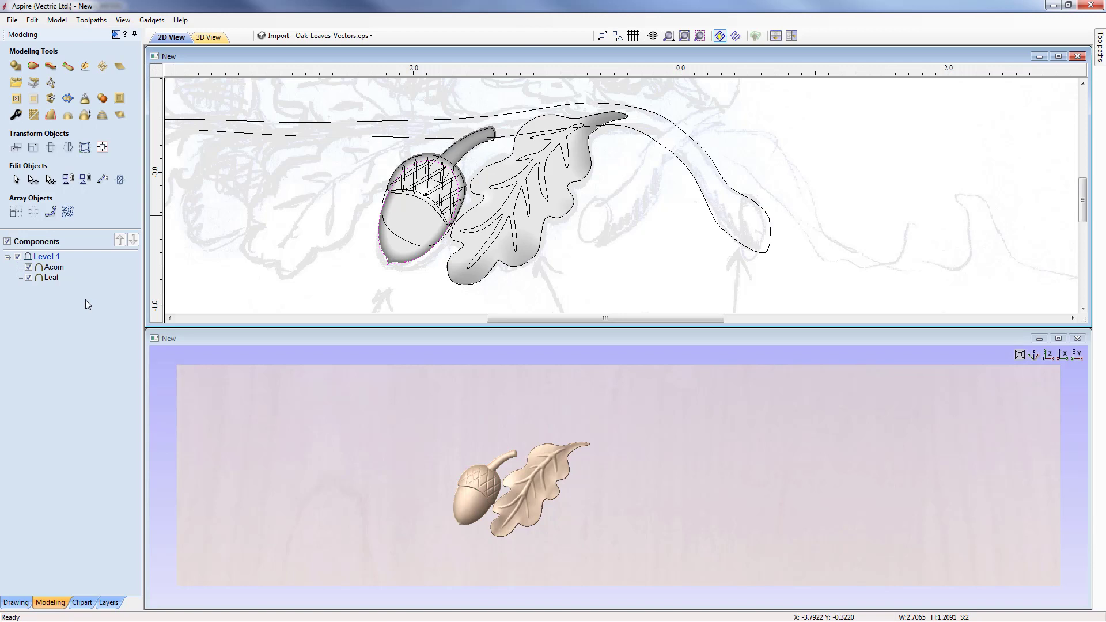
# - Create a rounded component named Branch from the branch outline vector with a 50° angle and no height limit
pyautogui.click(629, 428)
pyautogui.scroll(3, 623, 438)
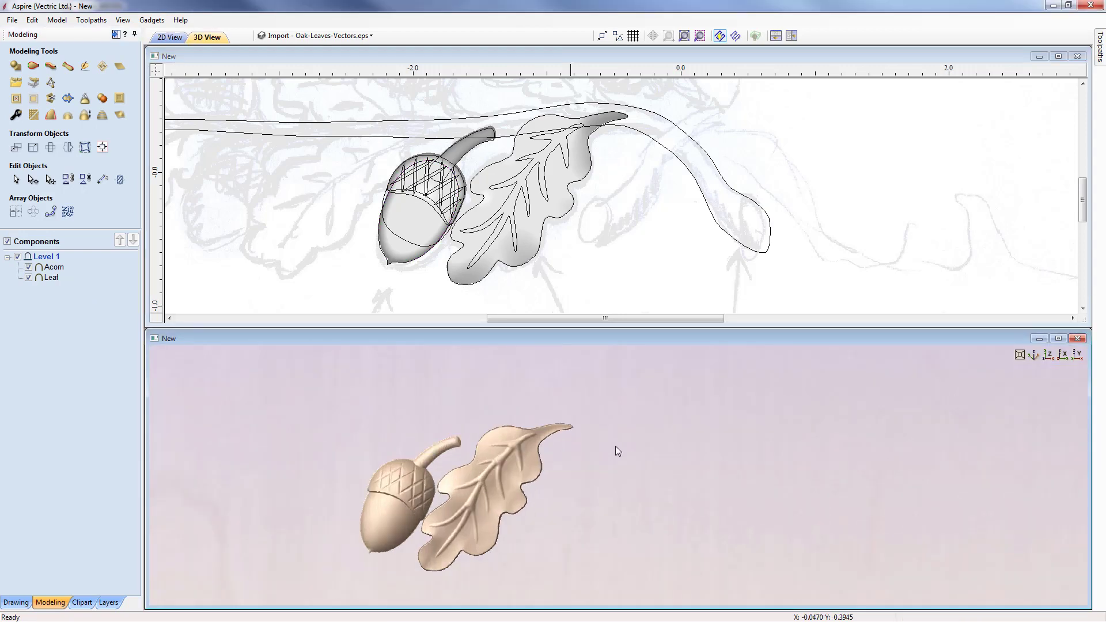
pyautogui.scroll(2, 615, 446)
pyautogui.scroll(2, 653, 464)
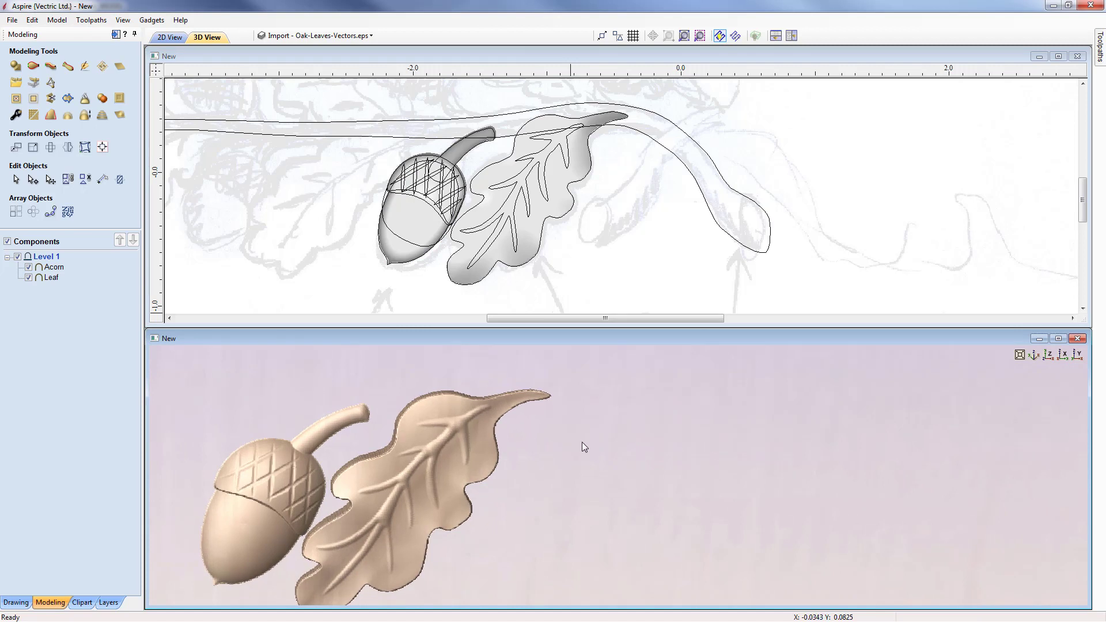
pyautogui.moveTo(556, 434); pyautogui.dragTo(689, 501, button='middle')
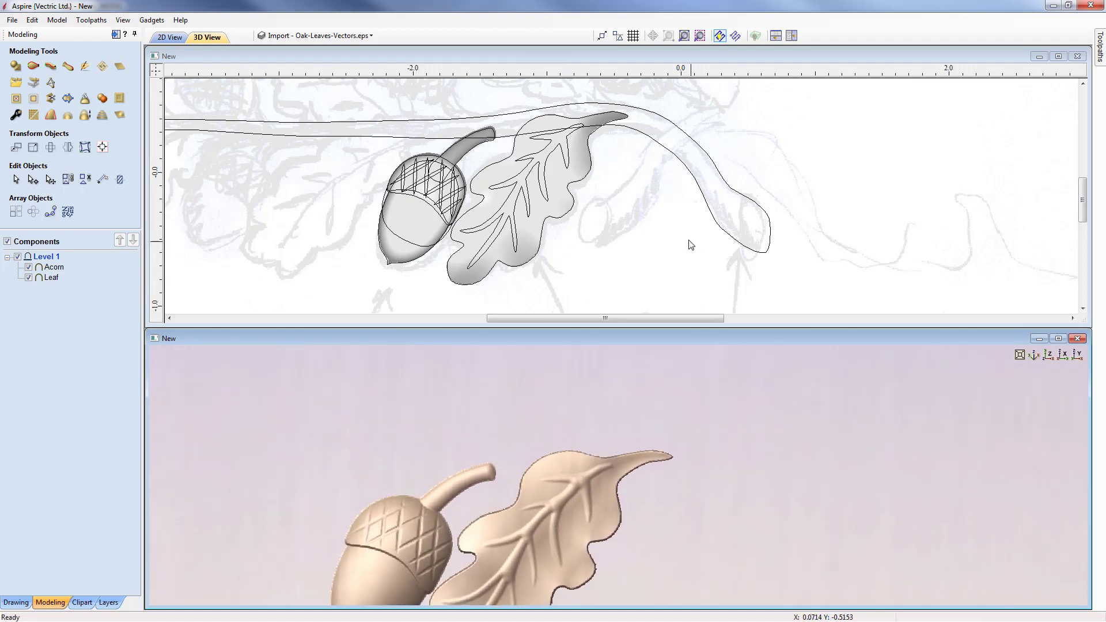
pyautogui.click(709, 209)
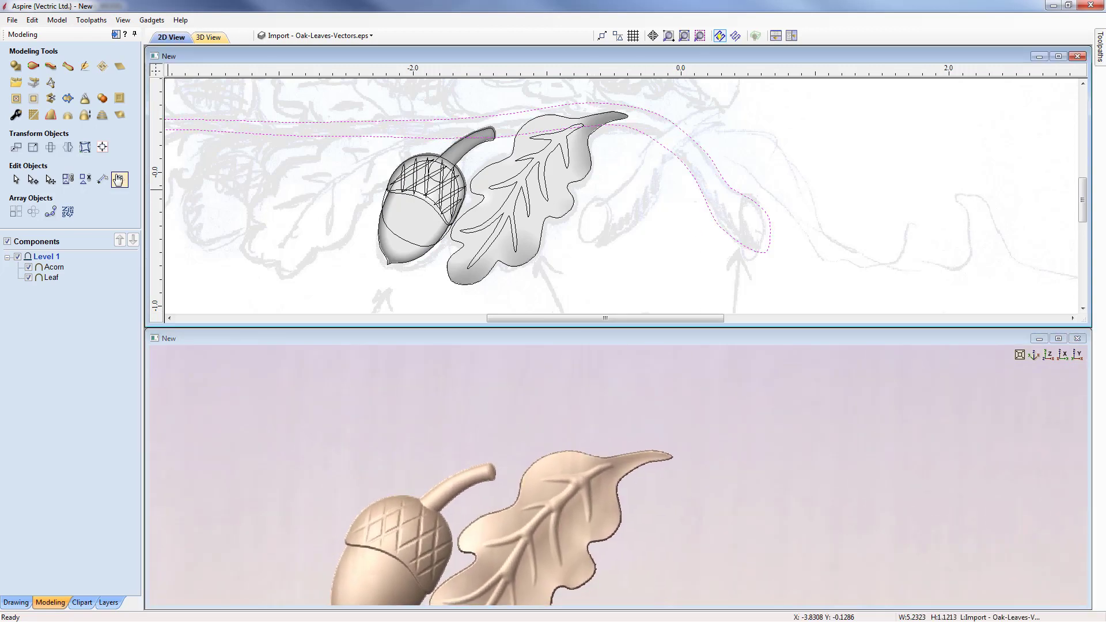
pyautogui.click(17, 67)
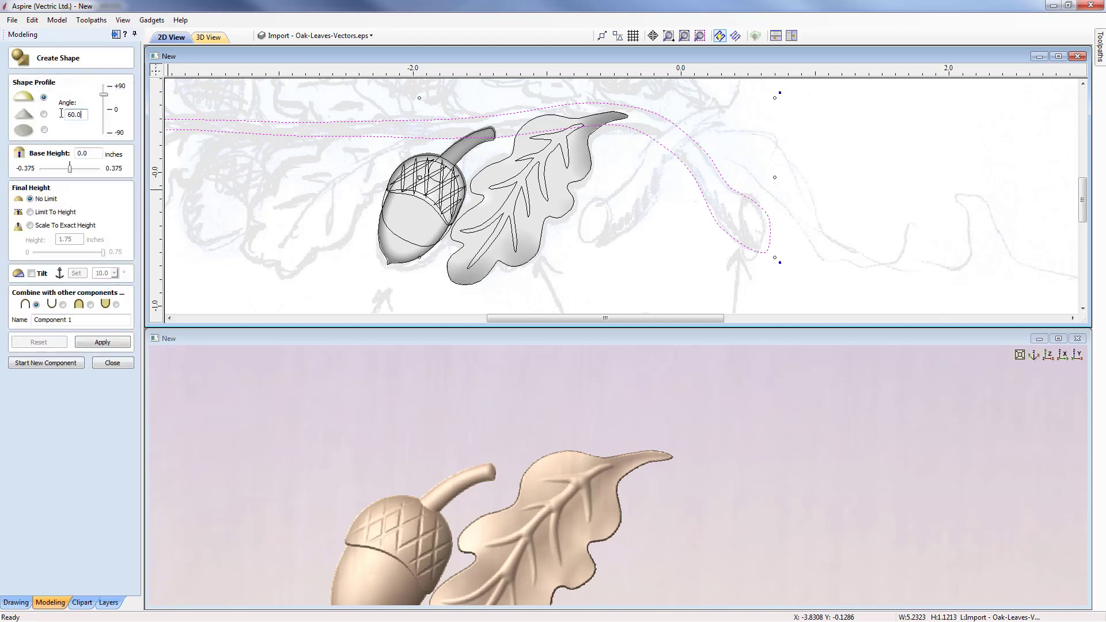
pyautogui.write('50')
pyautogui.moveTo(81, 319); pyautogui.dragTo(11, 317)
pyautogui.write('Branch')
pyautogui.click(93, 342)
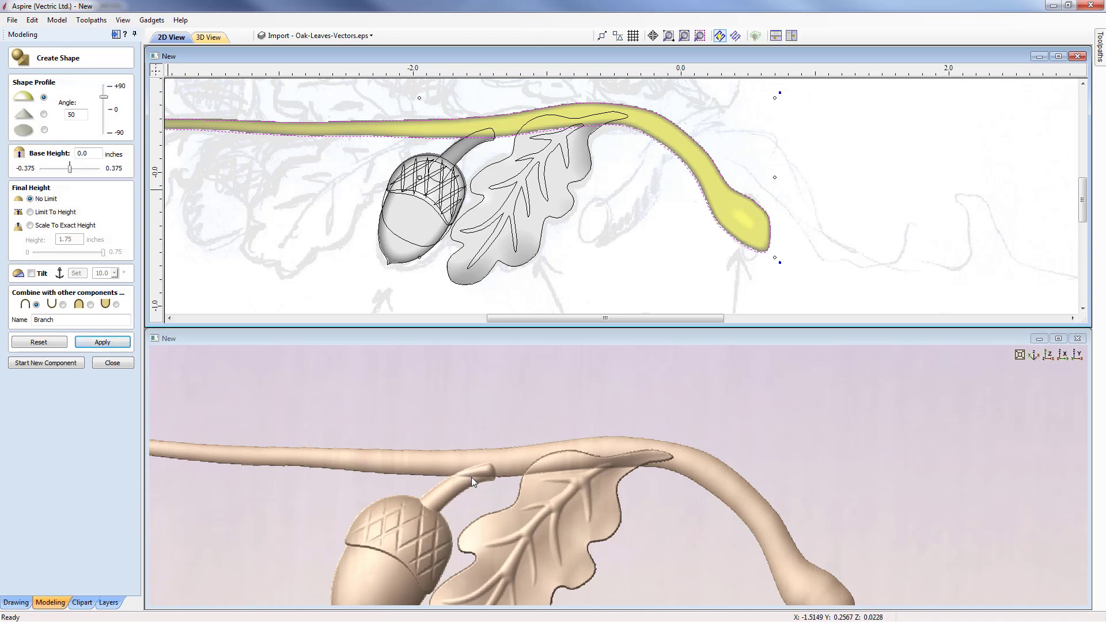
# - Set the Branch shape to merge with the other components and inspect where it meets the leaf and acorn stalk in 3D
pyautogui.click(91, 306)
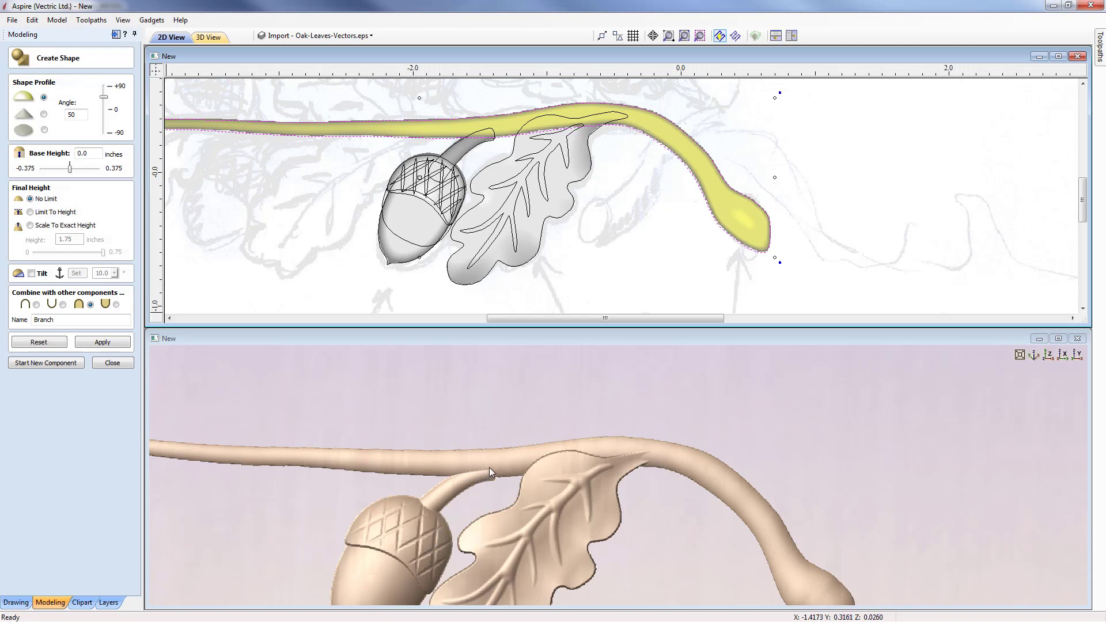
pyautogui.moveTo(623, 536); pyautogui.dragTo(544, 531)
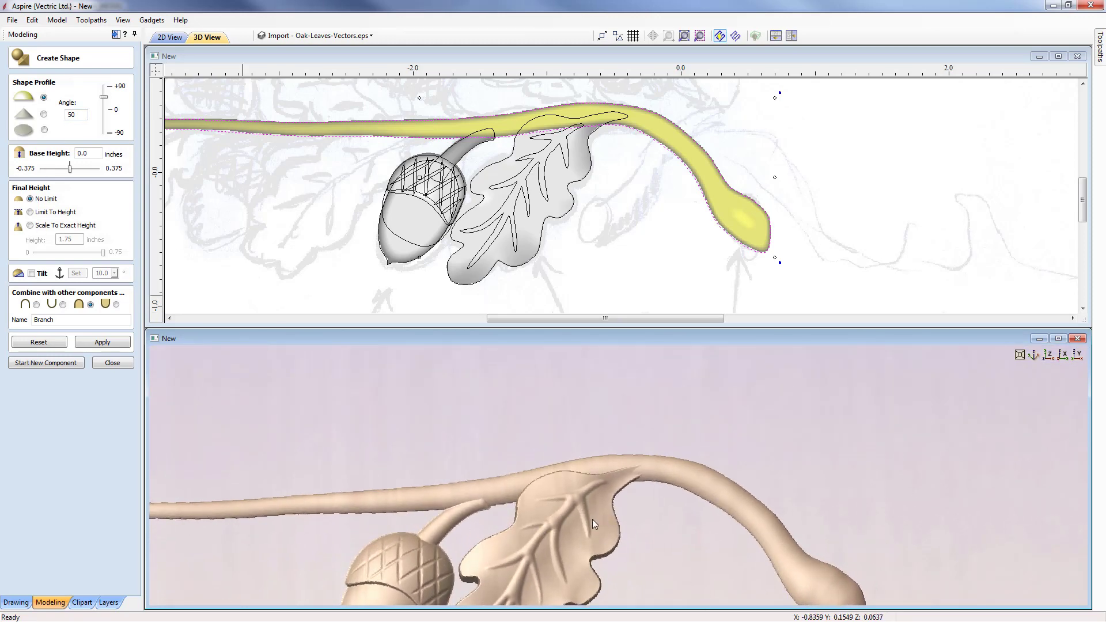
pyautogui.moveTo(592, 520)
pyautogui.mouseDown()
pyautogui.moveTo(670, 552)
pyautogui.moveTo(665, 495)
pyautogui.moveTo(649, 524)
pyautogui.moveTo(625, 530)
pyautogui.moveTo(575, 511)
pyautogui.mouseUp()
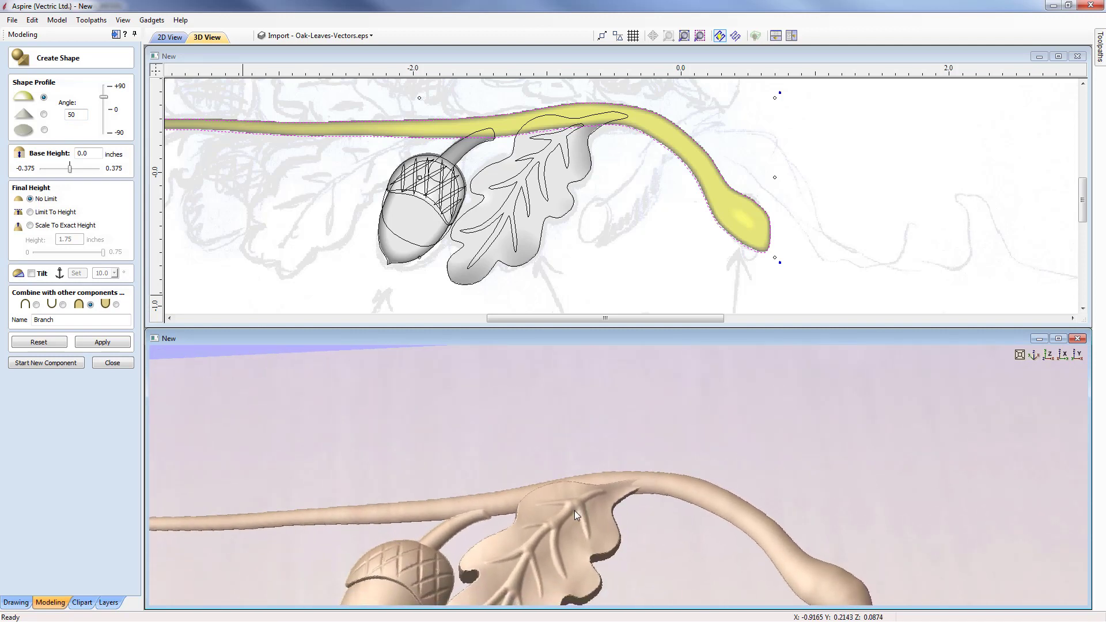
pyautogui.moveTo(624, 537); pyautogui.dragTo(651, 495)
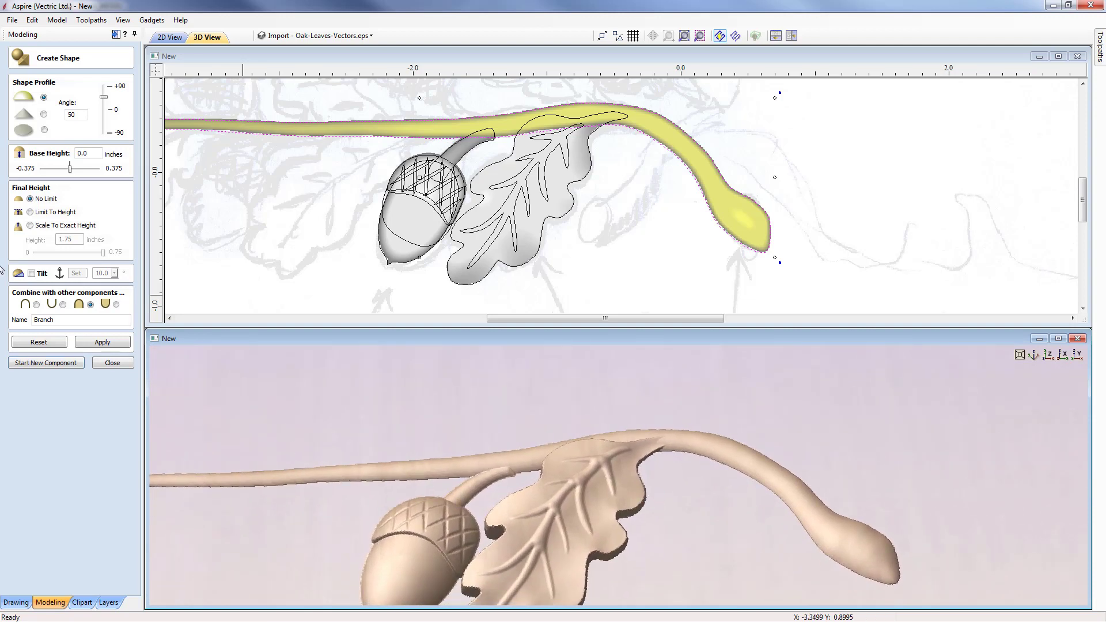
# - Raise the Branch shape with a base height of 0.03 inches, check the joins in 3D, and finish creating the shape
pyautogui.click(89, 154)
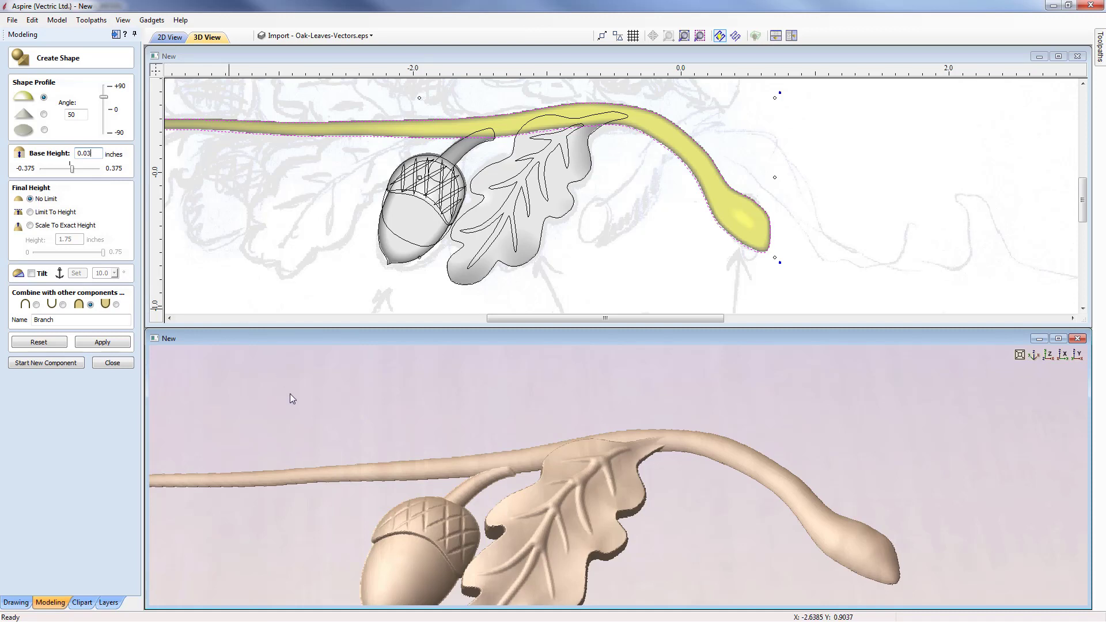
pyautogui.click(88, 344)
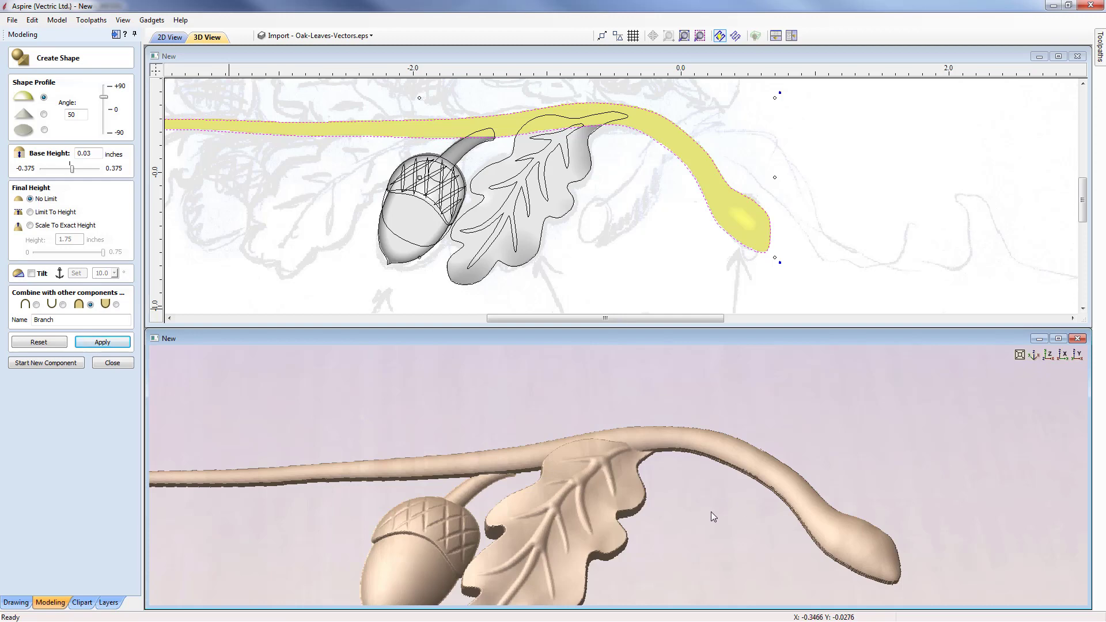
pyautogui.moveTo(711, 511); pyautogui.dragTo(661, 518)
pyautogui.moveTo(656, 487); pyautogui.dragTo(677, 535)
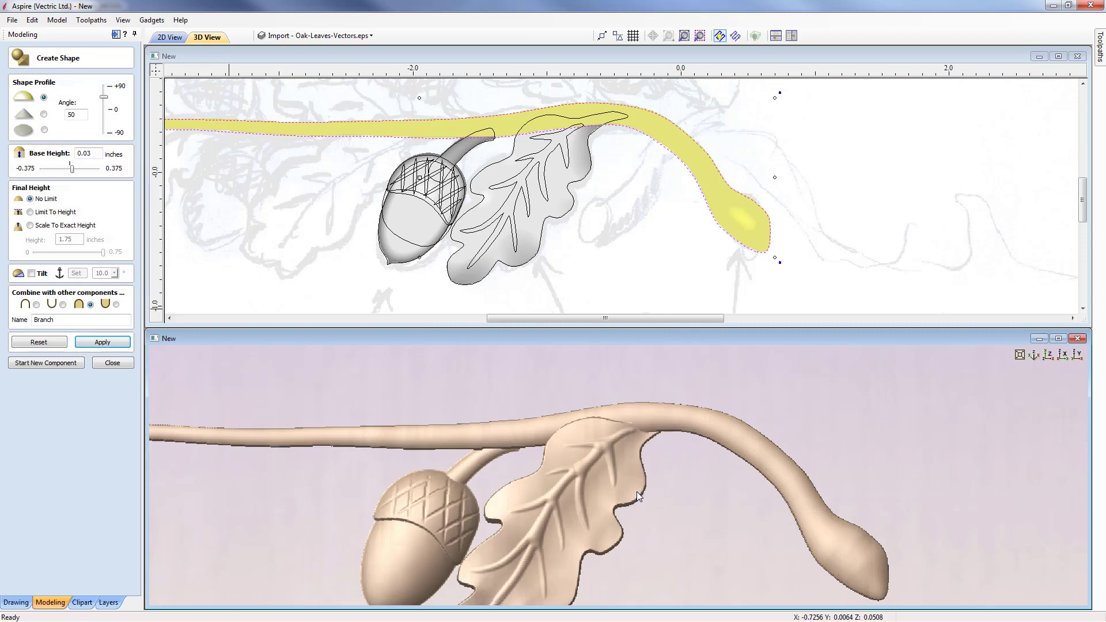
pyautogui.click(113, 362)
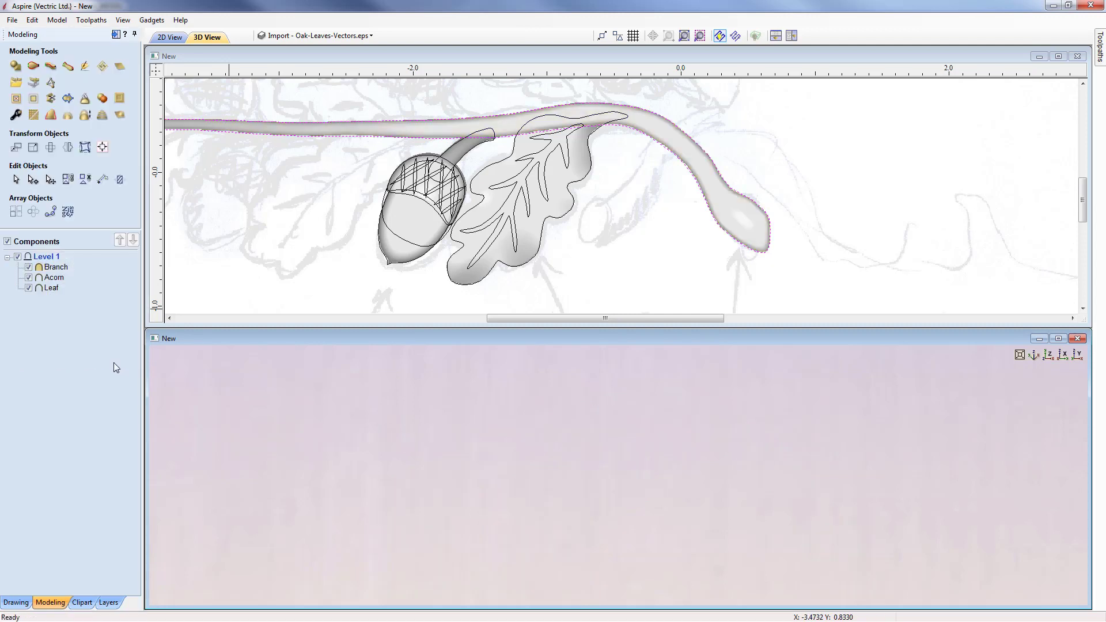
# - Copy the leaf and acorn together along the branch toward its thin end, beside the originals and beneath the stem
pyautogui.click(1058, 56)
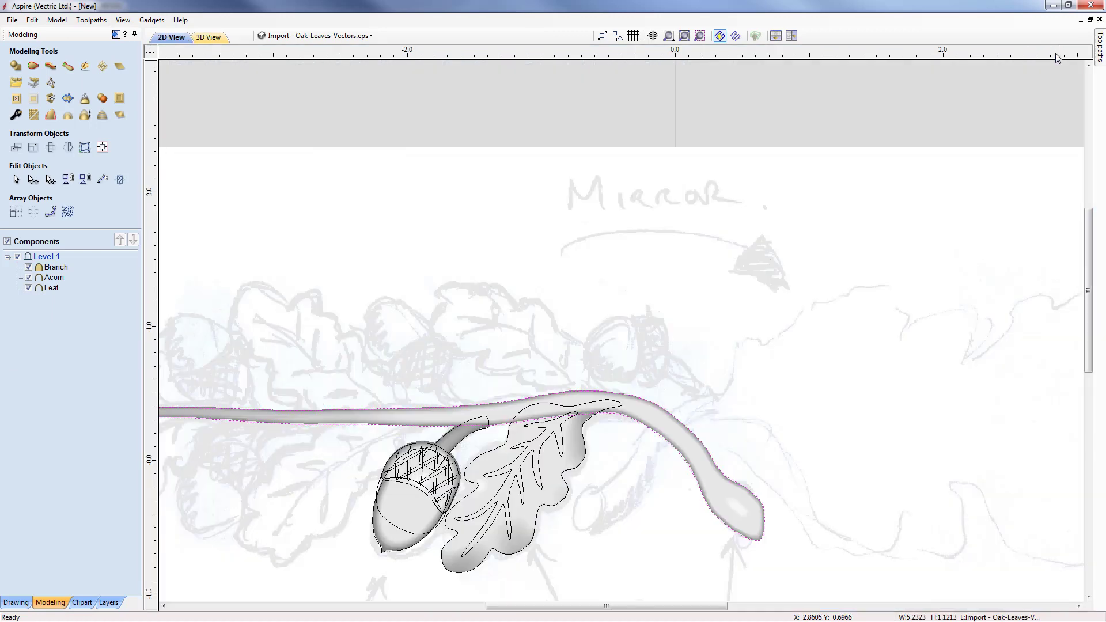
pyautogui.click(685, 35)
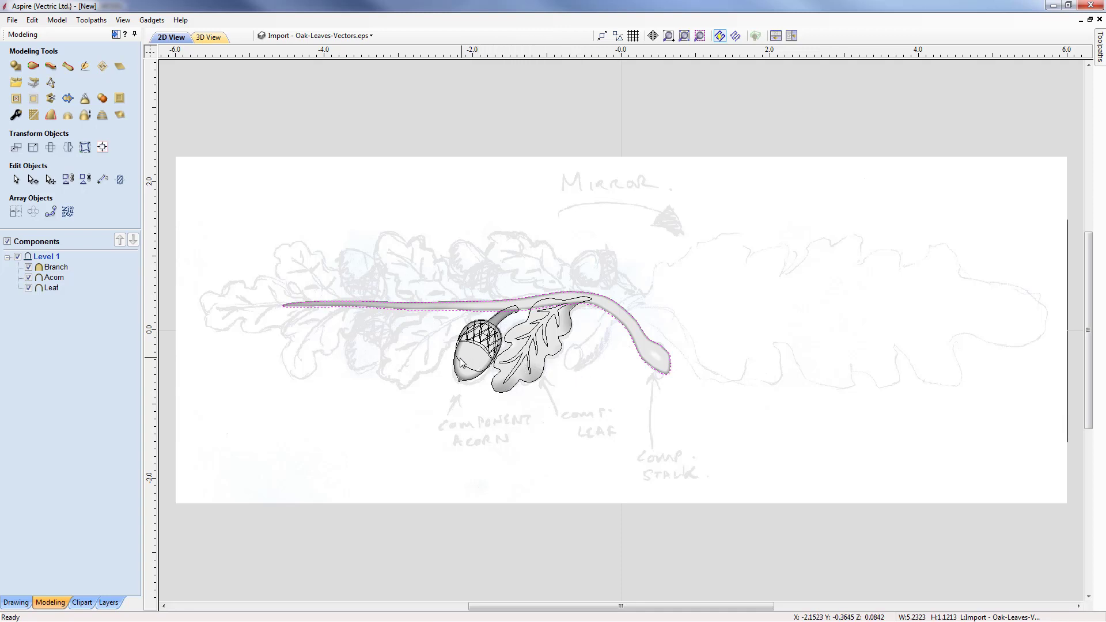
pyautogui.click(534, 261)
pyautogui.click(518, 383)
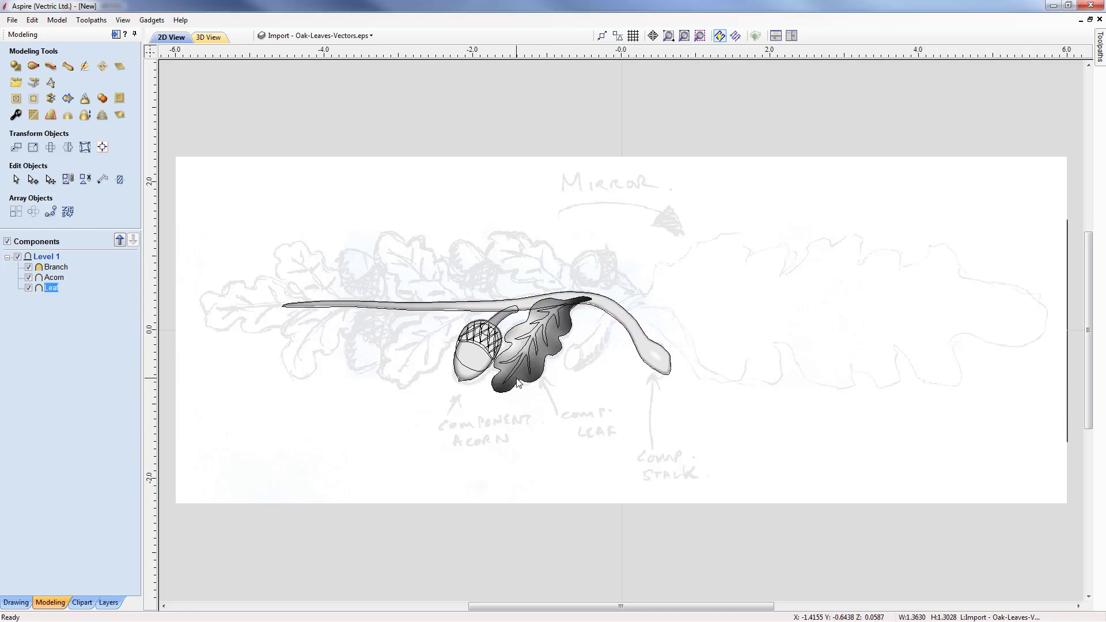
pyautogui.keyDown('shift'); pyautogui.click(474, 366); pyautogui.keyUp('shift')
pyautogui.click(473, 365)
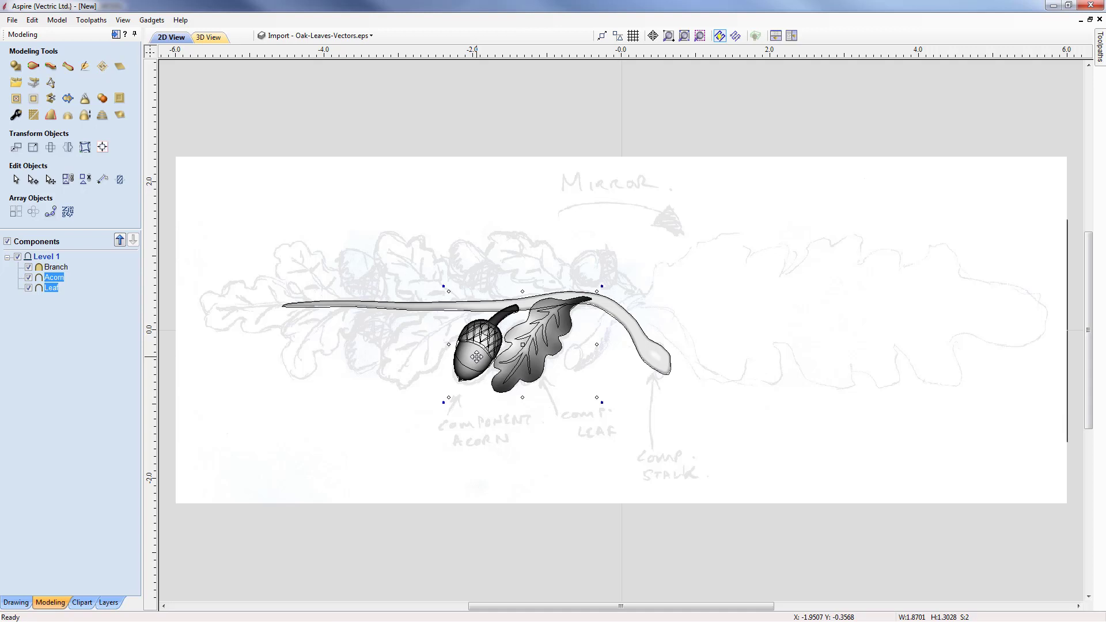
pyautogui.moveTo(476, 357); pyautogui.dragTo(366, 355)
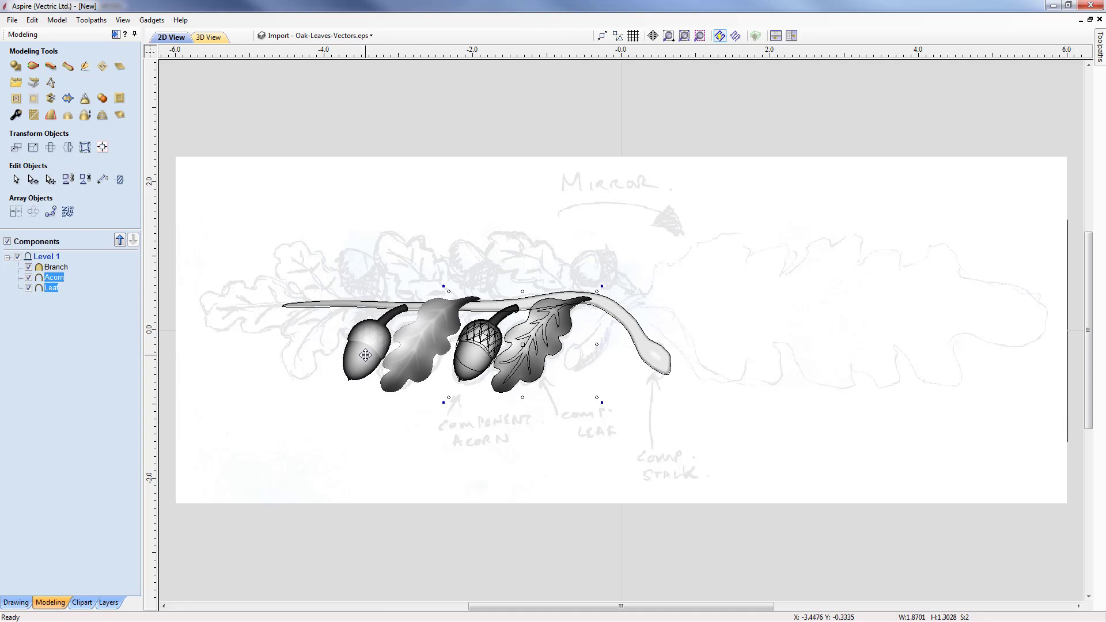
pyautogui.moveTo(366, 355); pyautogui.dragTo(365, 354)
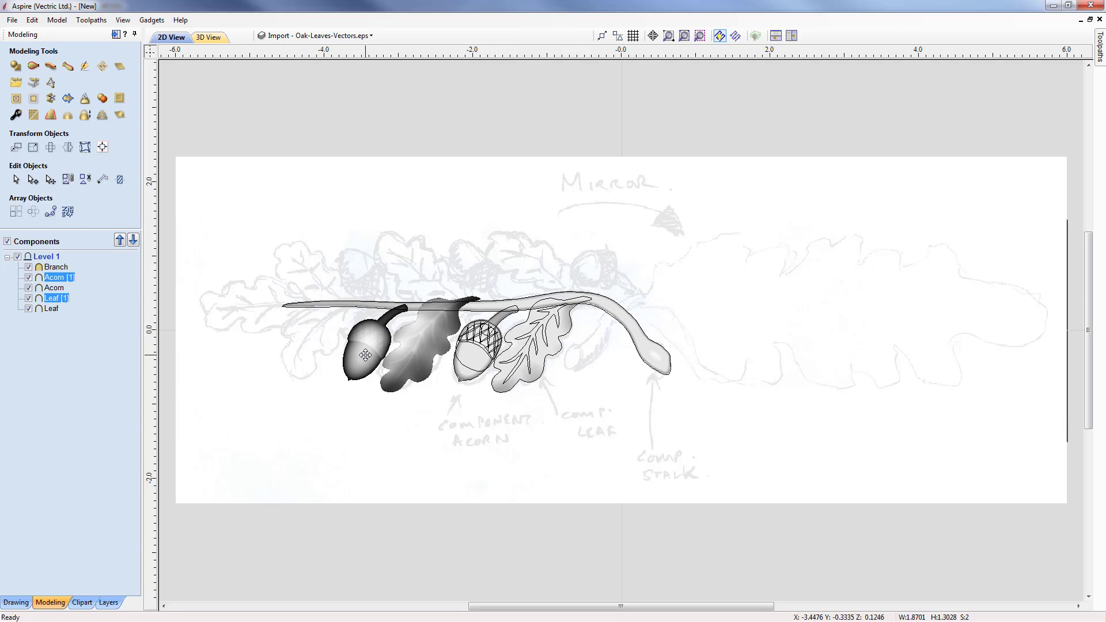
# - Place two more copies of the leaf, one under the thin end of the branch and one beyond its tip
pyautogui.keyDown('shift'); pyautogui.click(366, 356); pyautogui.keyUp('shift')
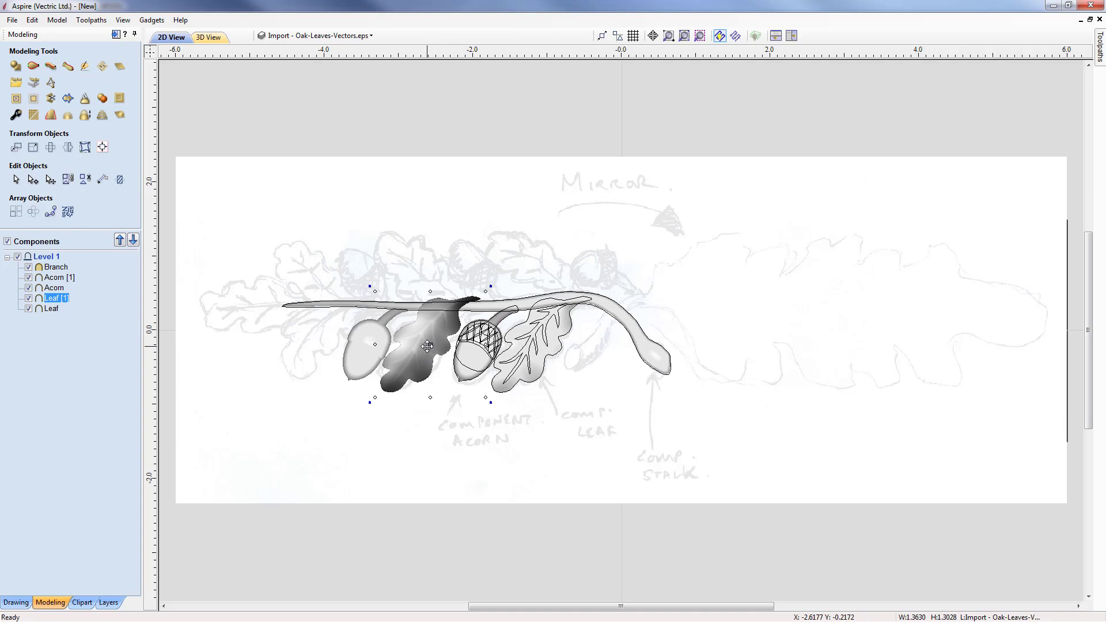
pyautogui.moveTo(428, 347); pyautogui.dragTo(311, 338)
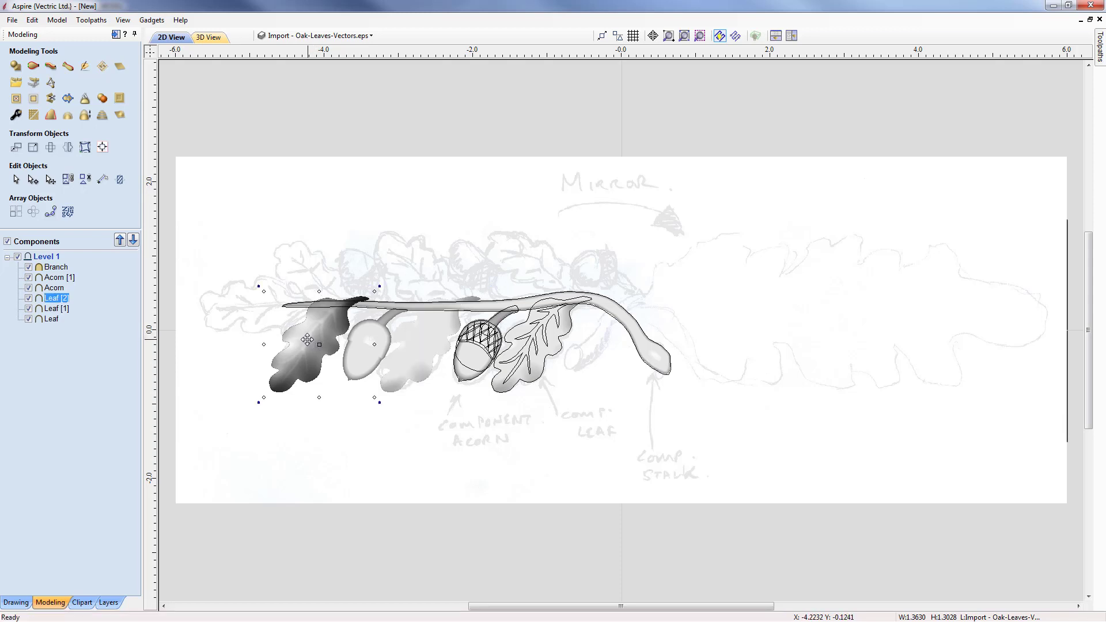
pyautogui.moveTo(306, 336); pyautogui.dragTo(226, 327)
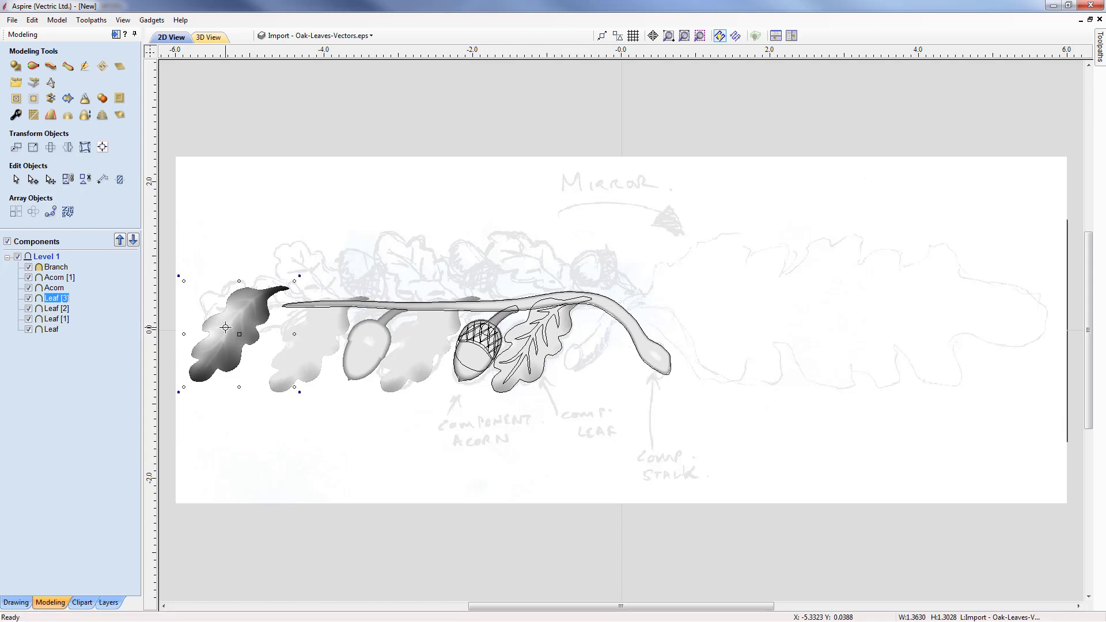
# - Create a vertically flipped mirrored copy of the three leaves and two acorns under the branch, without flipping about the job center
pyautogui.click(333, 329)
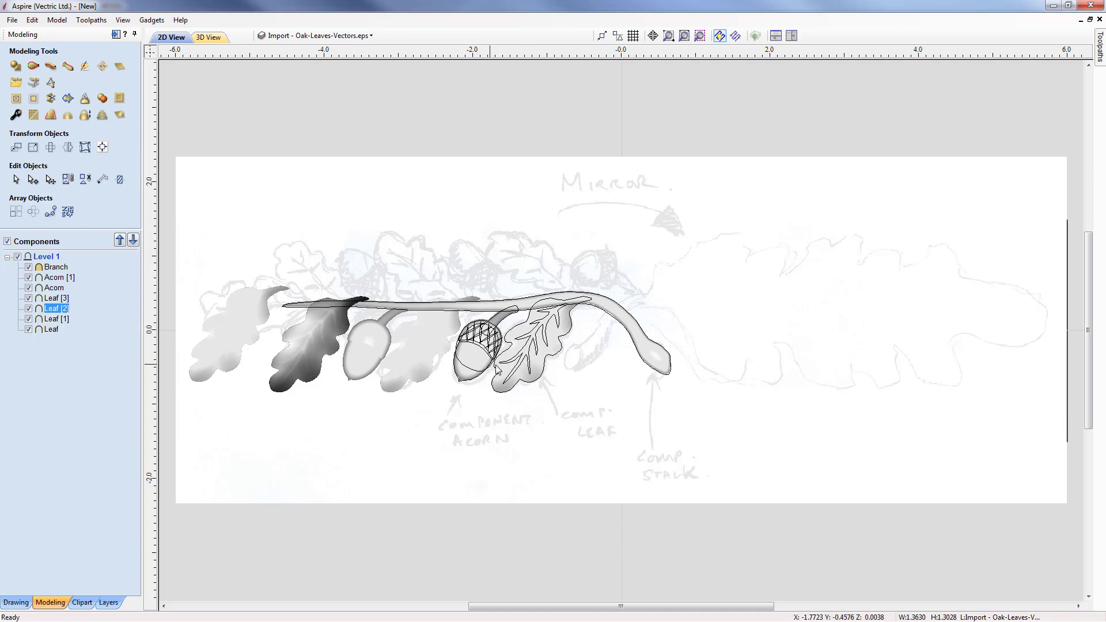
pyautogui.keyDown('shift'); pyautogui.click(370, 351); pyautogui.keyUp('shift')
pyautogui.keyDown('shift'); pyautogui.click(422, 355); pyautogui.keyUp('shift')
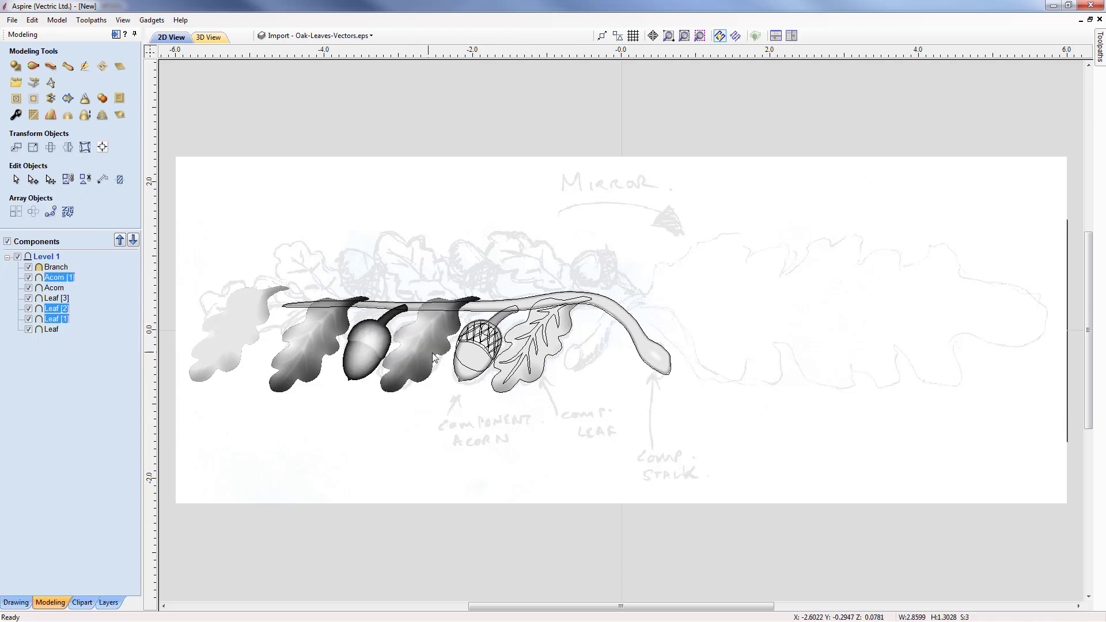
pyautogui.keyDown('shift'); pyautogui.click(467, 362); pyautogui.keyUp('shift')
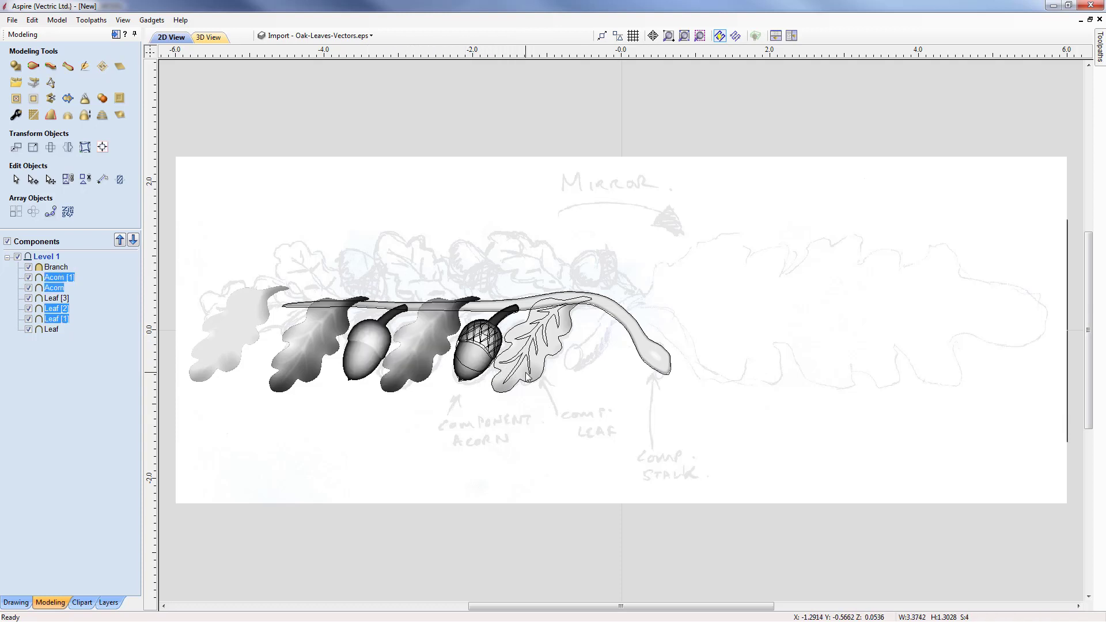
pyautogui.keyDown('shift'); pyautogui.click(525, 375); pyautogui.keyUp('shift')
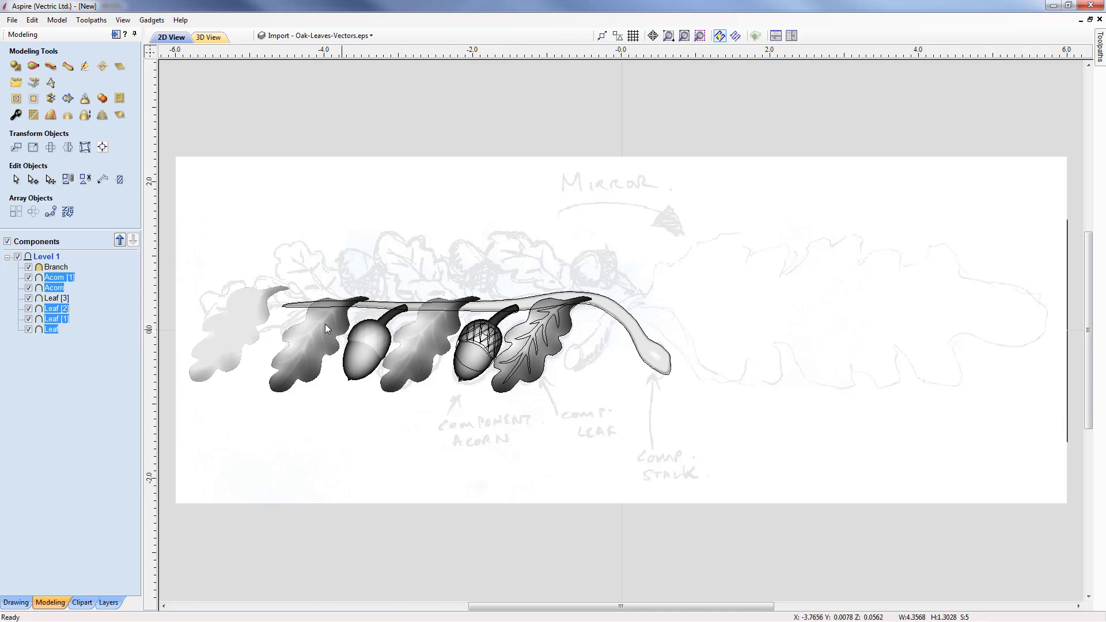
pyautogui.click(70, 149)
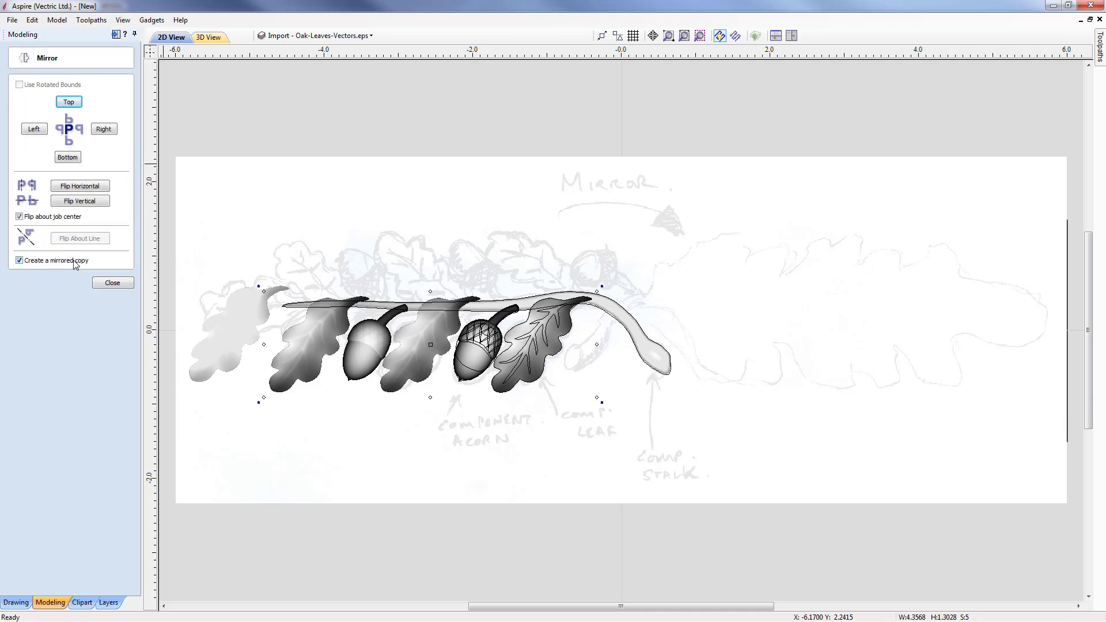
pyautogui.click(19, 217)
pyautogui.click(80, 201)
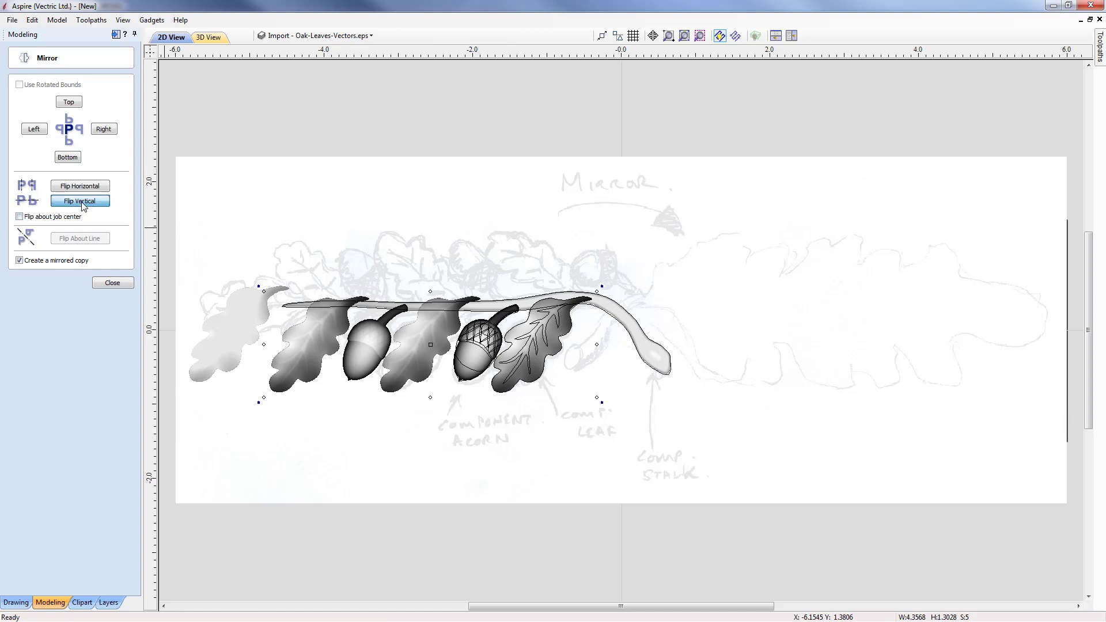
pyautogui.click(80, 201)
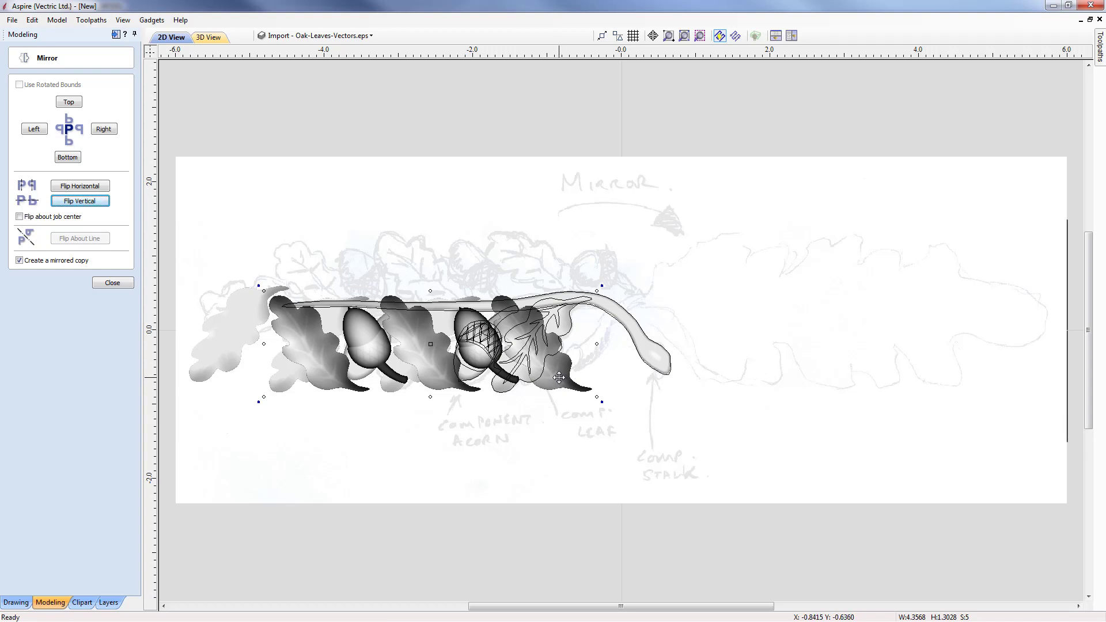
# - Move the mirrored leaves and acorns above the branch so their stalks meet it, finish mirroring, and check the layout from above in 3D
pyautogui.moveTo(559, 378); pyautogui.dragTo(565, 282)
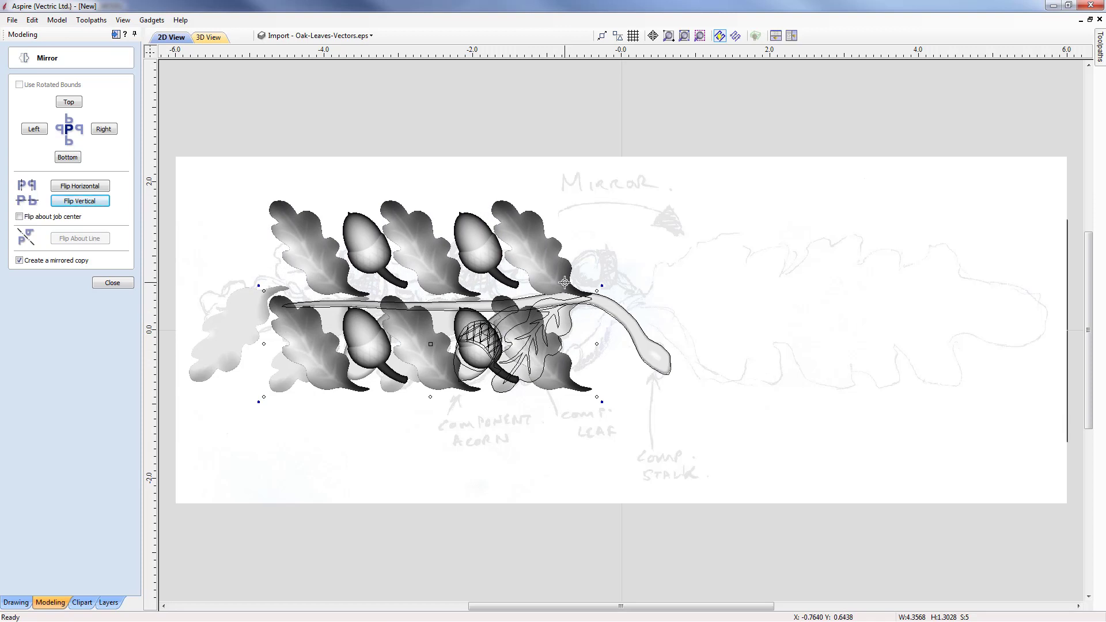
pyautogui.moveTo(564, 282); pyautogui.dragTo(564, 282)
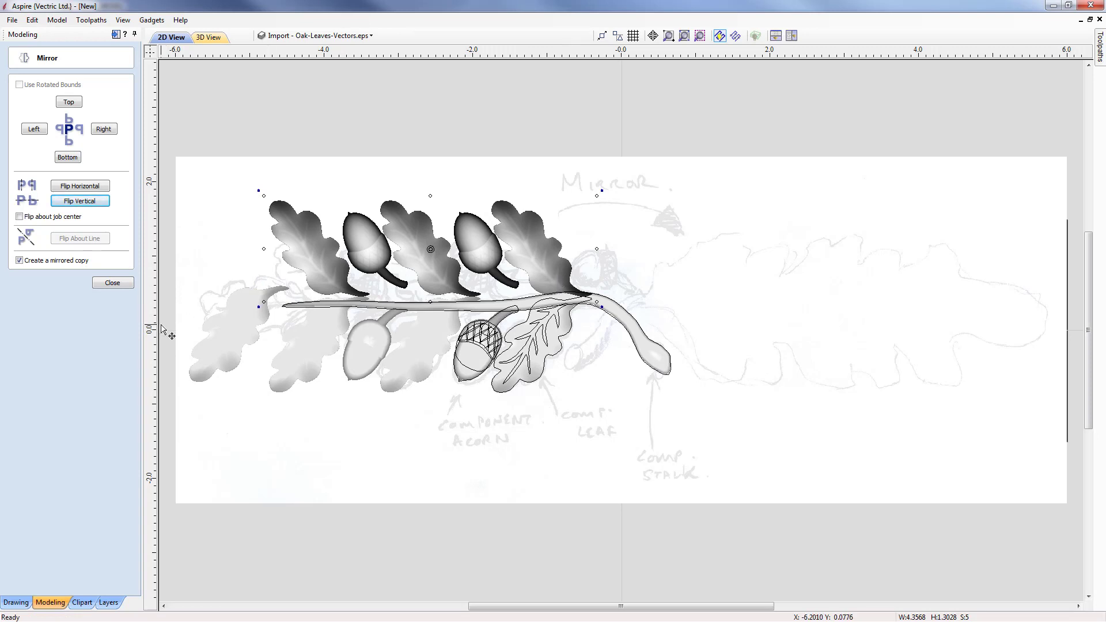
pyautogui.click(112, 283)
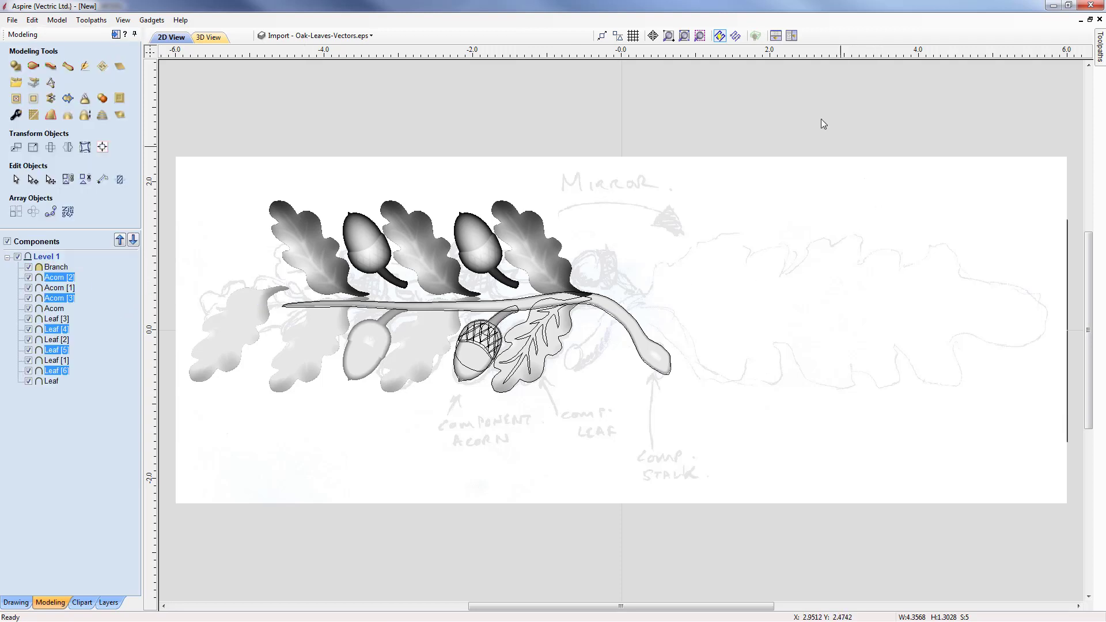
pyautogui.click(776, 36)
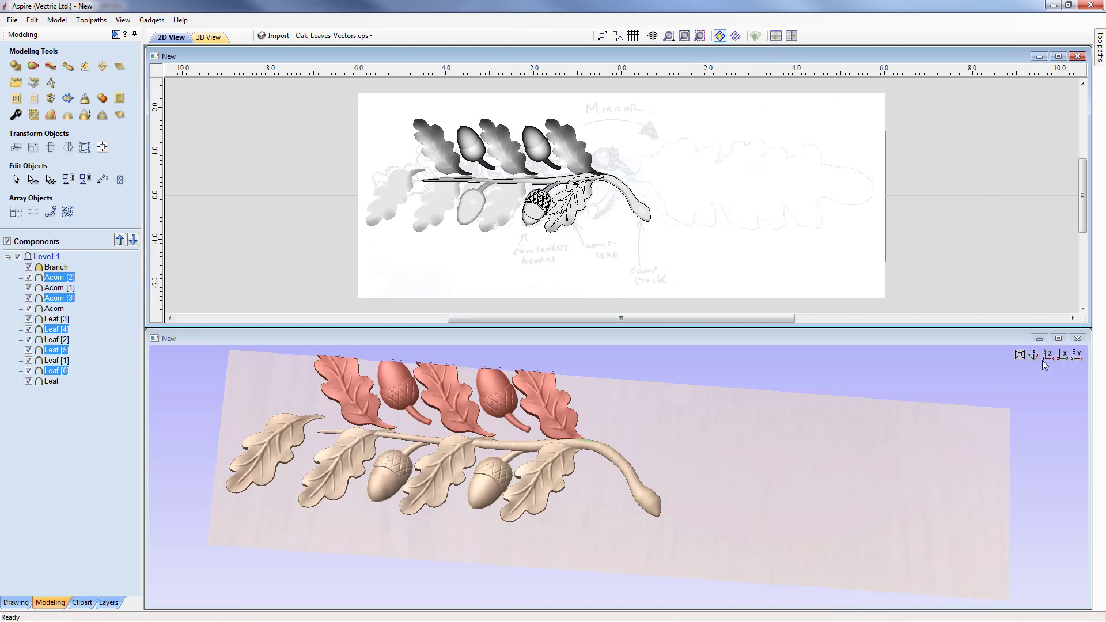
pyautogui.click(1048, 356)
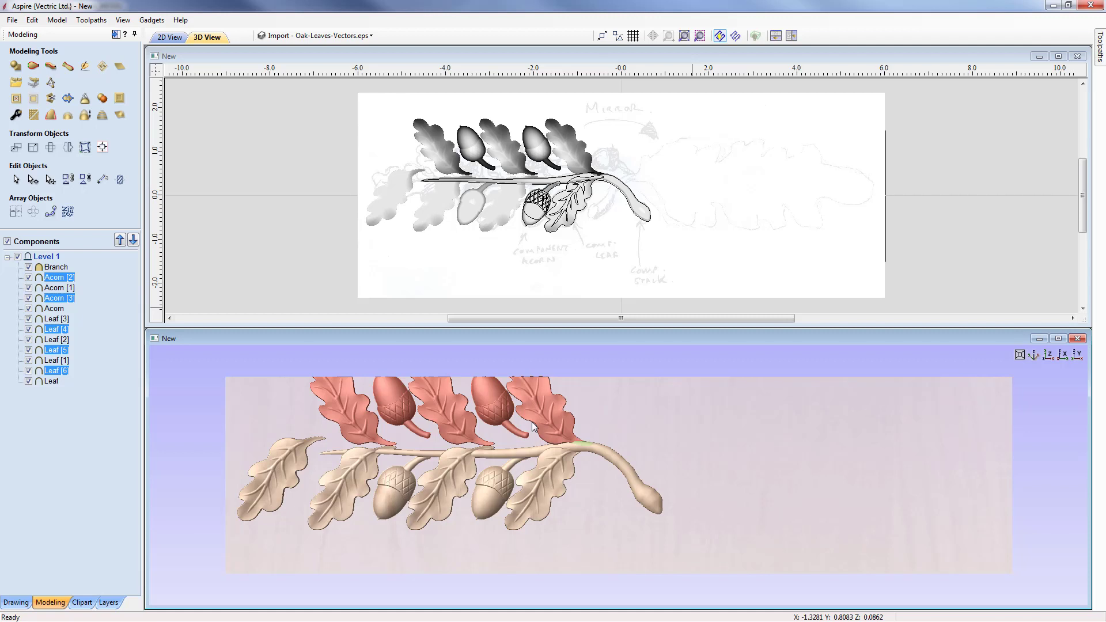
# - Select all the components from Leaf to Branch and centre them vertically in the material
pyautogui.click(52, 382)
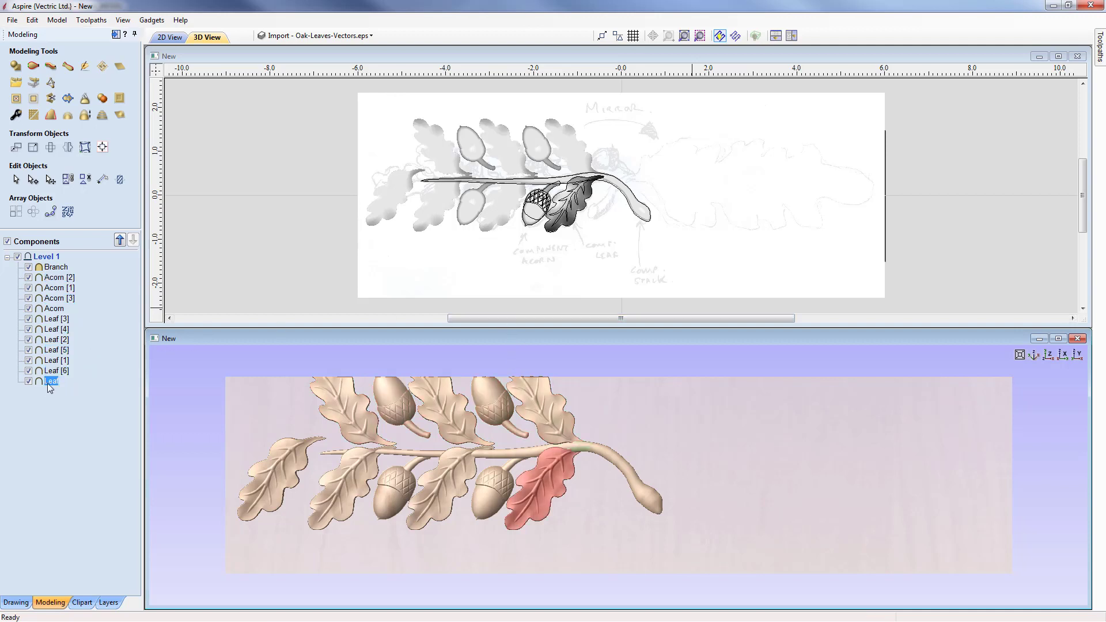
pyautogui.keyDown('shift'); pyautogui.click(55, 268); pyautogui.keyUp('shift')
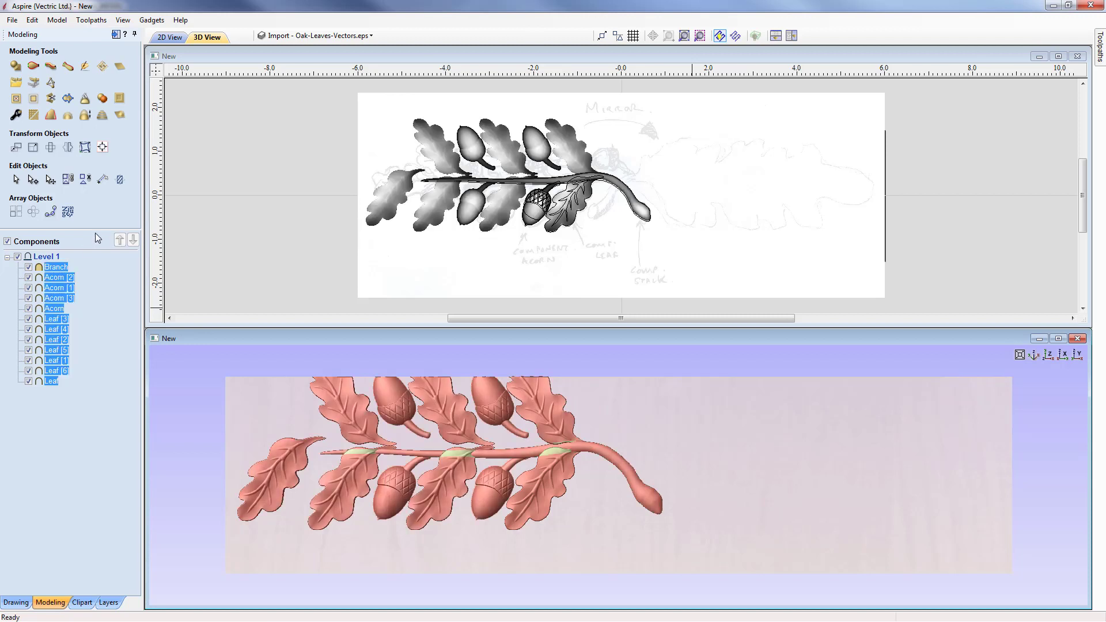
pyautogui.click(103, 148)
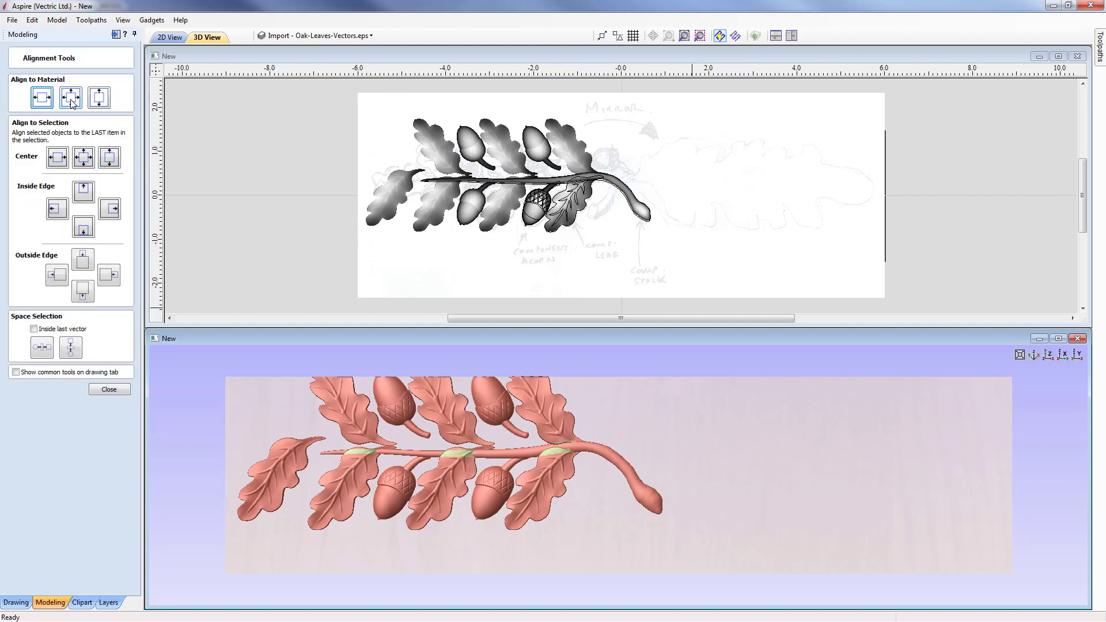
pyautogui.click(101, 103)
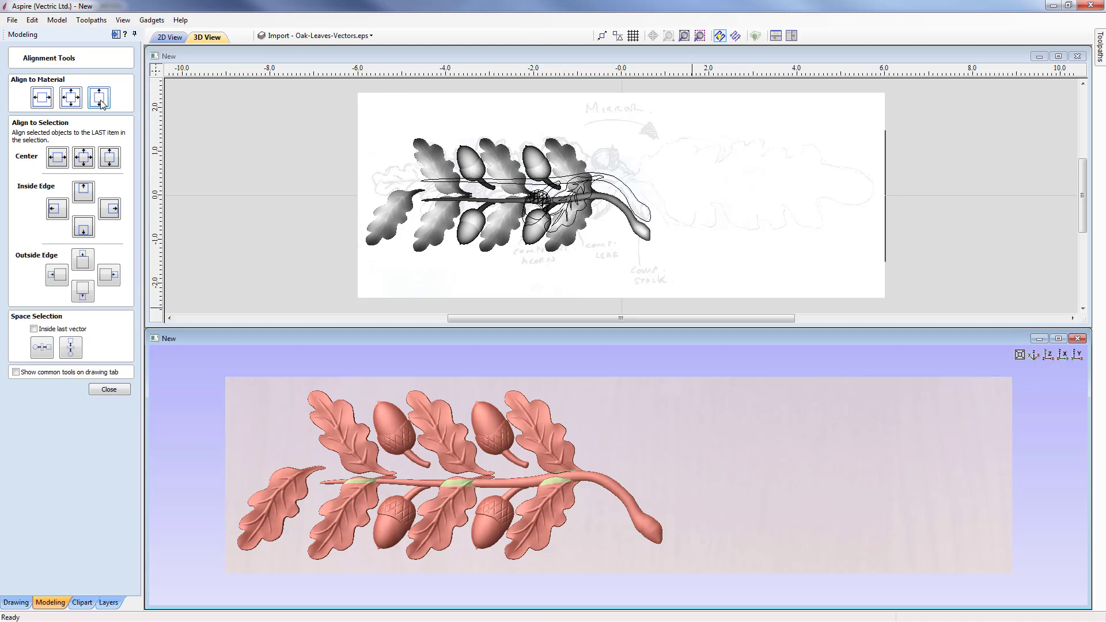
pyautogui.click(110, 390)
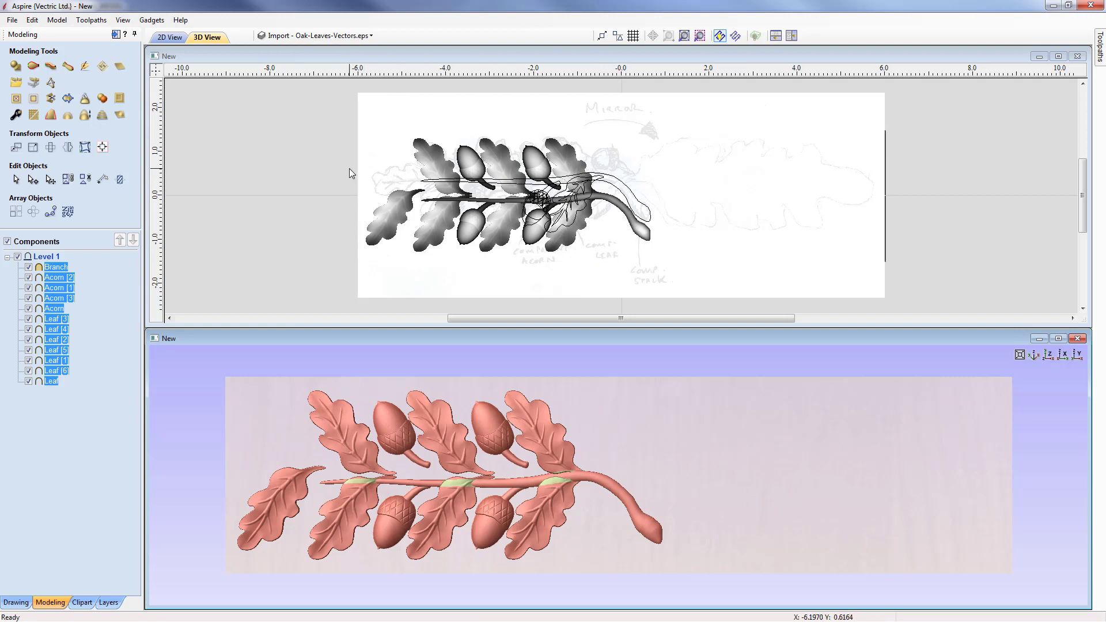
# - Move the leftover leaf, acorn and branch outline vectors onto a new hidden layer named Vectors
pyautogui.moveTo(351, 173); pyautogui.dragTo(660, 235)
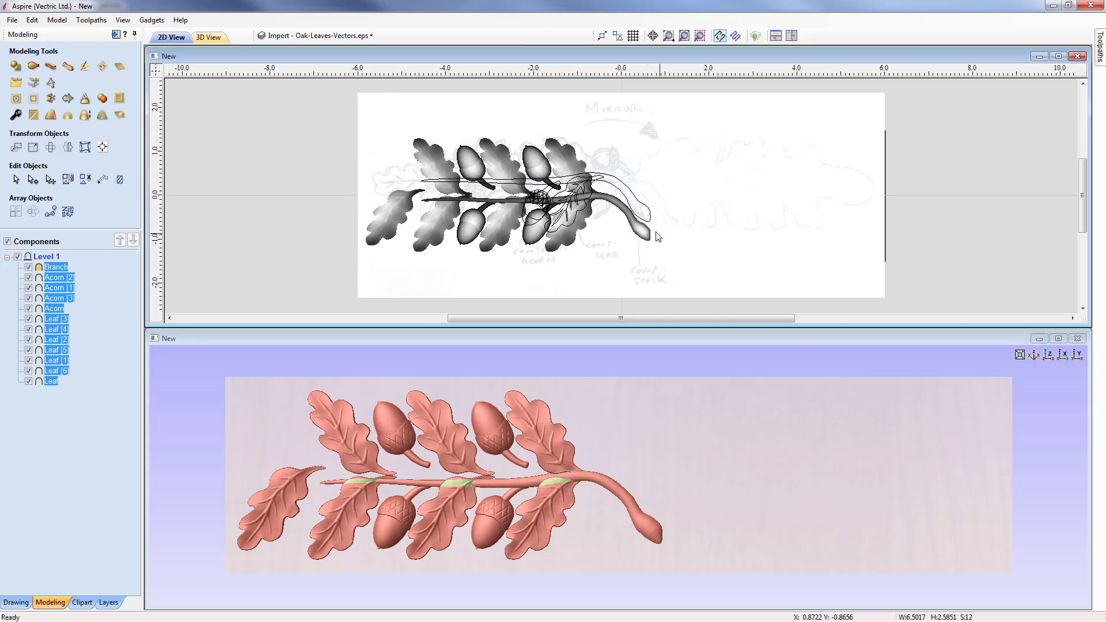
pyautogui.click(476, 186)
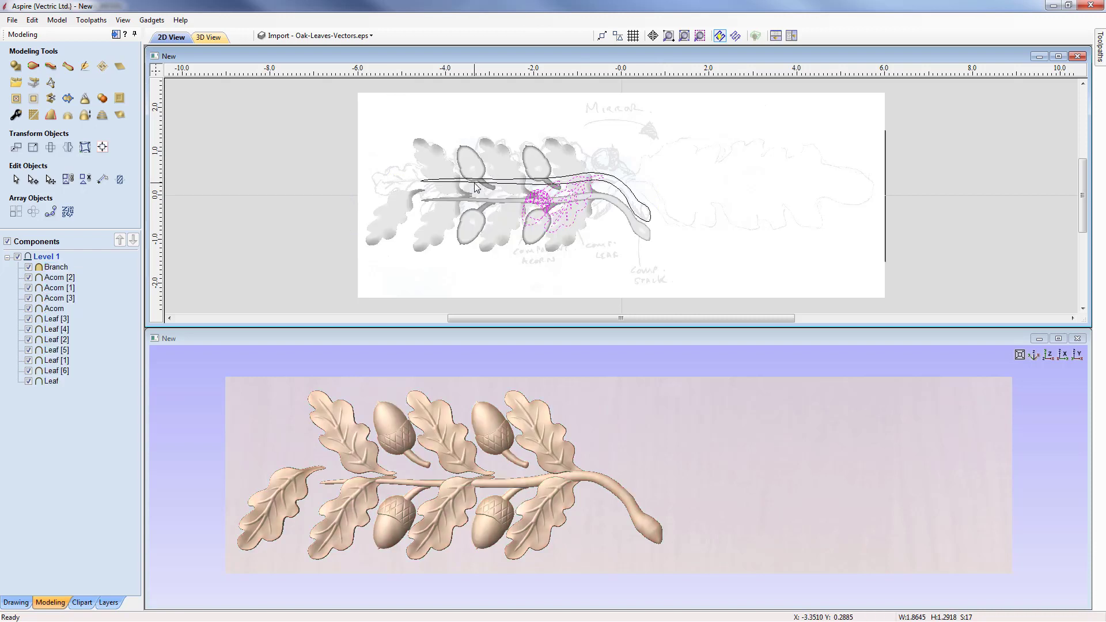
pyautogui.keyDown('shift'); pyautogui.click(493, 183); pyautogui.keyUp('shift')
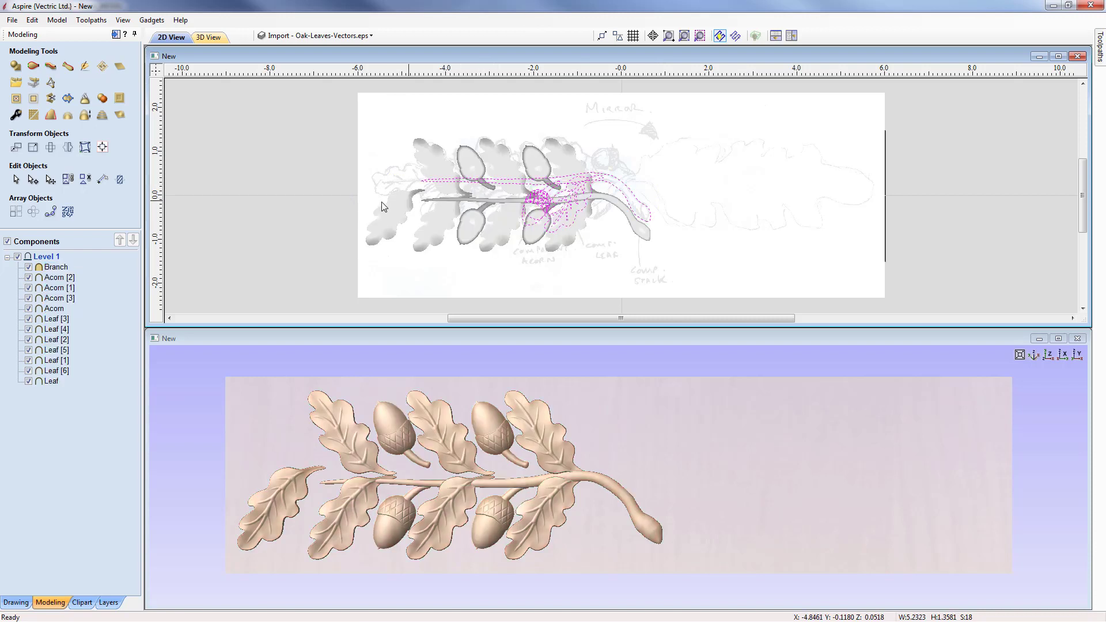
pyautogui.rightClick(511, 189)
pyautogui.moveTo(567, 467)
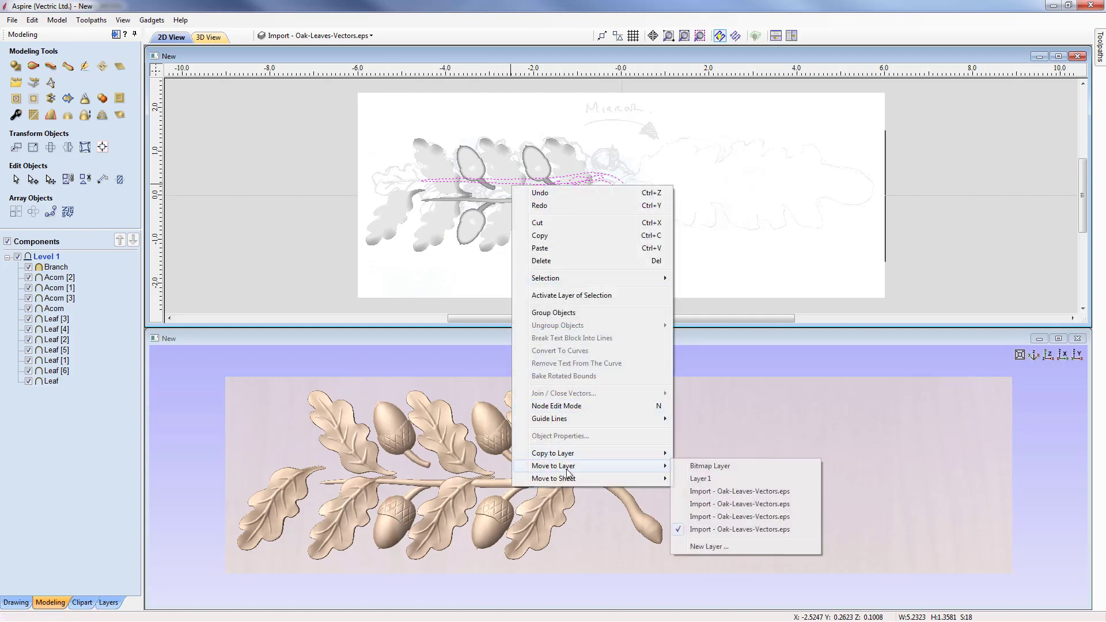
pyautogui.click(731, 548)
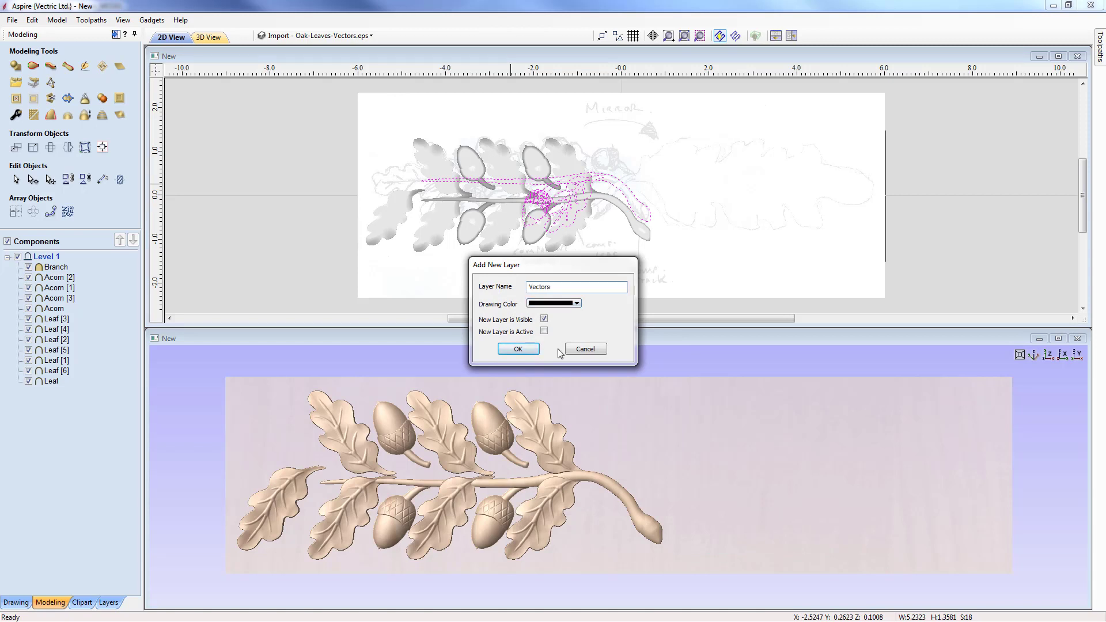
pyautogui.click(544, 320)
pyautogui.click(518, 349)
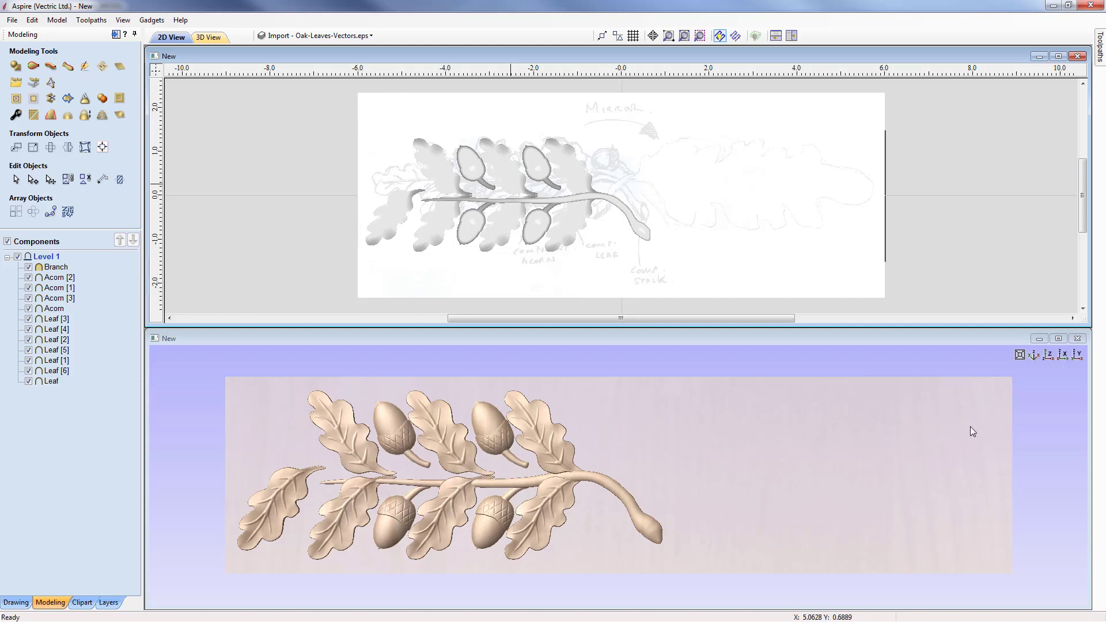
# - In an enlarged 3D view, shrink and rotate the lower leaf nearest the thick stalk to about 1.11 by 1.40, with its stem meeting the branch
pyautogui.click(1059, 338)
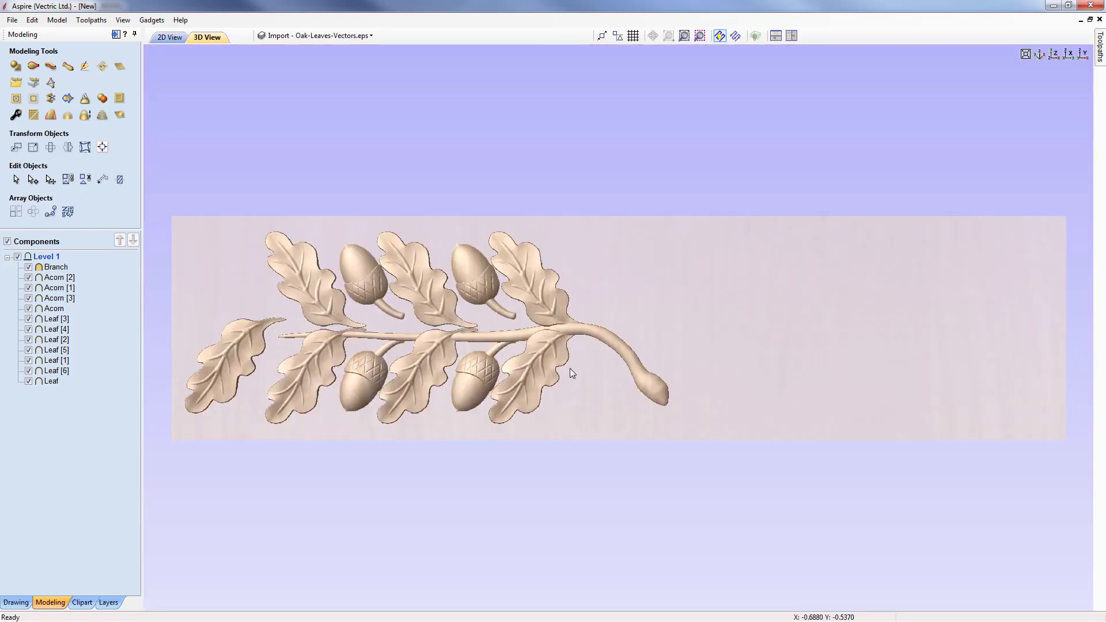
pyautogui.moveTo(569, 368); pyautogui.dragTo(751, 372, button='middle')
pyautogui.scroll(3, 717, 365)
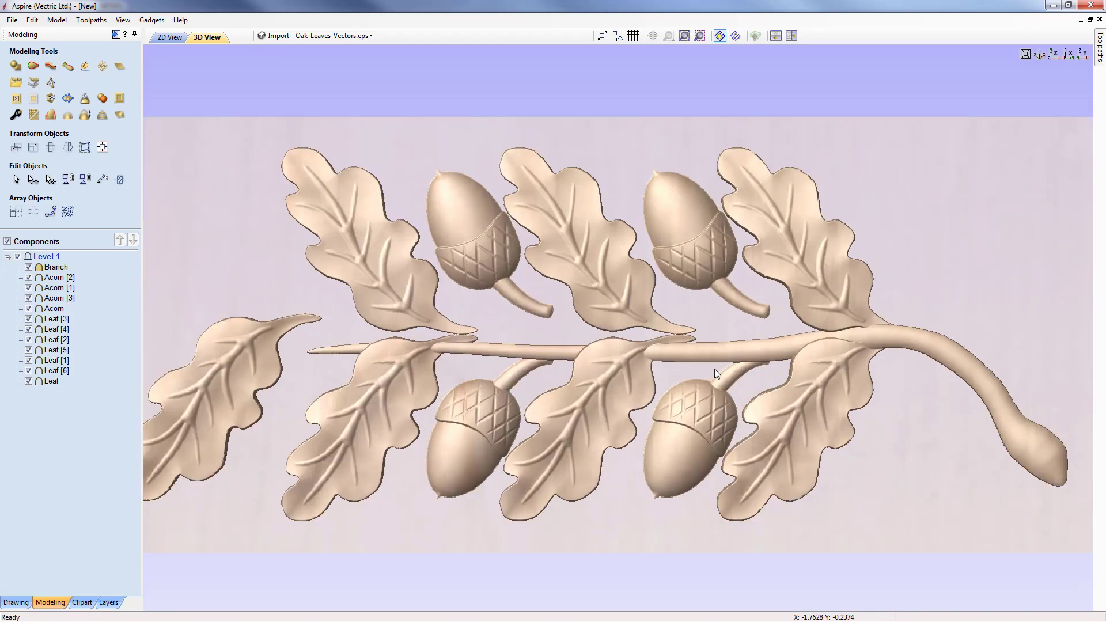
pyautogui.moveTo(478, 355); pyautogui.dragTo(417, 355, button='middle')
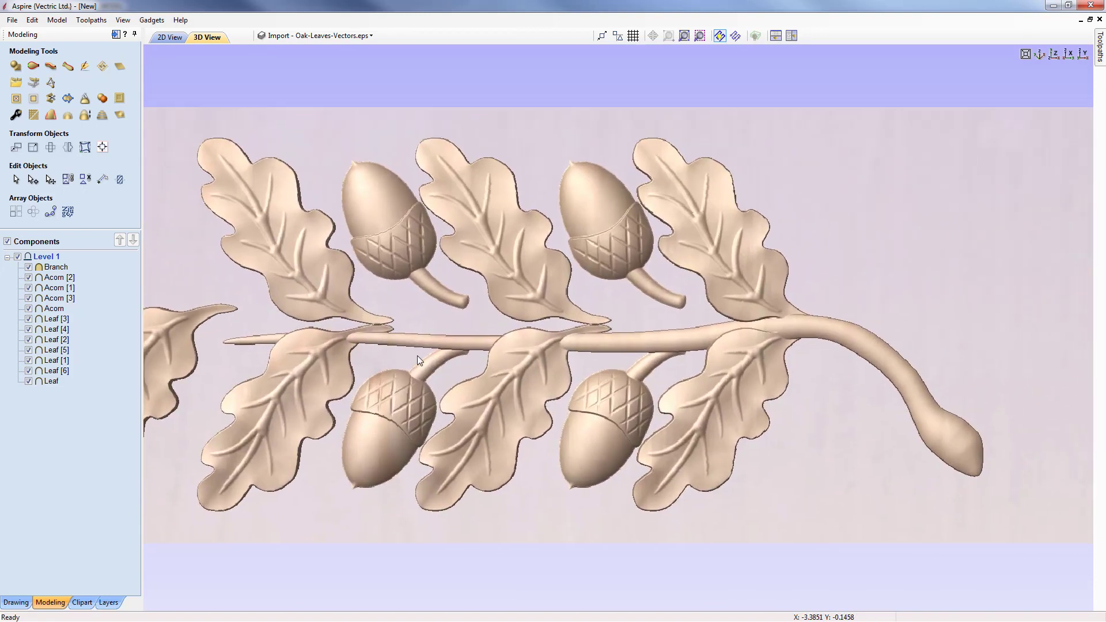
pyautogui.click(728, 450)
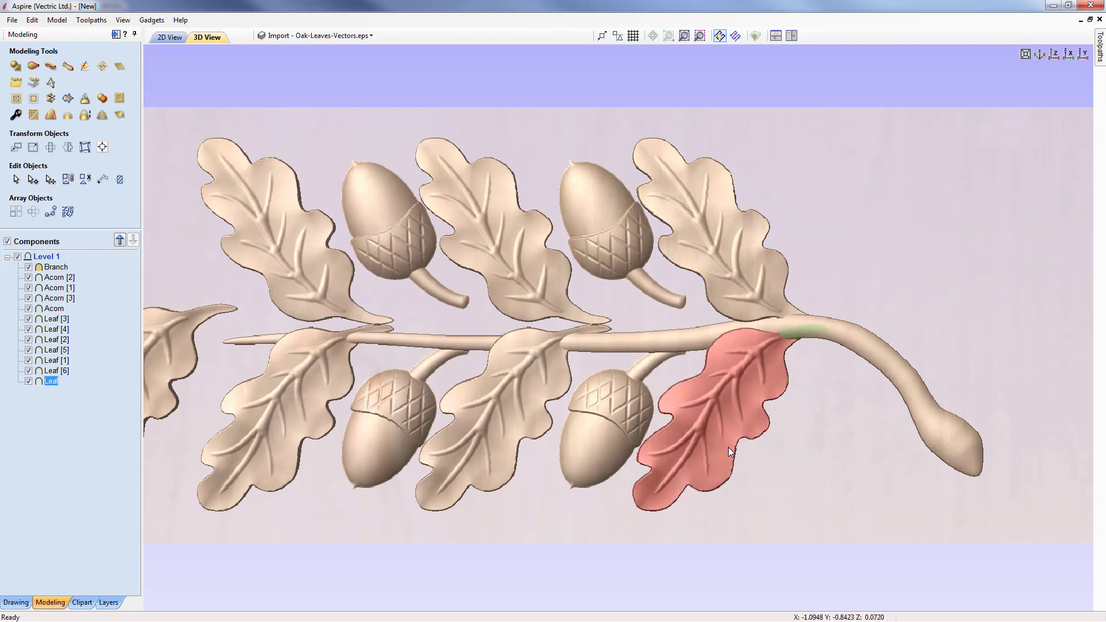
pyautogui.click(724, 447)
pyautogui.moveTo(626, 517); pyautogui.dragTo(644, 507)
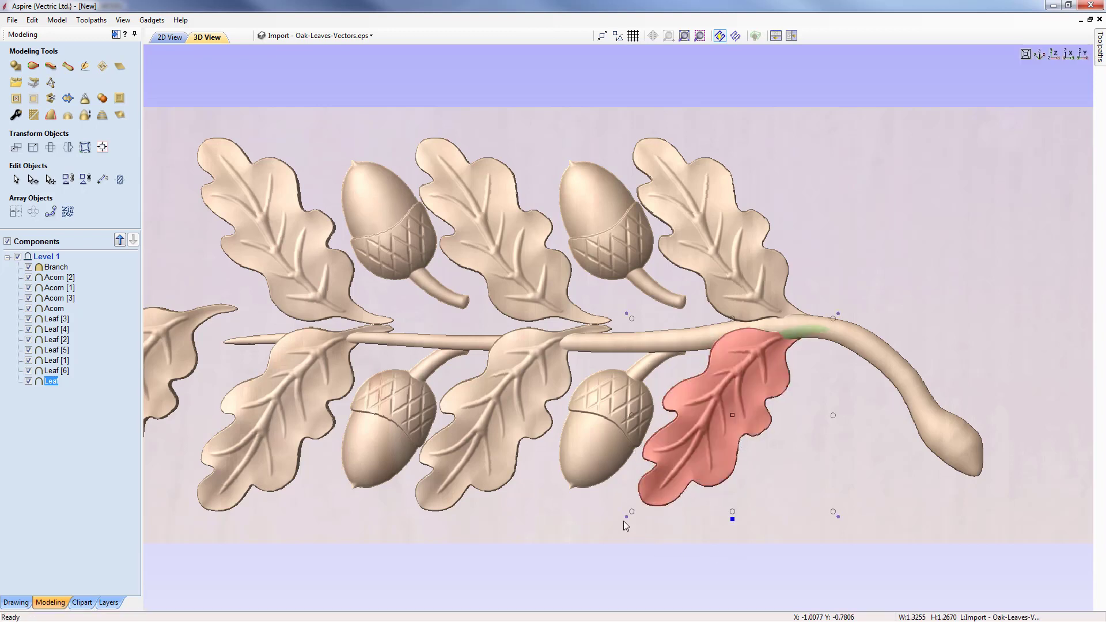
pyautogui.moveTo(628, 520); pyautogui.dragTo(657, 522)
pyautogui.moveTo(739, 427); pyautogui.dragTo(732, 439)
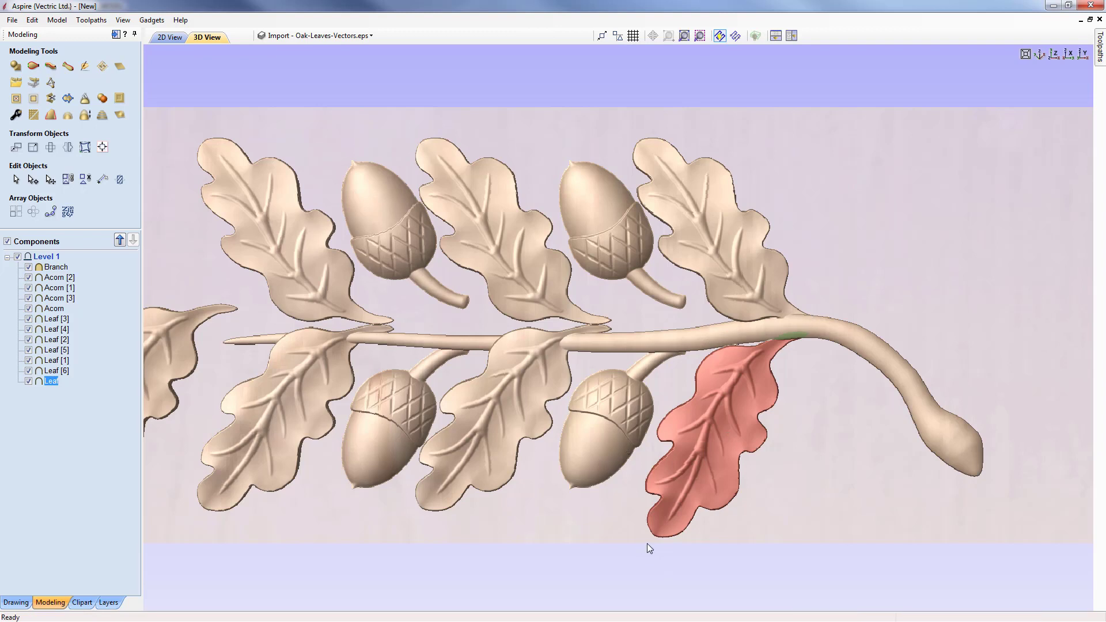
pyautogui.moveTo(647, 544); pyautogui.dragTo(654, 538)
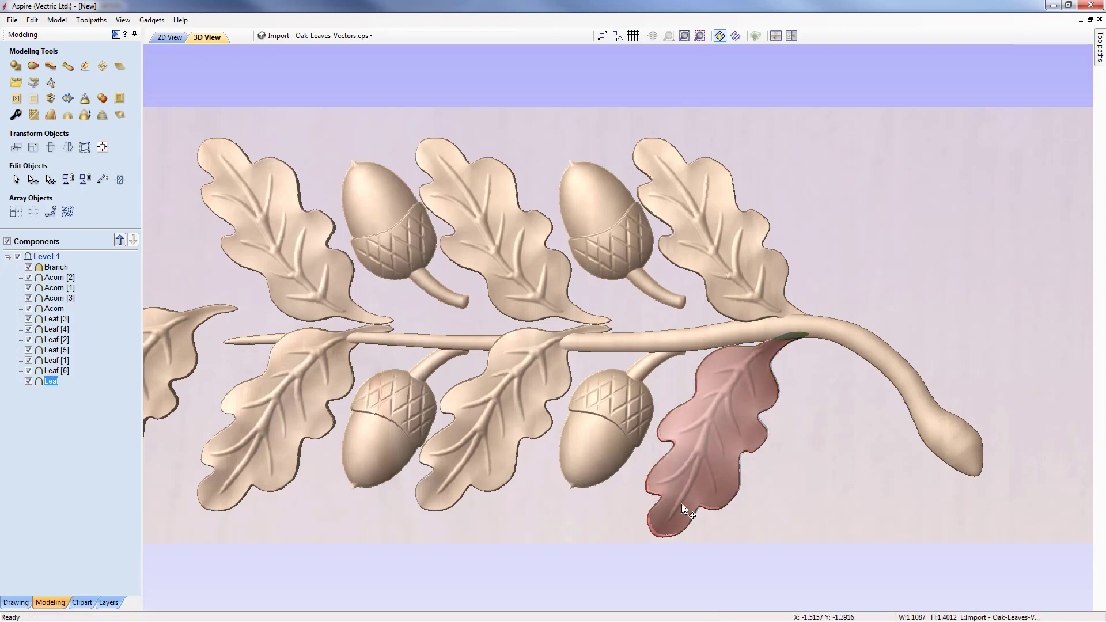
pyautogui.moveTo(714, 451); pyautogui.dragTo(718, 453)
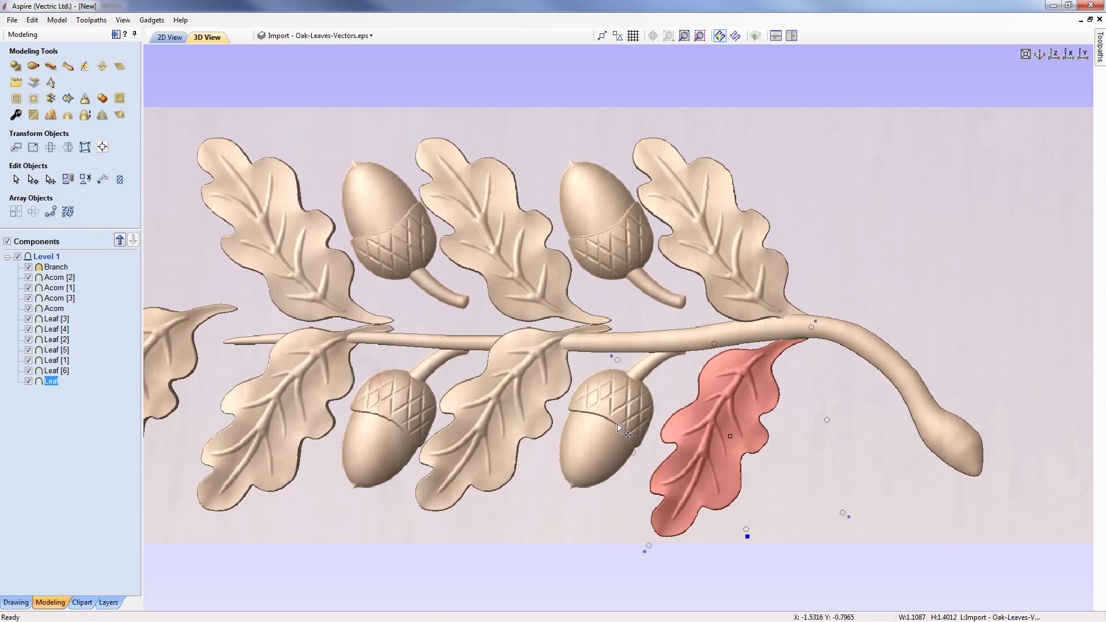
# - Scale the lower acorn nearest the thick stalk down to about 0.83 by 0.97 and adjust its position against the branch
pyautogui.click(617, 423)
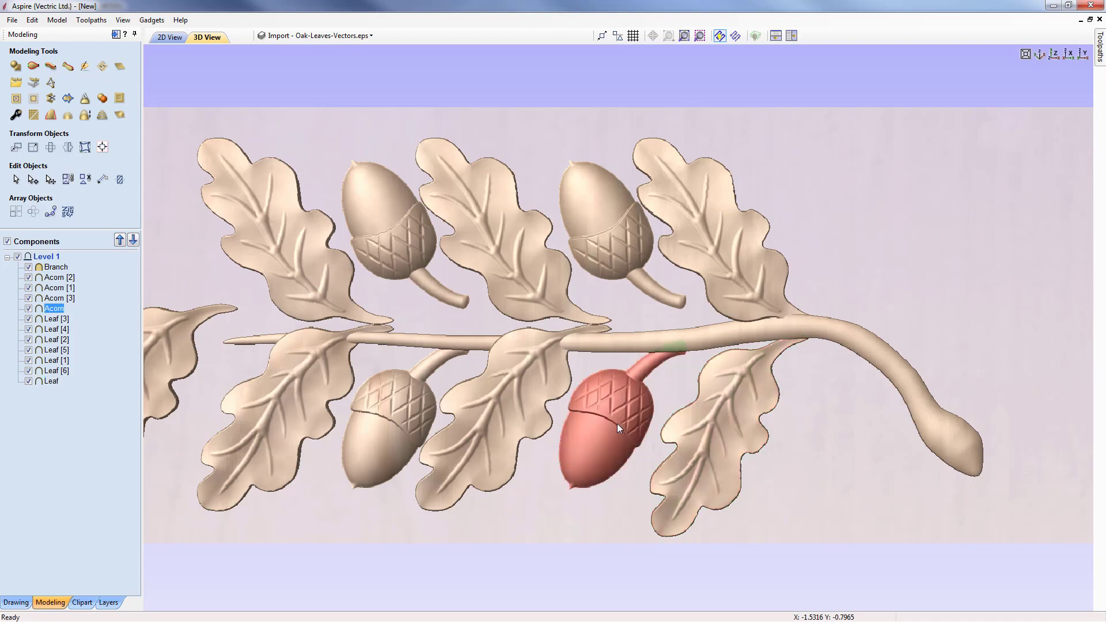
pyautogui.click(617, 424)
pyautogui.moveTo(558, 495); pyautogui.dragTo(566, 485)
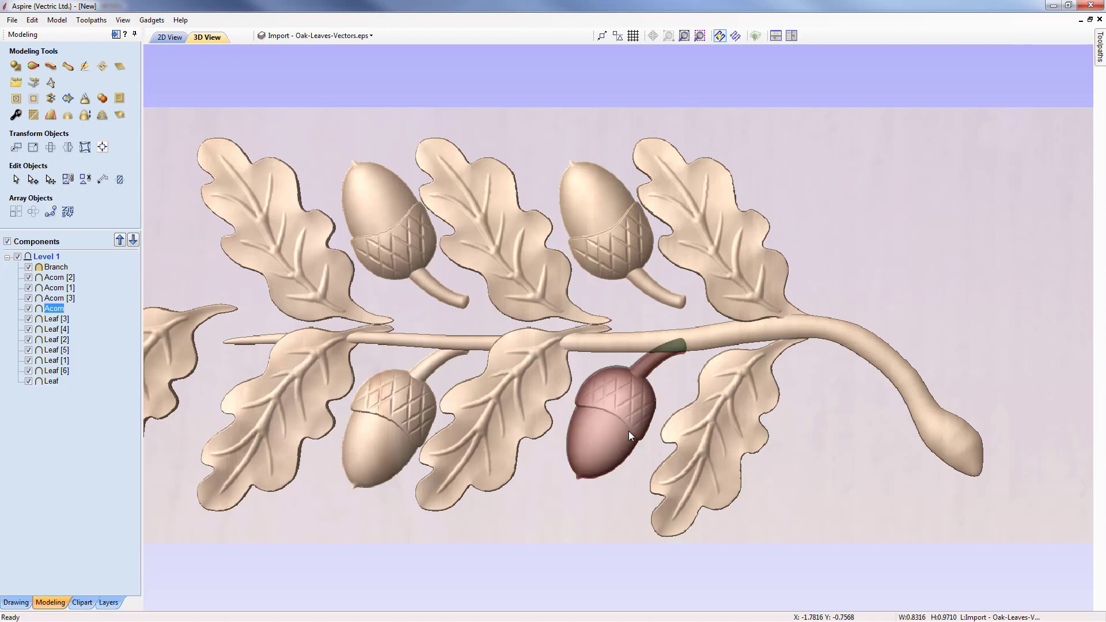
# - Shrink and rotate the middle lower leaf to about 1.07 by 1.33, joining the branch, and nudge the acorn on its left closer to the branch
pyautogui.click(489, 427)
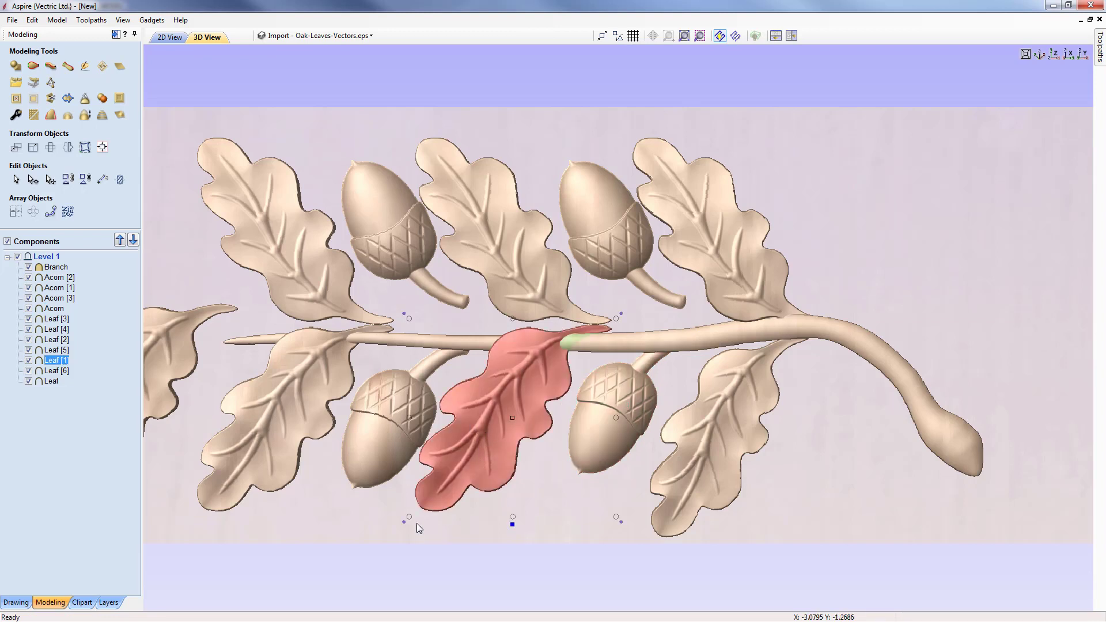
pyautogui.moveTo(408, 515); pyautogui.dragTo(440, 489)
pyautogui.moveTo(500, 436); pyautogui.dragTo(491, 451)
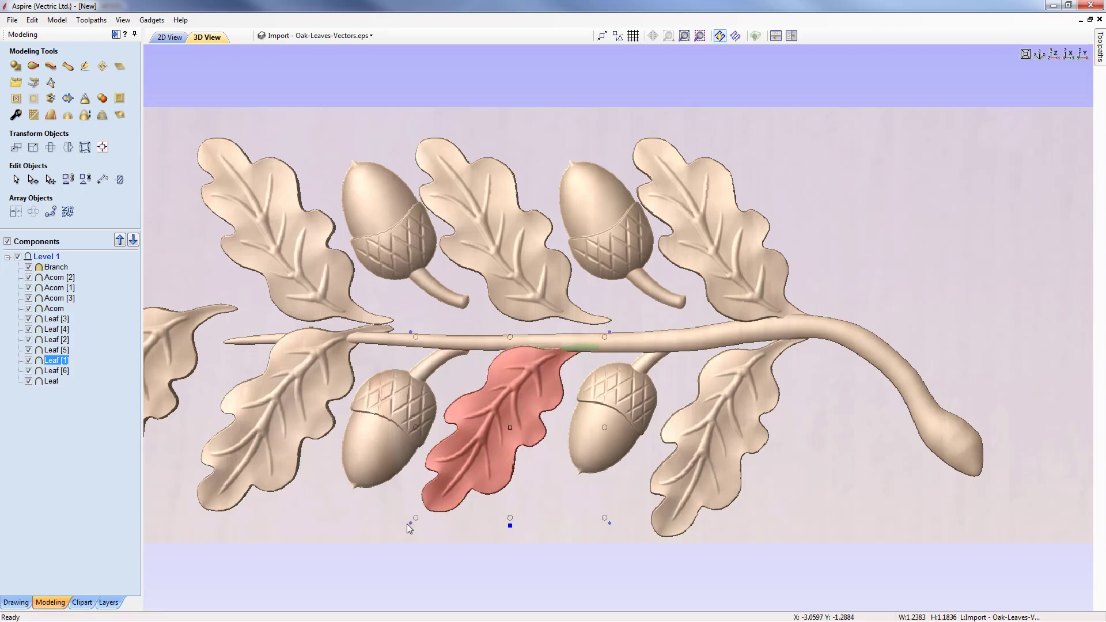
pyautogui.moveTo(409, 524); pyautogui.dragTo(426, 538)
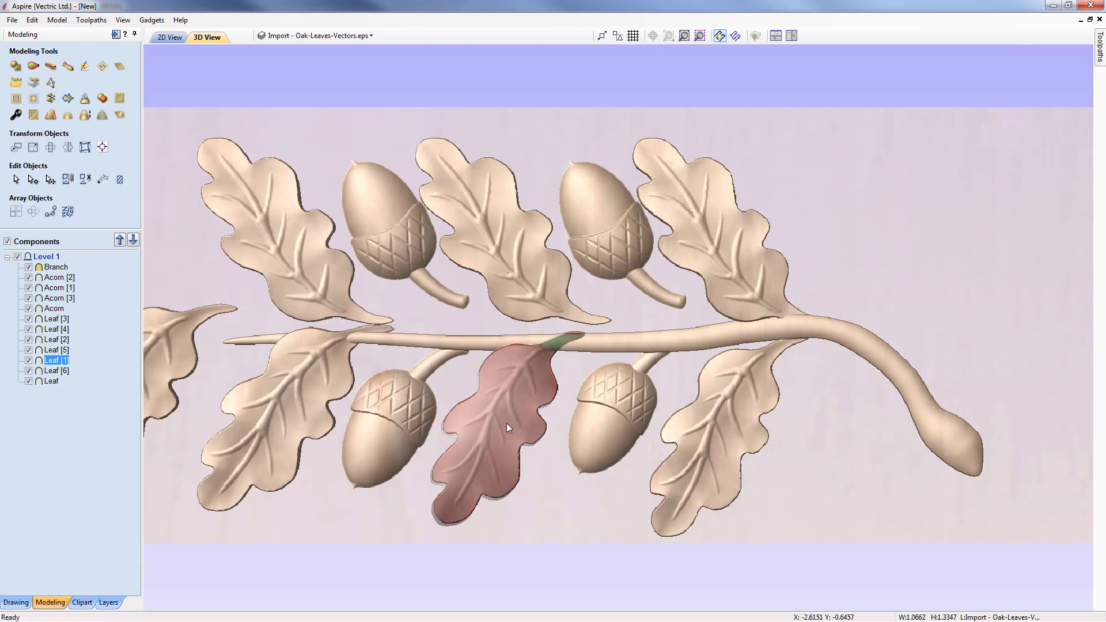
pyautogui.moveTo(507, 423); pyautogui.dragTo(506, 427)
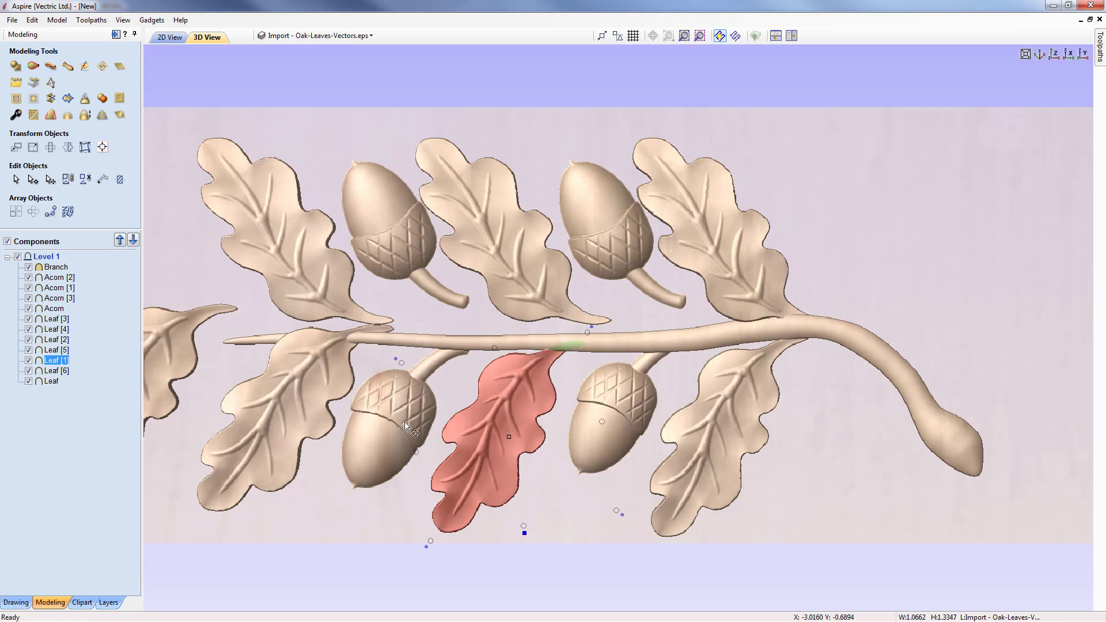
pyautogui.click(404, 424)
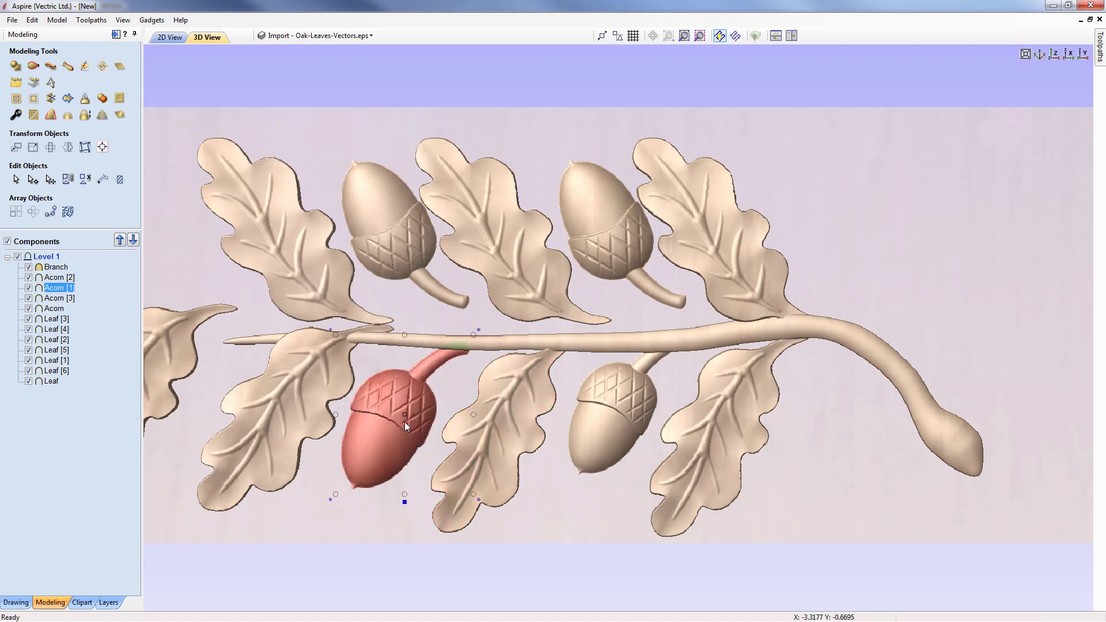
pyautogui.moveTo(407, 425); pyautogui.dragTo(410, 422)
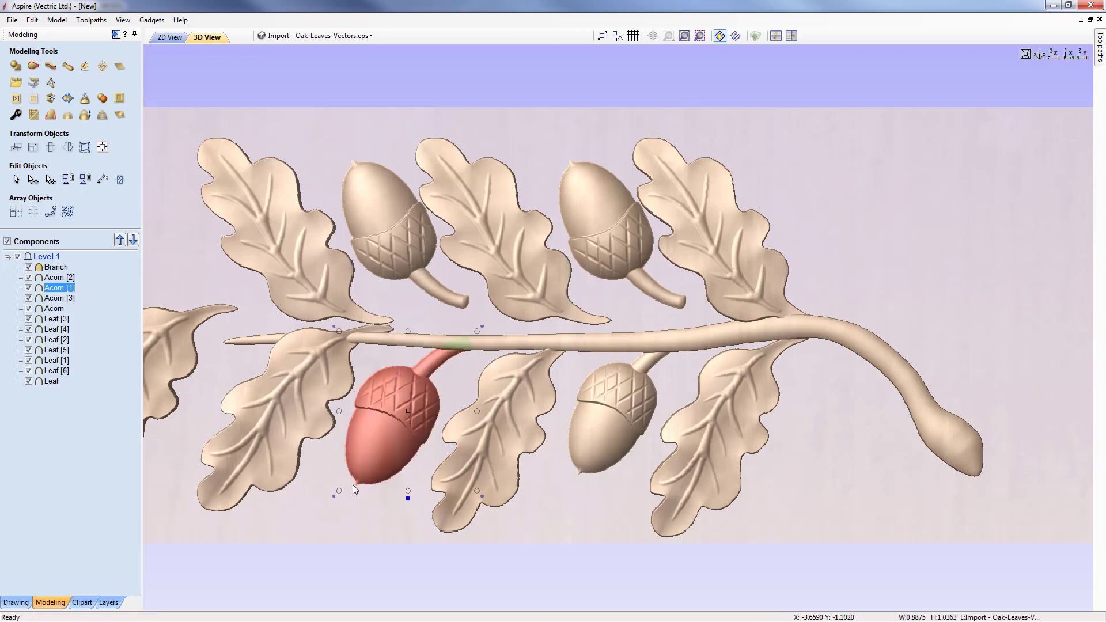
# - Scale down and rotate the lower leaf nearest the branch's thin end to about 1.10 by 1.36, placing its stem against the branch
pyautogui.click(286, 412)
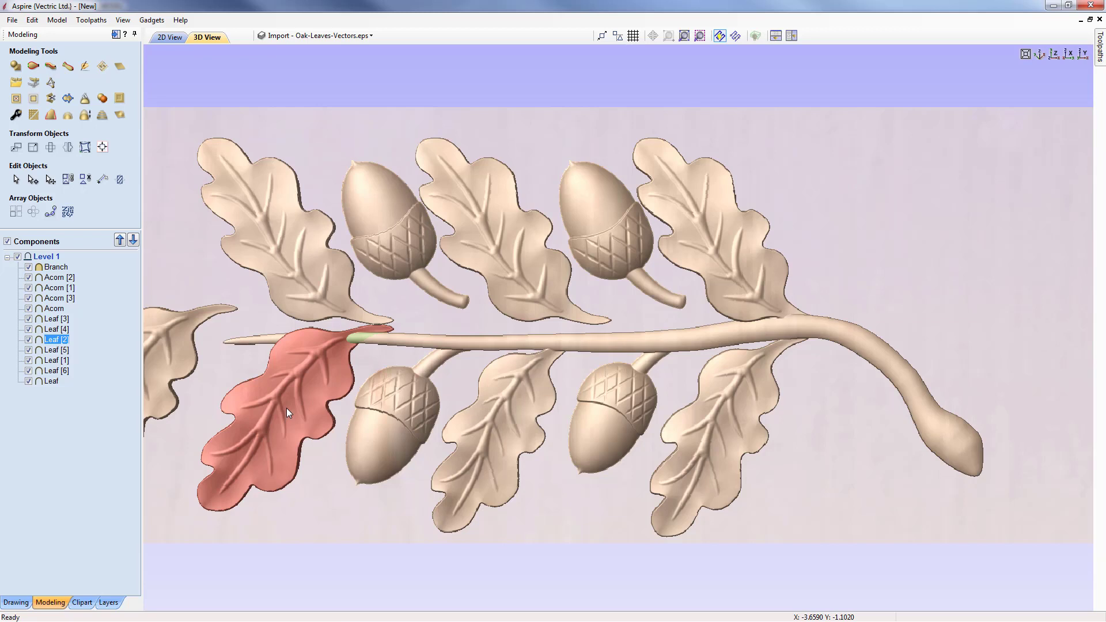
pyautogui.click(286, 409)
pyautogui.moveTo(192, 516); pyautogui.dragTo(225, 496)
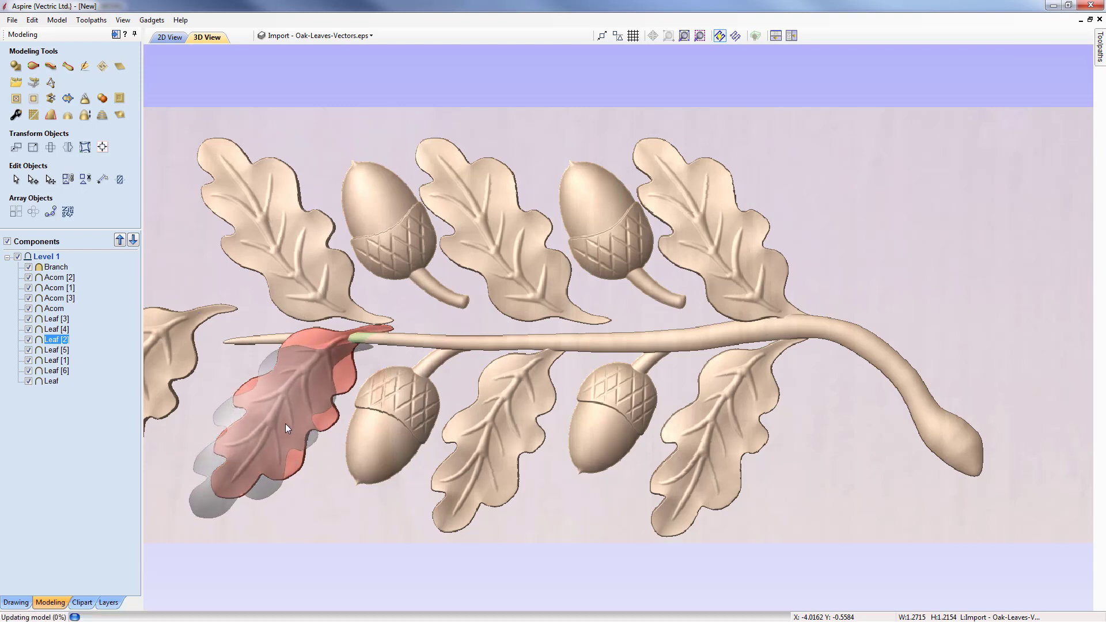
pyautogui.moveTo(184, 527); pyautogui.dragTo(202, 538)
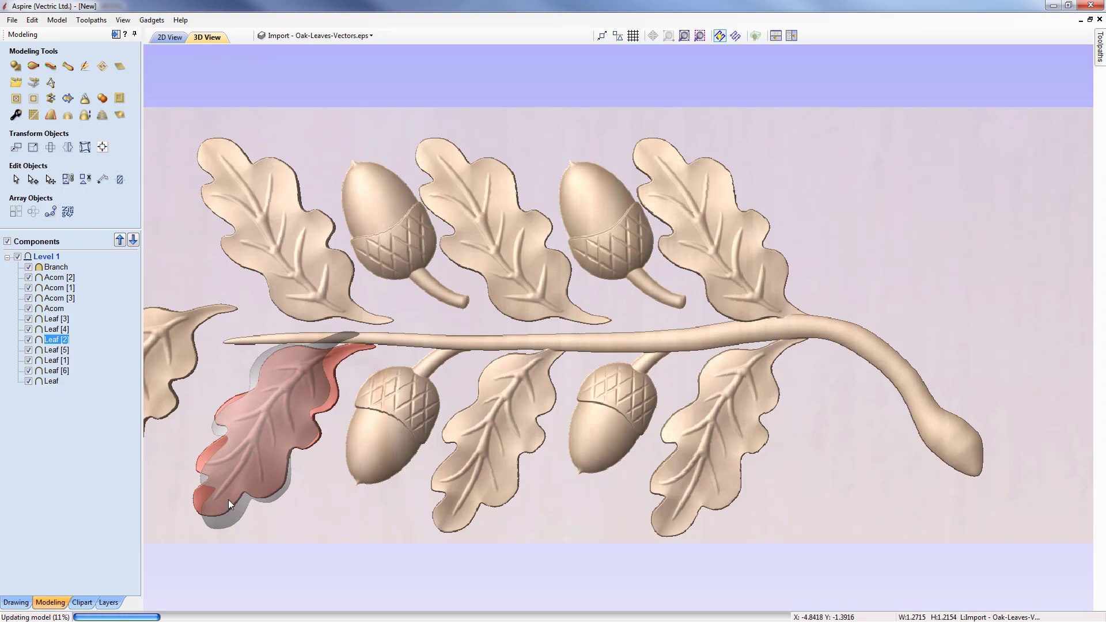
pyautogui.moveTo(254, 470); pyautogui.dragTo(251, 478)
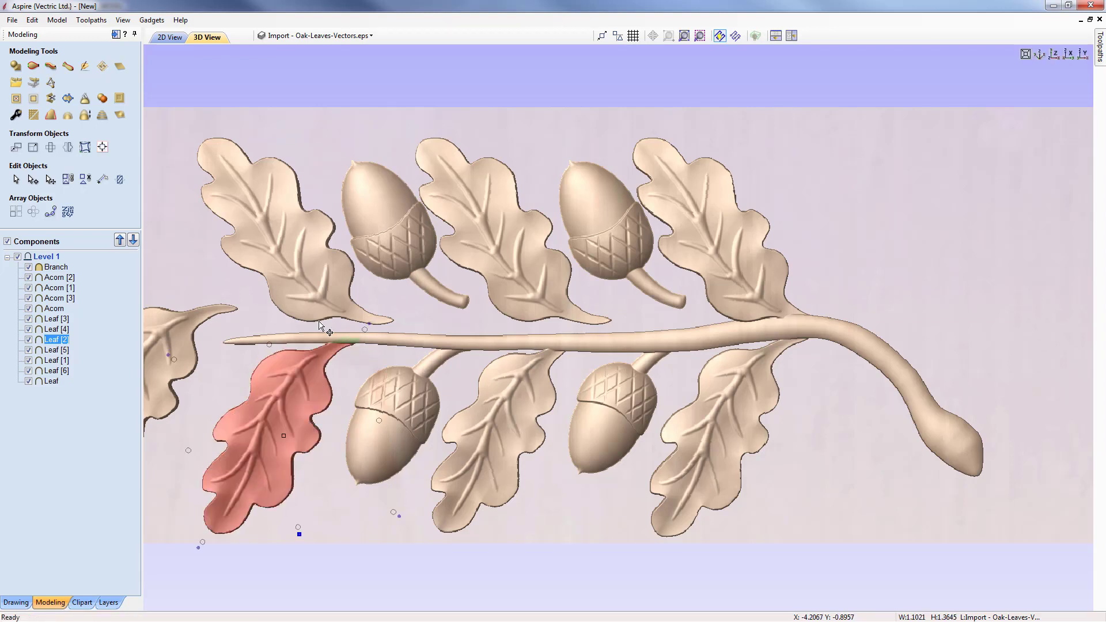
# - Scale the upper leaf nearest the branch's thin end to about 1.24 by 1.19, and rotate it upright with its stem on the branch
pyautogui.doubleClick(298, 219)
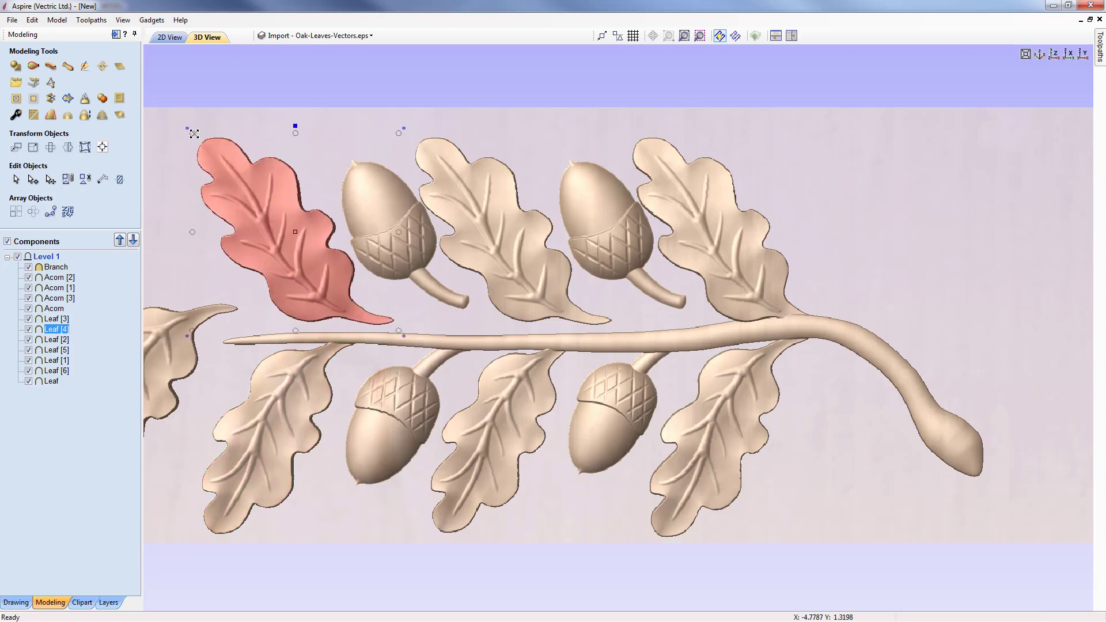
pyautogui.moveTo(200, 138); pyautogui.dragTo(211, 151)
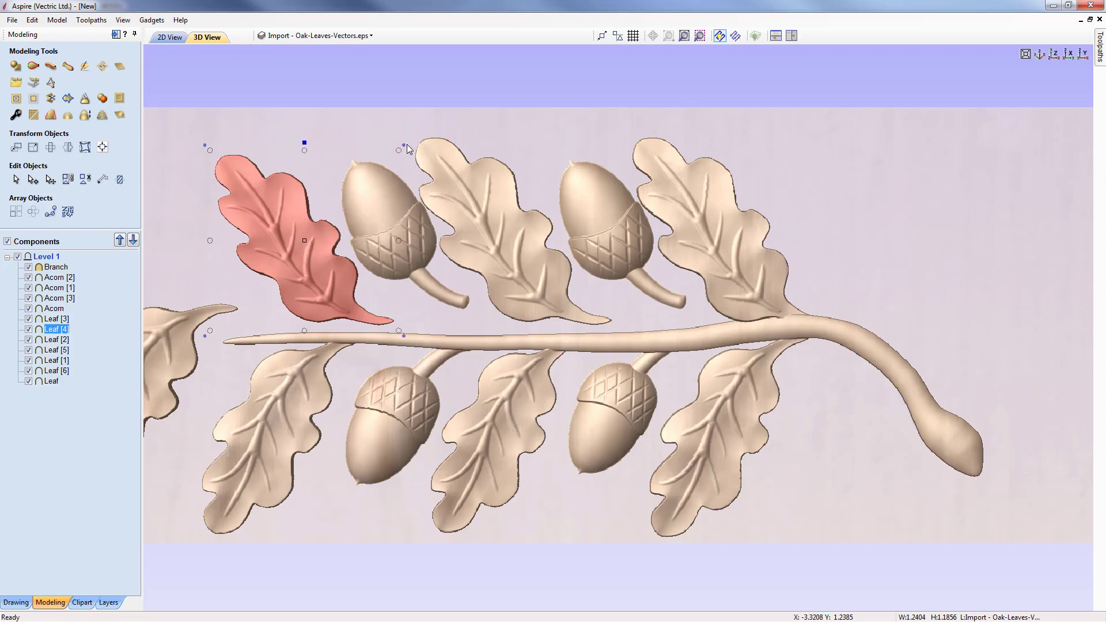
pyautogui.moveTo(407, 145); pyautogui.dragTo(430, 160)
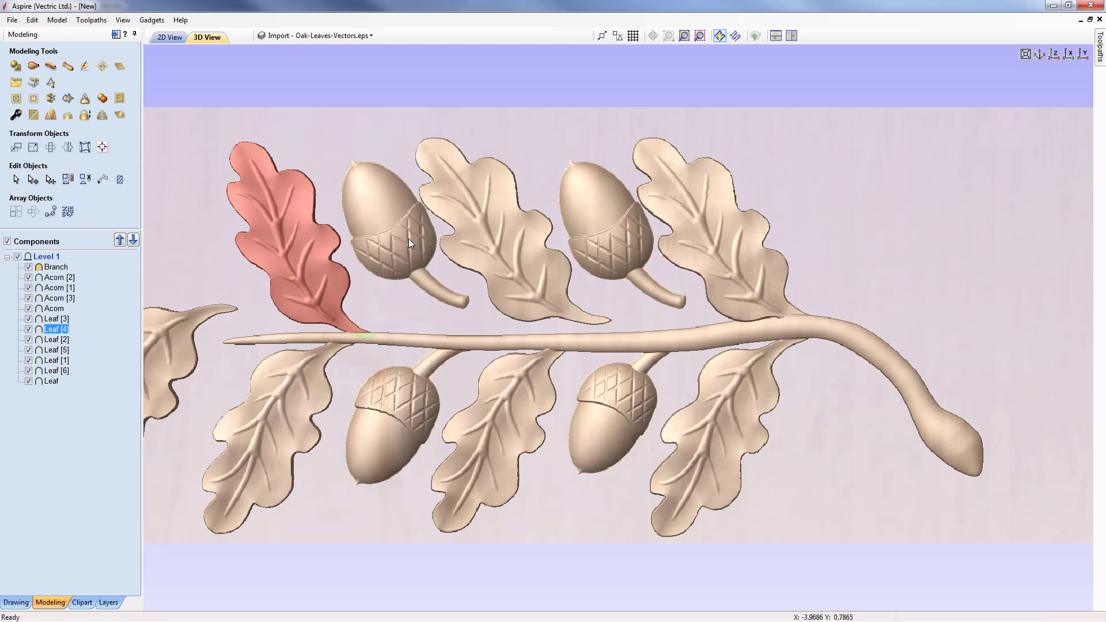
# - Scale down and rotate the upper acorn nearest the branch's thin end to about 0.68 by 1.04, setting its stem on the branch
pyautogui.click(409, 240)
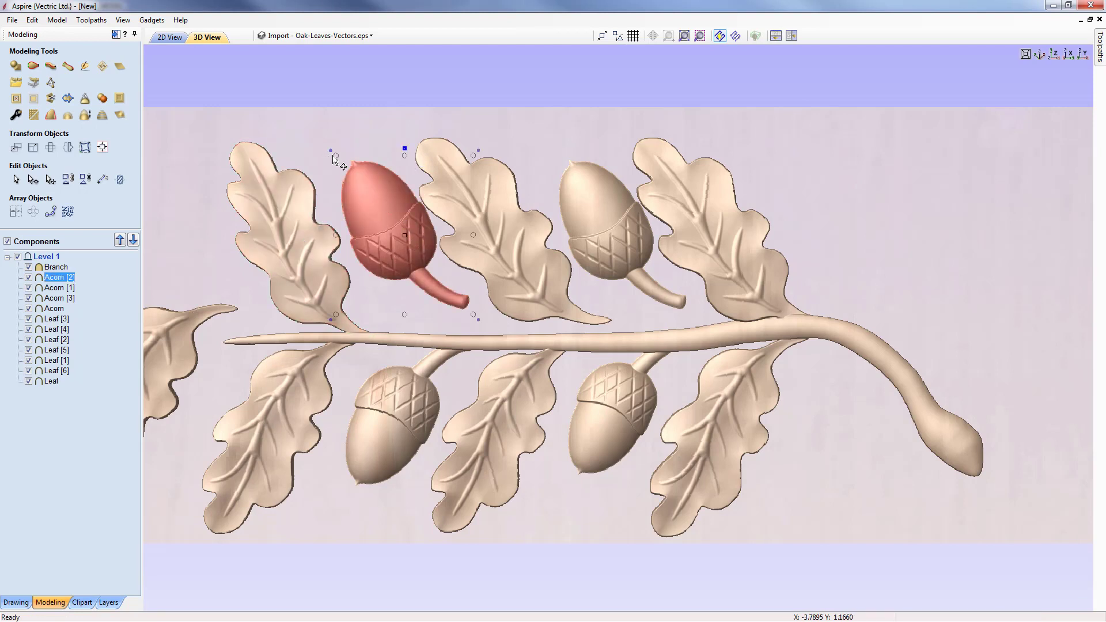
pyautogui.moveTo(341, 161); pyautogui.dragTo(354, 176)
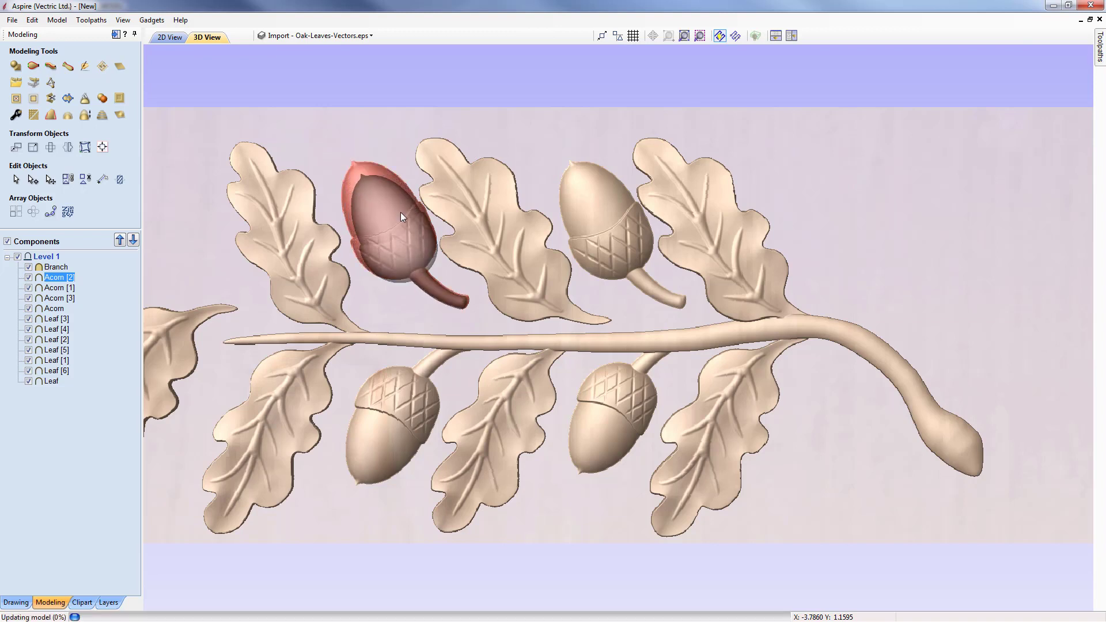
pyautogui.moveTo(407, 231); pyautogui.dragTo(404, 259)
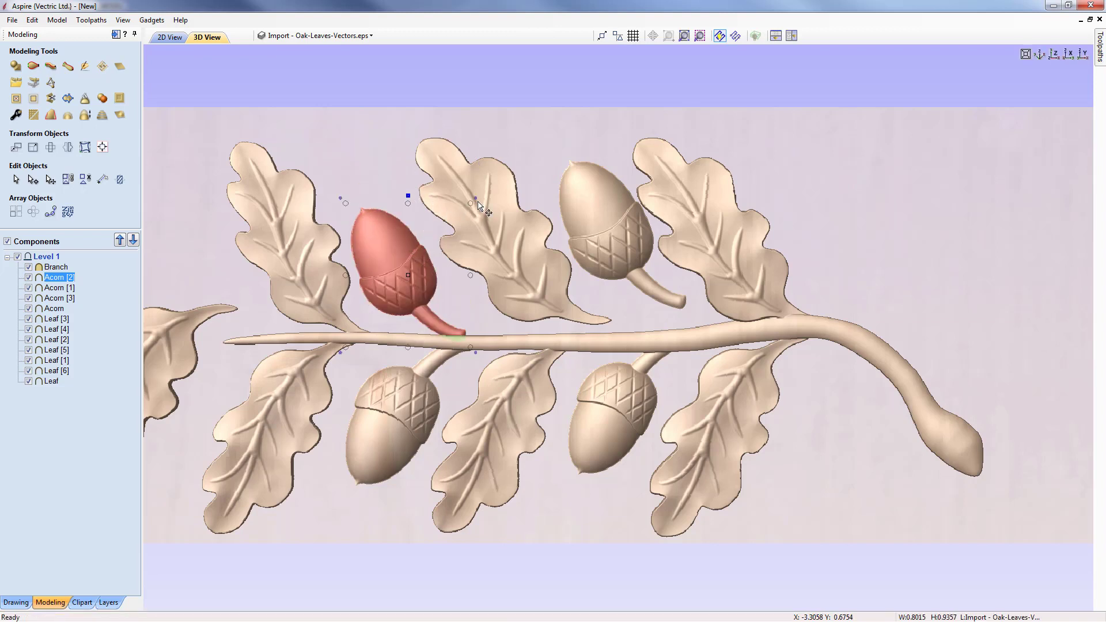
pyautogui.moveTo(482, 202); pyautogui.dragTo(491, 212)
pyautogui.moveTo(402, 249); pyautogui.dragTo(403, 240)
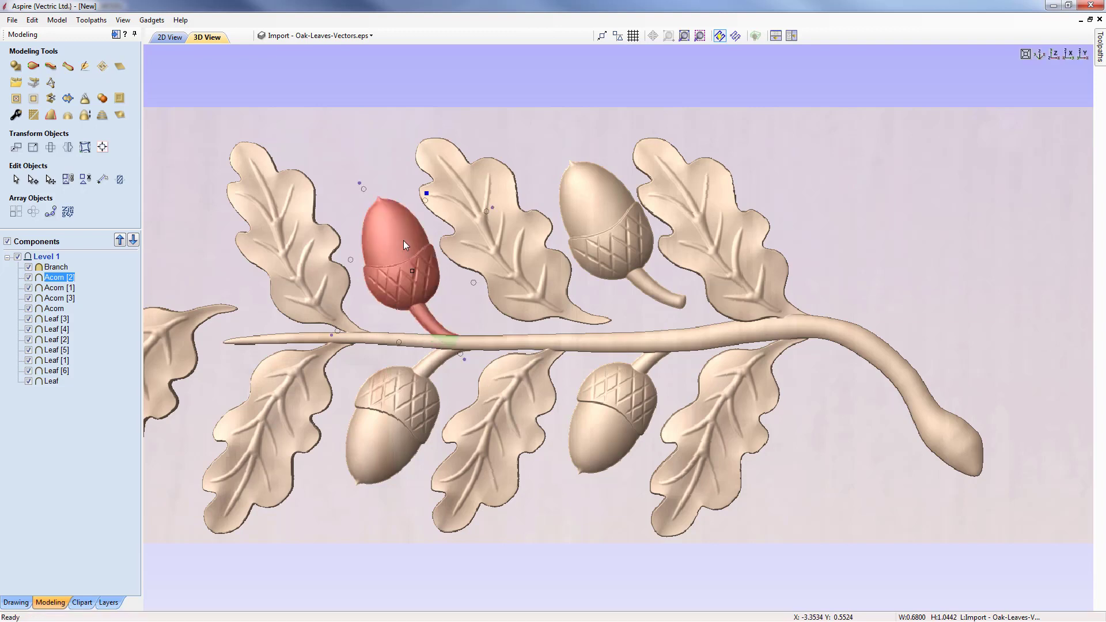
# - Rotate the middle upper leaf more upright to about 1.18 by 1.46 and move it so its stem joins the branch
pyautogui.click(517, 237)
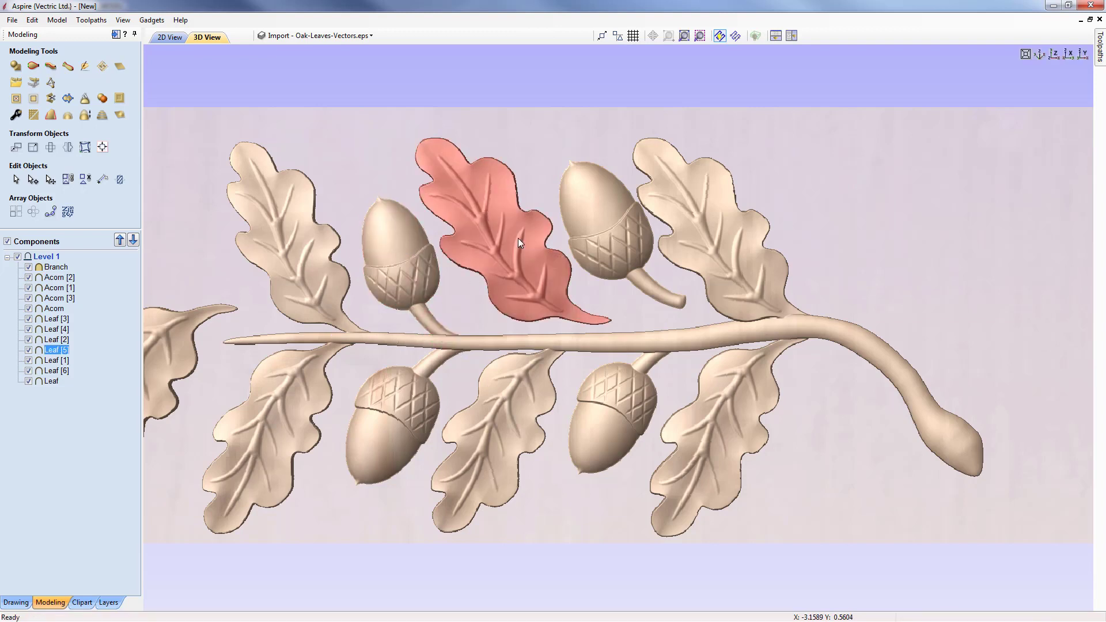
pyautogui.moveTo(474, 179); pyautogui.dragTo(481, 191)
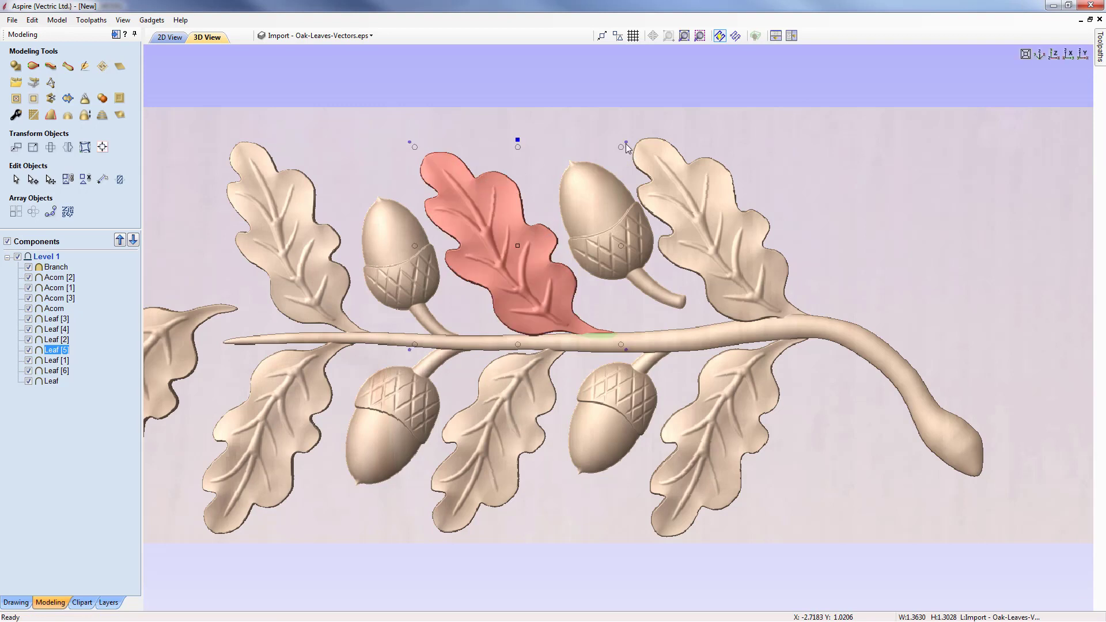
pyautogui.moveTo(625, 143); pyautogui.dragTo(636, 164)
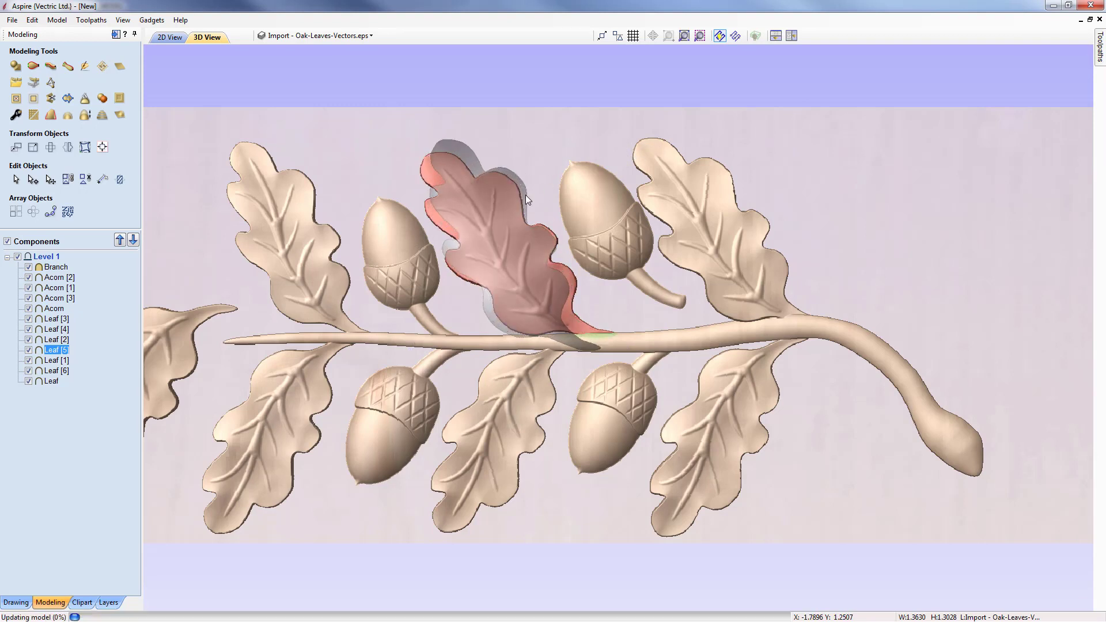
pyautogui.moveTo(501, 226); pyautogui.dragTo(493, 217)
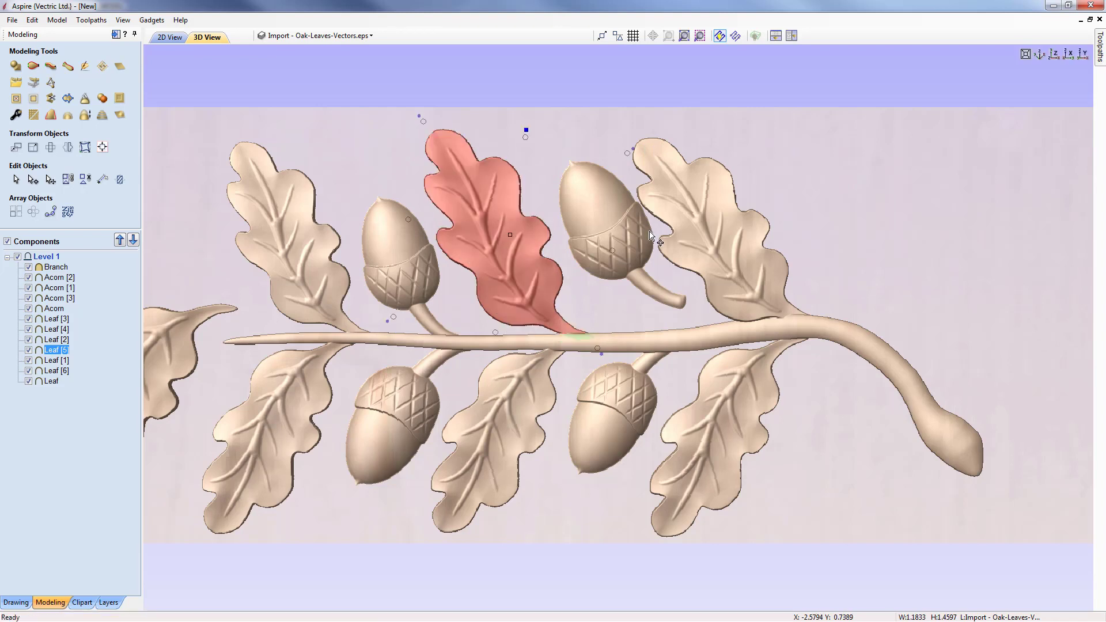
# - Scale down and rotate the upper acorn nearest the thick stalk to about 0.68 by 1.08, setting its stem on the branch
pyautogui.click(626, 232)
pyautogui.click(614, 188)
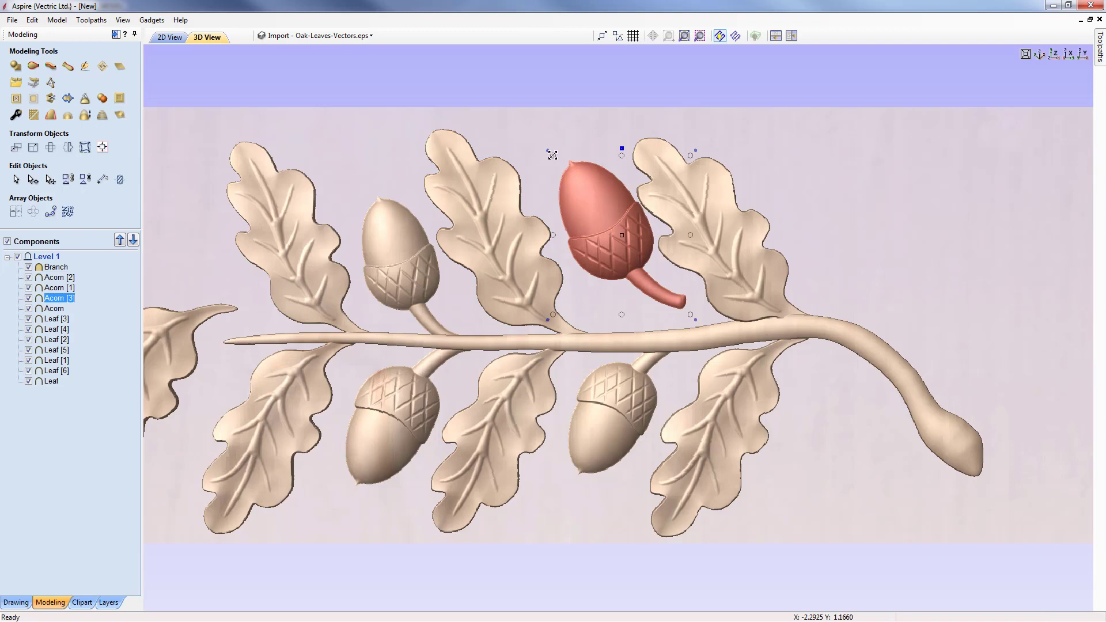
pyautogui.moveTo(552, 154); pyautogui.dragTo(568, 181)
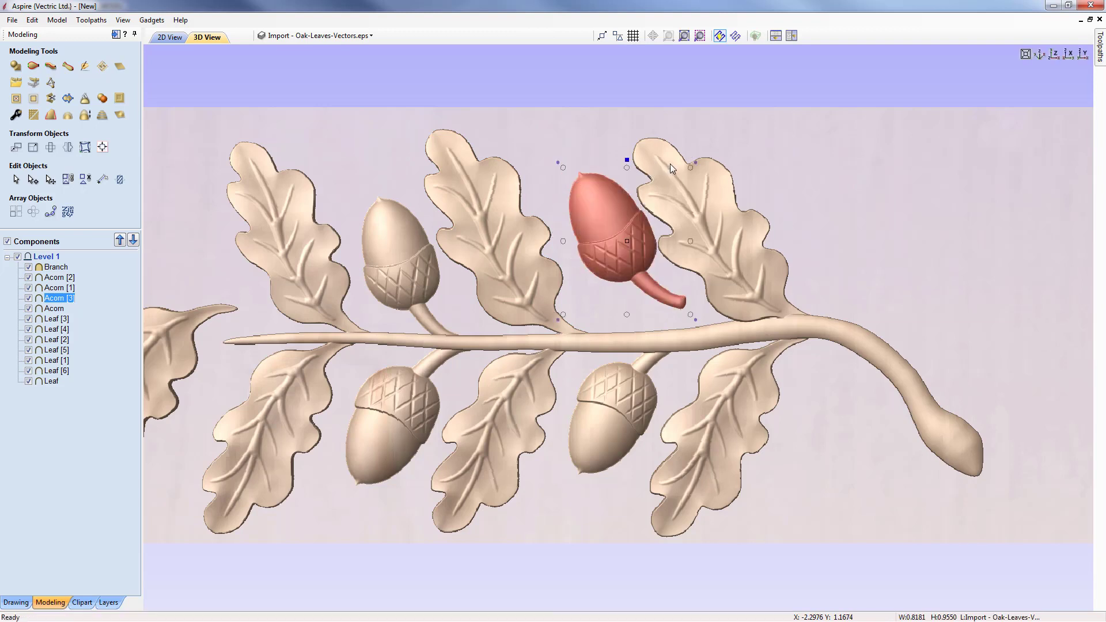
pyautogui.moveTo(692, 170); pyautogui.dragTo(611, 232)
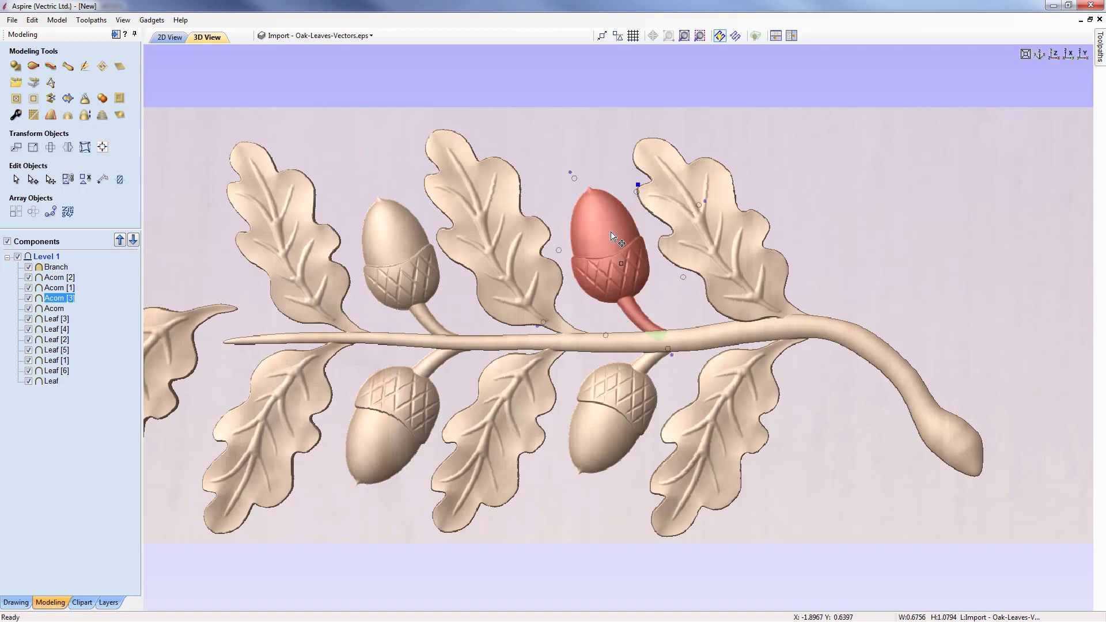
# - Rotate the upper leaf nearest the thick stalk to about 1.18 by 1.46 and reposition its stem against the branch
pyautogui.click(727, 211)
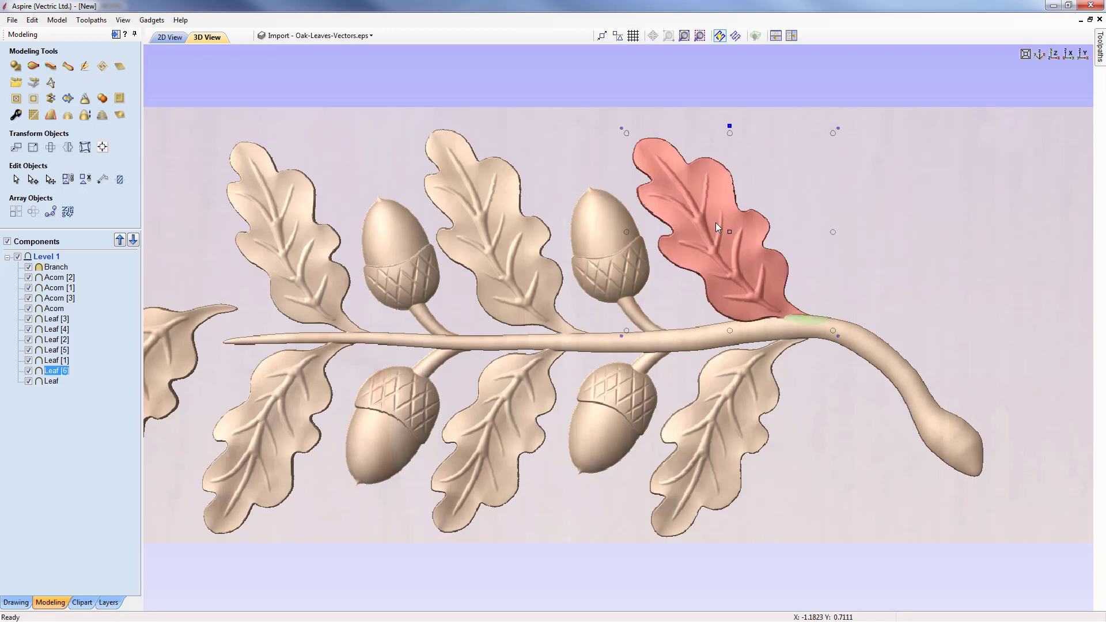
pyautogui.moveTo(715, 223); pyautogui.dragTo(708, 208)
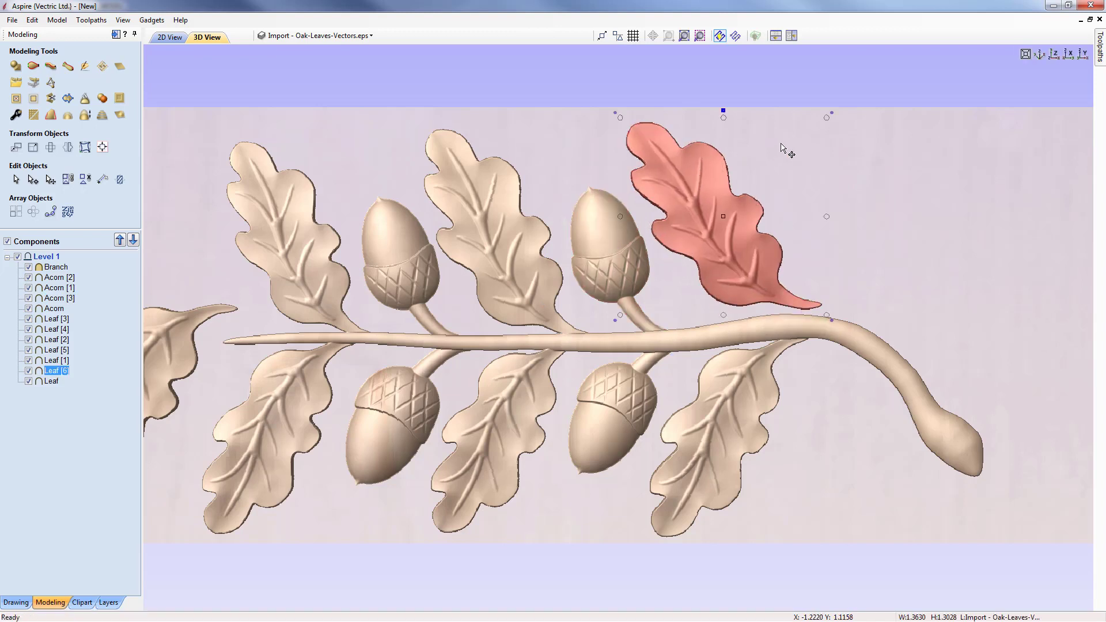
pyautogui.moveTo(833, 113); pyautogui.dragTo(801, 133)
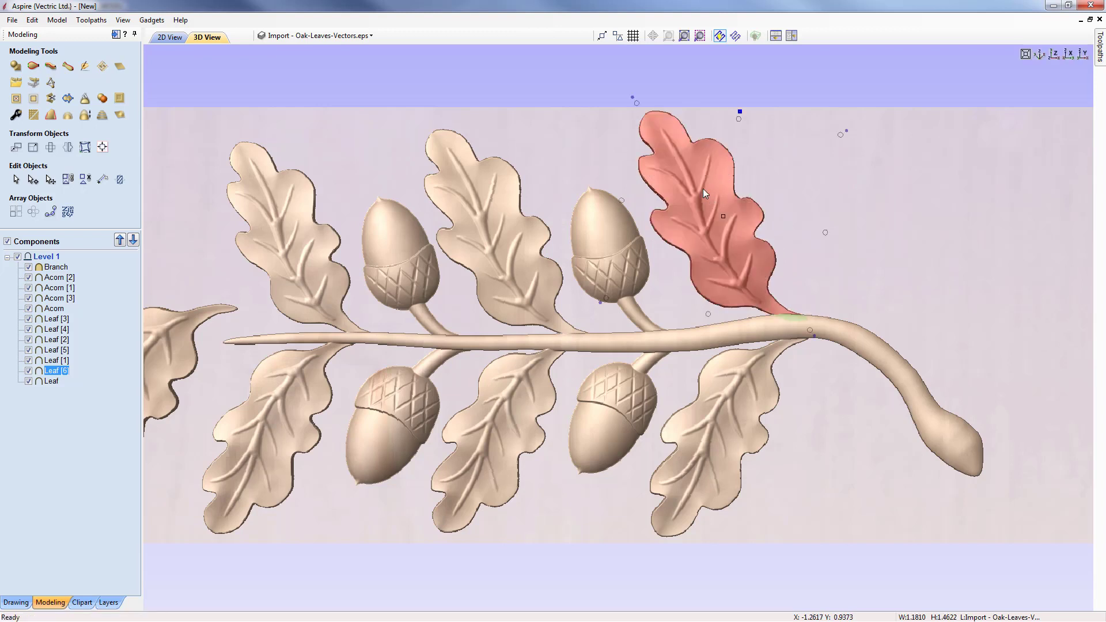
pyautogui.moveTo(704, 192); pyautogui.dragTo(705, 196)
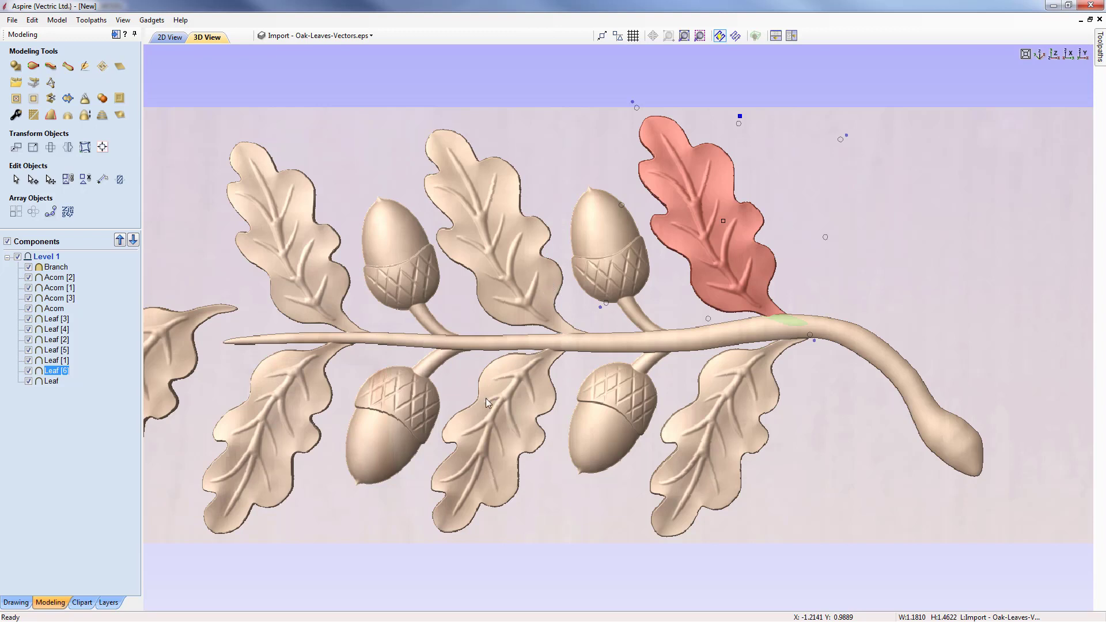
# - Rotate the loose end leaf in line with the branch, scale it to about 1.63 by 0.68, and place its stem over the thin tip
pyautogui.moveTo(223, 364); pyautogui.dragTo(428, 348, button='middle')
pyautogui.scroll(-1, 358, 353)
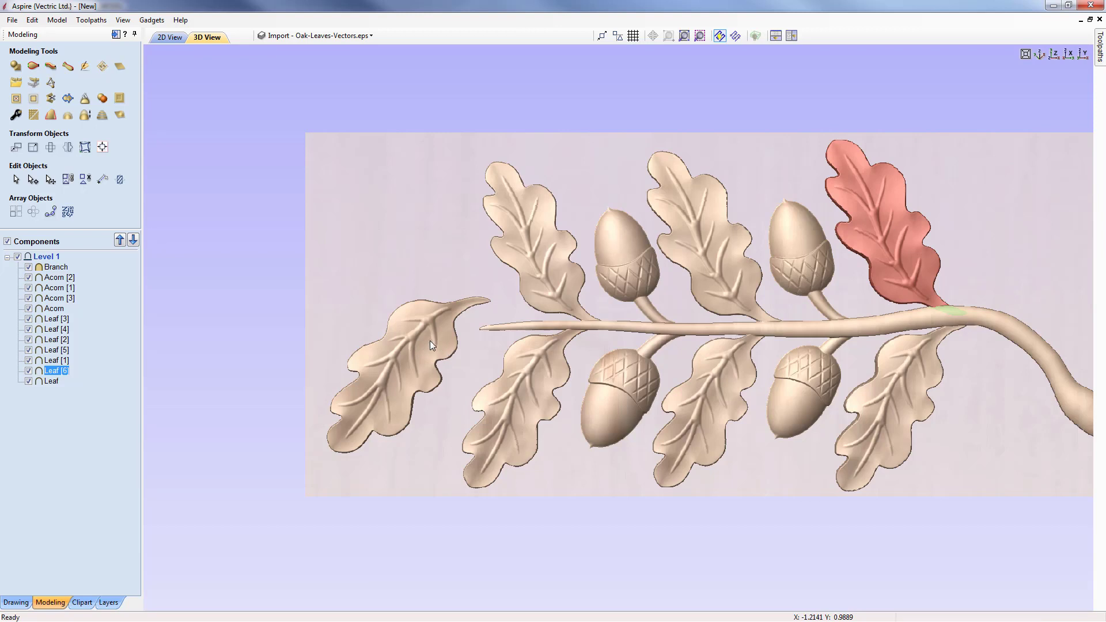
pyautogui.click(430, 341)
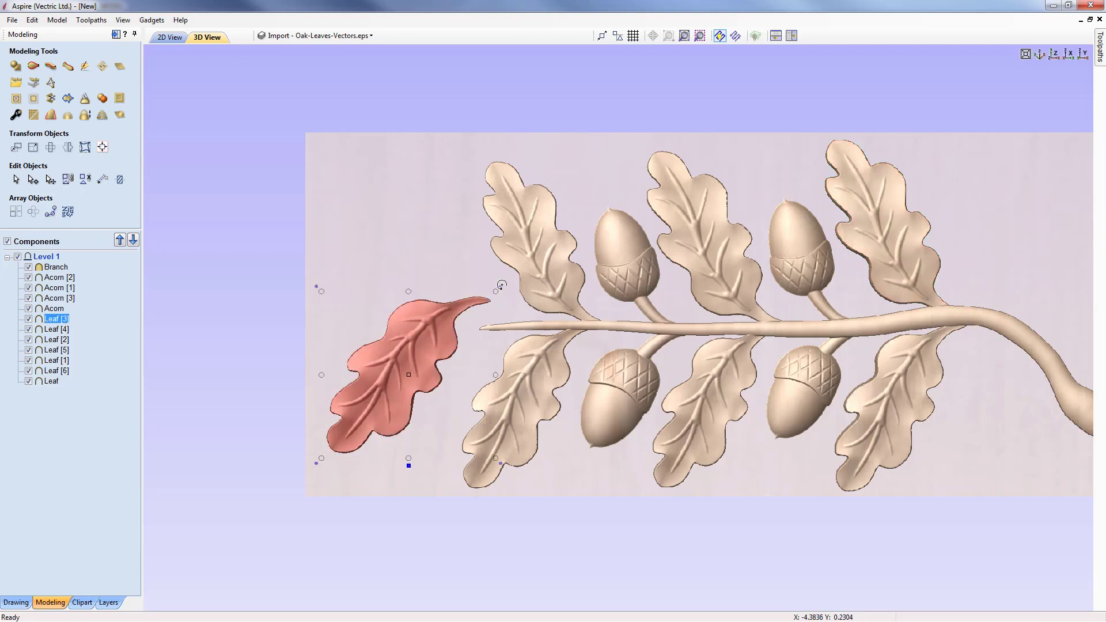
pyautogui.moveTo(502, 284); pyautogui.dragTo(524, 378)
pyautogui.moveTo(435, 348); pyautogui.dragTo(447, 303)
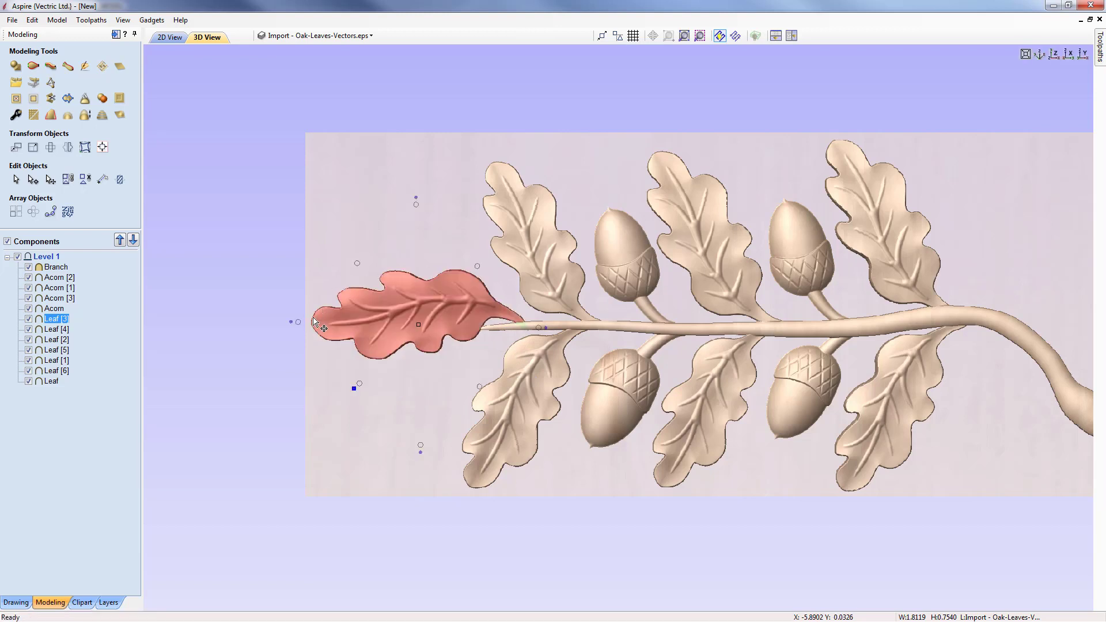
pyautogui.moveTo(301, 324); pyautogui.dragTo(319, 331)
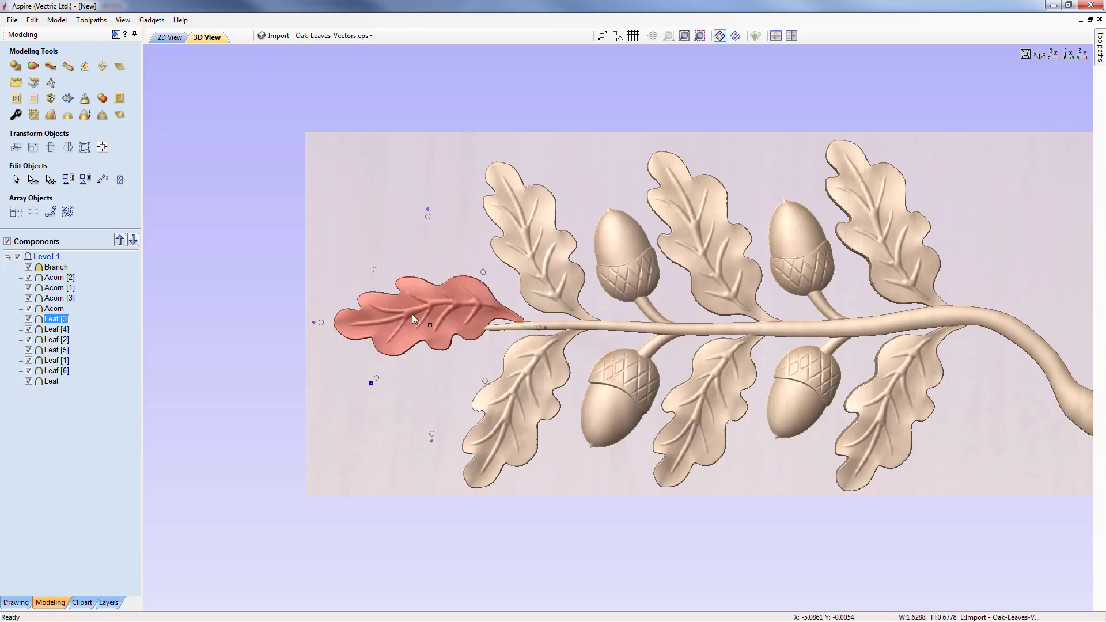
pyautogui.moveTo(412, 313); pyautogui.dragTo(458, 306)
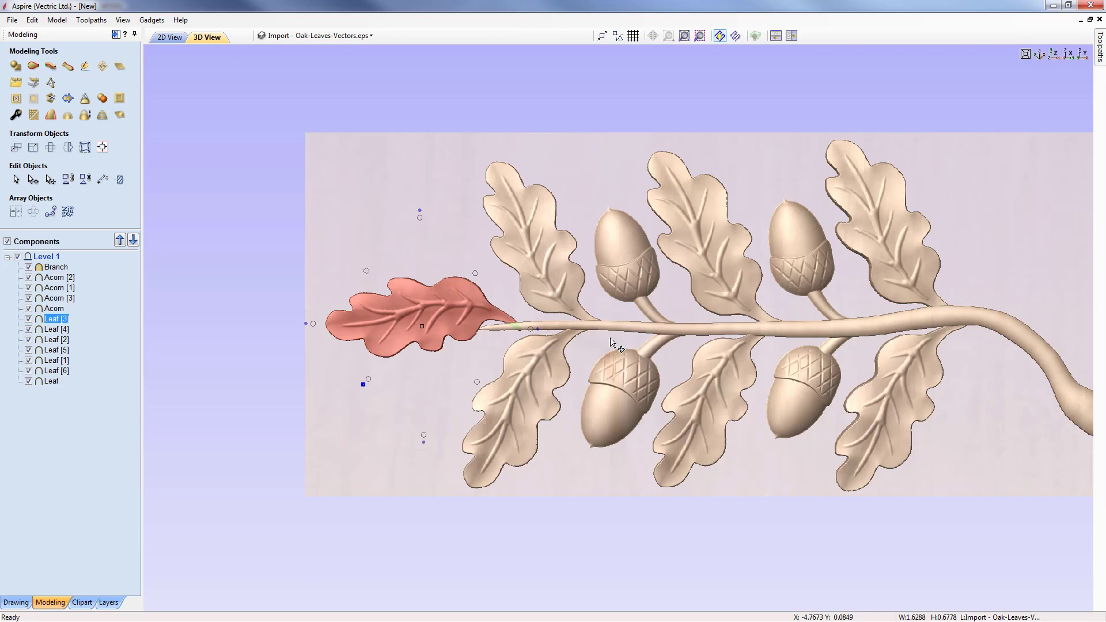
# - Tile the 2D and 3D views one above the other and frame the end leaf closely in both
pyautogui.click(776, 36)
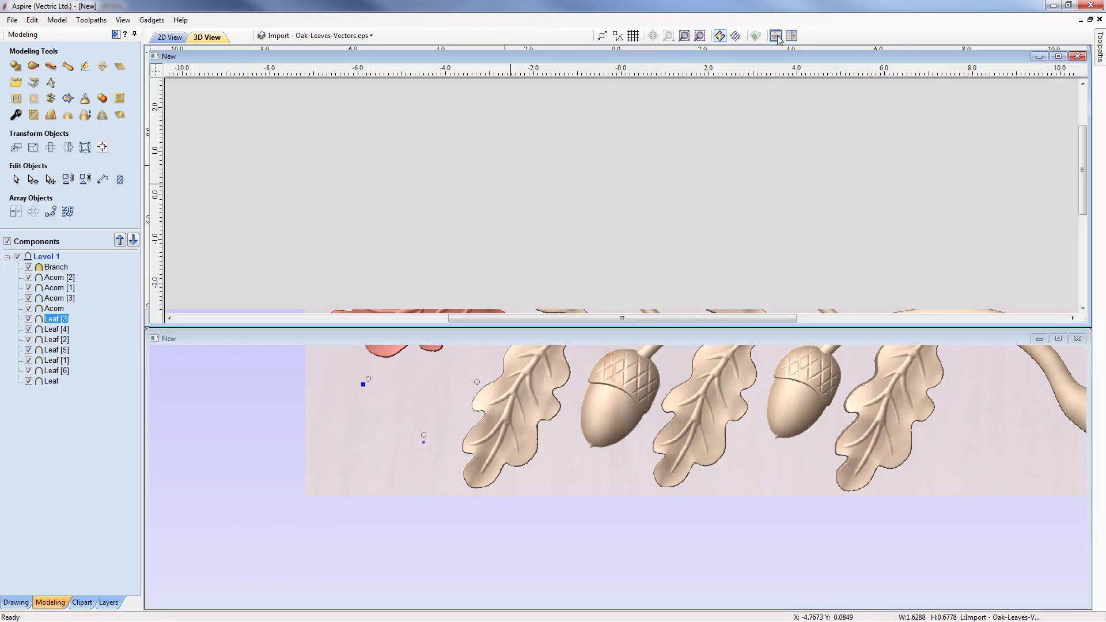
pyautogui.scroll(3, 474, 252)
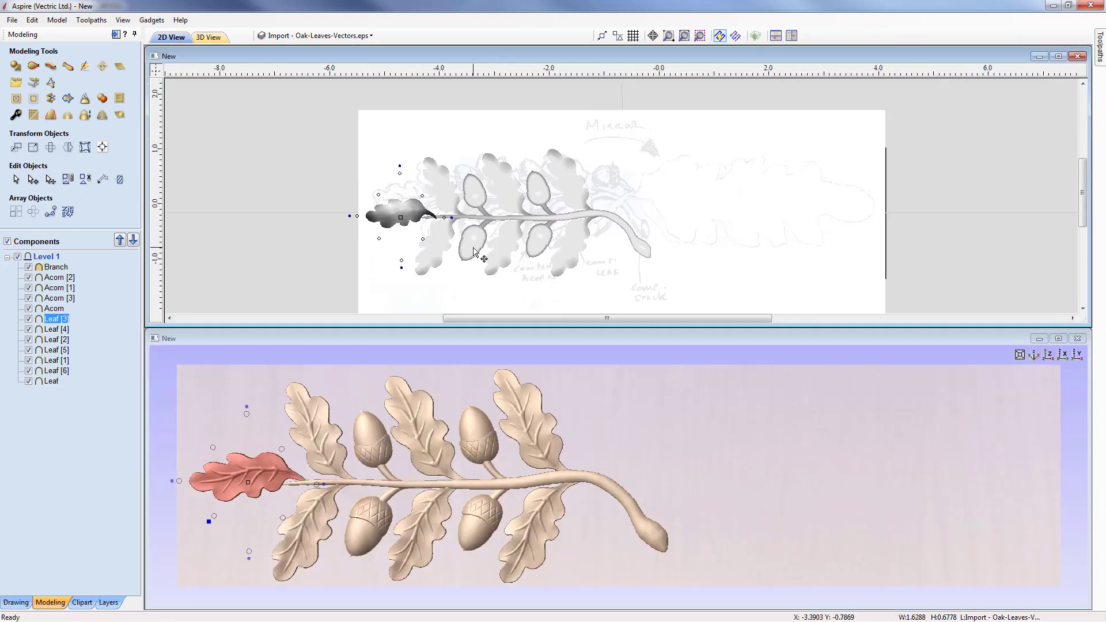
pyautogui.scroll(4, 474, 252)
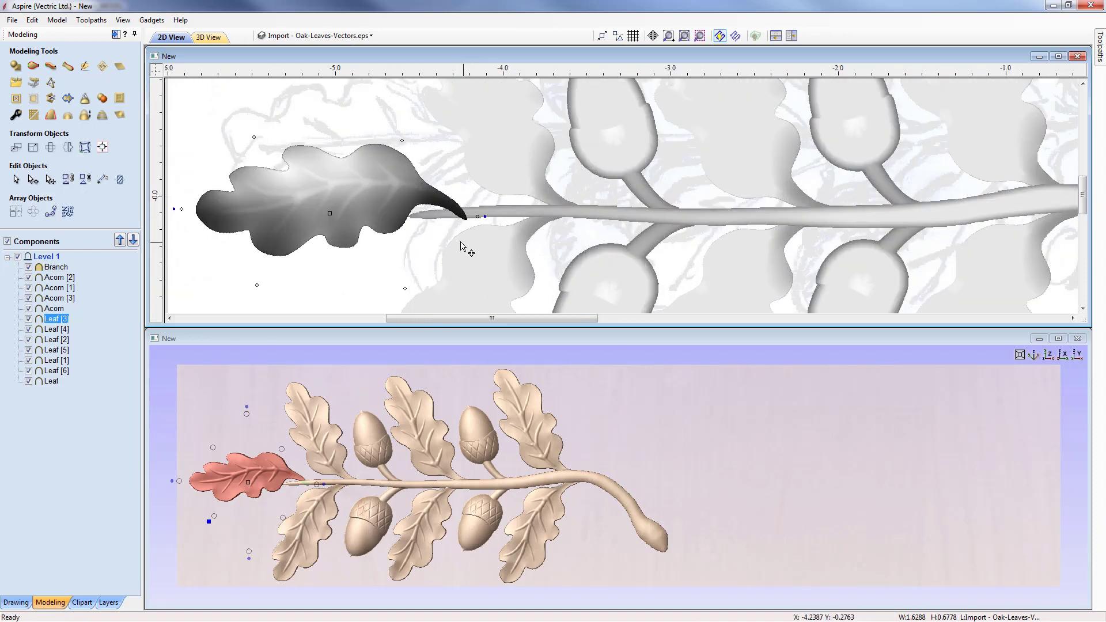
pyautogui.moveTo(460, 242); pyautogui.dragTo(471, 253, button='middle')
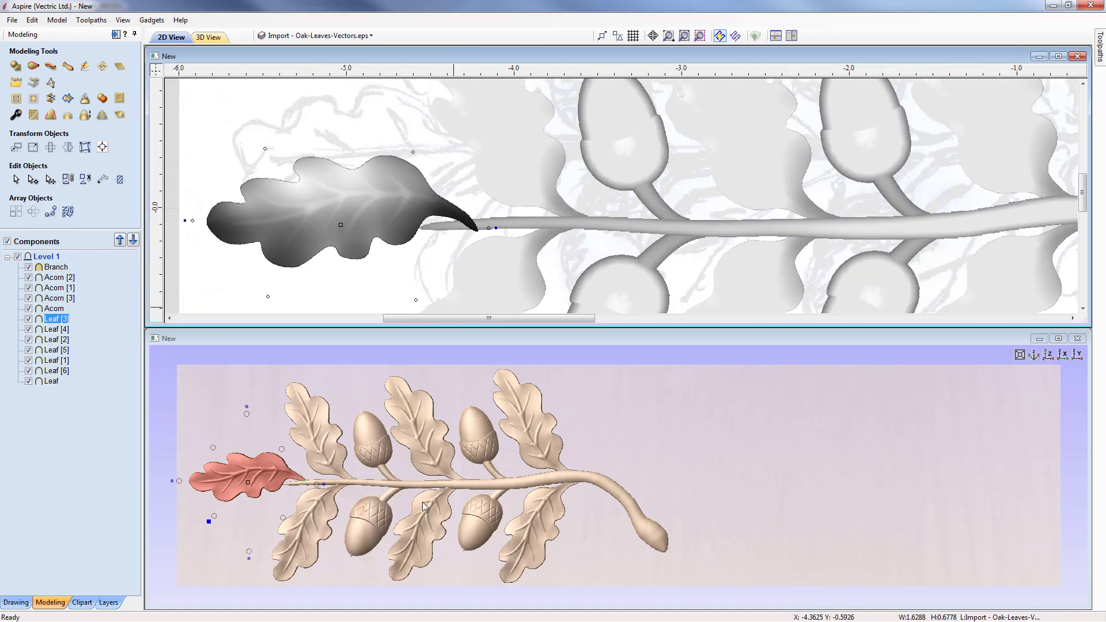
pyautogui.moveTo(412, 466); pyautogui.dragTo(601, 495, button='middle')
pyautogui.scroll(3, 514, 460)
pyautogui.scroll(3, 514, 459)
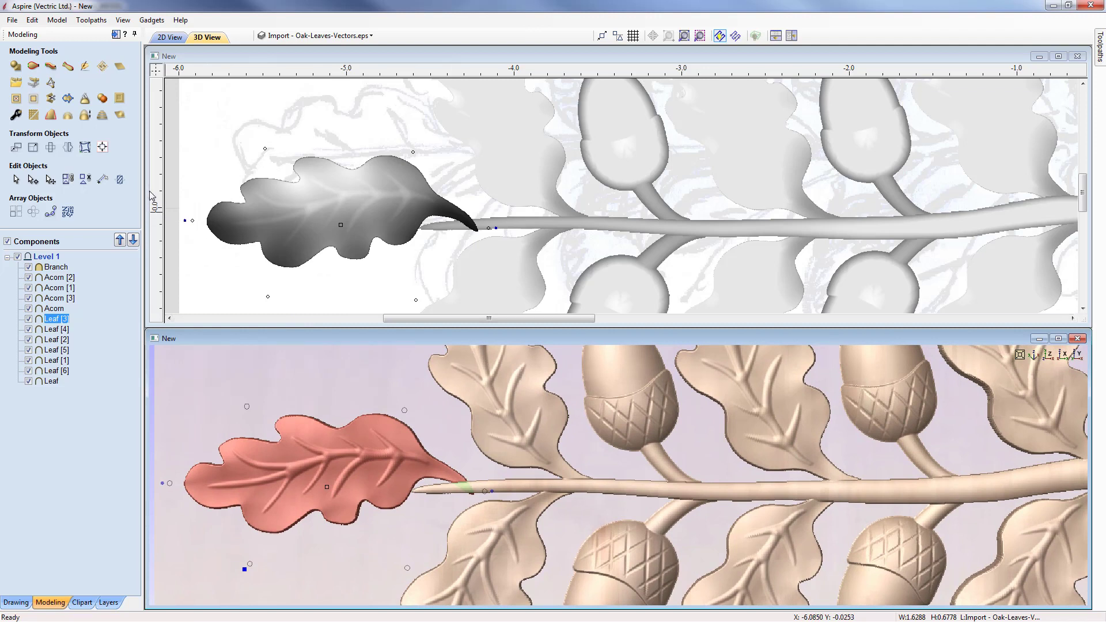
# - Create a bounding-box distortion envelope on the end leaf, bake the component, and apply a fresh bounding-box envelope around it
pyautogui.click(85, 148)
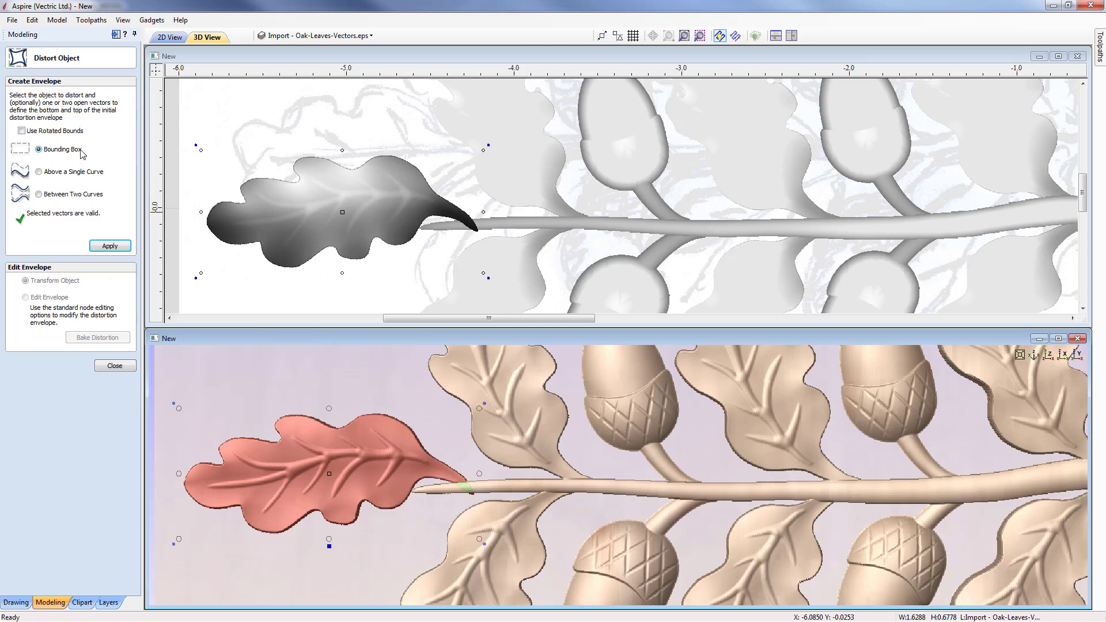
pyautogui.click(110, 246)
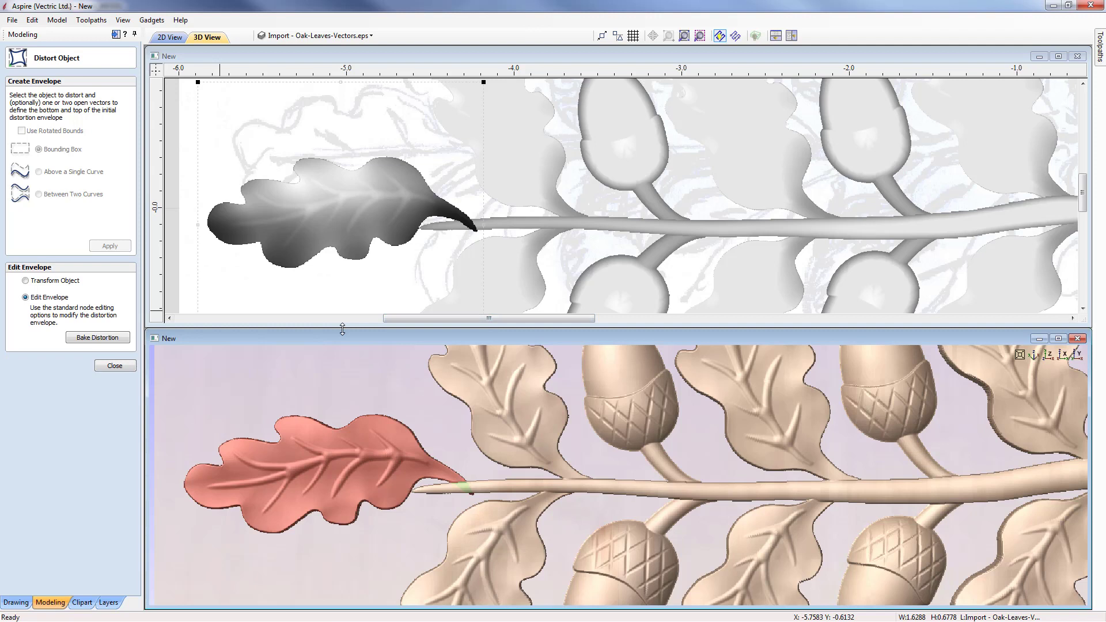
pyautogui.click(98, 339)
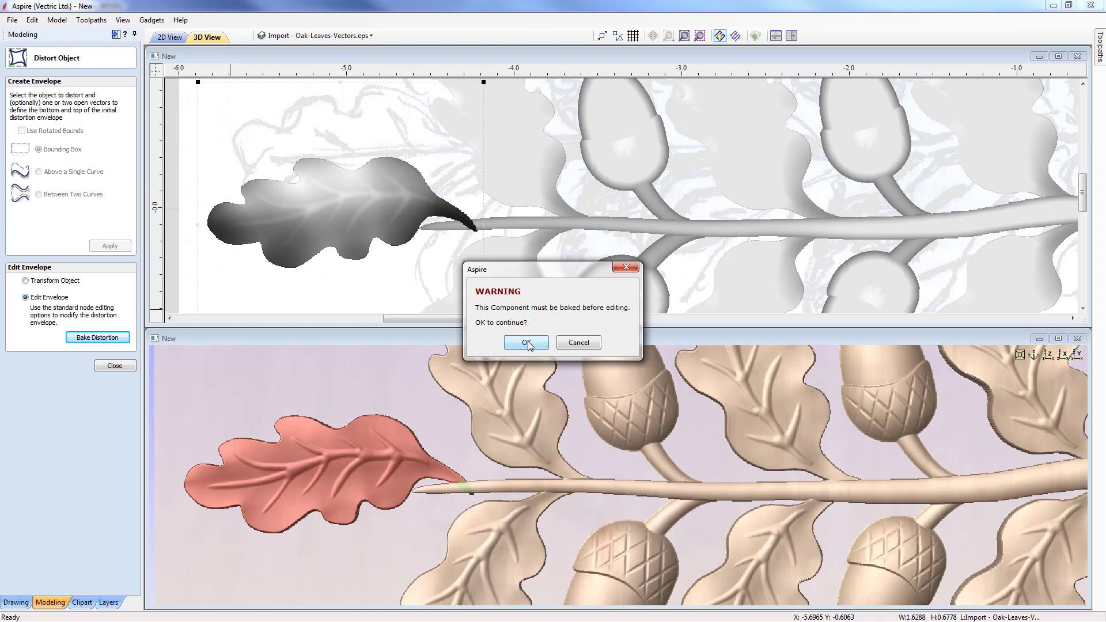
pyautogui.click(527, 343)
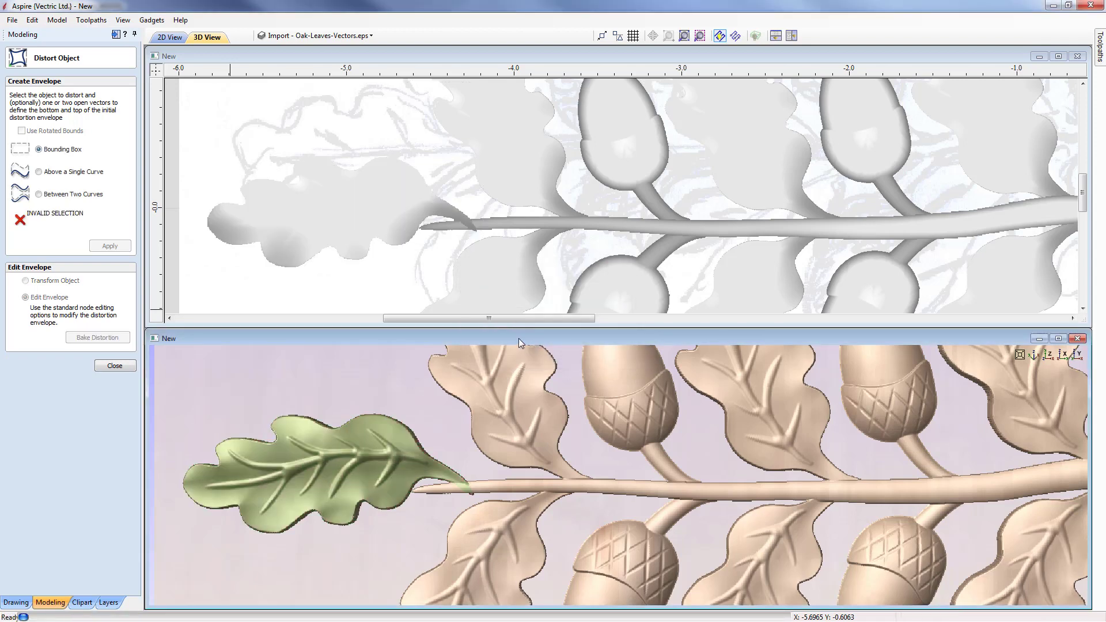
pyautogui.click(363, 245)
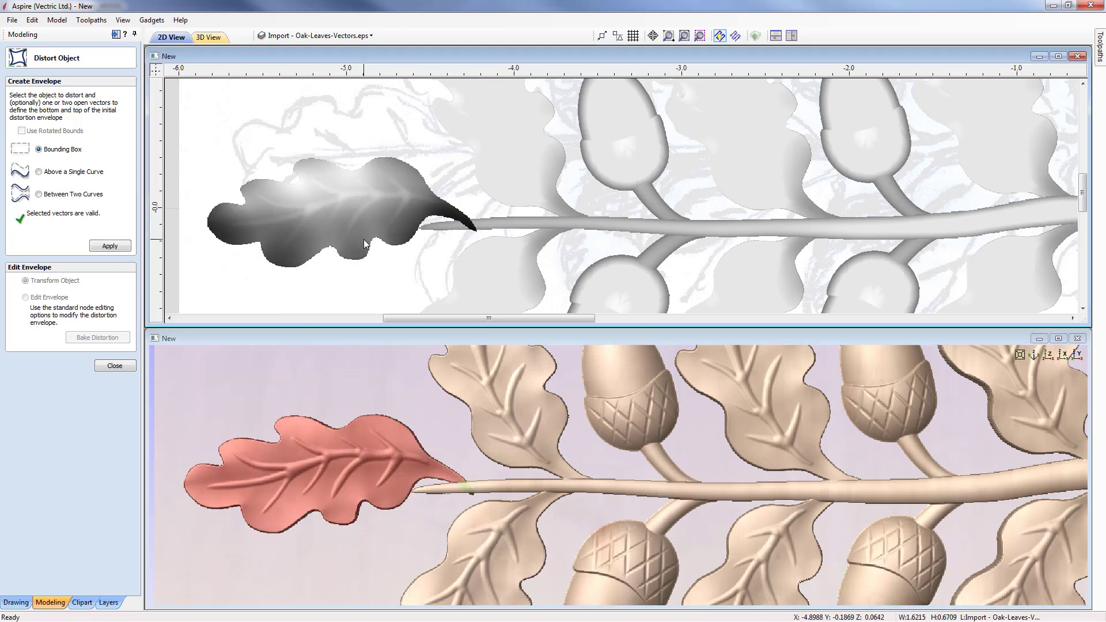
pyautogui.click(108, 246)
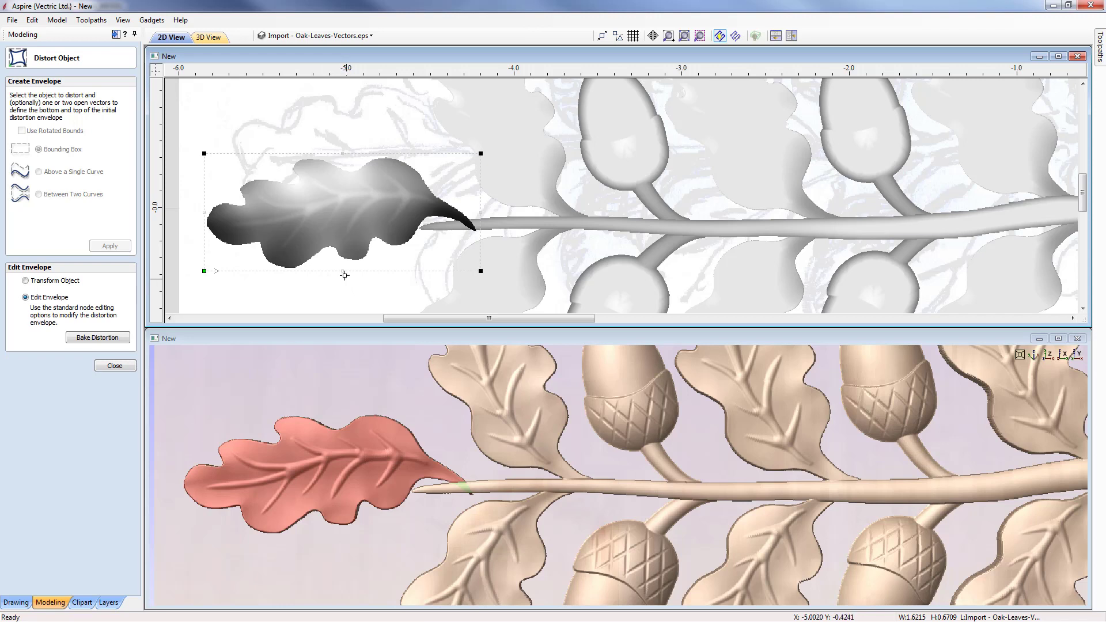
# - Try pulling the middle of the envelope's upper edge outward, undo it, and convert that edge to a Bezier curve
pyautogui.moveTo(343, 153); pyautogui.dragTo(344, 117)
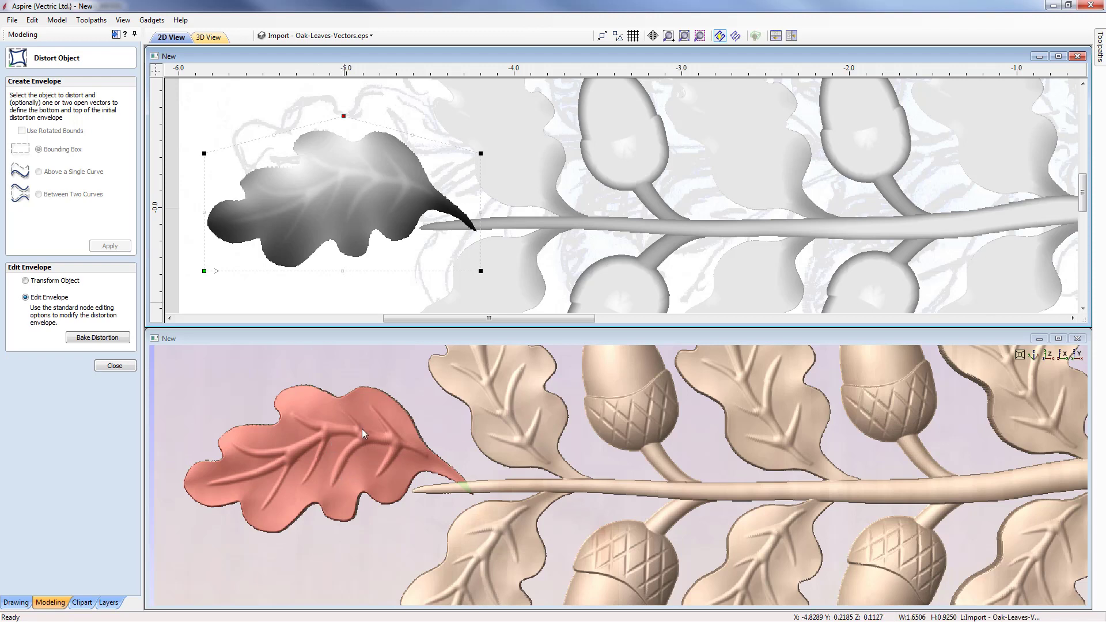
pyautogui.hotkey('ctrl', 'z')
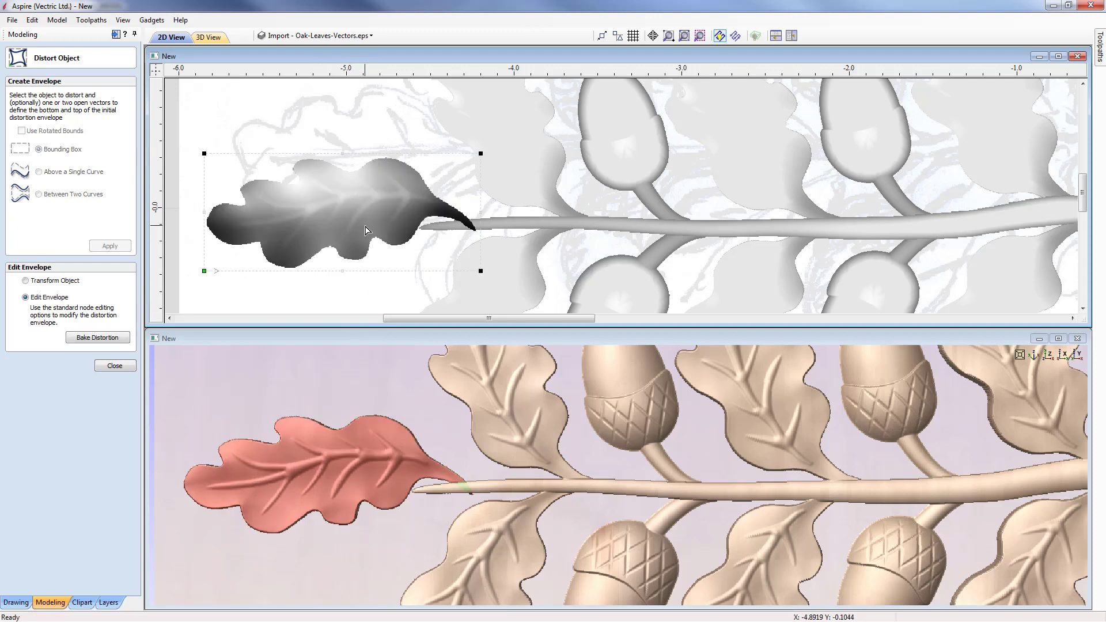
pyautogui.rightClick(363, 156)
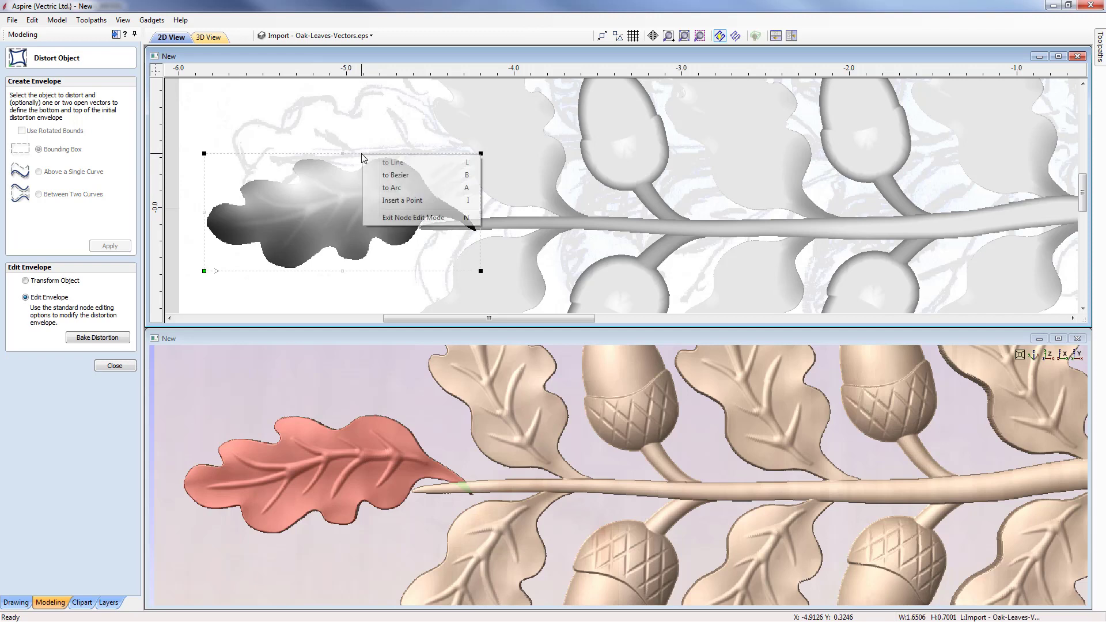
pyautogui.click(393, 176)
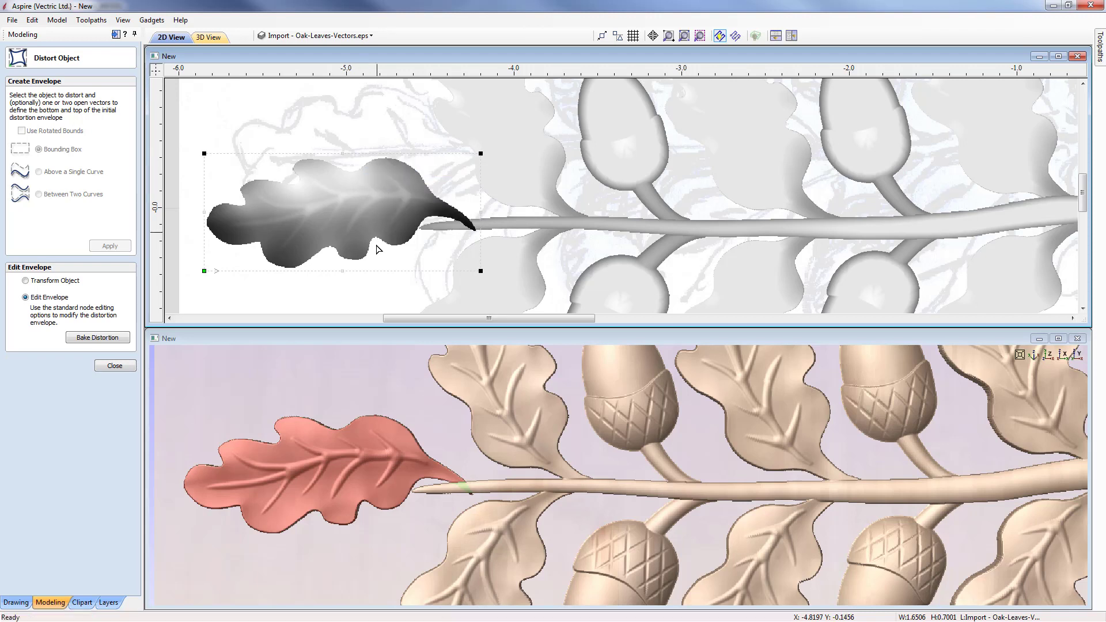
# - Convert the envelope's lower edge to a Bezier curve, bending that edge outward and the upper edge inward at the stem end
pyautogui.rightClick(363, 272)
pyautogui.click(398, 296)
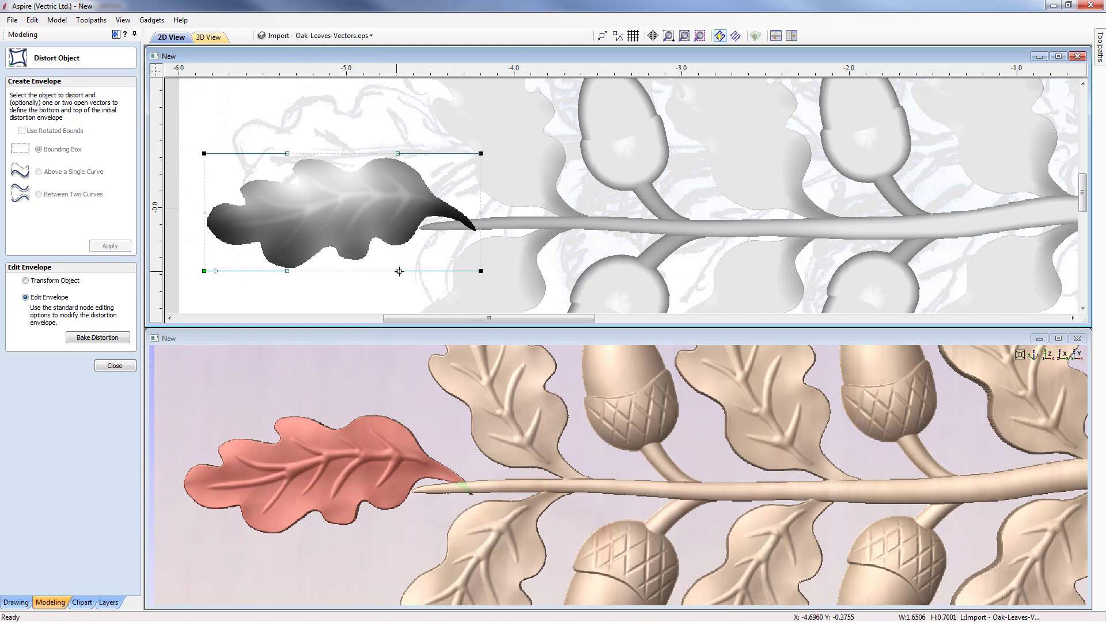
pyautogui.moveTo(398, 271); pyautogui.dragTo(397, 228)
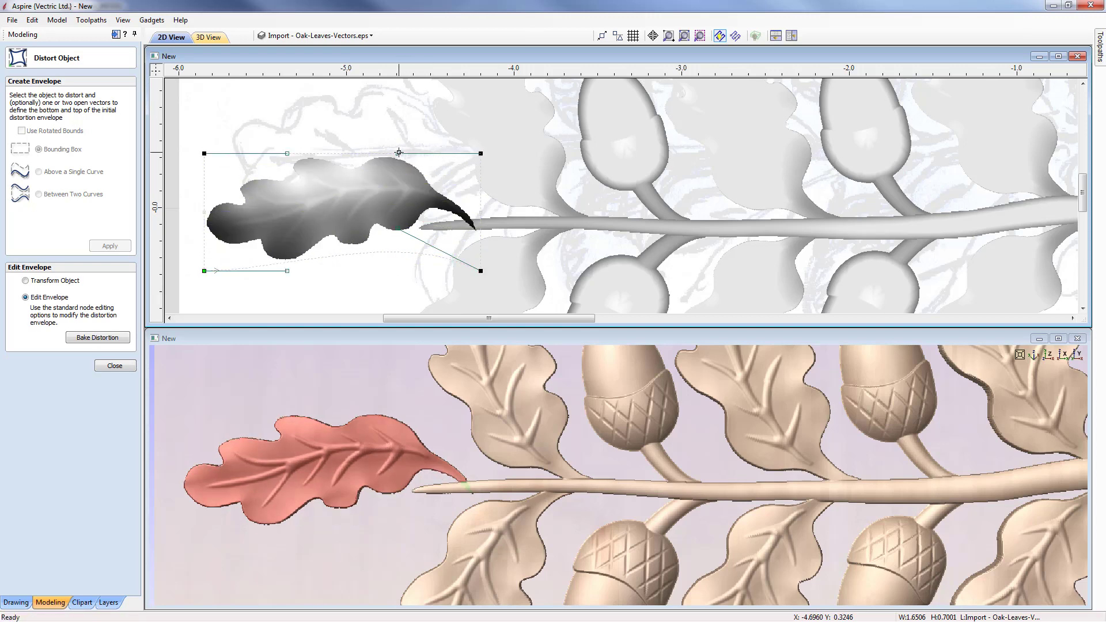
pyautogui.moveTo(399, 153); pyautogui.dragTo(409, 108)
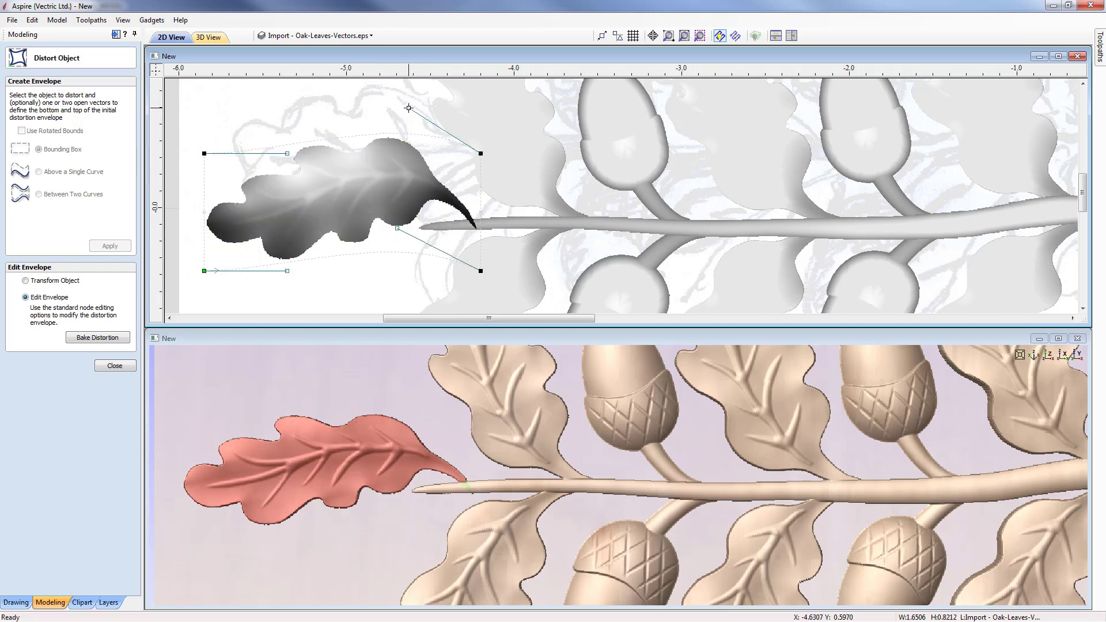
pyautogui.moveTo(398, 228); pyautogui.dragTo(397, 323)
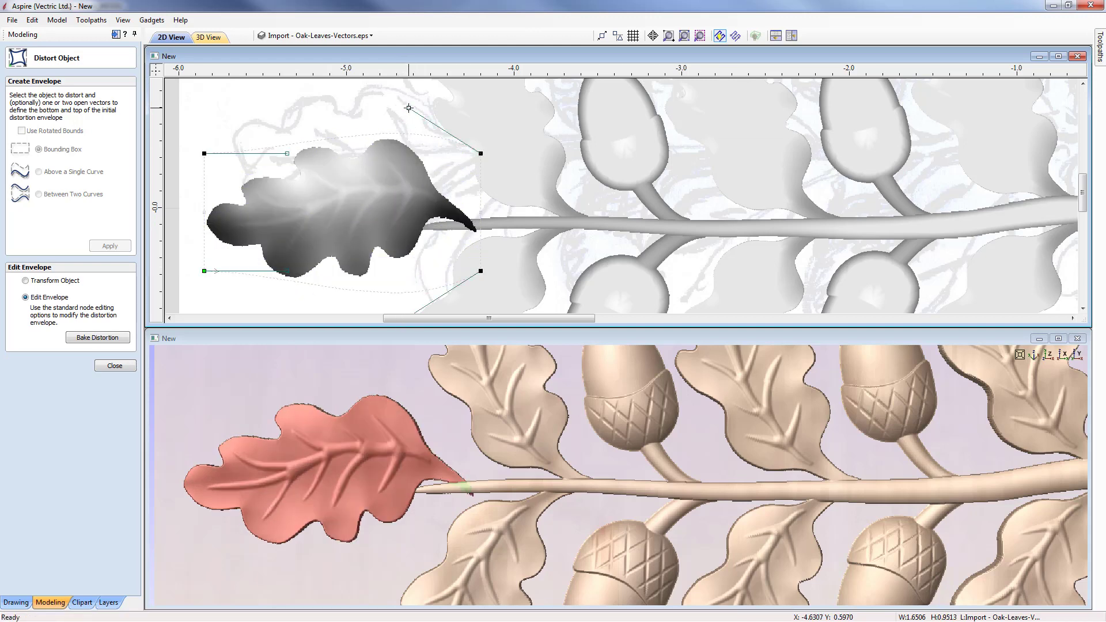
pyautogui.moveTo(395, 190); pyautogui.dragTo(396, 193)
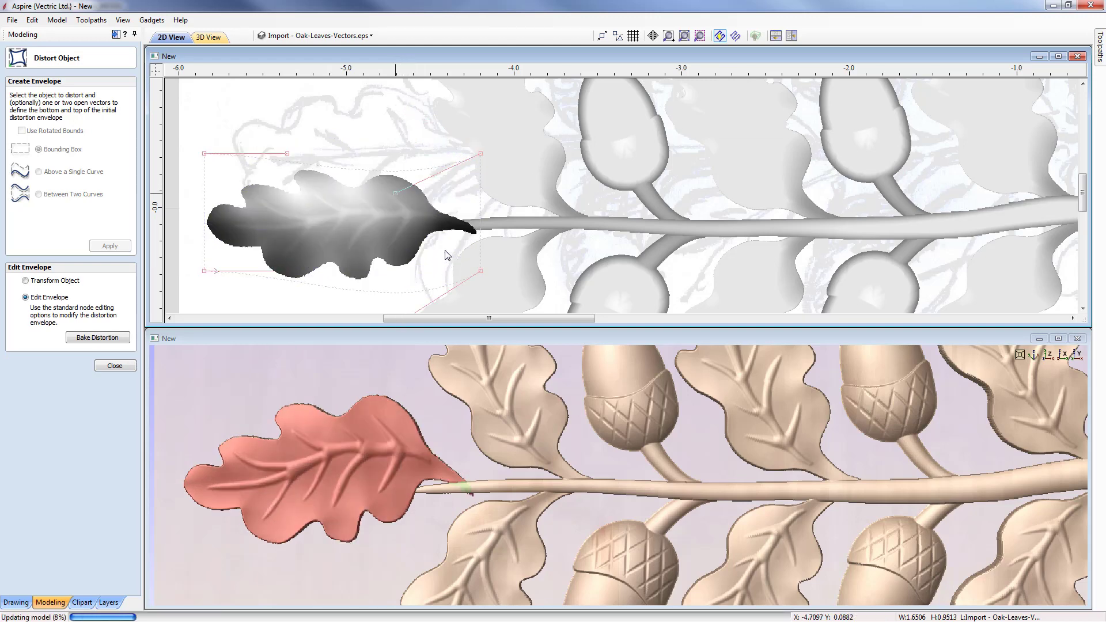
# - Raise the envelope's lower stem-side corner slightly, bulge both edges outward near the leaf's tip, and finish the distortion
pyautogui.click(481, 271)
pyautogui.moveTo(481, 260); pyautogui.dragTo(482, 259)
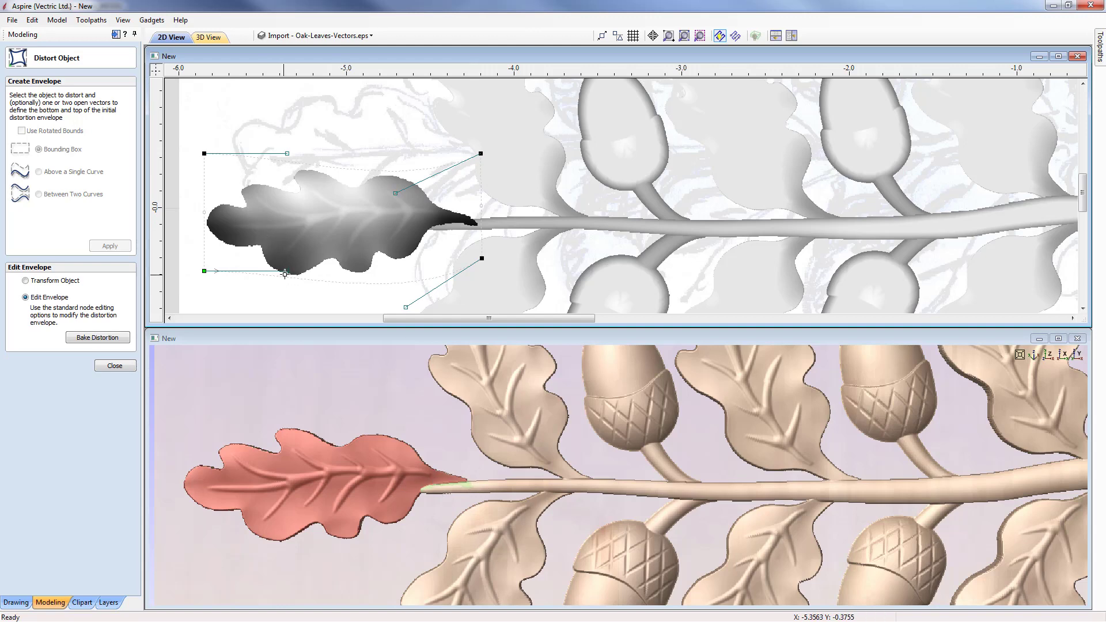
pyautogui.moveTo(284, 275); pyautogui.dragTo(281, 296)
pyautogui.moveTo(287, 153); pyautogui.dragTo(283, 130)
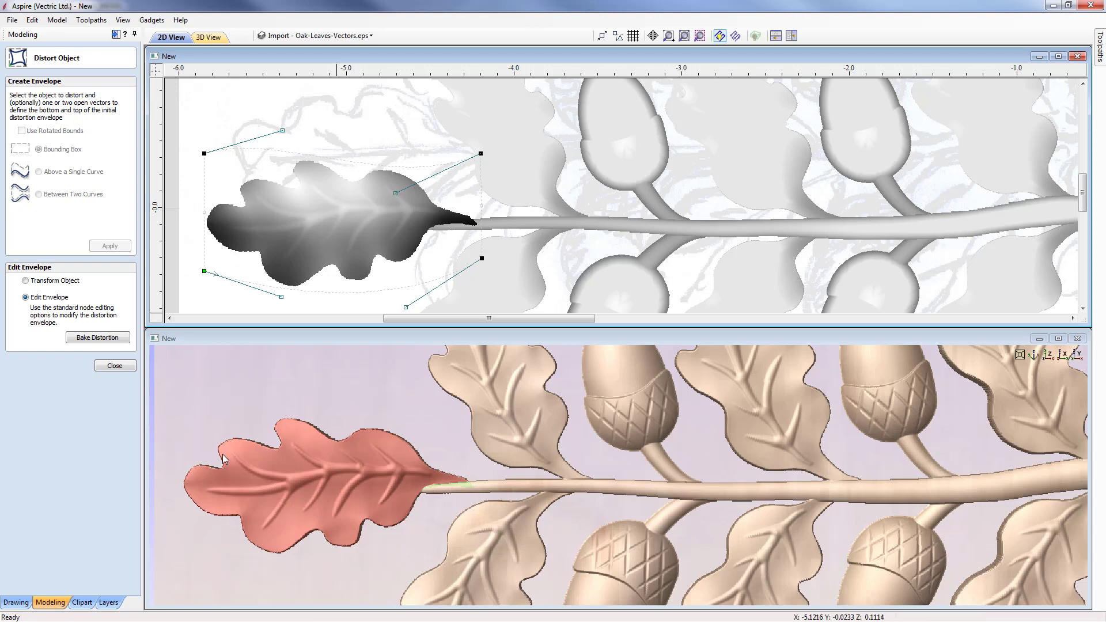
pyautogui.click(114, 366)
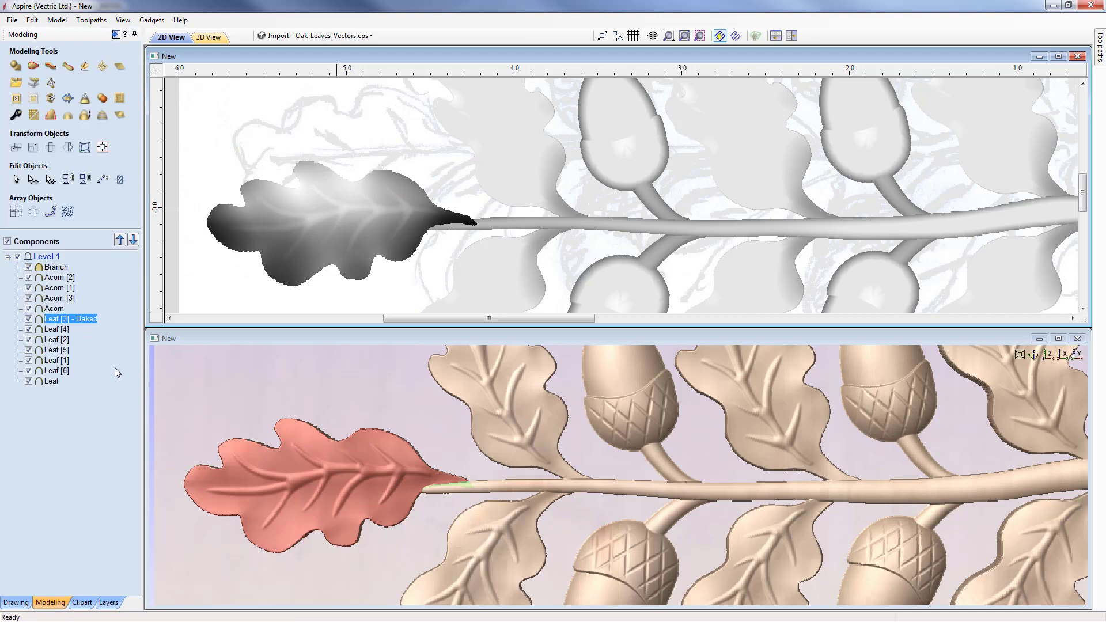
# - Nudge the distorted end leaf slightly outward along the line of the branch in the 3D view
pyautogui.click(368, 492)
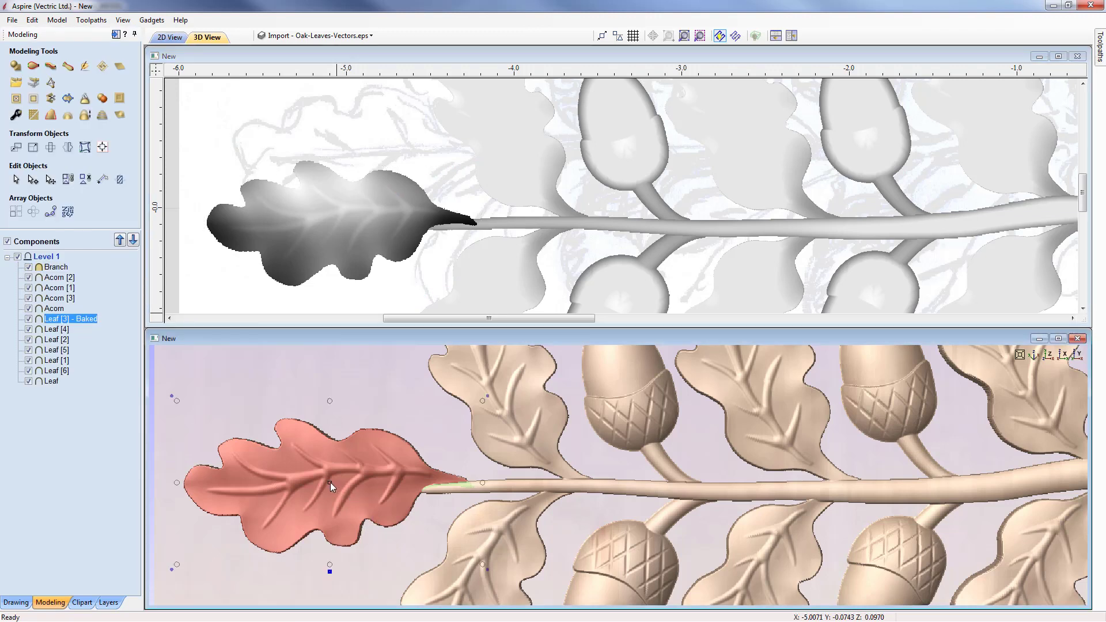
pyautogui.click(358, 505)
pyautogui.moveTo(358, 505); pyautogui.dragTo(359, 507)
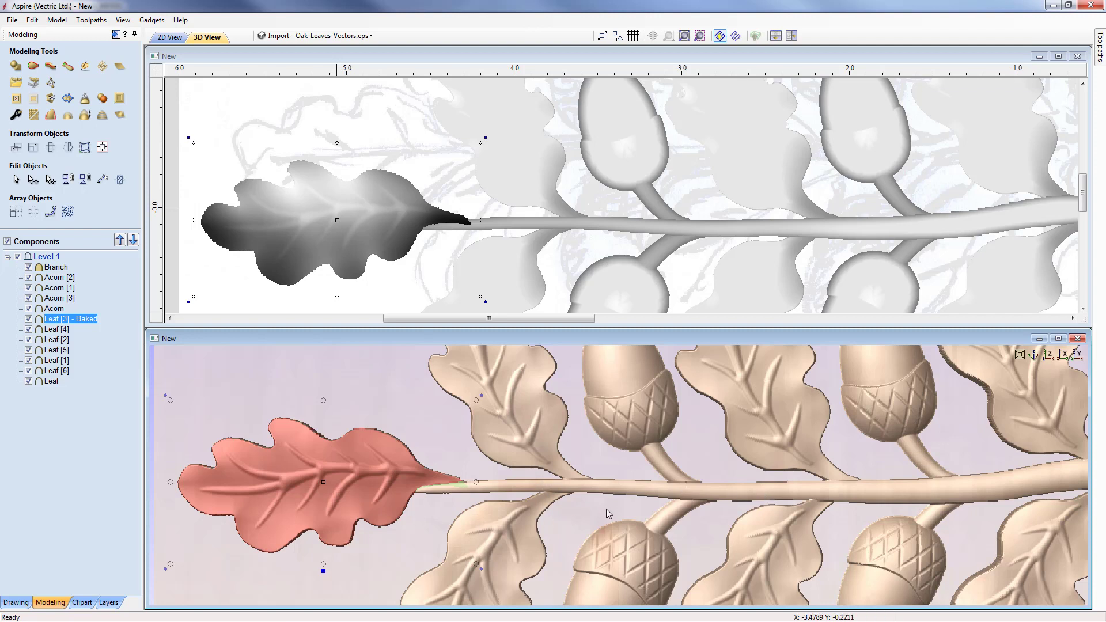
# - Examine how the leaves and acorns join the branch from oblique angles in the 3D view
pyautogui.moveTo(721, 533); pyautogui.dragTo(566, 538)
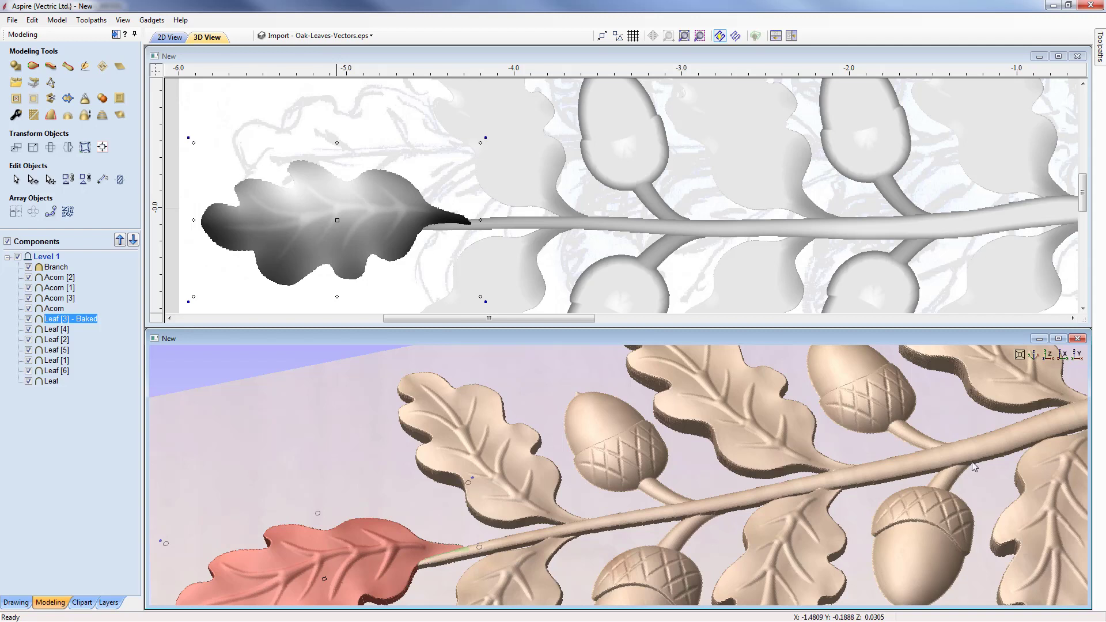
pyautogui.click(1049, 357)
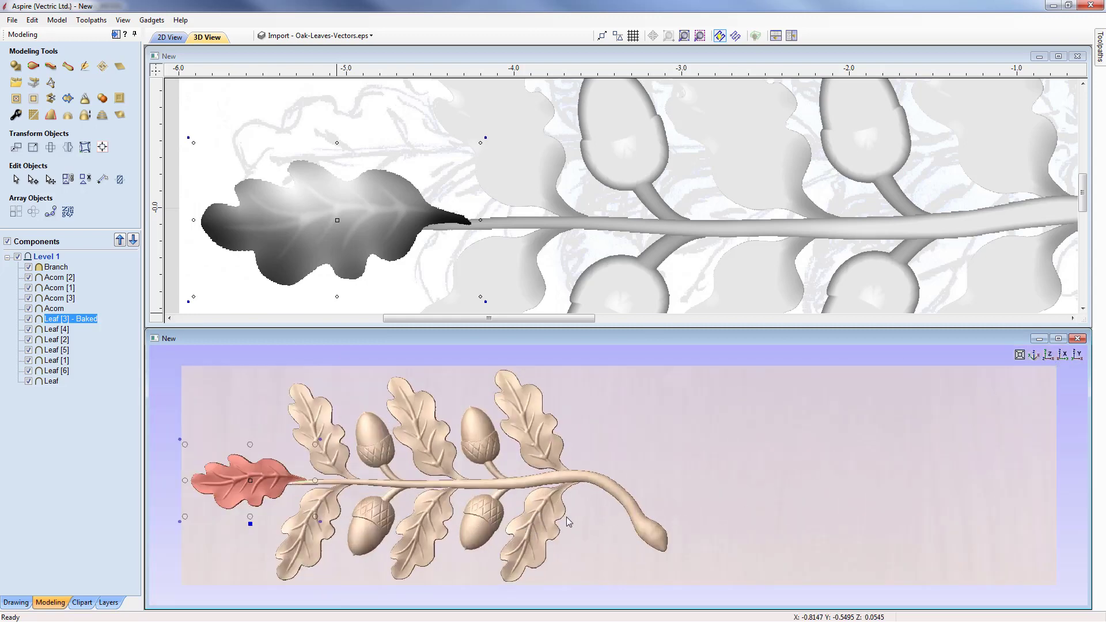
pyautogui.moveTo(566, 548); pyautogui.dragTo(666, 535)
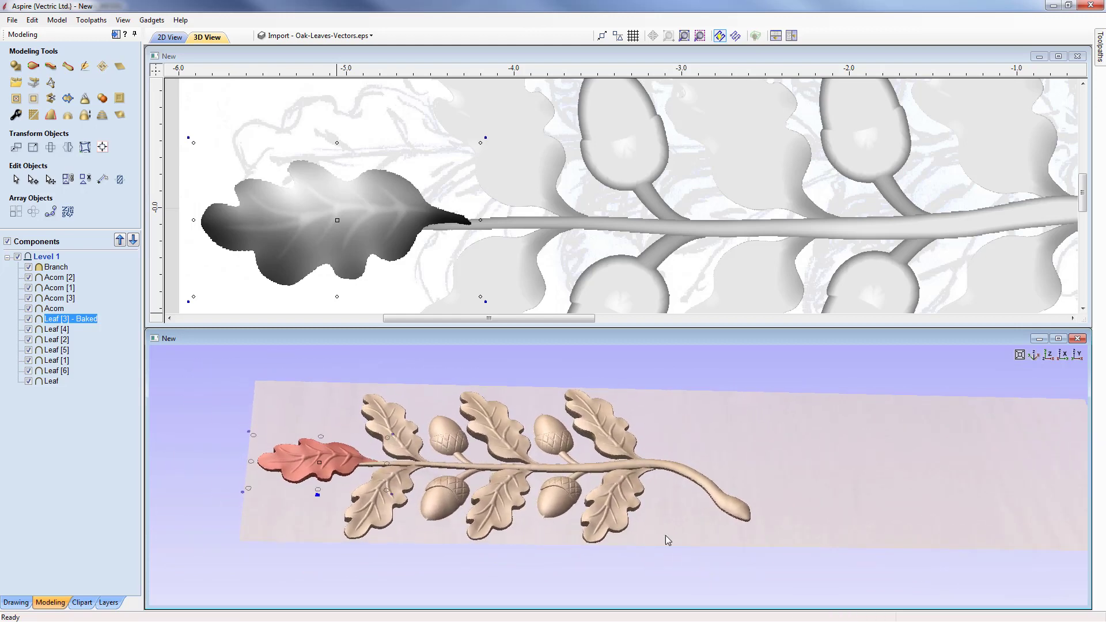
pyautogui.scroll(5, 661, 523)
pyautogui.moveTo(710, 521); pyautogui.dragTo(879, 518, button='middle')
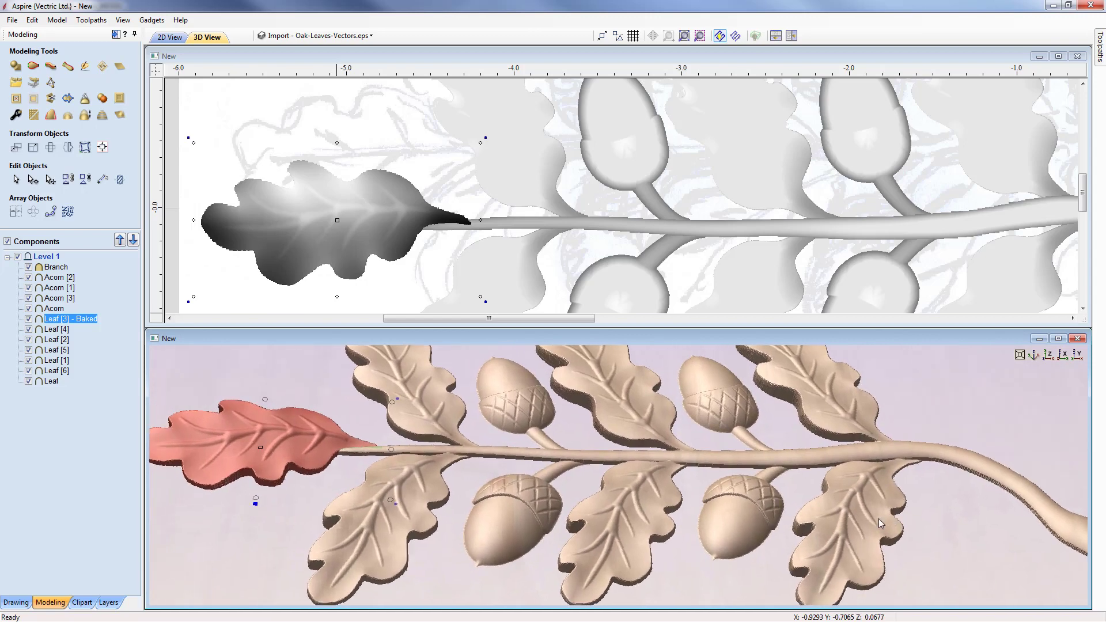
pyautogui.scroll(2, 876, 517)
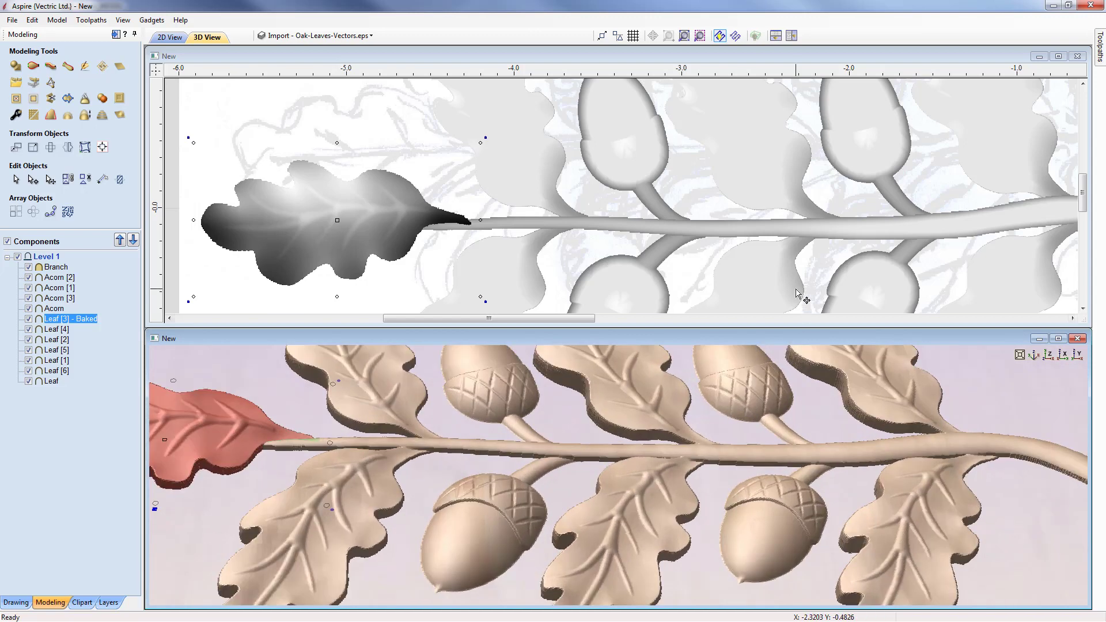
# - Tilt the lower leaf nearest the branch's thick end by 0.4°, with the tilt direction running from its tip to its stem
pyautogui.scroll(-2, 752, 254)
pyautogui.scroll(-3, 795, 255)
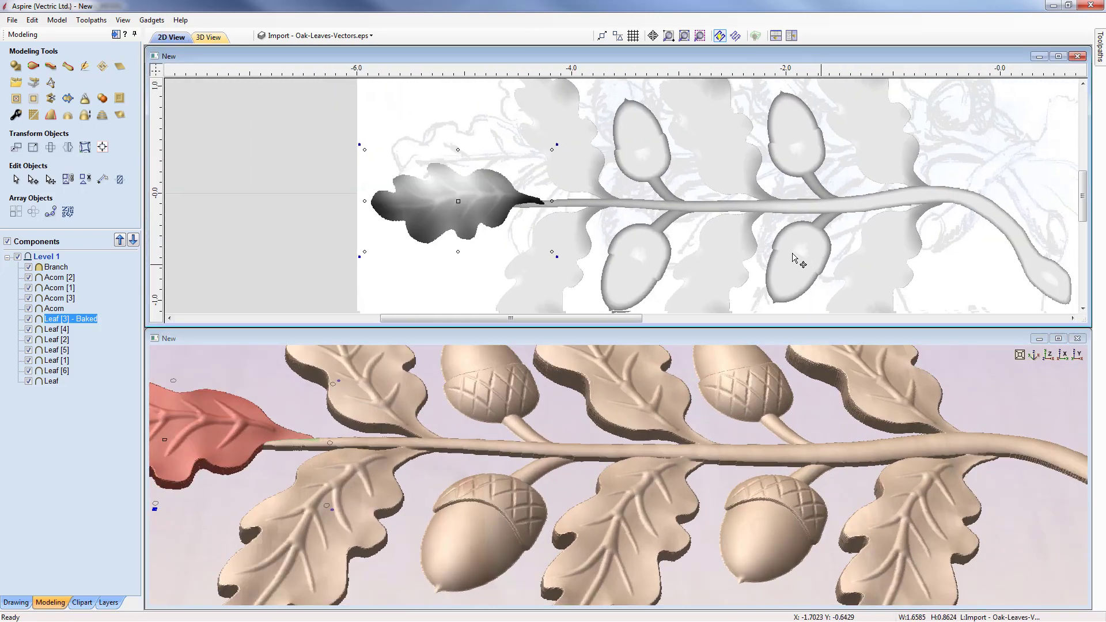
pyautogui.moveTo(645, 223); pyautogui.dragTo(658, 216, button='middle')
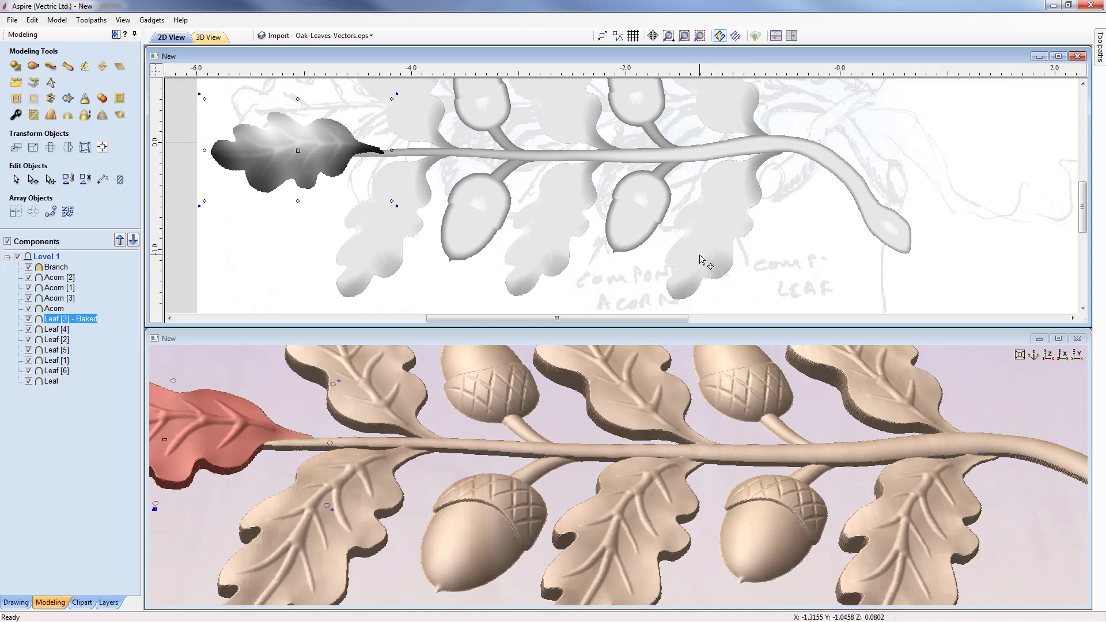
pyautogui.click(701, 257)
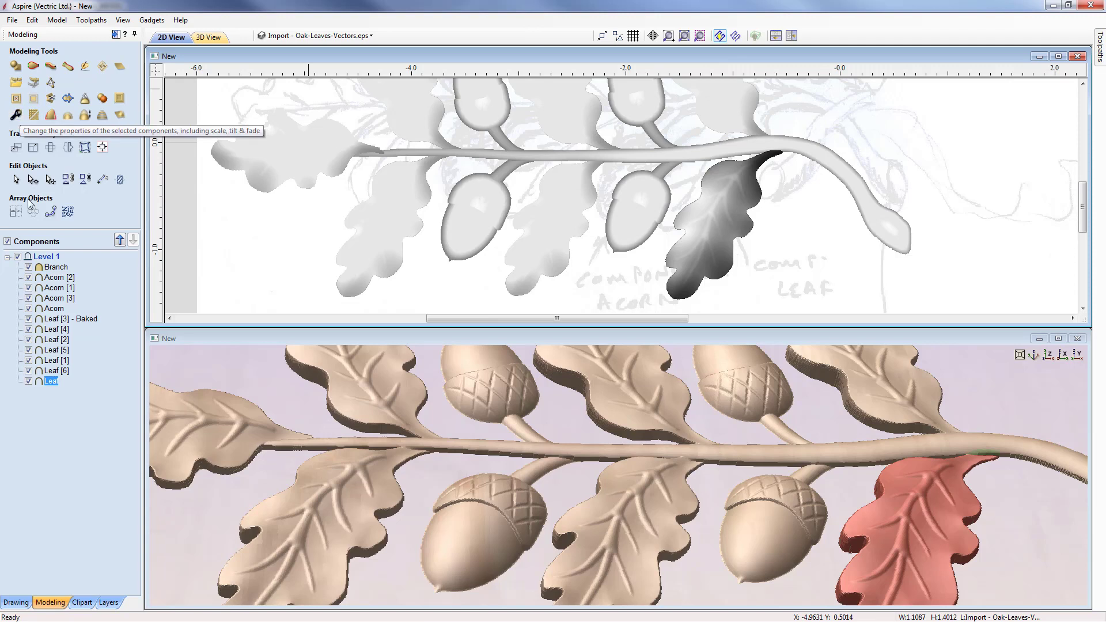
pyautogui.moveTo(42, 381)
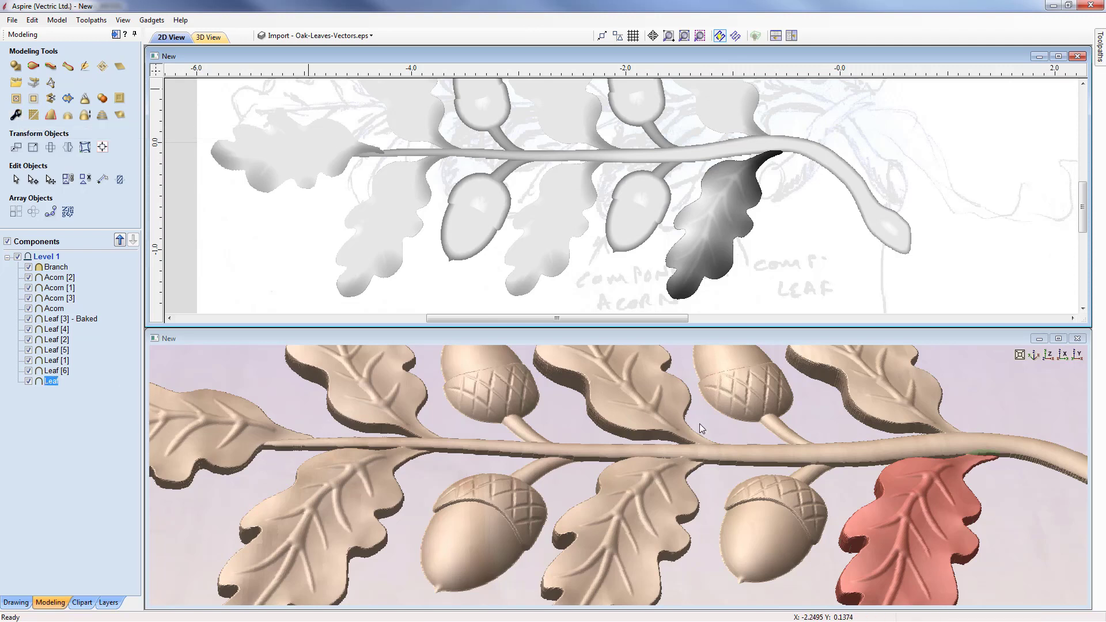
pyautogui.click(15, 115)
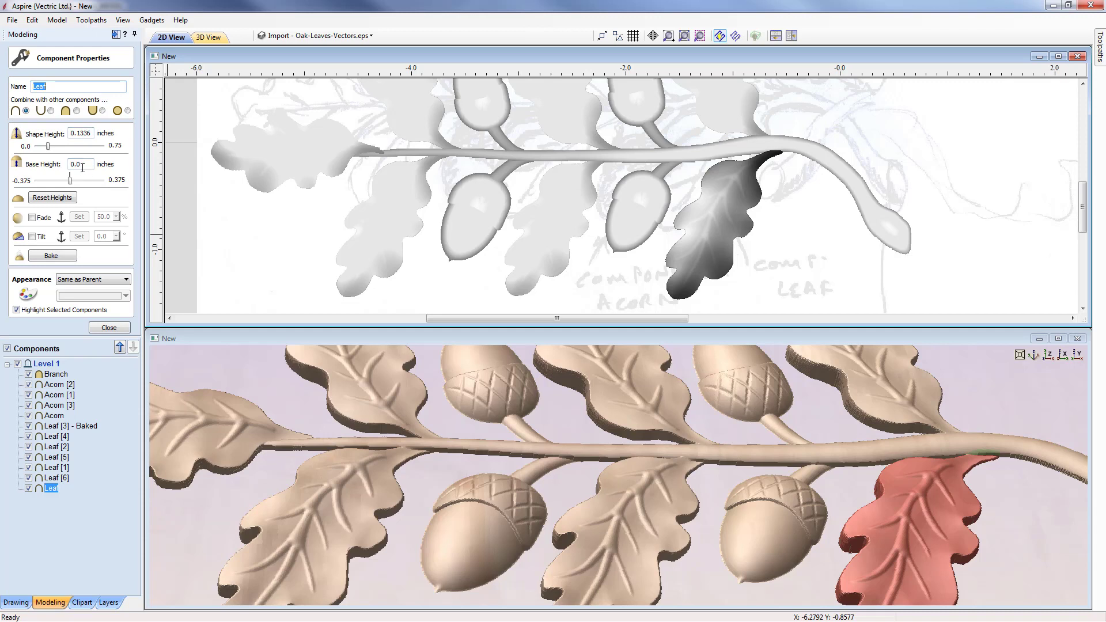
pyautogui.click(33, 236)
pyautogui.click(81, 237)
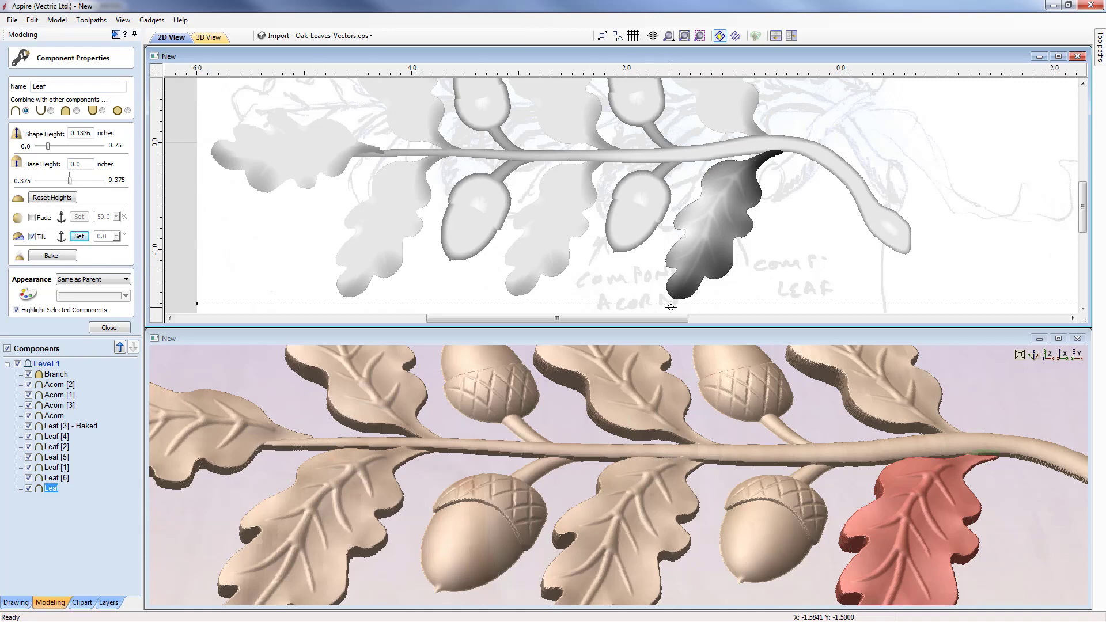
pyautogui.click(776, 150)
pyautogui.click(108, 236)
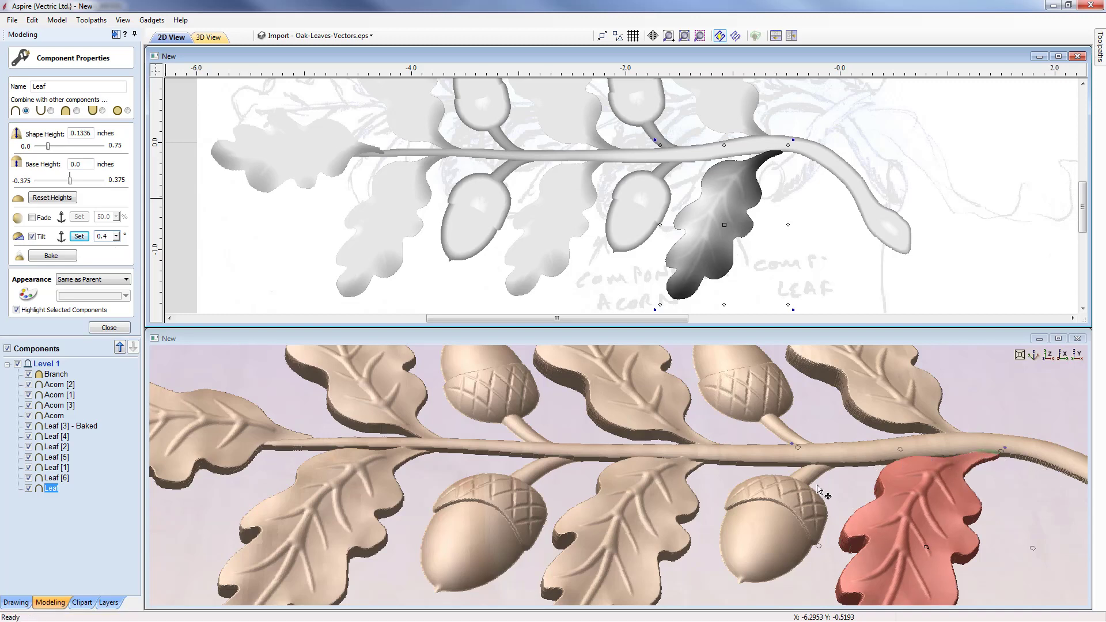
# - Tilt the lower acorn beside that leaf by 0.5°, with the tilt direction running from its tip to its stem
pyautogui.click(643, 223)
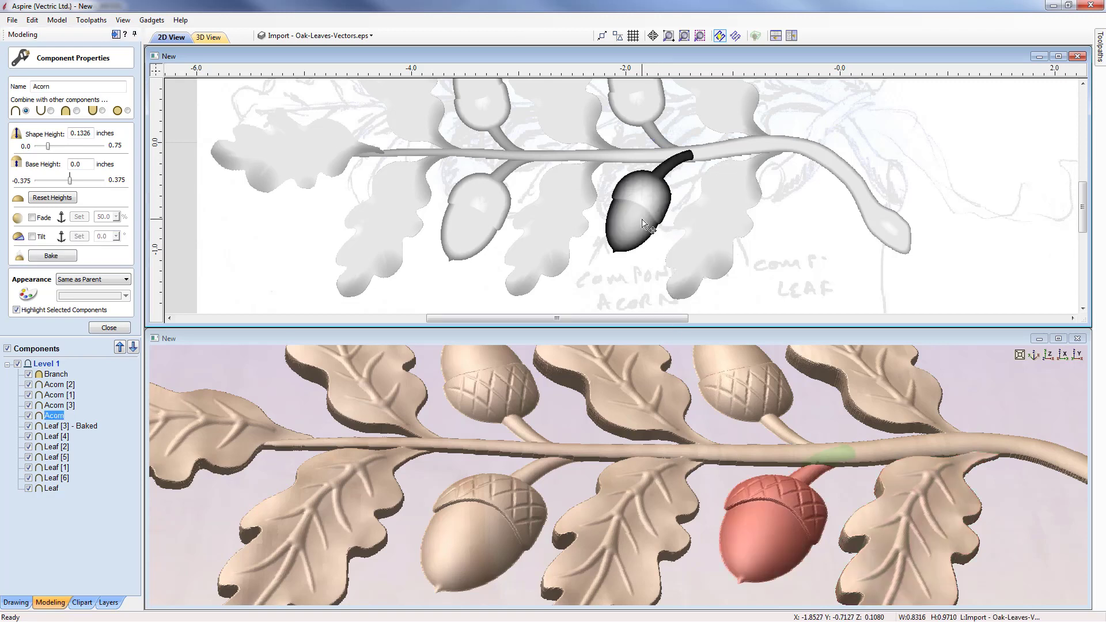
pyautogui.click(33, 237)
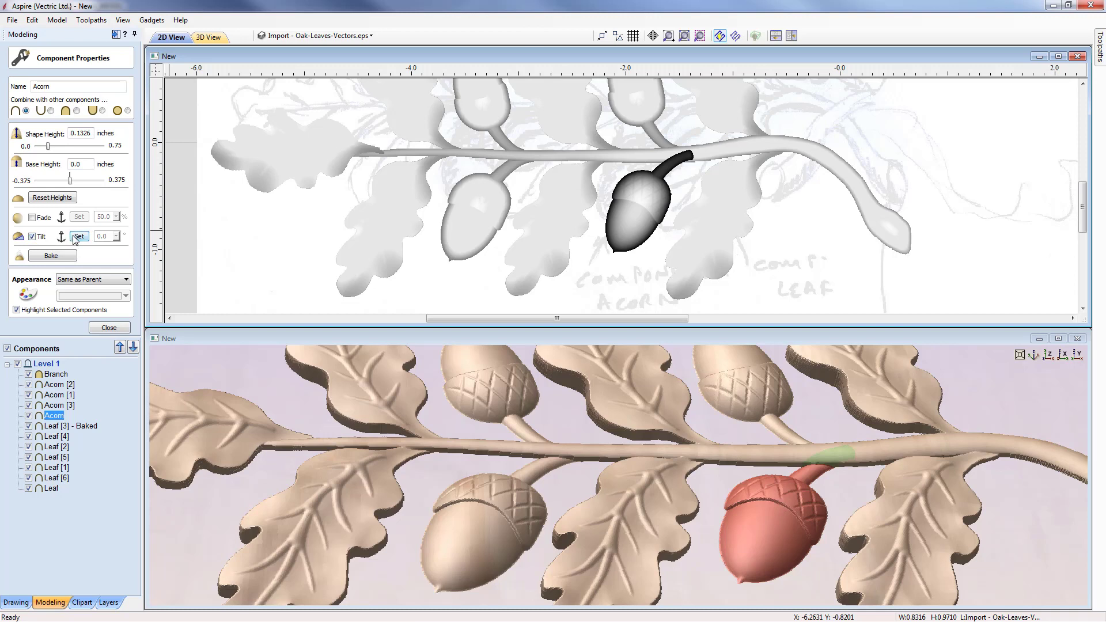
pyautogui.click(77, 237)
pyautogui.moveTo(611, 257); pyautogui.dragTo(686, 132)
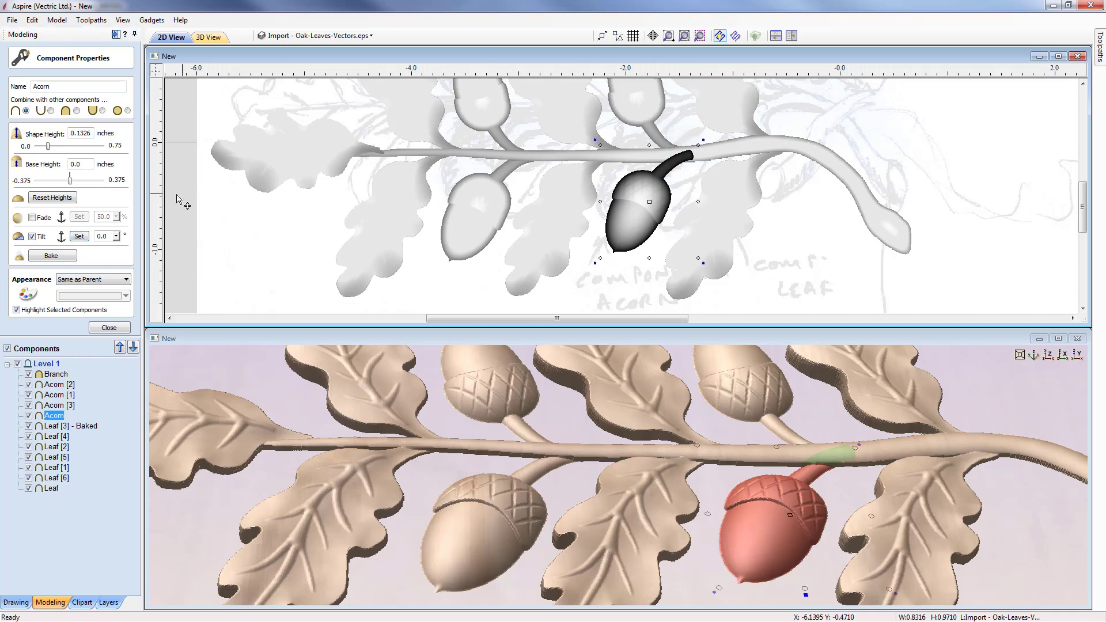
pyautogui.click(110, 236)
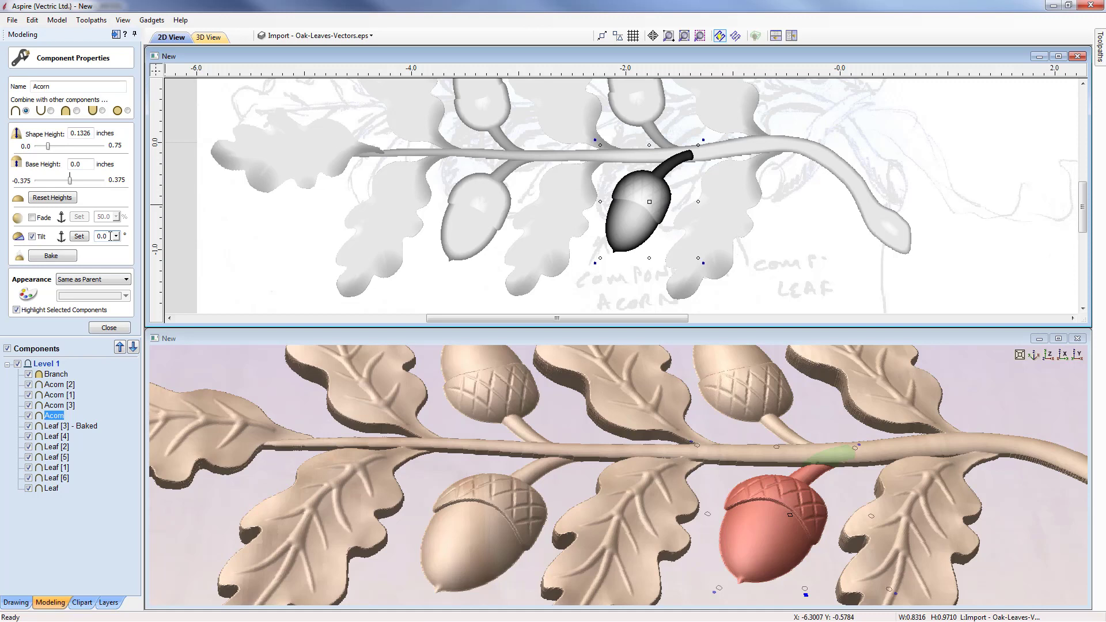
pyautogui.press('Tab')
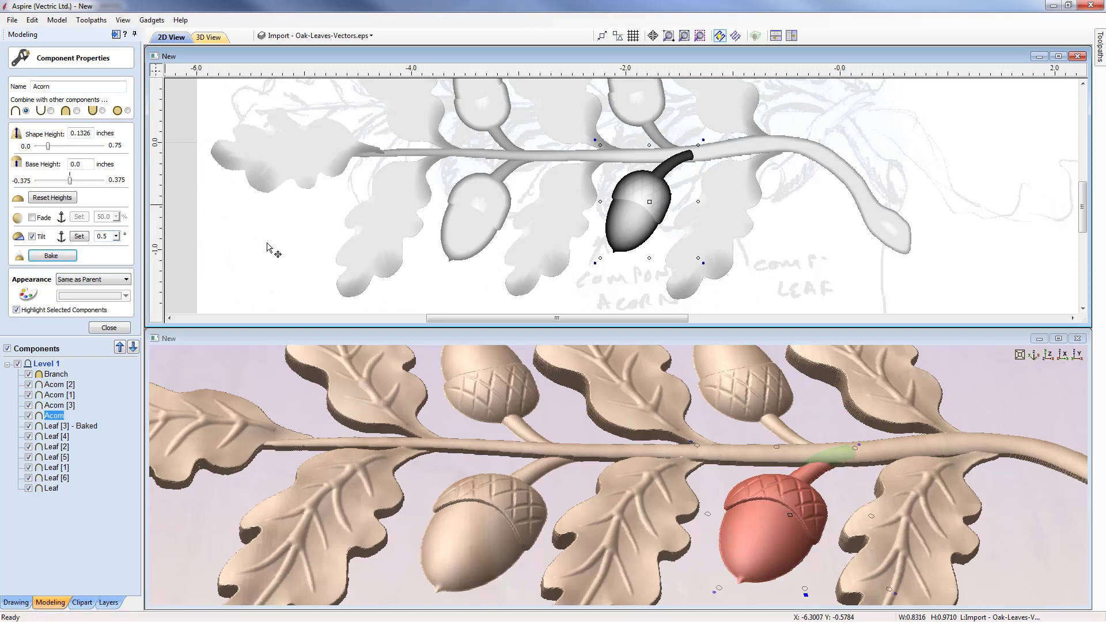
# - Tilt the middle lower leaf by 0.3°, with the tilt direction running from its tip to its stem
pyautogui.click(565, 197)
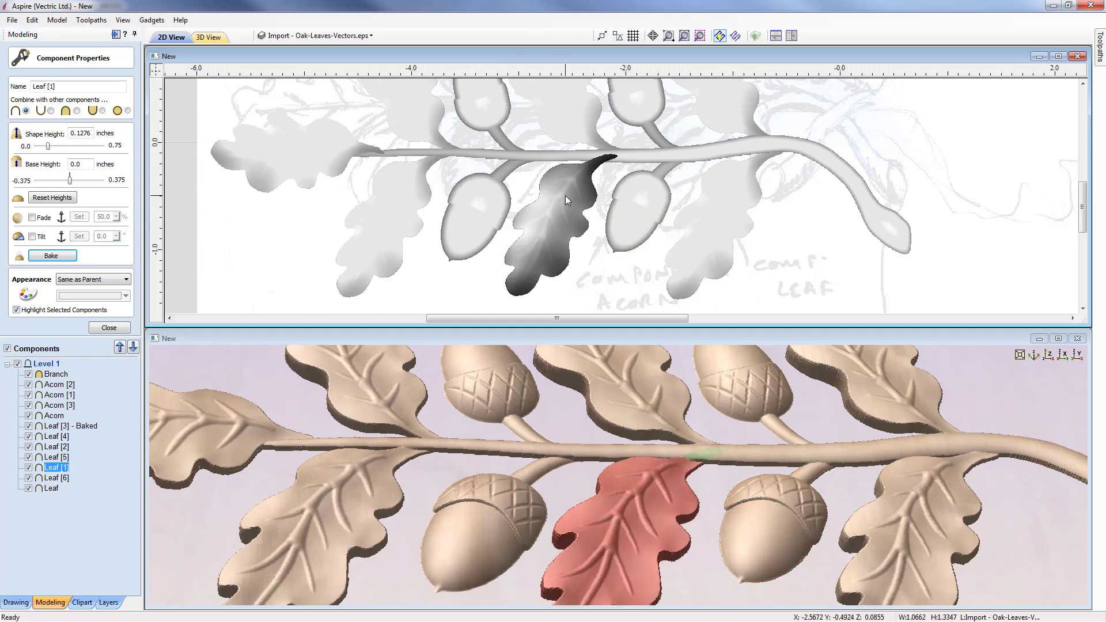
pyautogui.click(31, 236)
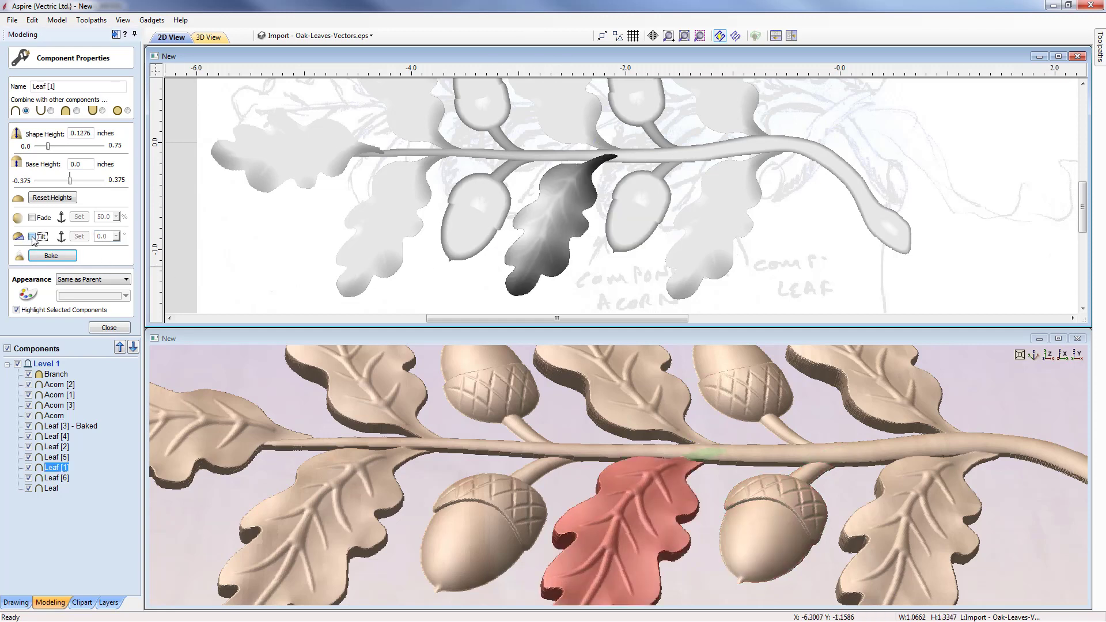
pyautogui.click(79, 236)
pyautogui.click(511, 299)
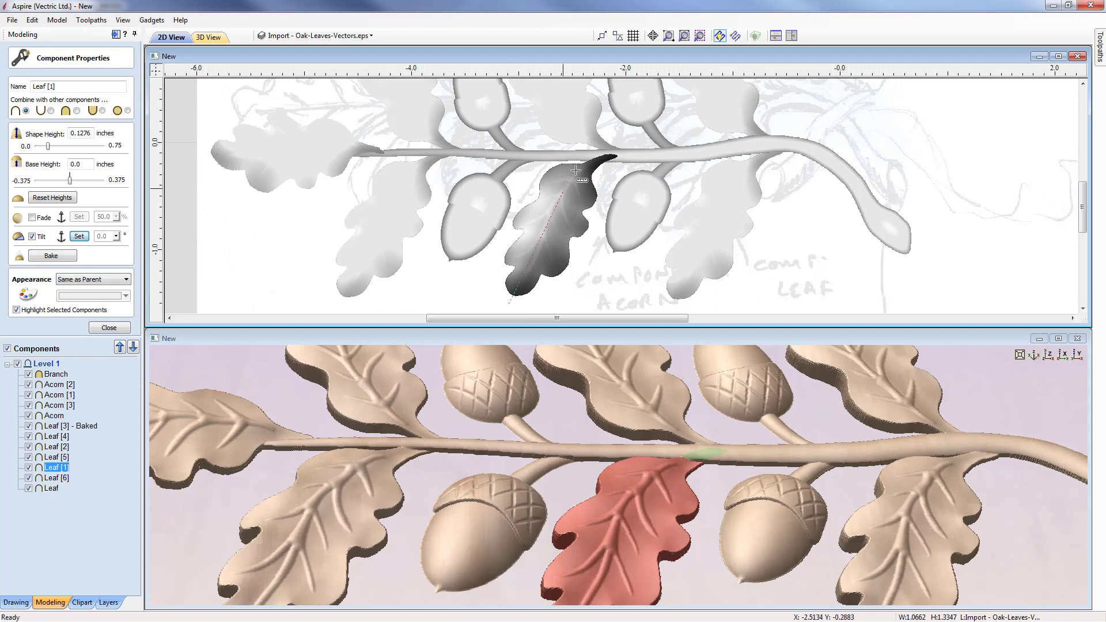
pyautogui.click(616, 151)
pyautogui.click(106, 236)
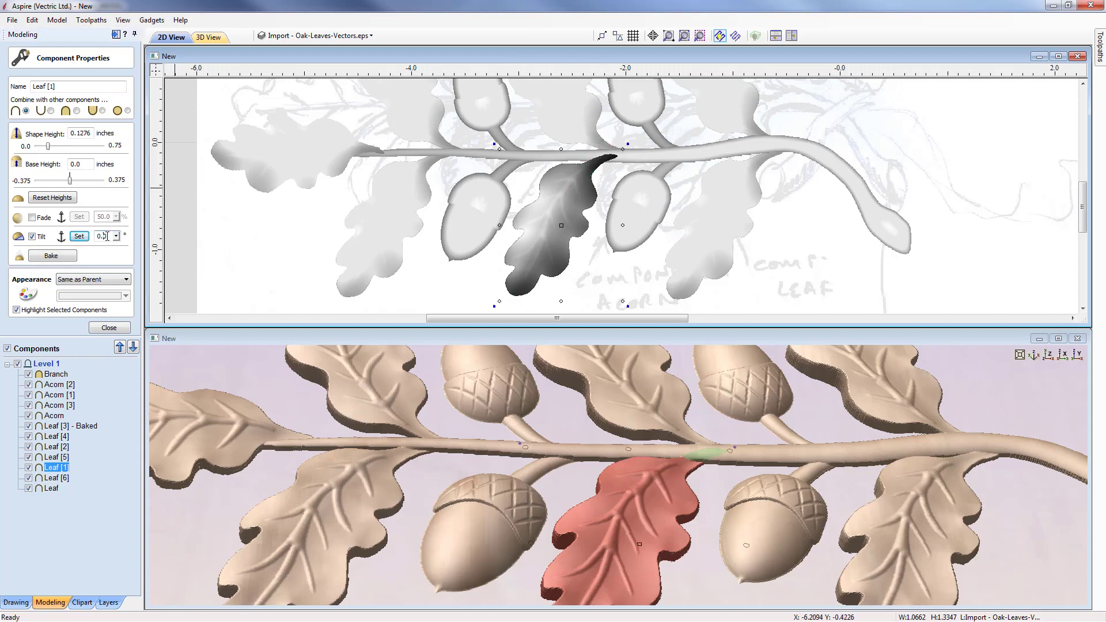
pyautogui.press('Return')
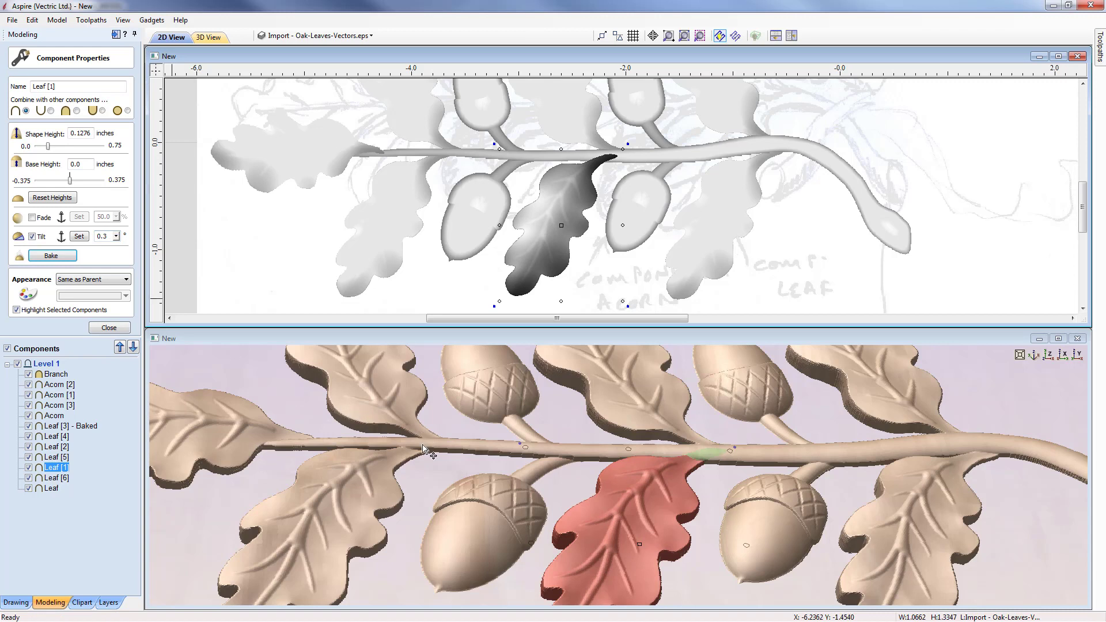
# - Tilt the lower acorn nearer the branch's thin end by 0.5°, with the tilt direction running from its tip to its stem
pyautogui.click(462, 237)
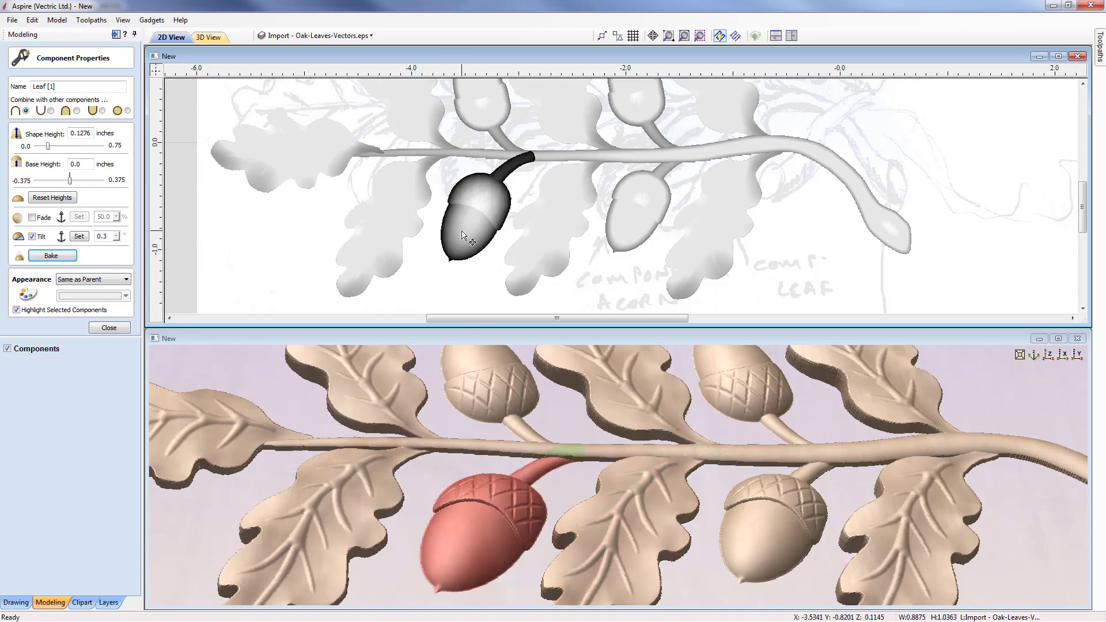
pyautogui.click(31, 236)
pyautogui.click(79, 237)
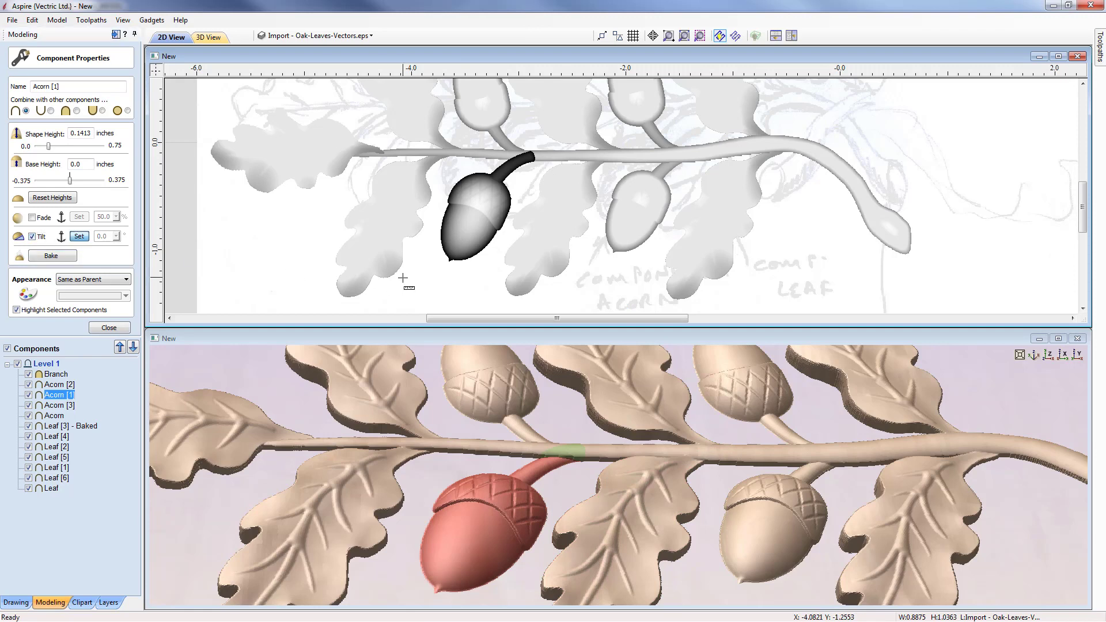
pyautogui.click(526, 137)
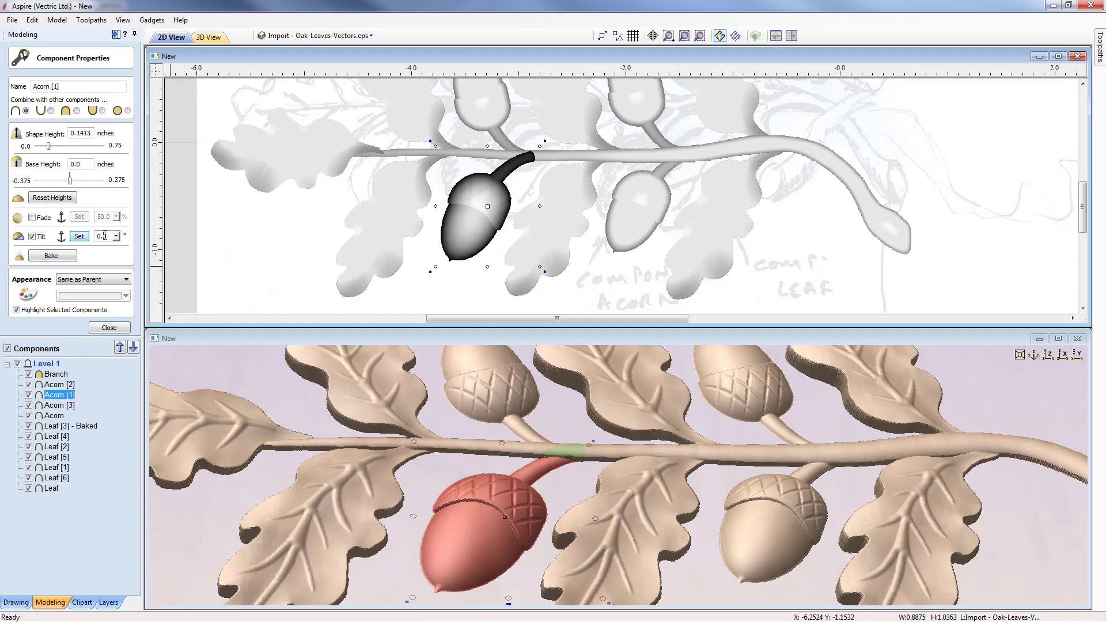
pyautogui.press('Return')
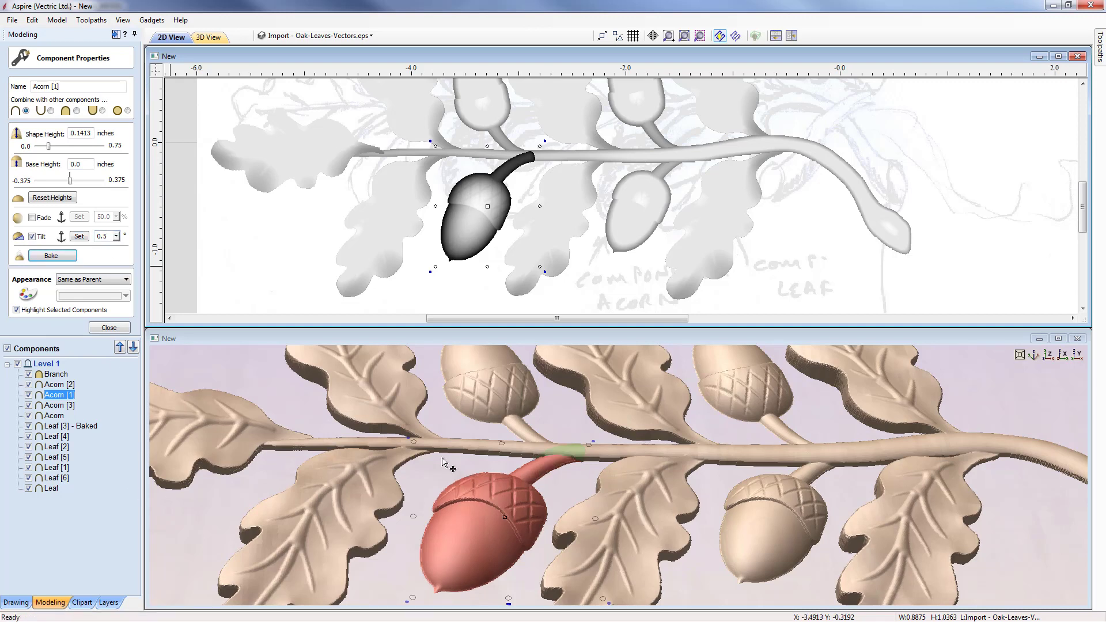
# - Tilt the lower leaf nearest the branch's thin end by 0.3°, with the tilt direction running from its tip to its stem
pyautogui.click(363, 245)
pyautogui.click(33, 236)
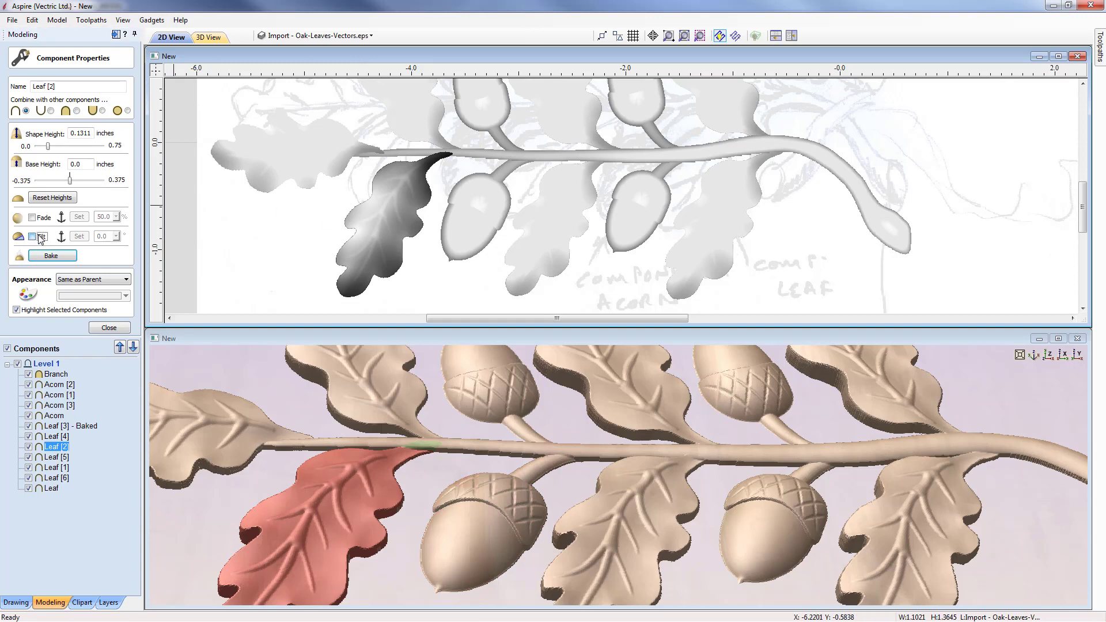
pyautogui.click(79, 236)
pyautogui.click(342, 294)
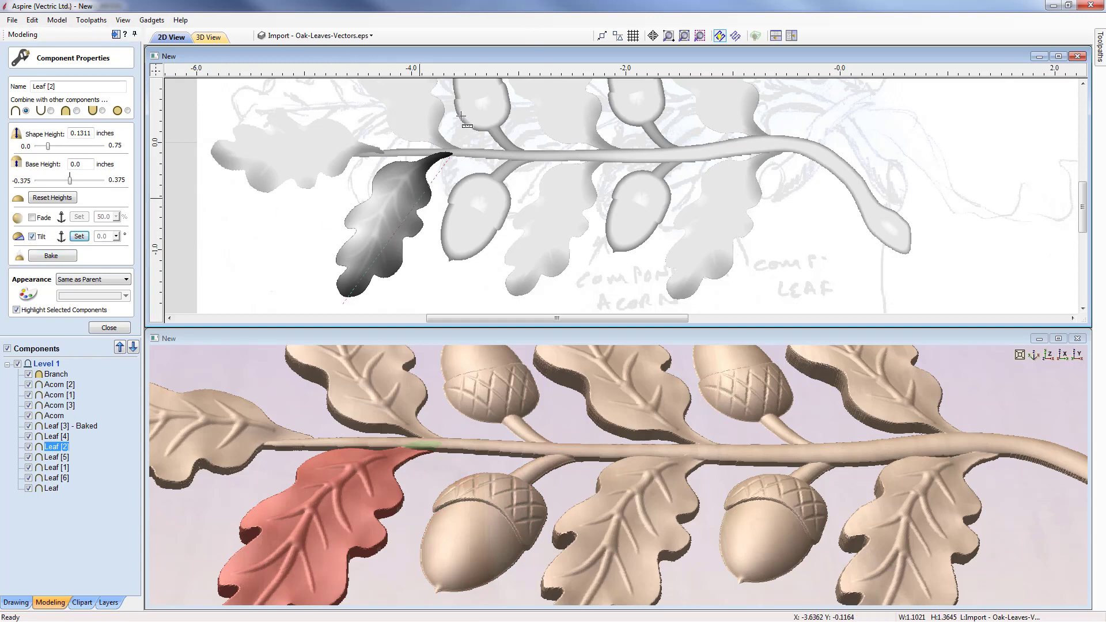
pyautogui.click(447, 137)
pyautogui.moveTo(104, 236); pyautogui.dragTo(111, 237)
pyautogui.press('Tab')
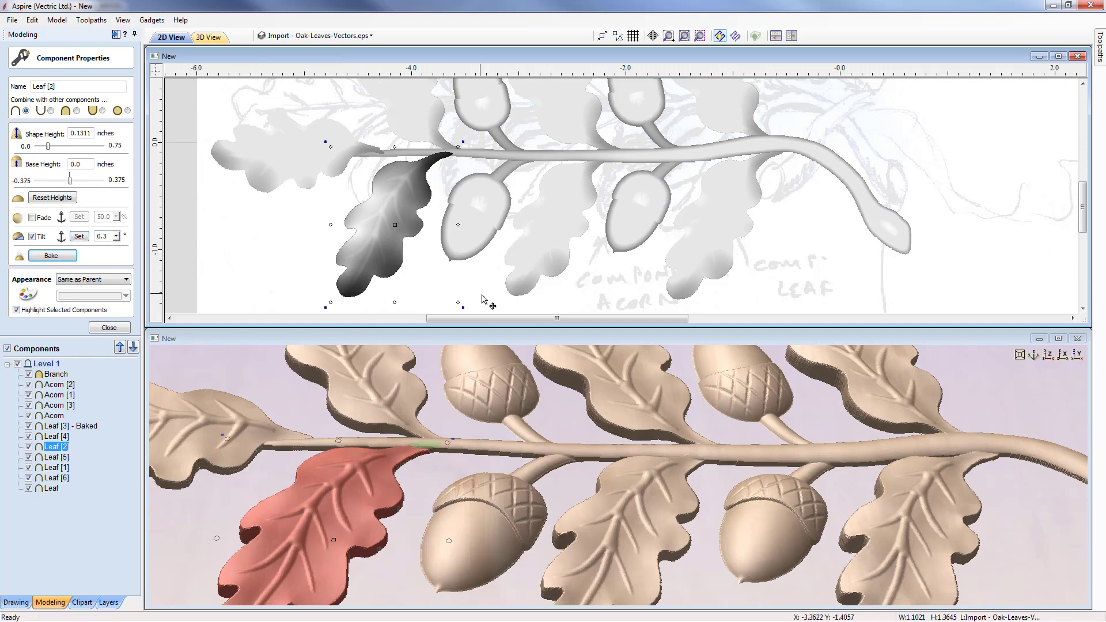
# - Tilt the upper leaf nearest the branch's thin end from tip to stem, applying 0.4° and fine-tuning the angle
pyautogui.click(426, 117)
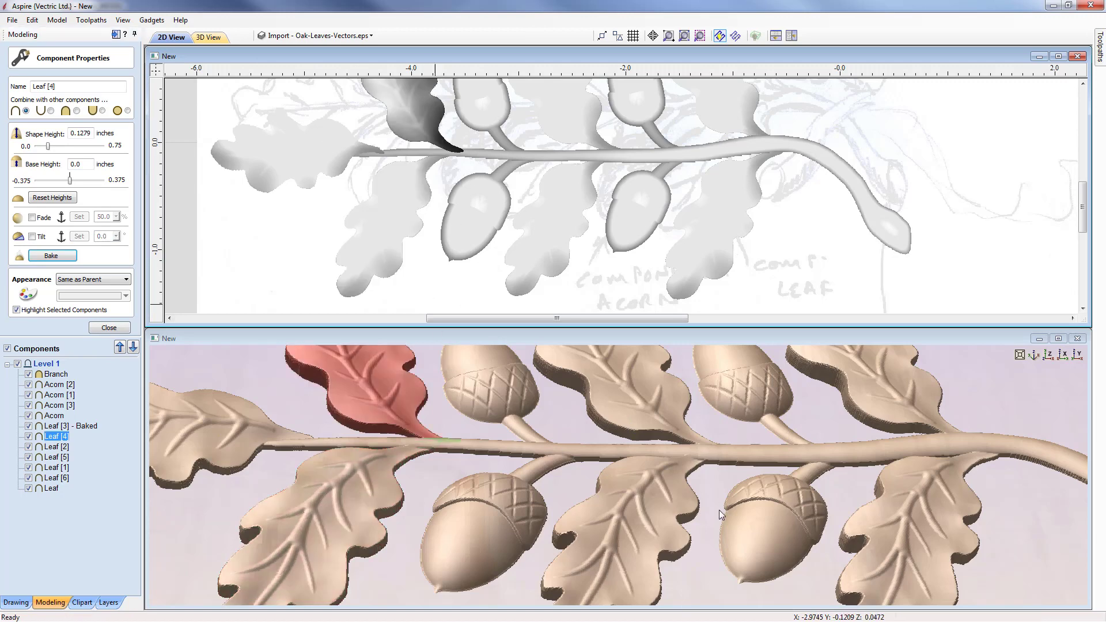
pyautogui.moveTo(703, 420); pyautogui.dragTo(560, 424)
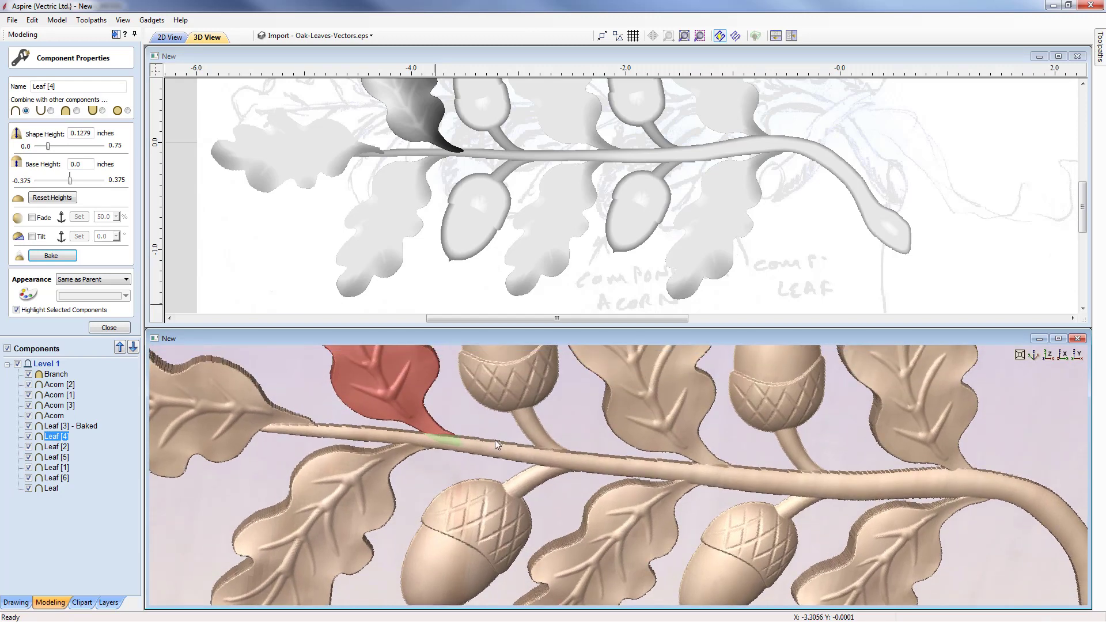
pyautogui.moveTo(495, 441); pyautogui.dragTo(479, 446)
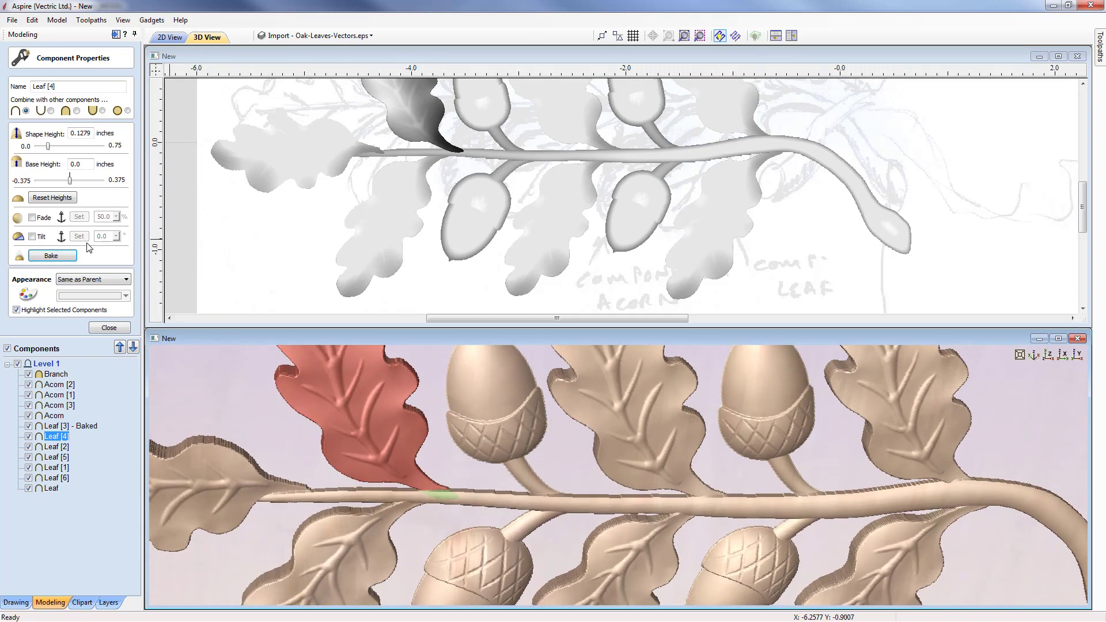
pyautogui.moveTo(499, 228); pyautogui.dragTo(499, 309, button='middle')
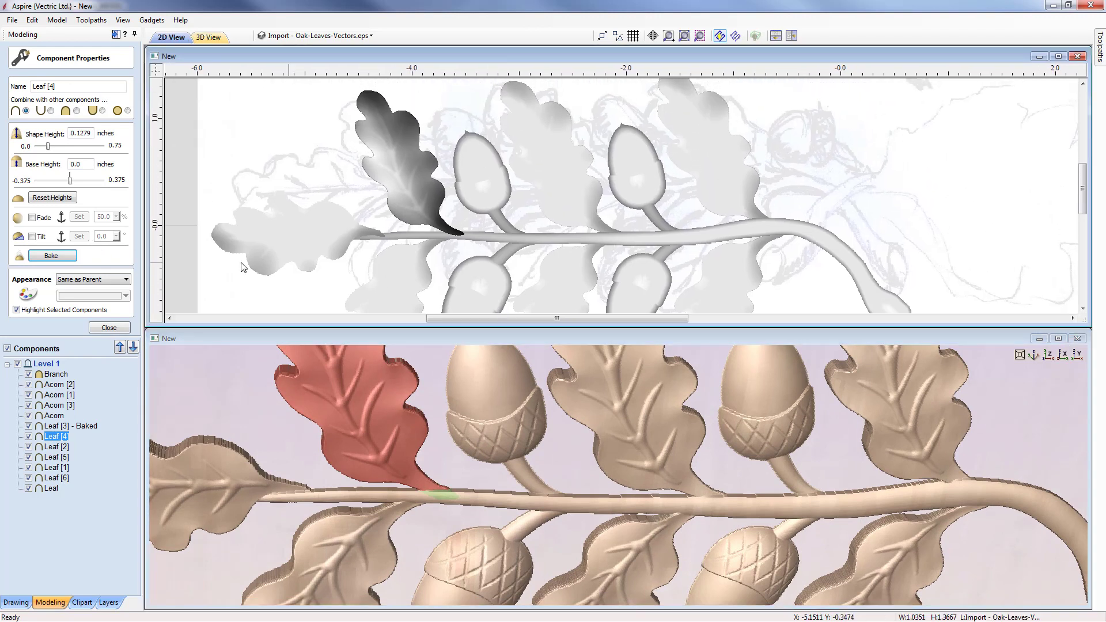
pyautogui.click(33, 236)
pyautogui.click(79, 237)
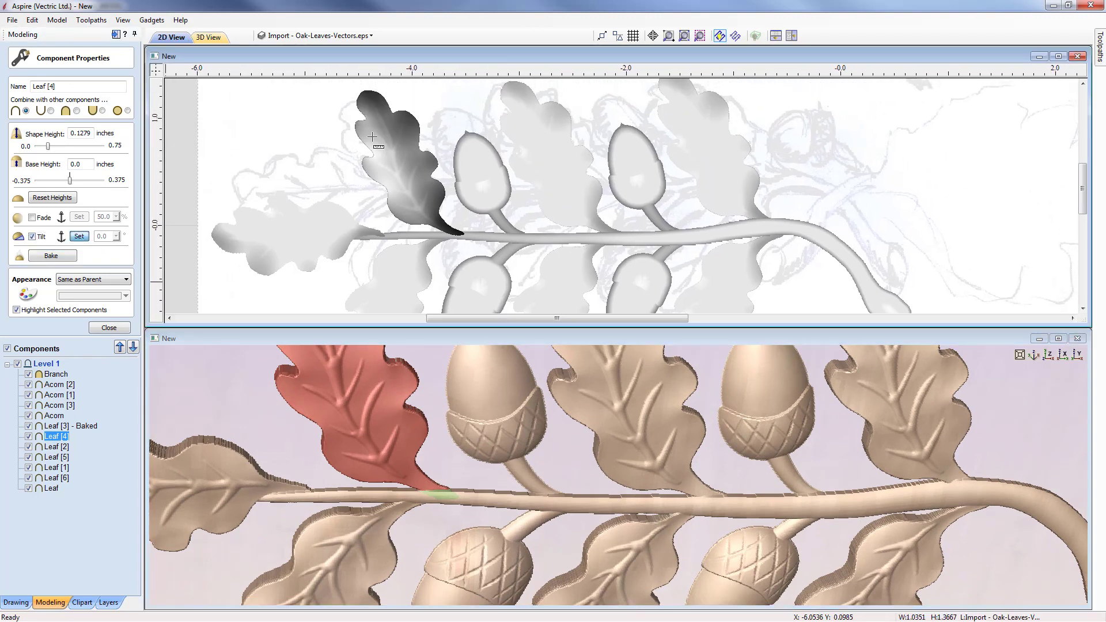
pyautogui.moveTo(367, 93); pyautogui.dragTo(466, 254)
pyautogui.moveTo(104, 237); pyautogui.dragTo(111, 238)
pyautogui.write('4')
pyautogui.press('Tab')
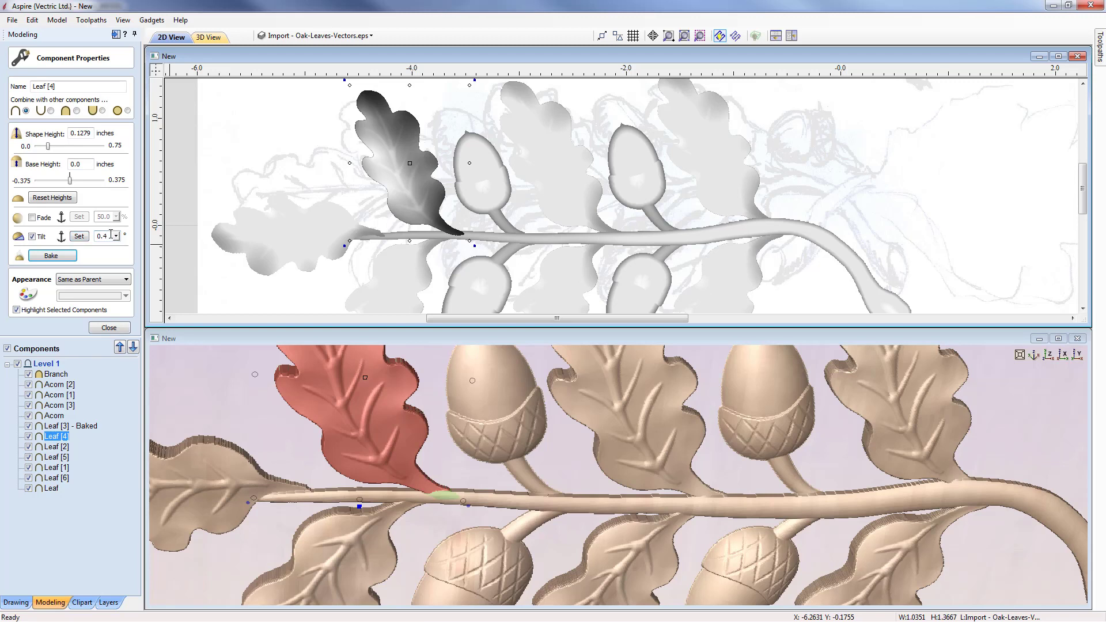
pyautogui.moveTo(104, 237); pyautogui.dragTo(111, 237)
pyautogui.press('Tab')
# - Tilt the upper acorn nearer the branch's thin end from its tip to its stem and refine the tilt angle
pyautogui.click(493, 201)
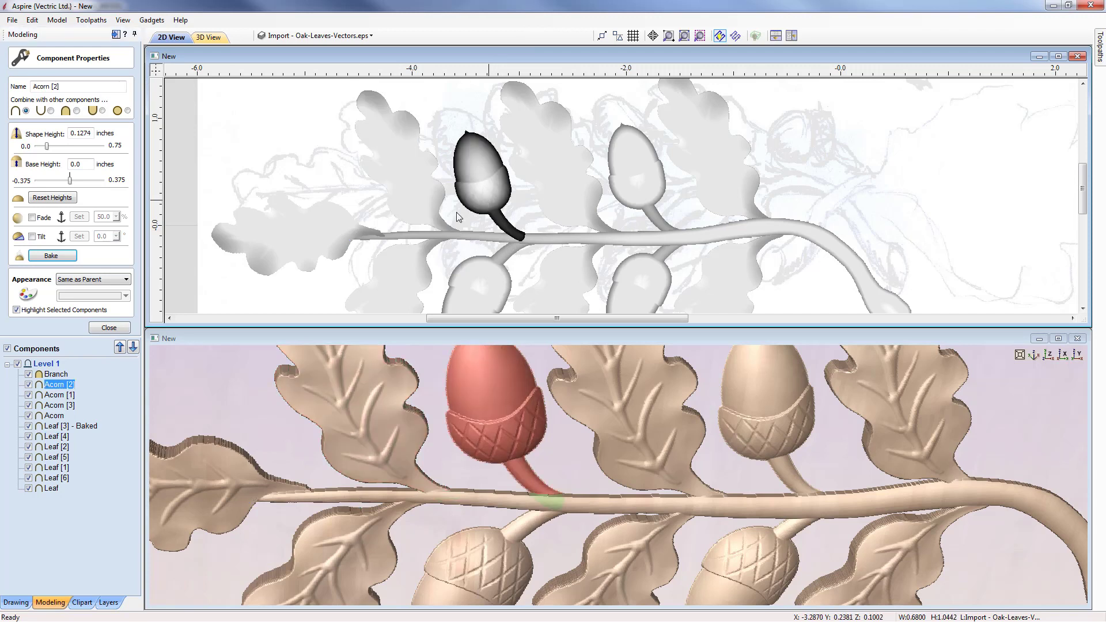
pyautogui.click(32, 236)
pyautogui.click(79, 236)
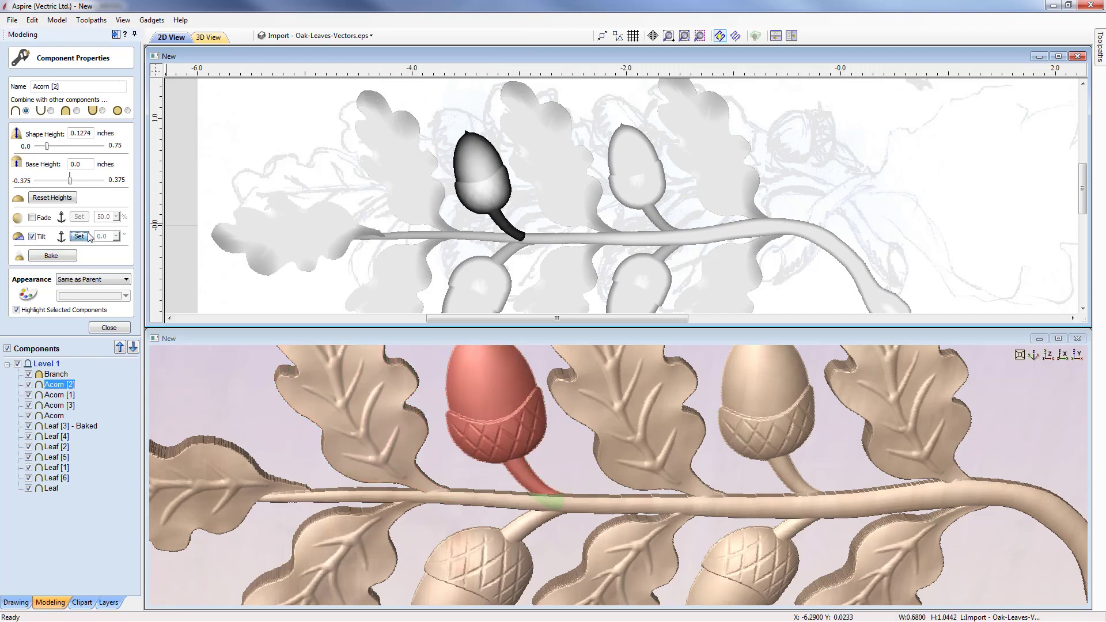
pyautogui.moveTo(459, 124)
pyautogui.mouseDown()
pyautogui.moveTo(496, 219)
pyautogui.moveTo(519, 246)
pyautogui.mouseUp()
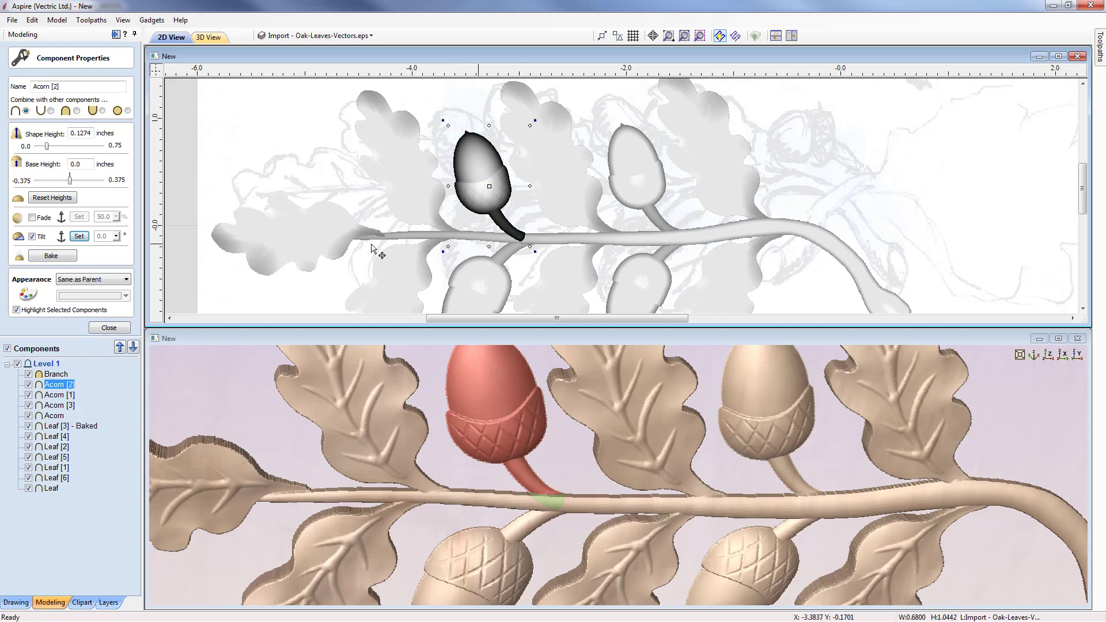
pyautogui.doubleClick(108, 237)
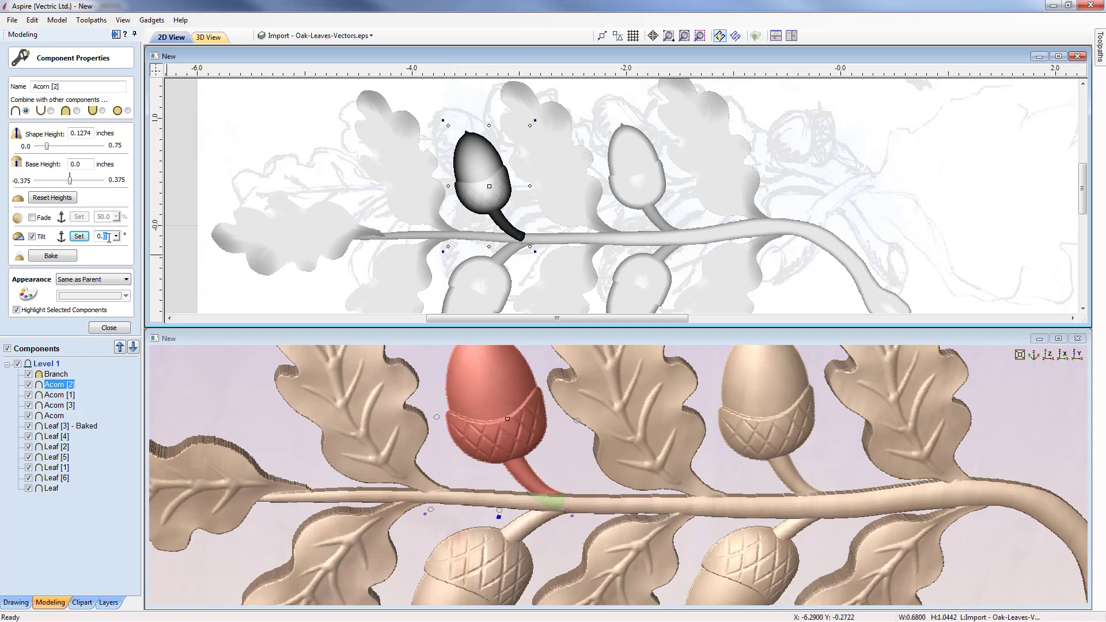
pyautogui.press('Tab')
pyautogui.click(107, 237)
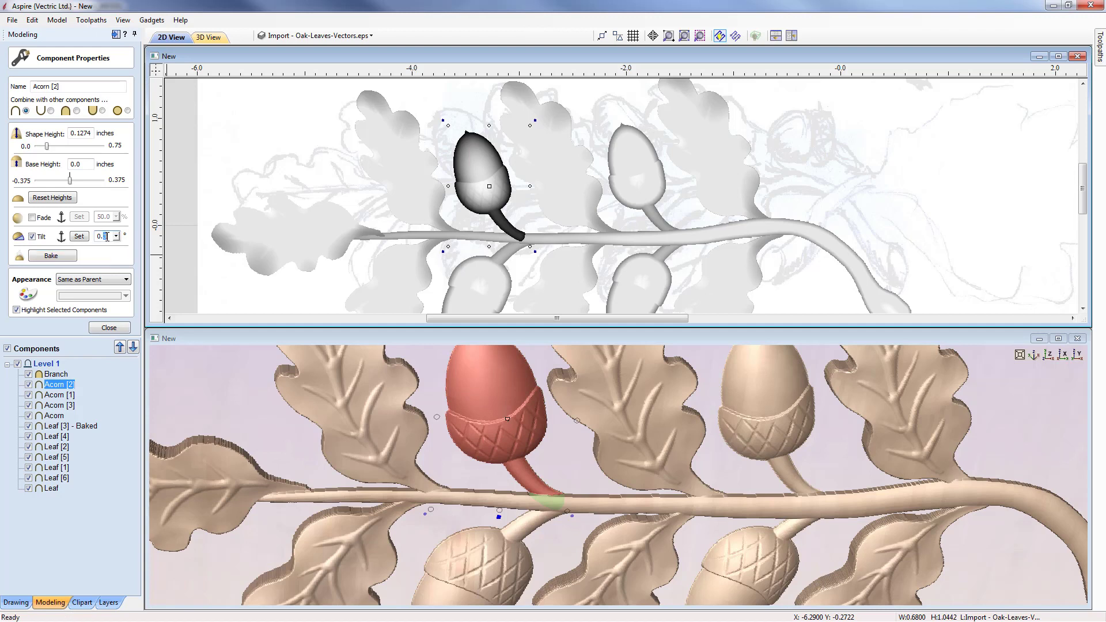
pyautogui.press('Tab')
# - Tilt the middle upper leaf by 0.4°, with the tilt direction running from its tip to its stem
pyautogui.click(574, 193)
pyautogui.moveTo(603, 219); pyautogui.dragTo(556, 231, button='middle')
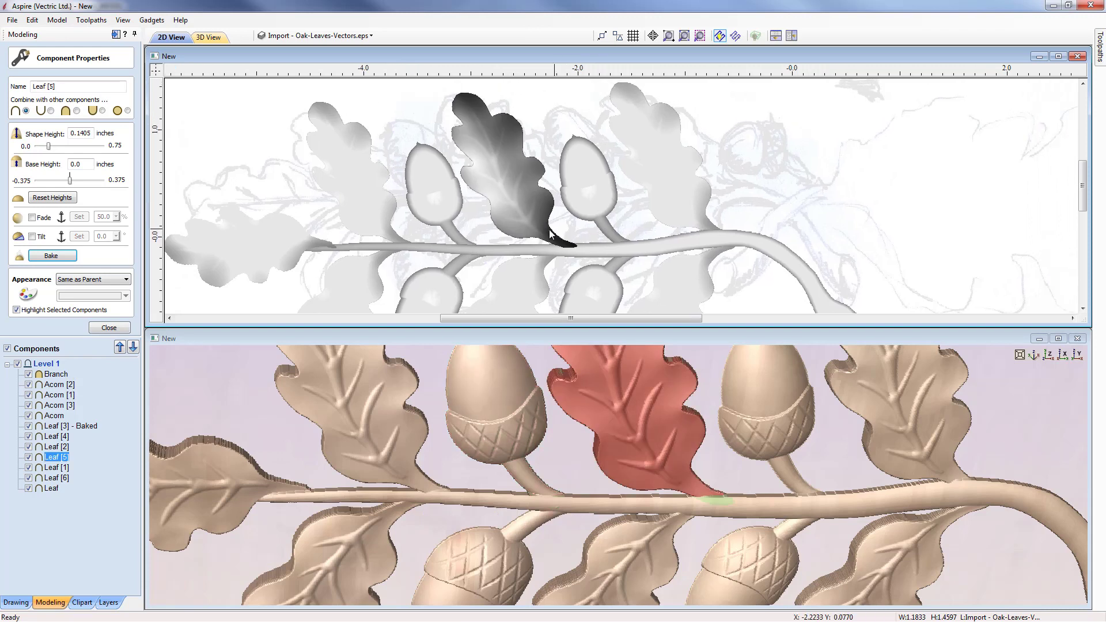
pyautogui.click(31, 236)
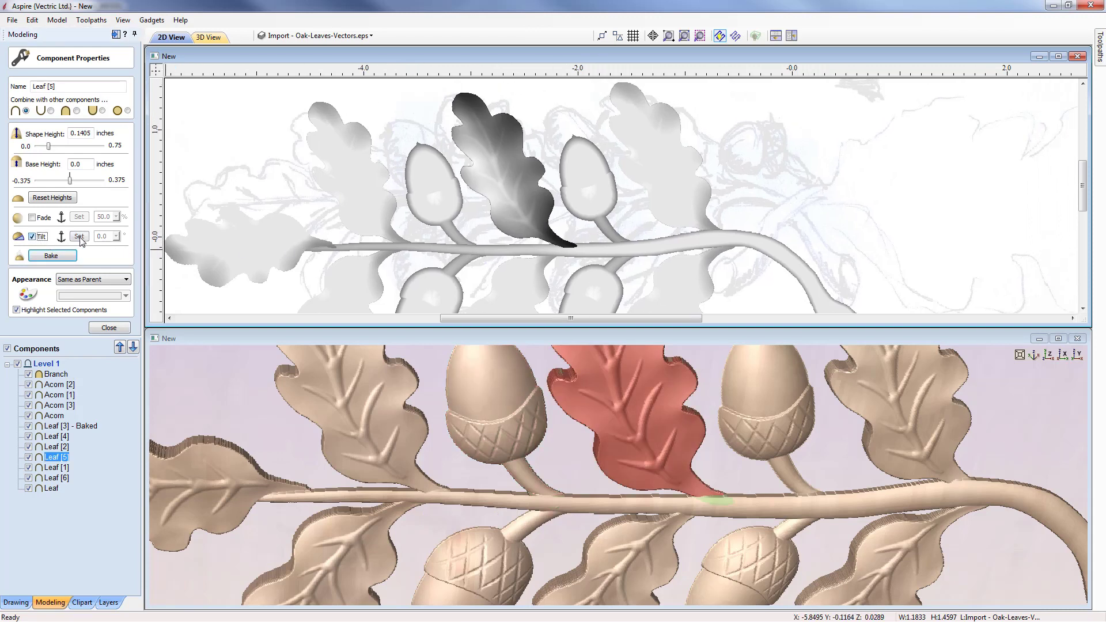
pyautogui.click(79, 236)
pyautogui.click(452, 86)
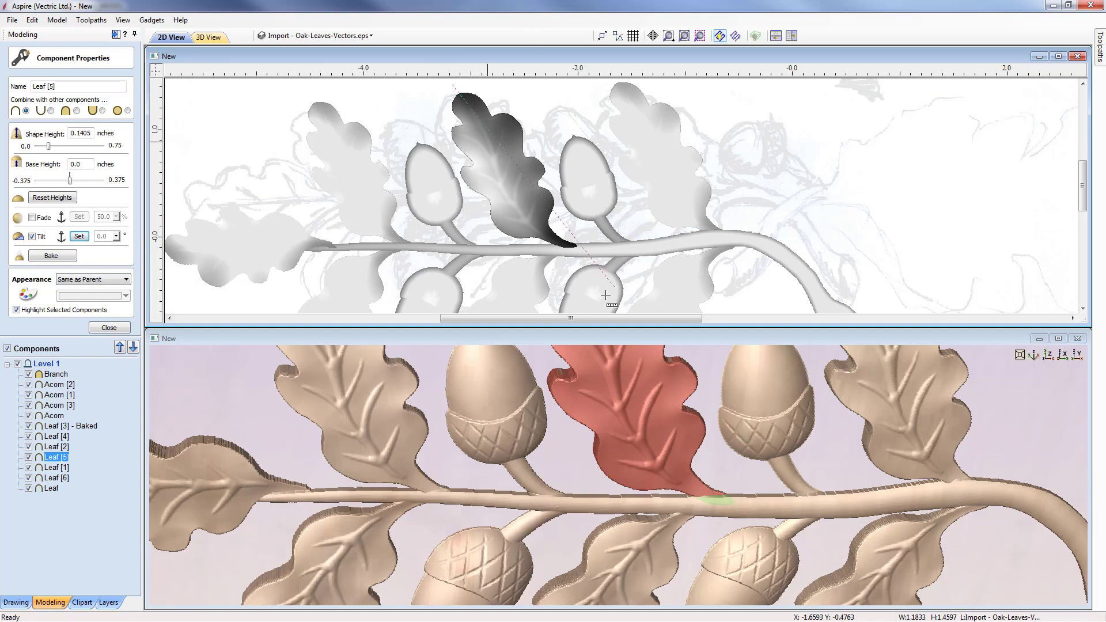
pyautogui.click(571, 251)
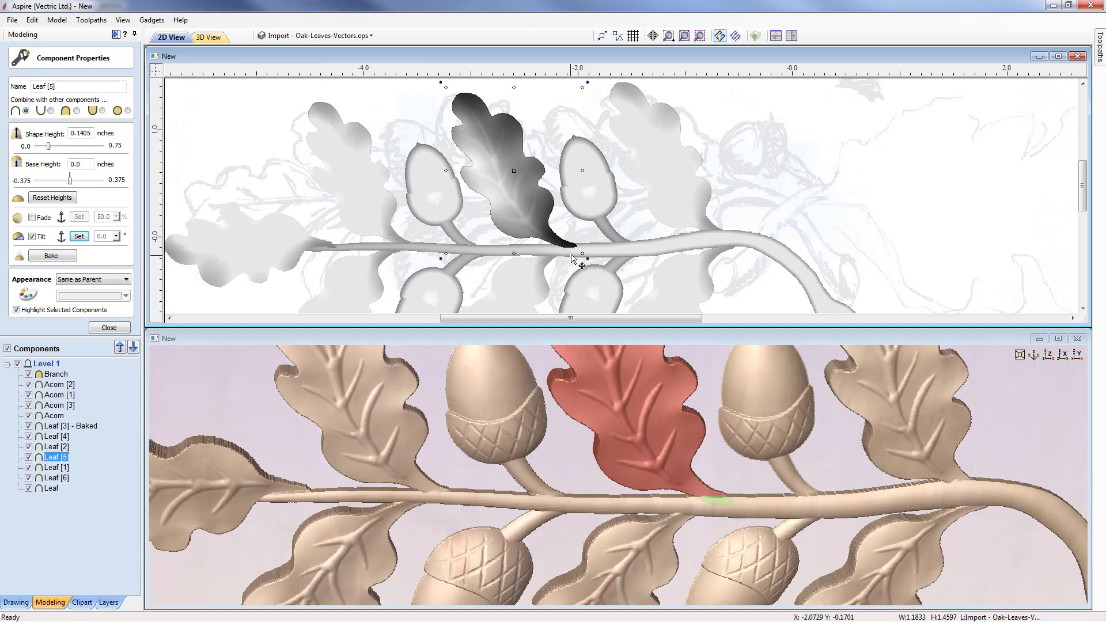
pyautogui.click(105, 237)
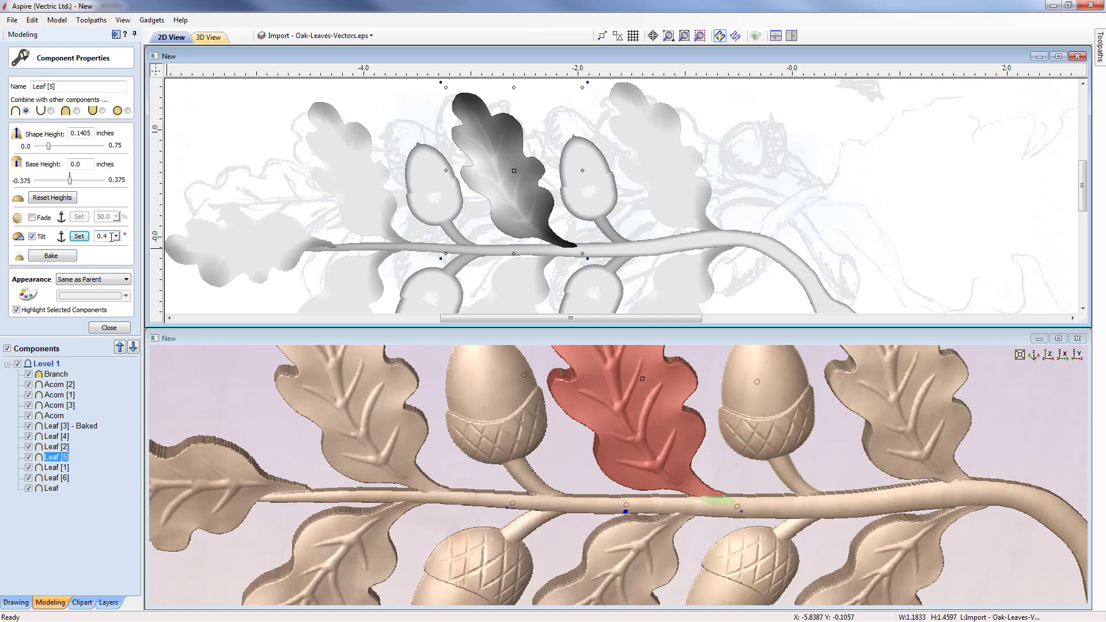
pyautogui.press('Tab')
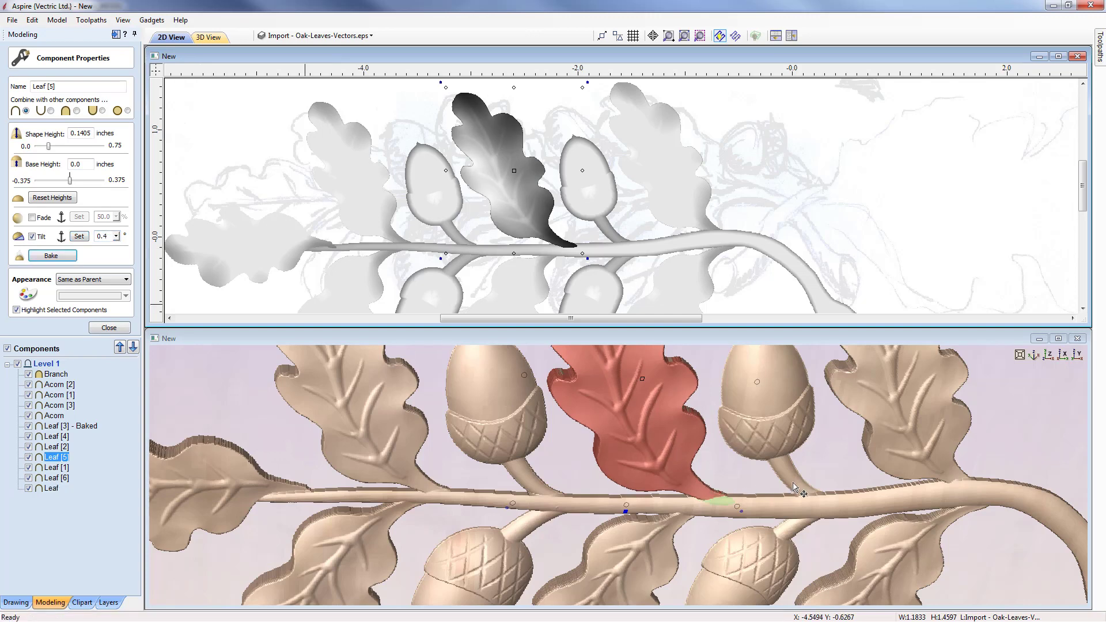
# - Tilt the upper acorn nearer the branch's thick end by 0.5°, with the tilt direction running toward its stem
pyautogui.click(607, 201)
pyautogui.click(793, 404)
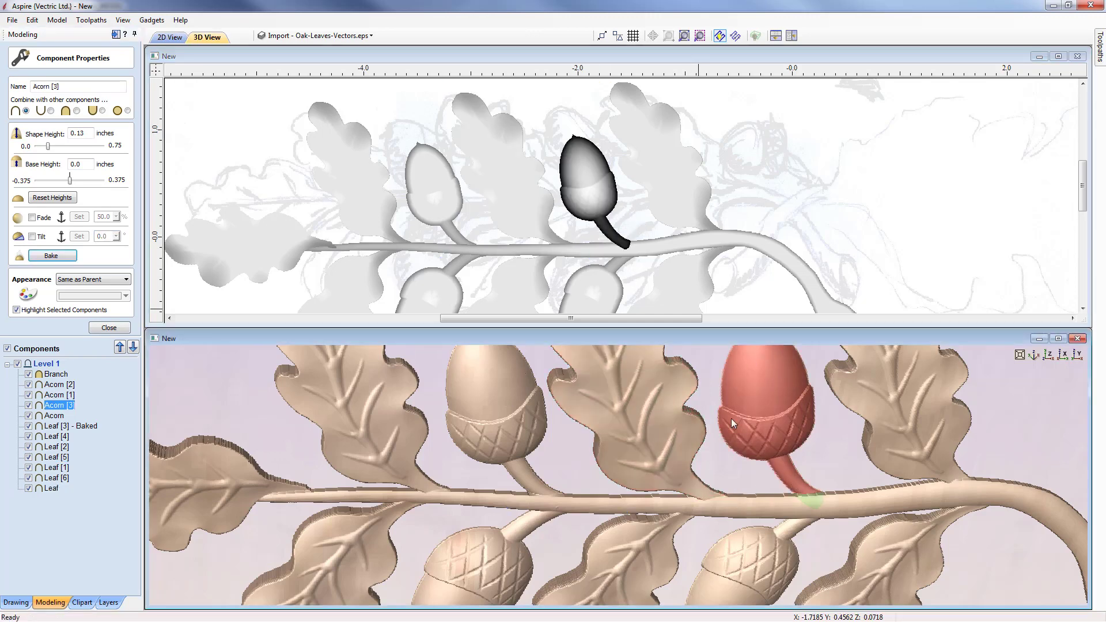
pyautogui.moveTo(731, 419); pyautogui.dragTo(690, 421)
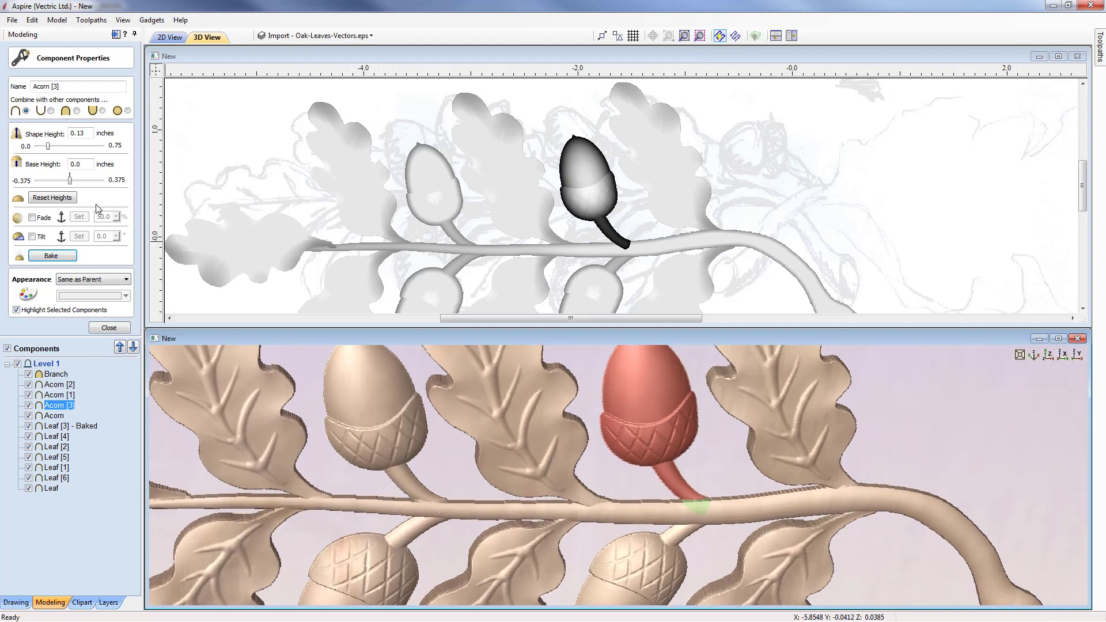
pyautogui.click(32, 236)
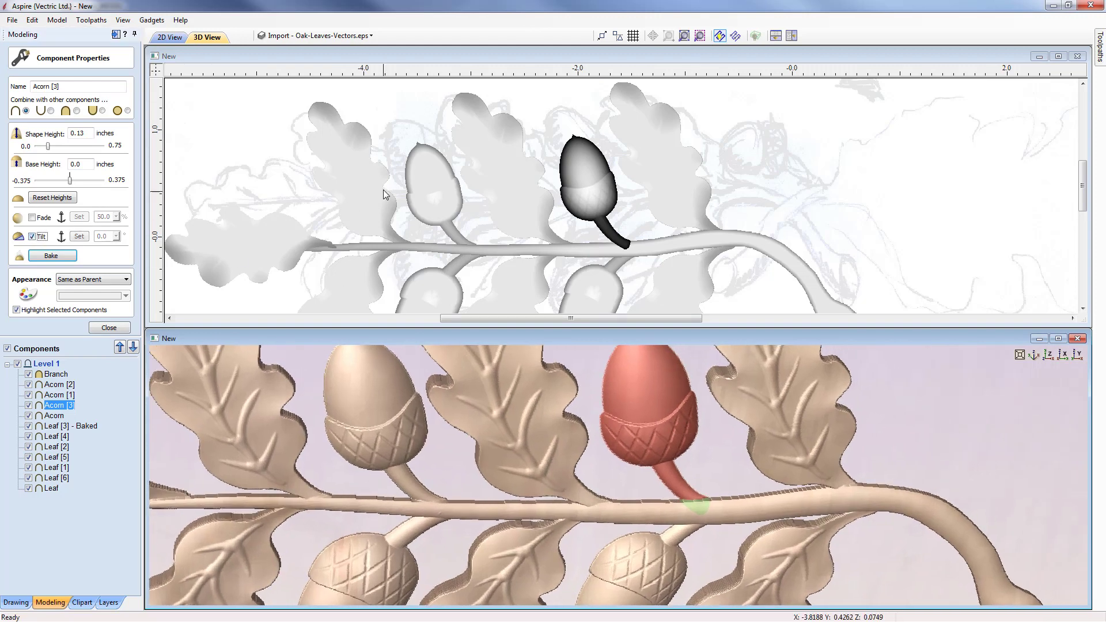
pyautogui.click(79, 236)
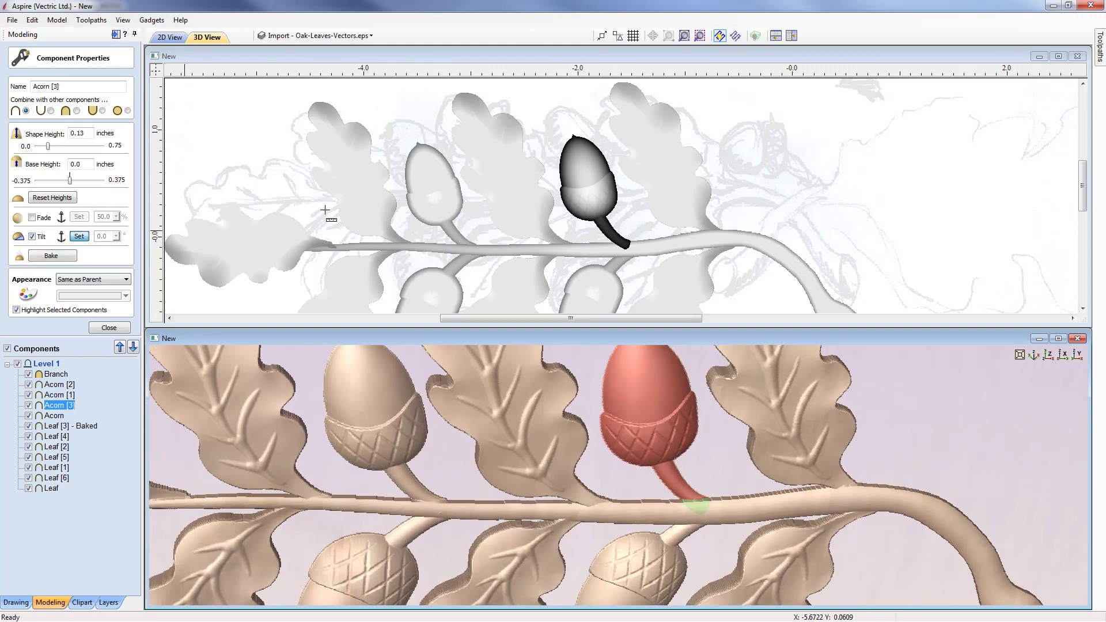
pyautogui.click(627, 277)
pyautogui.click(107, 237)
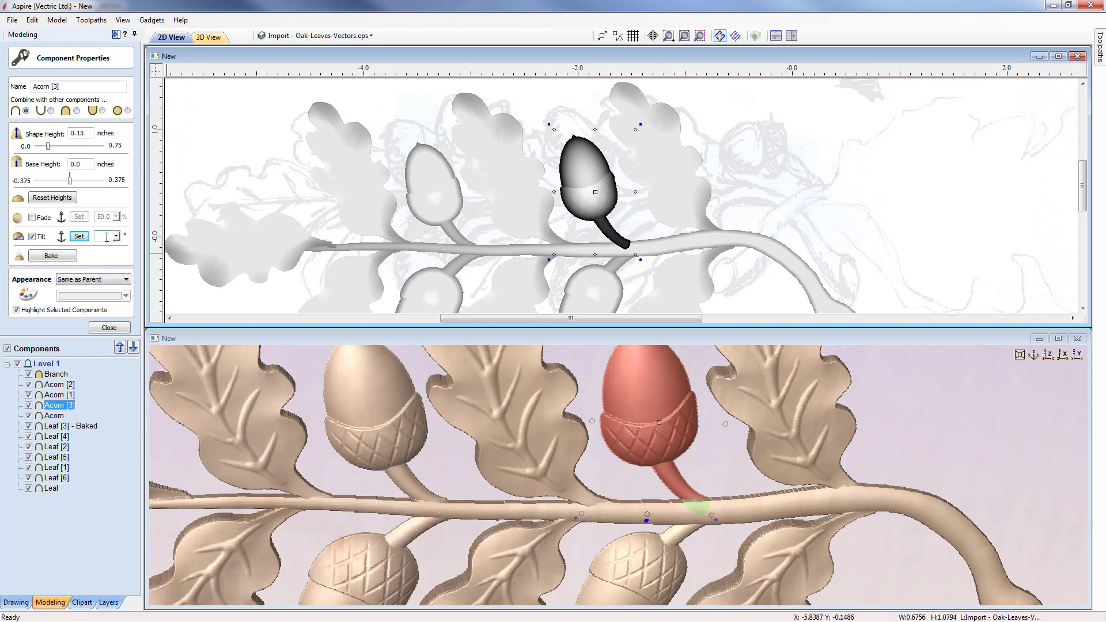
pyautogui.write('0.5')
pyautogui.press('Tab')
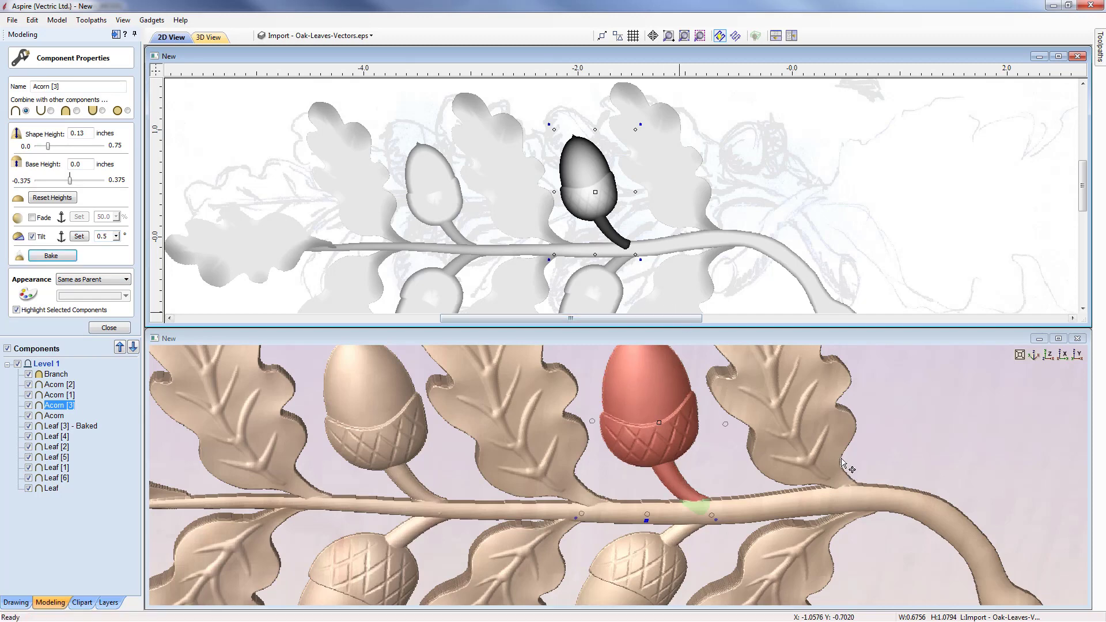
# - Tilt the upper leaf nearest the branch's thick end by 0.2°, with the tilt direction running from its tip to its stem
pyautogui.click(685, 171)
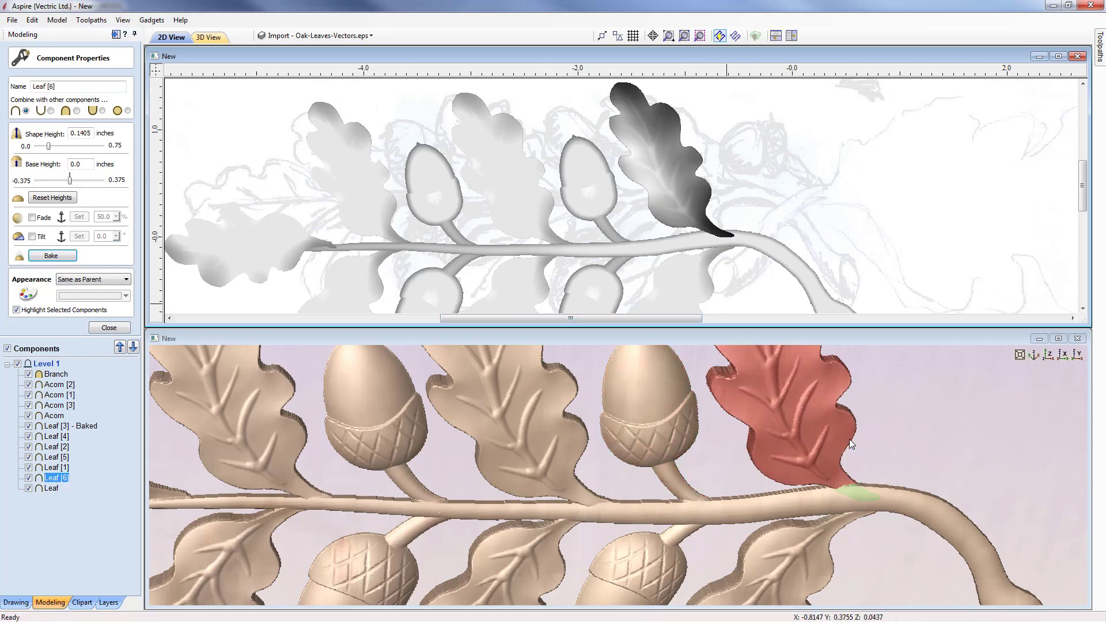
pyautogui.moveTo(865, 451); pyautogui.dragTo(780, 498, button='middle')
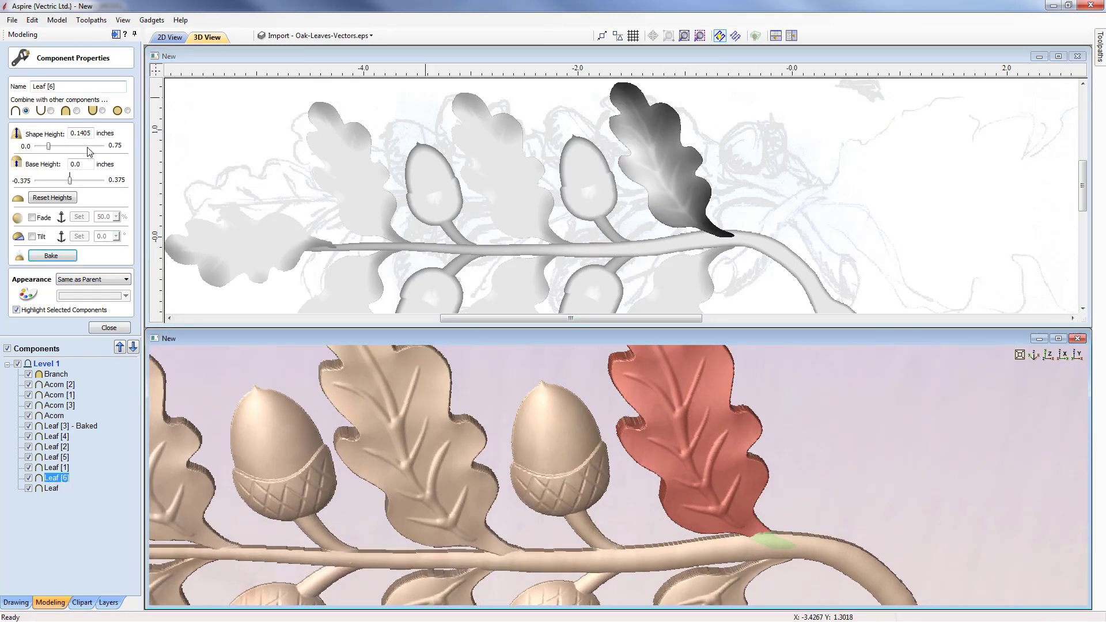
pyautogui.click(32, 236)
pyautogui.click(79, 236)
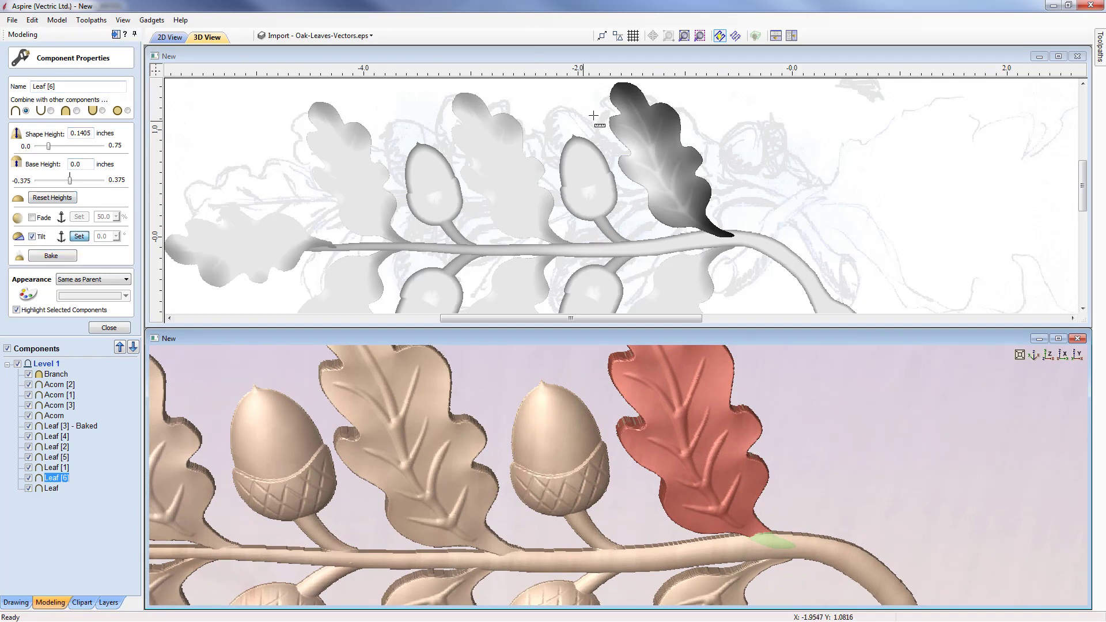
pyautogui.click(611, 86)
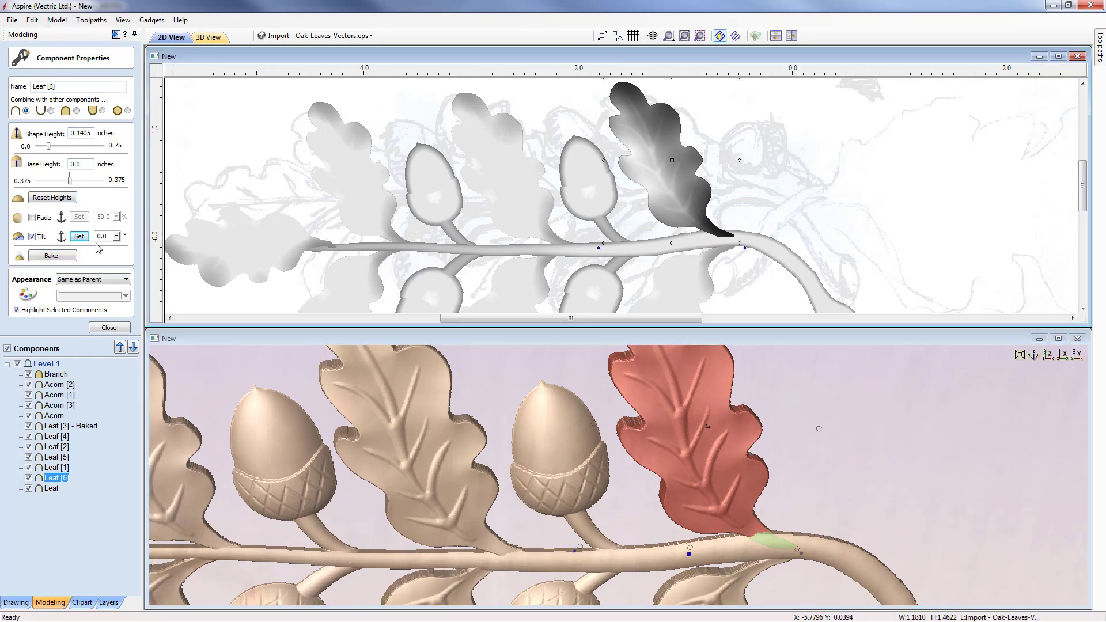
pyautogui.moveTo(104, 236); pyautogui.dragTo(112, 239)
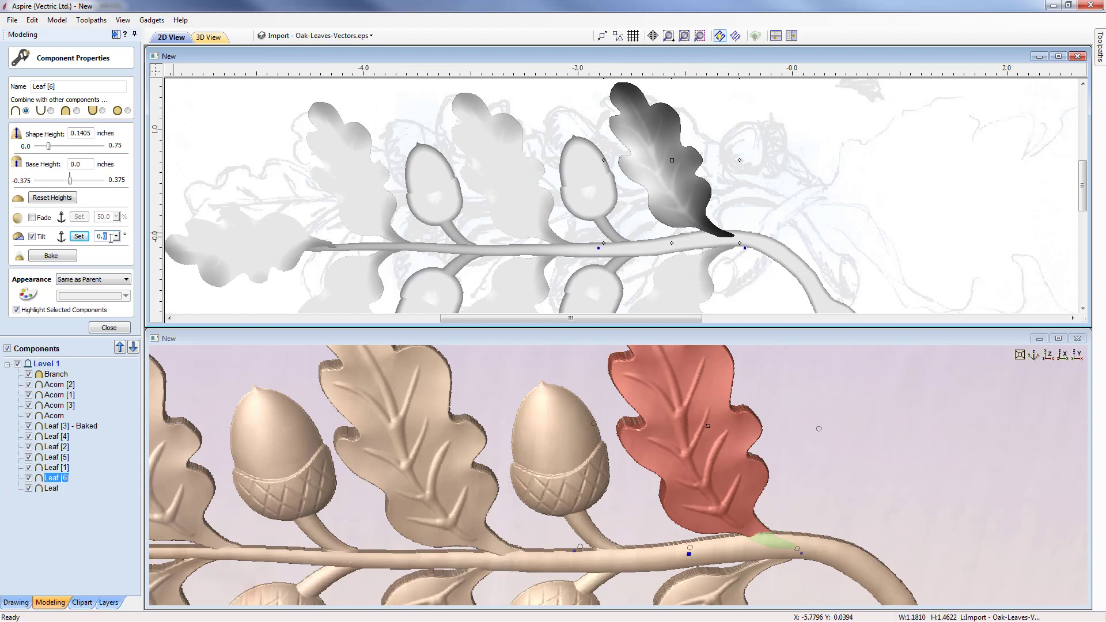
pyautogui.press('Tab')
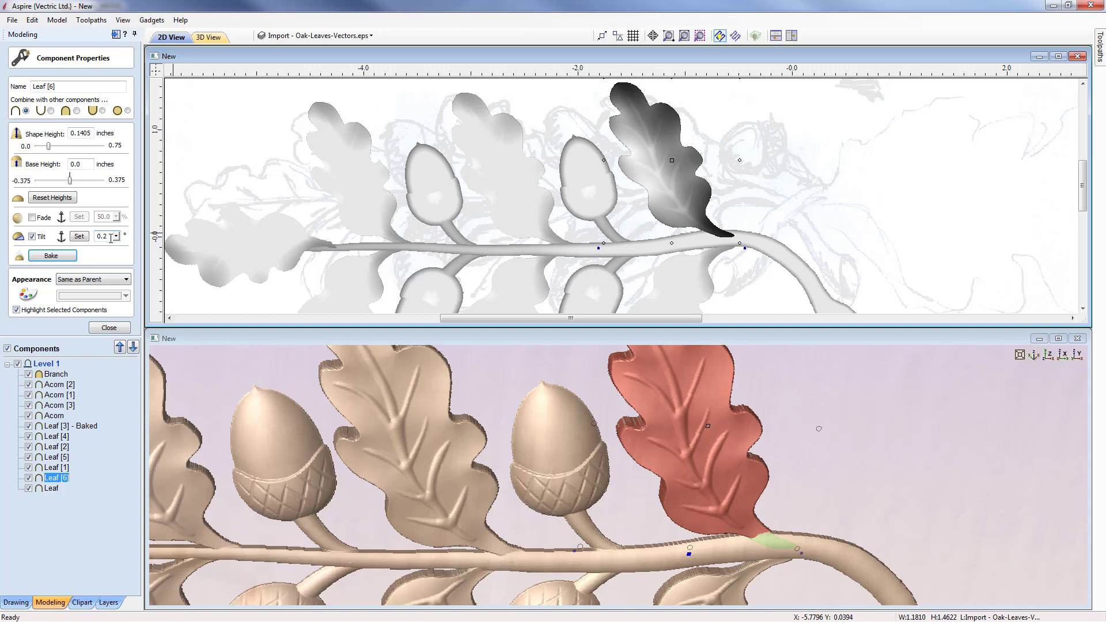
pyautogui.click(109, 327)
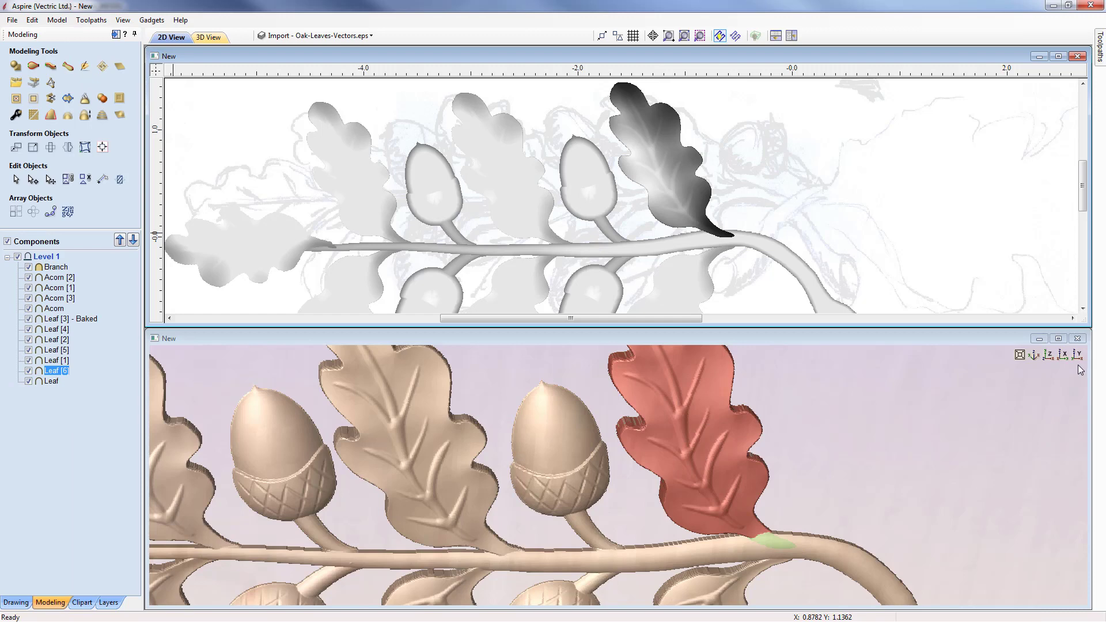
# - Examine the tilted leaves and acorns along the whole branch in an enlarged 3D view
pyautogui.click(1058, 339)
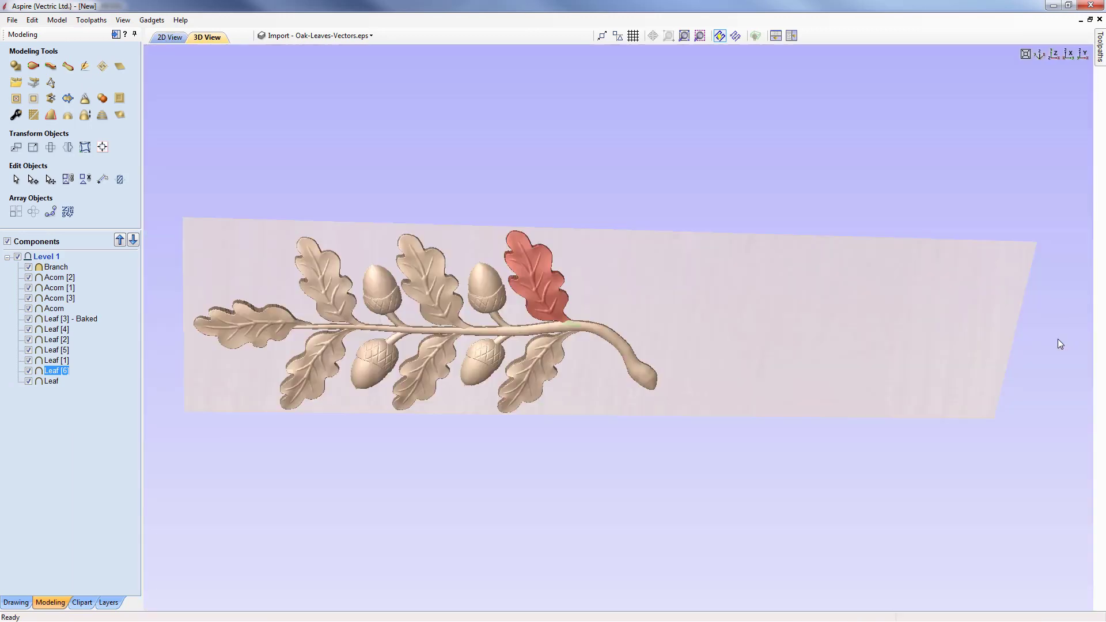
pyautogui.moveTo(645, 462); pyautogui.dragTo(558, 403)
pyautogui.moveTo(570, 409); pyautogui.dragTo(693, 438, button='middle')
pyautogui.scroll(2, 693, 437)
pyautogui.scroll(2, 693, 438)
pyautogui.moveTo(780, 469); pyautogui.dragTo(617, 392)
pyautogui.scroll(2, 626, 406)
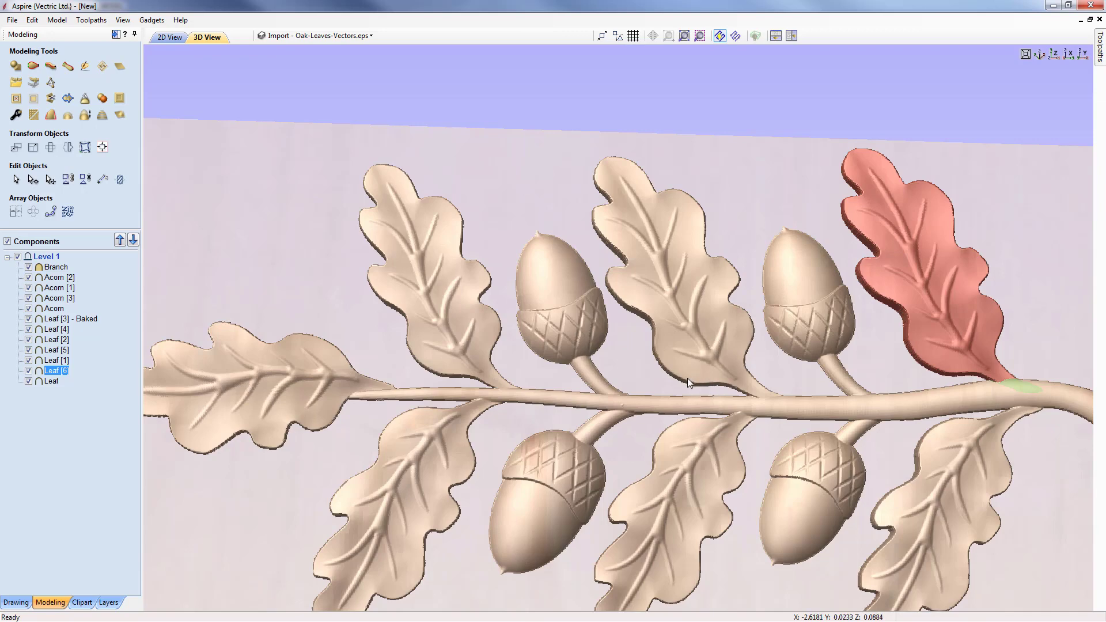
pyautogui.scroll(-2, 687, 380)
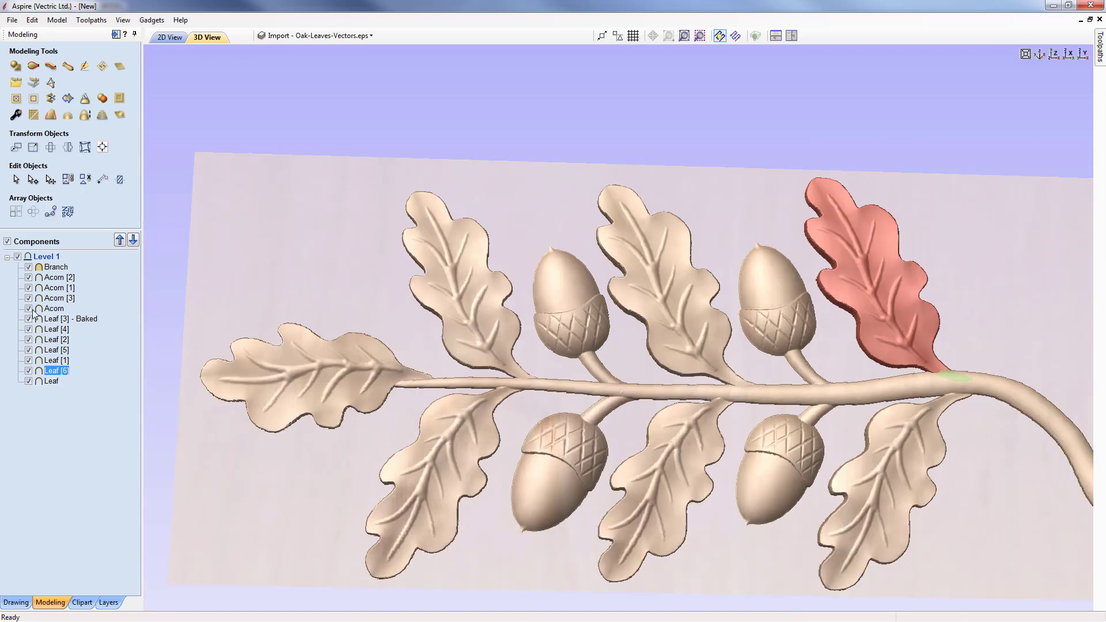
# - Rename the component level that holds the branch, acorns and leaves as Branch Parts
pyautogui.rightClick(55, 260)
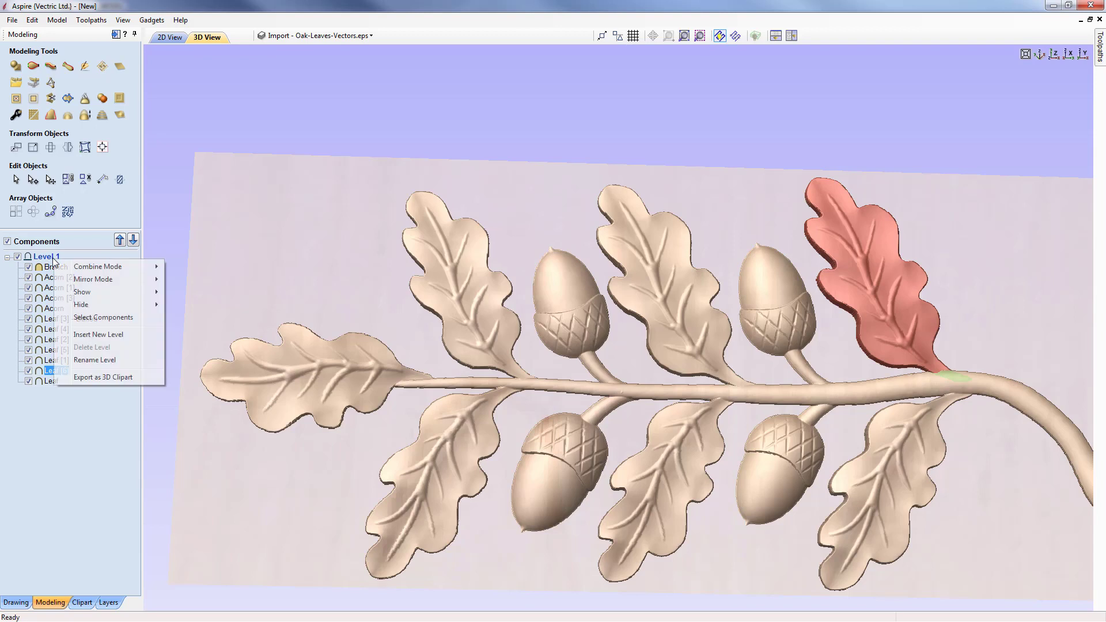
pyautogui.click(94, 360)
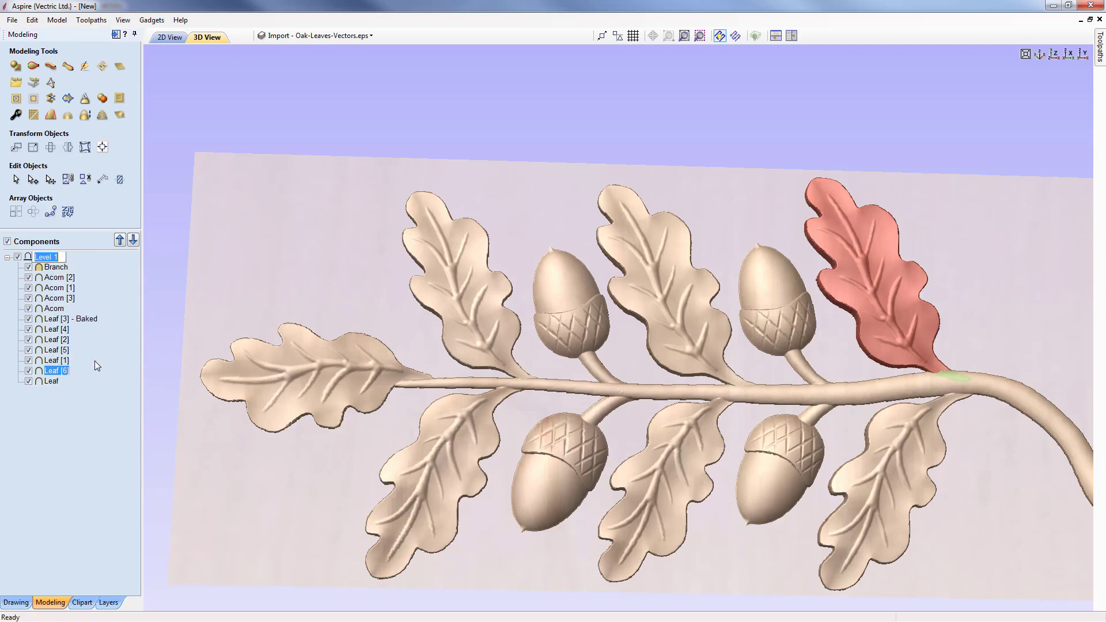
pyautogui.write('Branch Parts')
pyautogui.click(66, 430)
# - Insert a new component level and name it Finished Model
pyautogui.rightClick(56, 258)
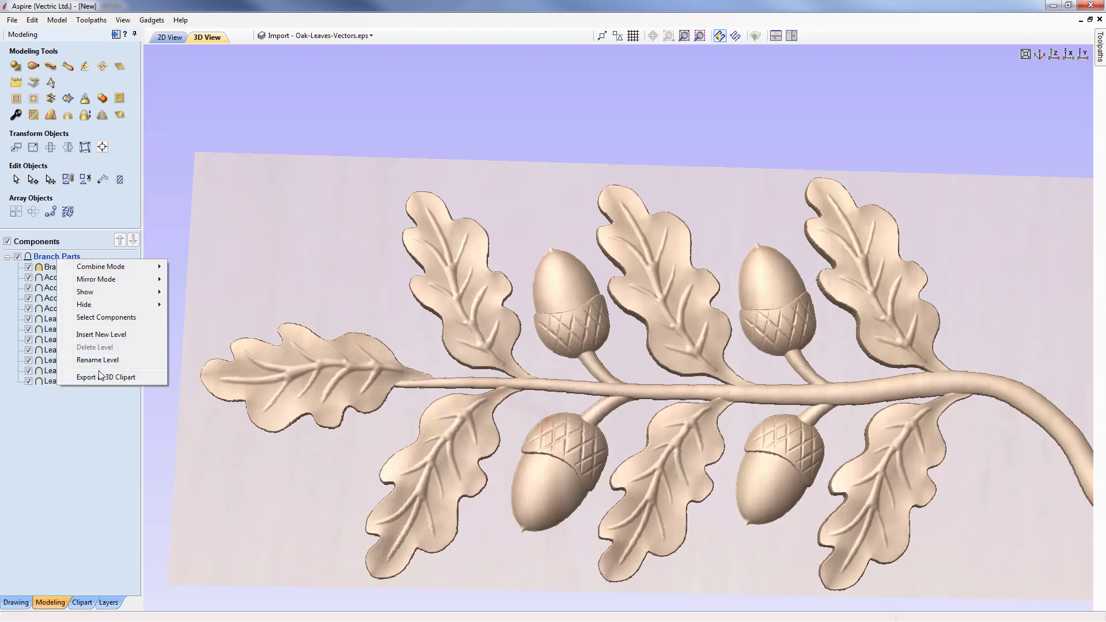
pyautogui.click(99, 334)
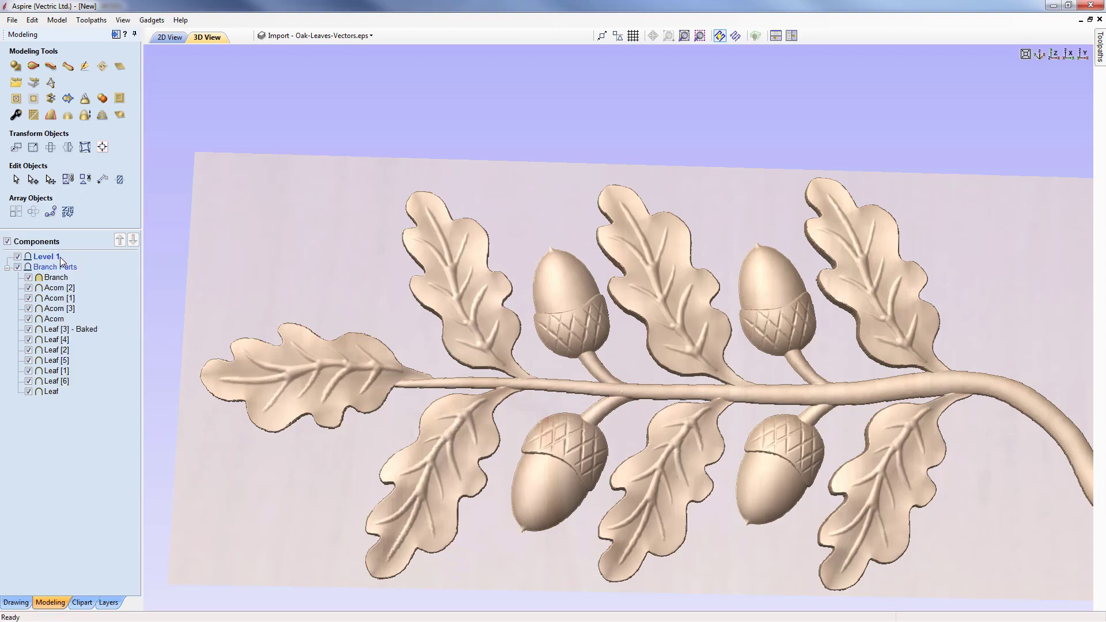
pyautogui.rightClick(60, 257)
pyautogui.click(92, 358)
pyautogui.write('Finished Model')
pyautogui.press('Return')
# - Create a single component from the visible model in the Finished Model level and hide the Branch Parts level
pyautogui.click(68, 257)
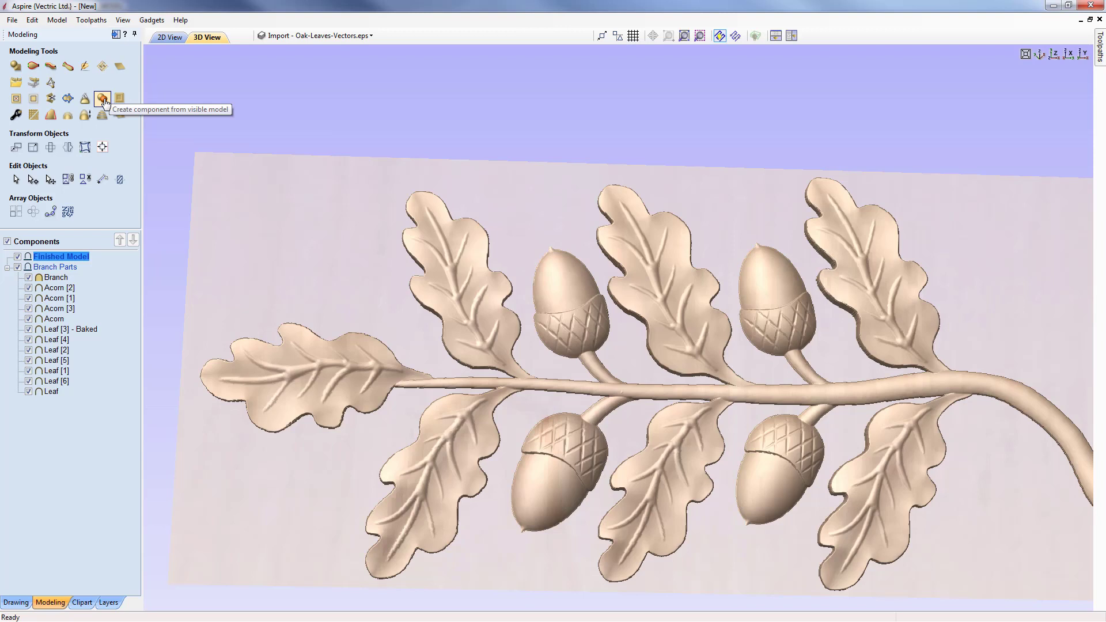
pyautogui.click(104, 101)
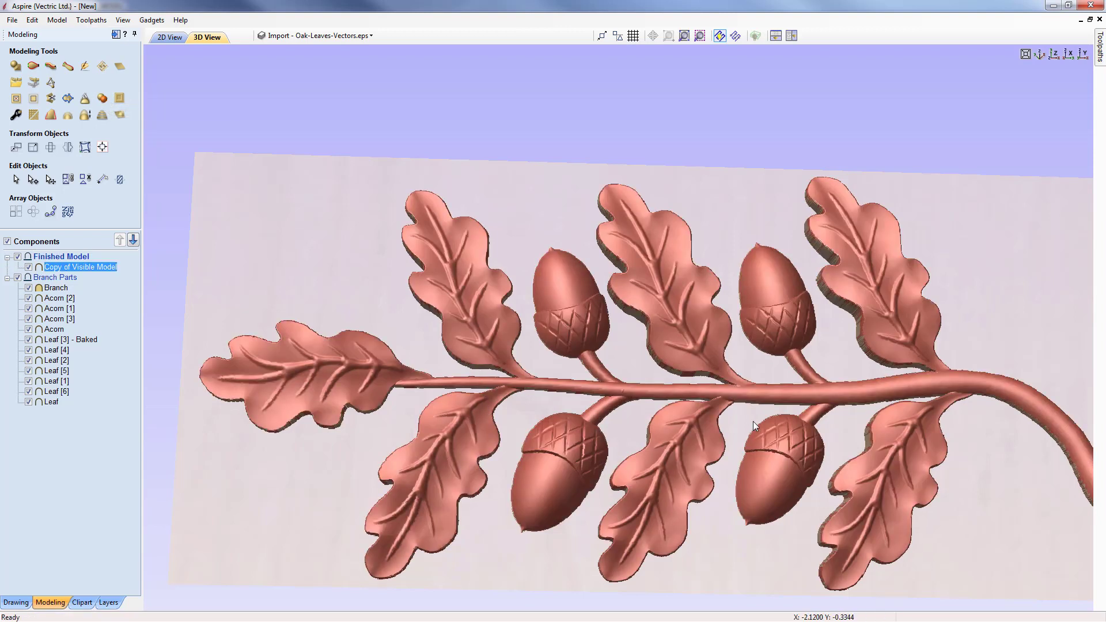
pyautogui.click(18, 278)
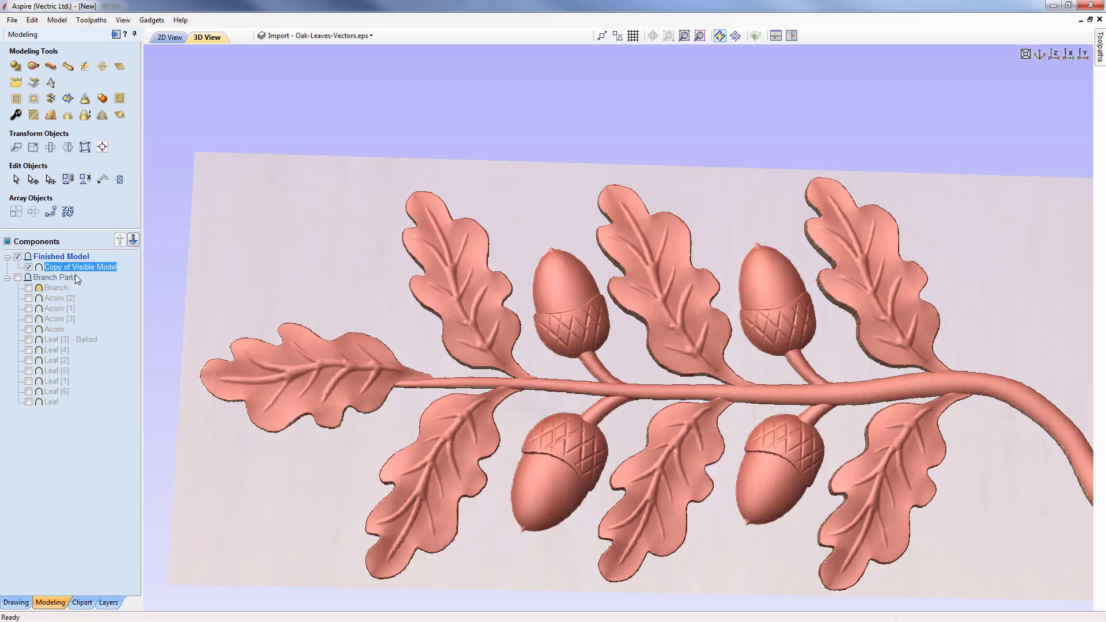
# - Rename the combined component in the Finished Model level as Branch1
pyautogui.rightClick(80, 272)
pyautogui.click(112, 385)
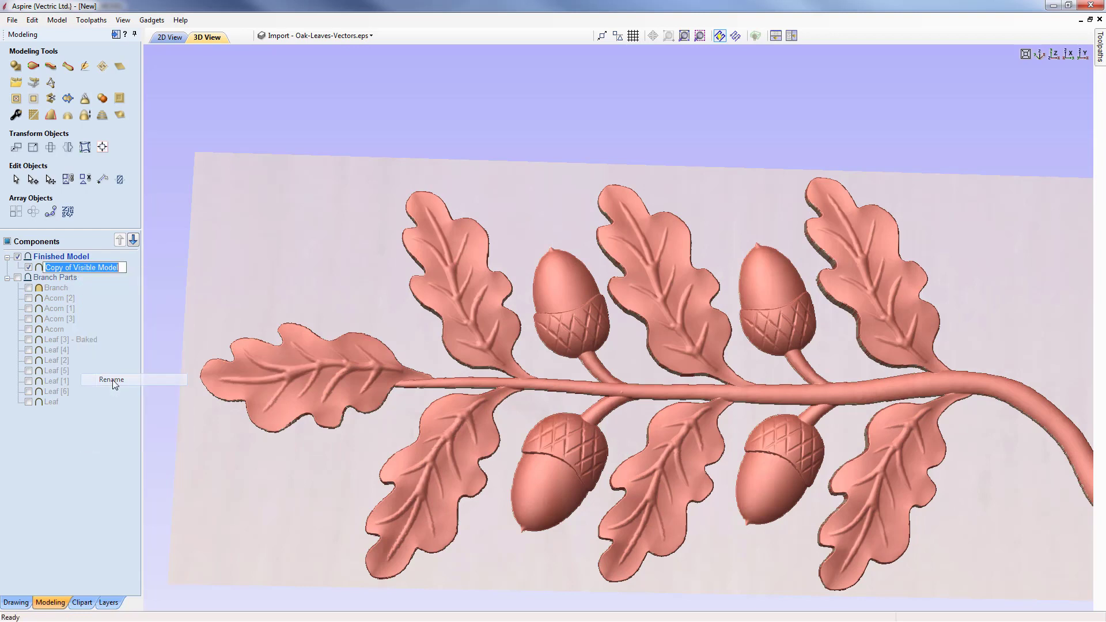
pyautogui.write('Br')
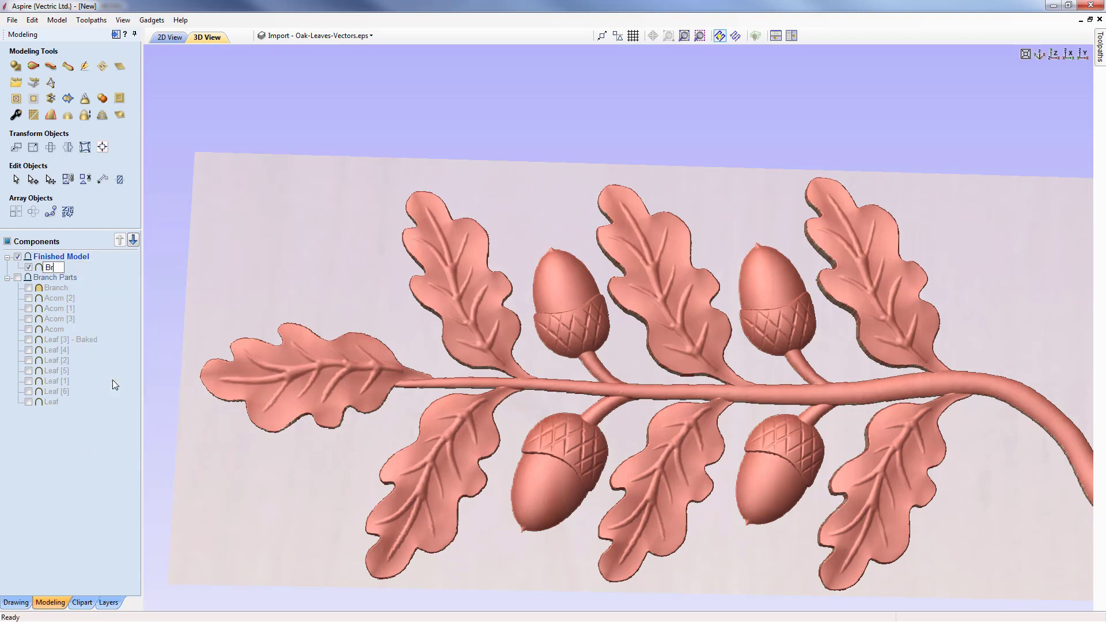
pyautogui.write('anch1')
pyautogui.press('Return')
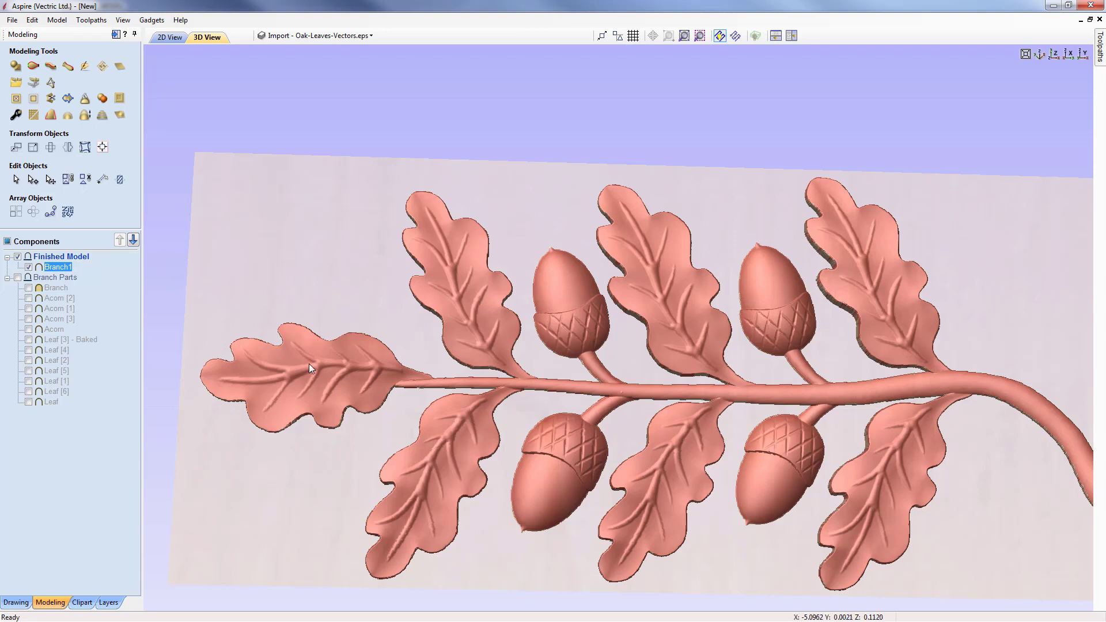
# - Try progressively weaker smoothing on the entire Branch1 component and leave it without applying any
pyautogui.moveTo(68, 270)
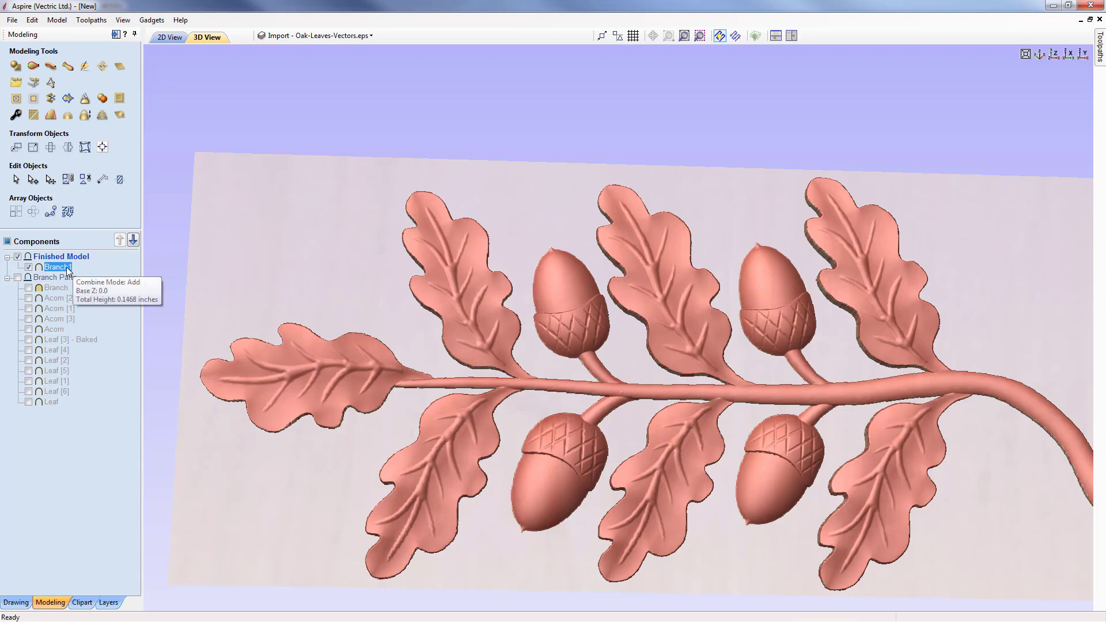
pyautogui.click(35, 116)
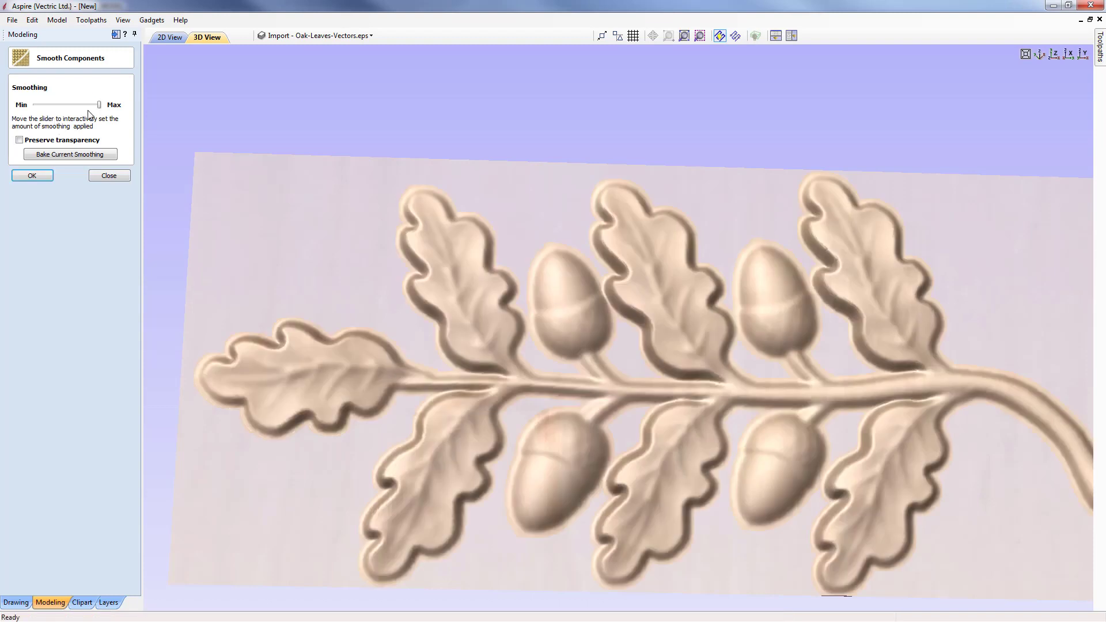
pyautogui.moveTo(99, 107); pyautogui.dragTo(66, 108)
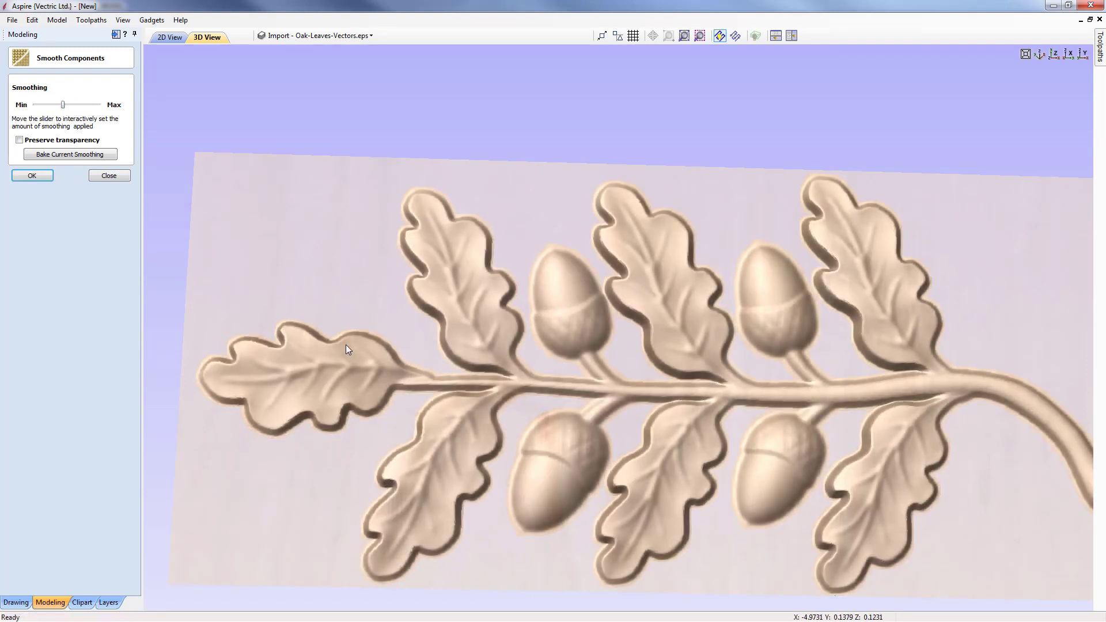
pyautogui.moveTo(63, 106); pyautogui.dragTo(45, 107)
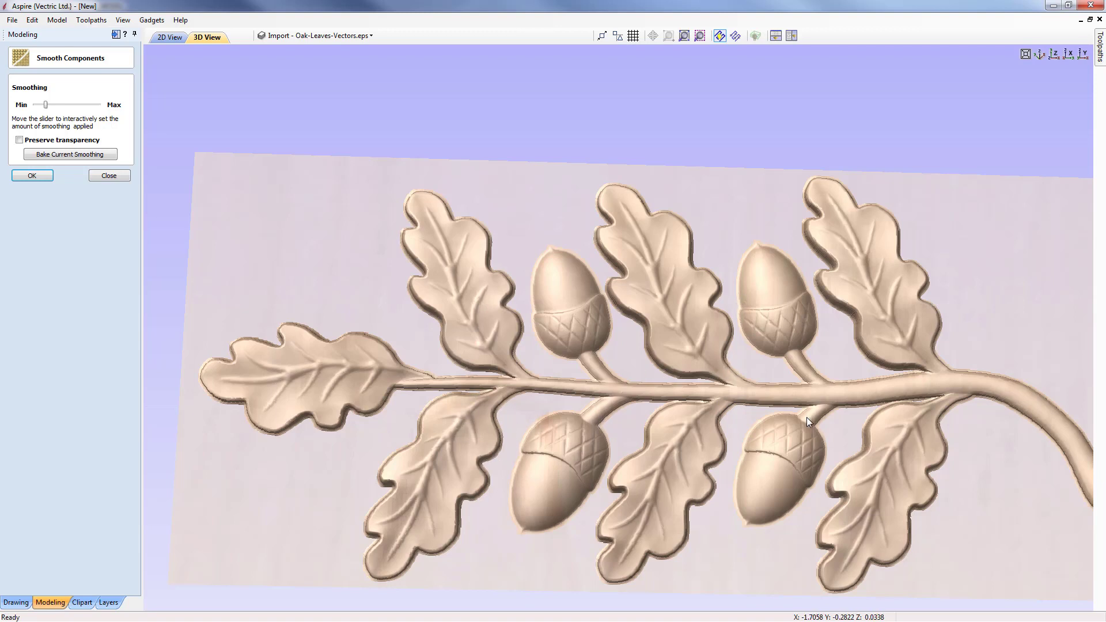
pyautogui.click(109, 176)
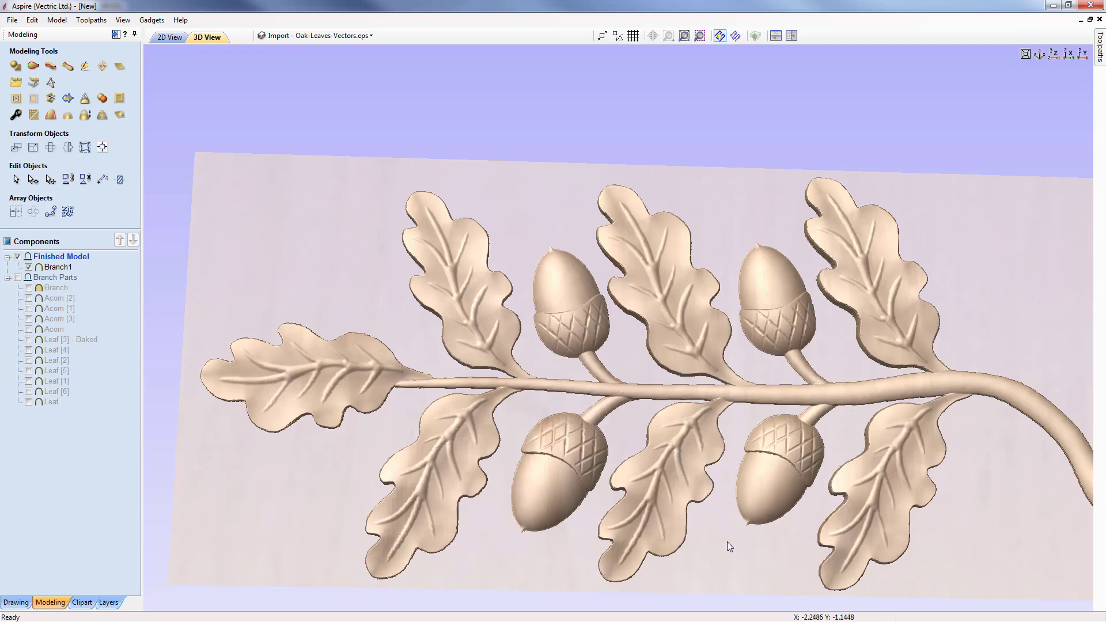
# - Sculpt Branch1 with the Smooth tool, blending the lower leaf and acorn stems into the branch
pyautogui.moveTo(734, 440); pyautogui.dragTo(702, 491)
pyautogui.scroll(2, 672, 492)
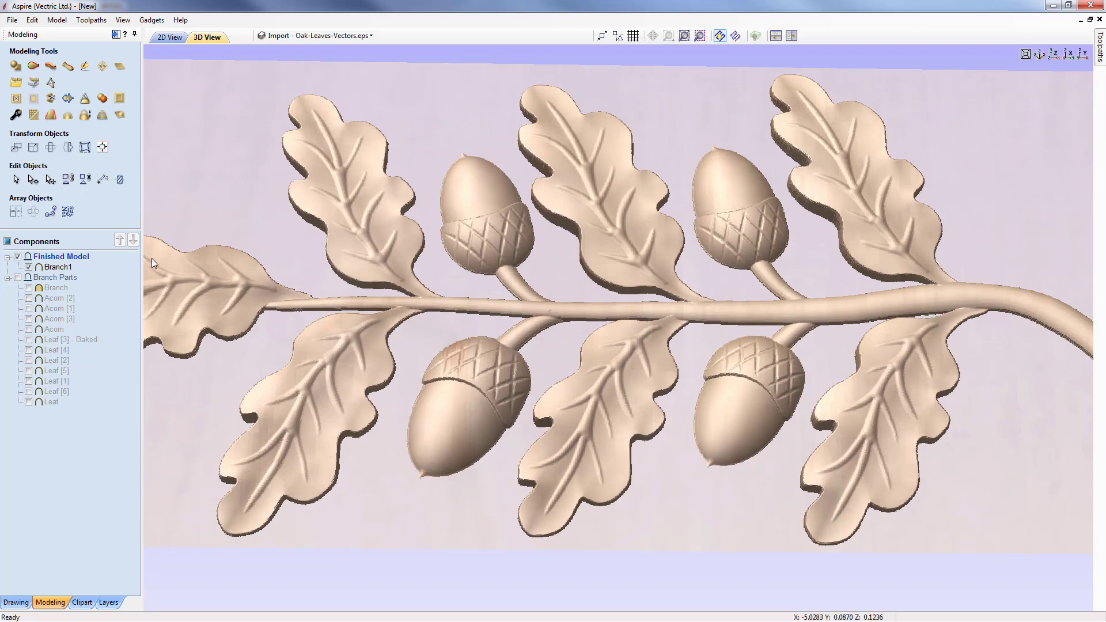
pyautogui.click(61, 267)
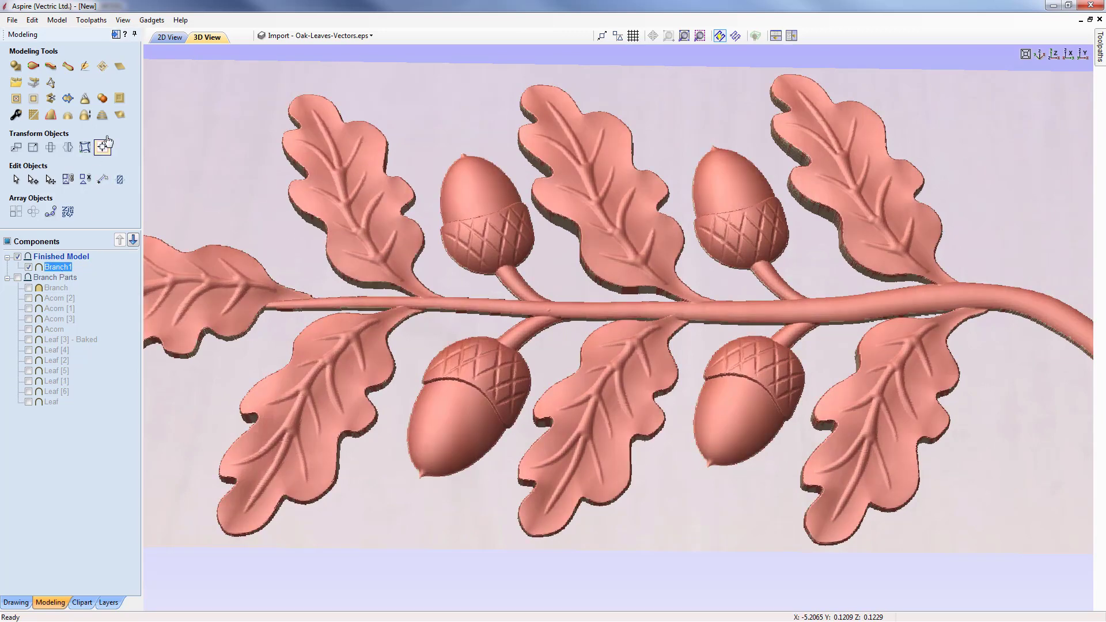
pyautogui.click(85, 68)
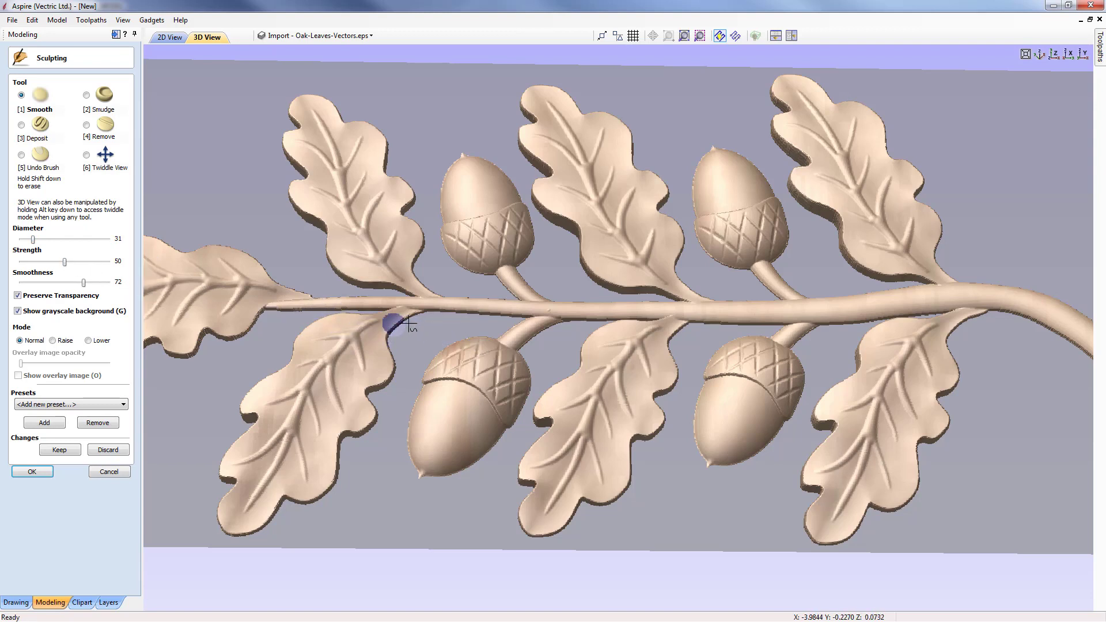
pyautogui.moveTo(391, 313); pyautogui.dragTo(429, 309)
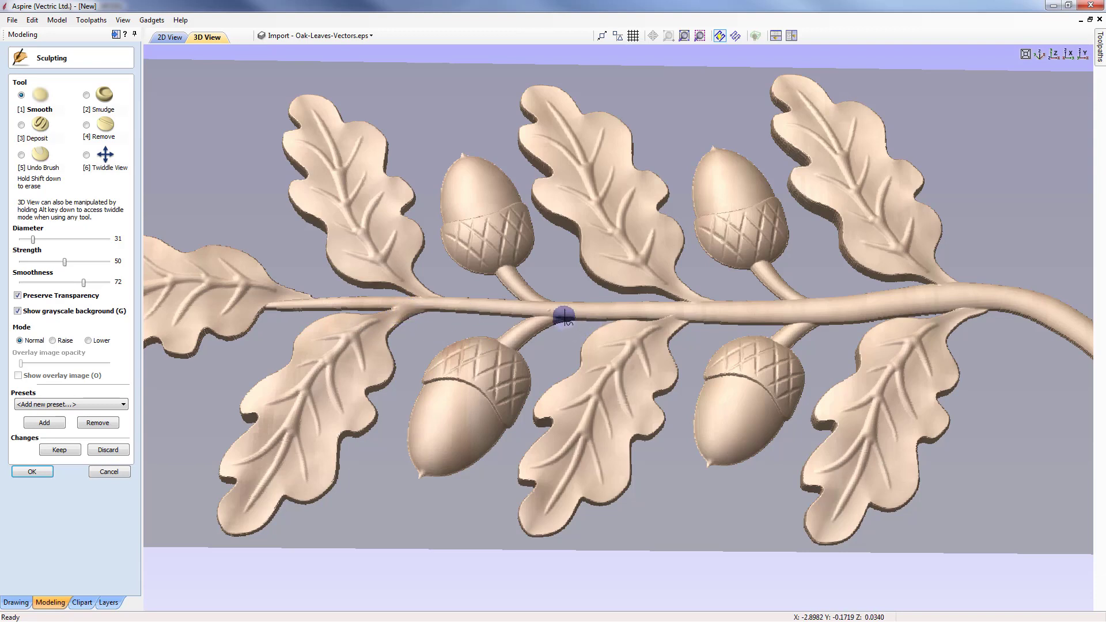
pyautogui.moveTo(544, 316); pyautogui.dragTo(548, 317)
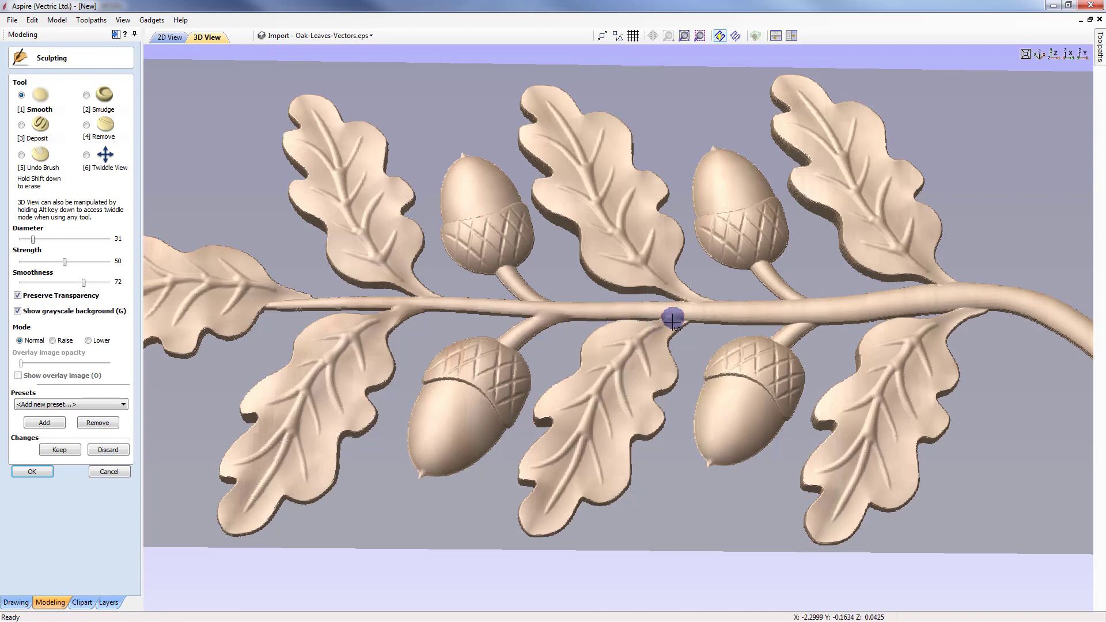
pyautogui.moveTo(673, 319); pyautogui.dragTo(662, 323)
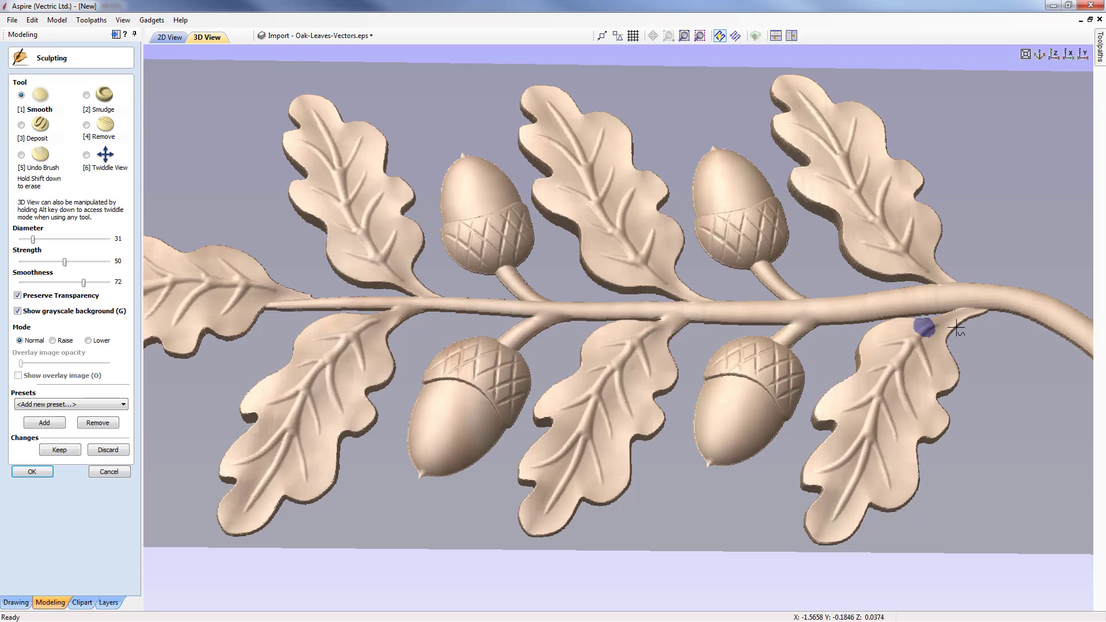
pyautogui.moveTo(973, 307); pyautogui.dragTo(961, 308)
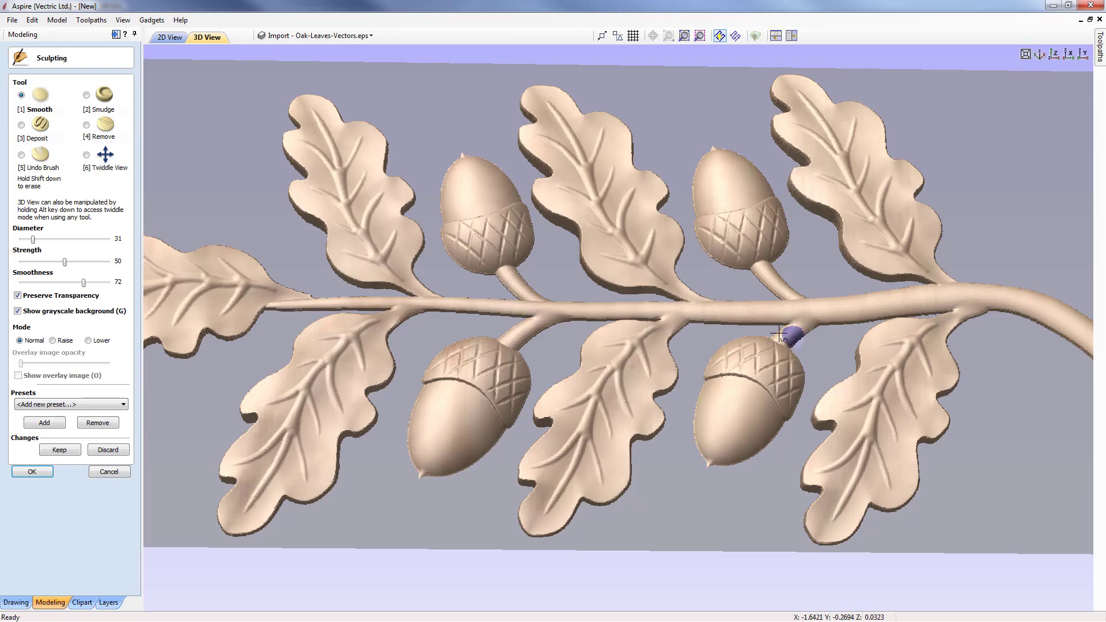
# - Smooth the upper leaf and acorn stem joints along the branch with a brush diameter of 29 and keep the sculpted changes
pyautogui.click(86, 155)
pyautogui.moveTo(704, 298); pyautogui.dragTo(540, 414)
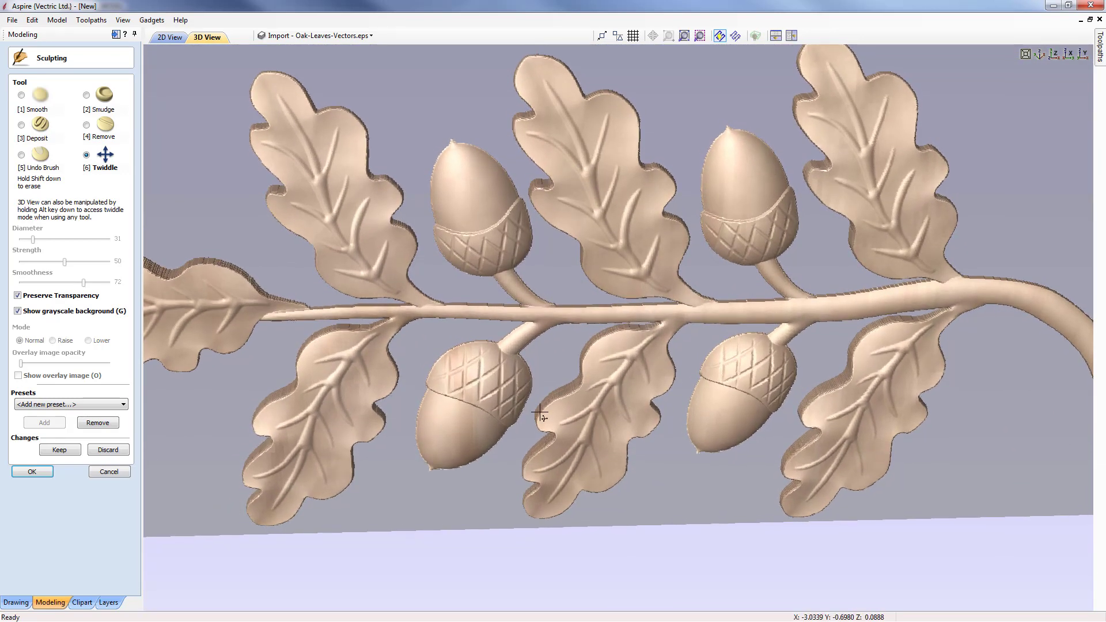
pyautogui.click(22, 96)
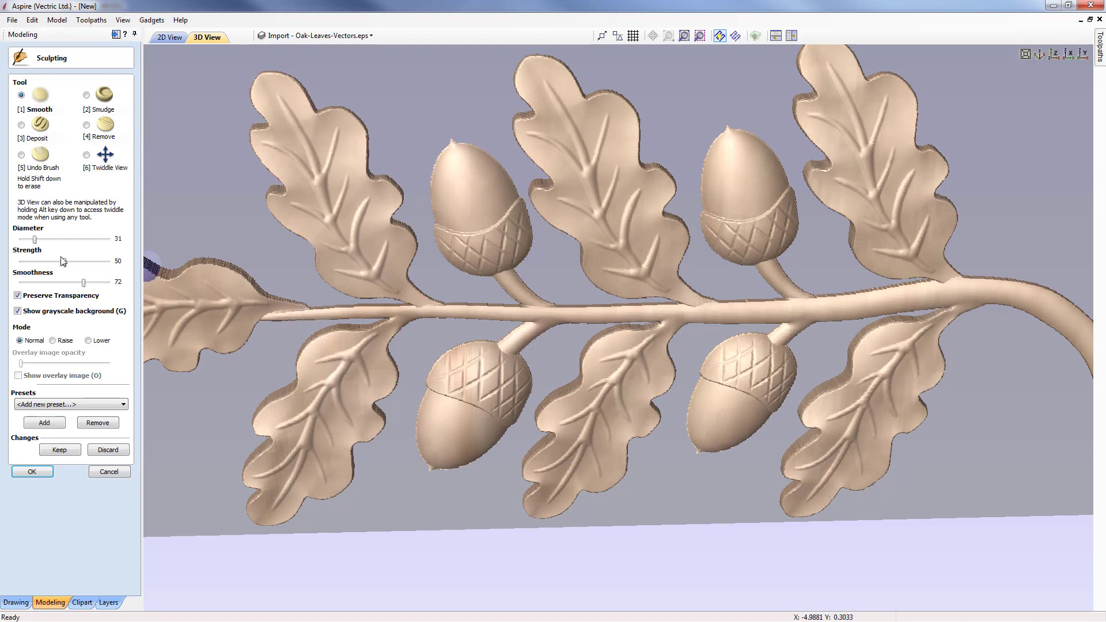
pyautogui.moveTo(35, 240); pyautogui.dragTo(34, 240)
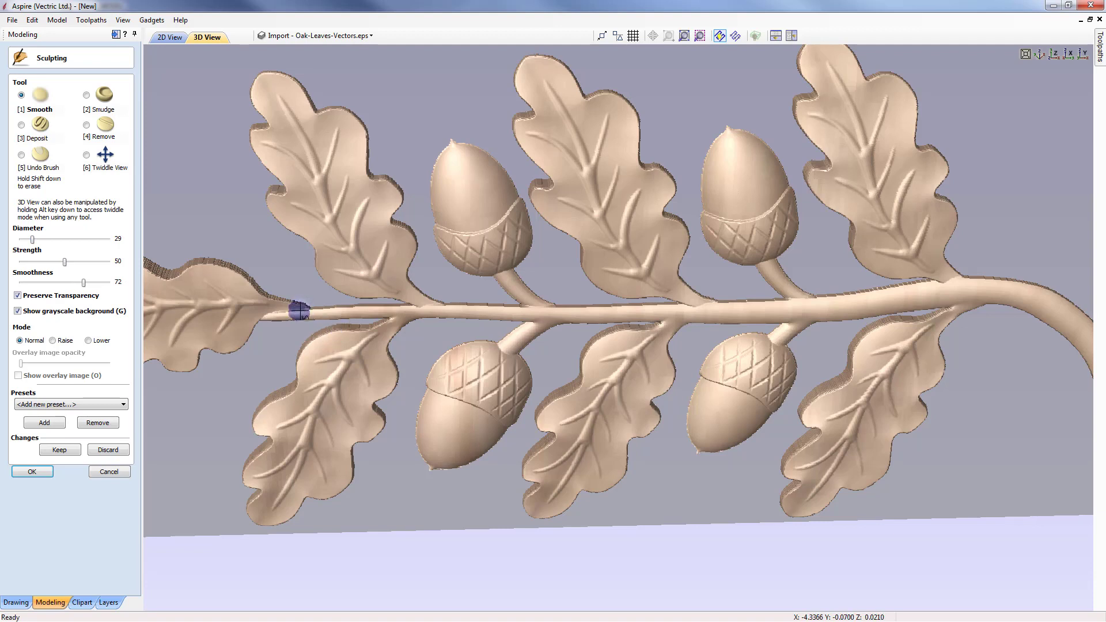
pyautogui.moveTo(300, 311)
pyautogui.mouseDown()
pyautogui.moveTo(275, 312)
pyautogui.moveTo(286, 311)
pyautogui.mouseUp()
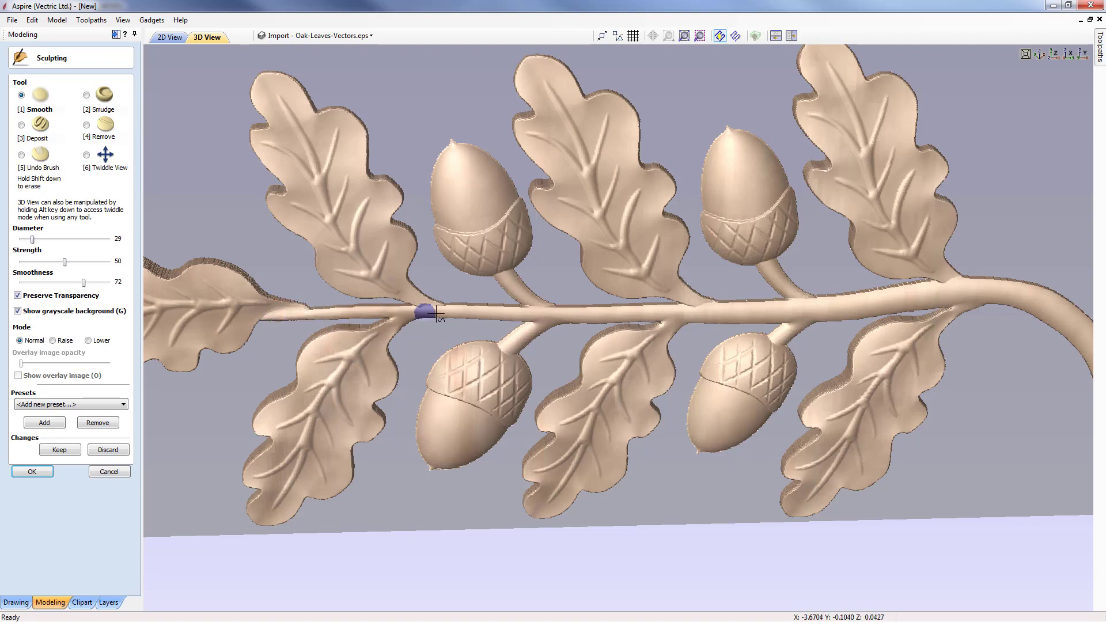
pyautogui.moveTo(424, 311)
pyautogui.mouseDown()
pyautogui.moveTo(415, 306)
pyautogui.moveTo(434, 306)
pyautogui.moveTo(425, 306)
pyautogui.mouseUp()
pyautogui.moveTo(548, 311)
pyautogui.mouseDown()
pyautogui.moveTo(526, 299)
pyautogui.moveTo(552, 306)
pyautogui.mouseUp()
pyautogui.moveTo(687, 304); pyautogui.dragTo(712, 306)
pyautogui.moveTo(809, 303)
pyautogui.mouseDown()
pyautogui.moveTo(795, 299)
pyautogui.moveTo(818, 300)
pyautogui.mouseUp()
pyautogui.moveTo(954, 283)
pyautogui.mouseDown()
pyautogui.moveTo(941, 287)
pyautogui.moveTo(957, 285)
pyautogui.mouseUp()
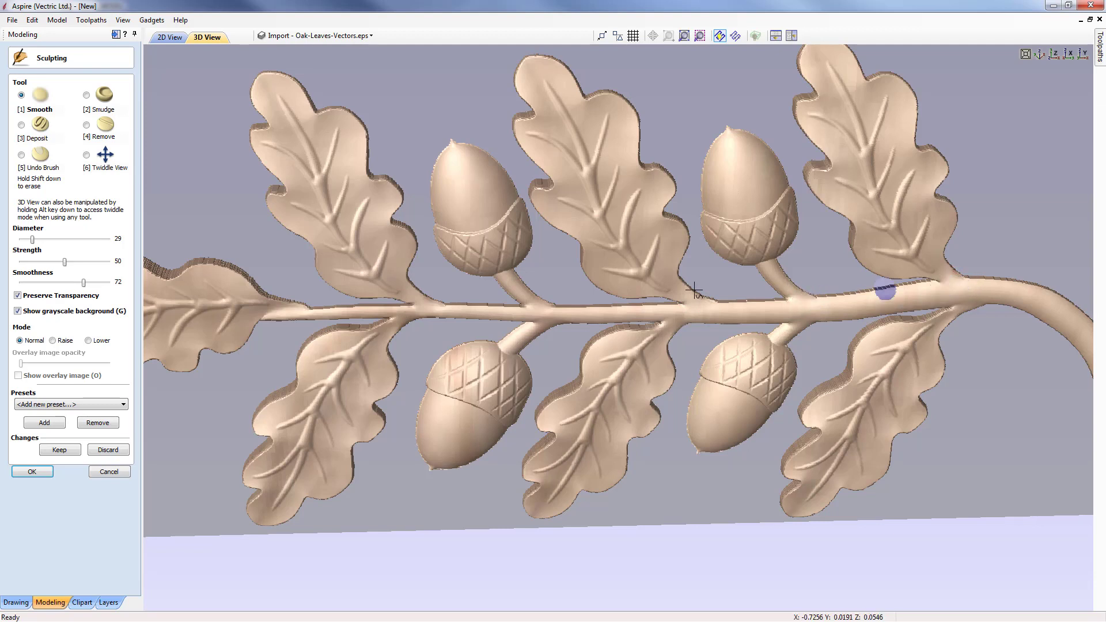
pyautogui.click(59, 450)
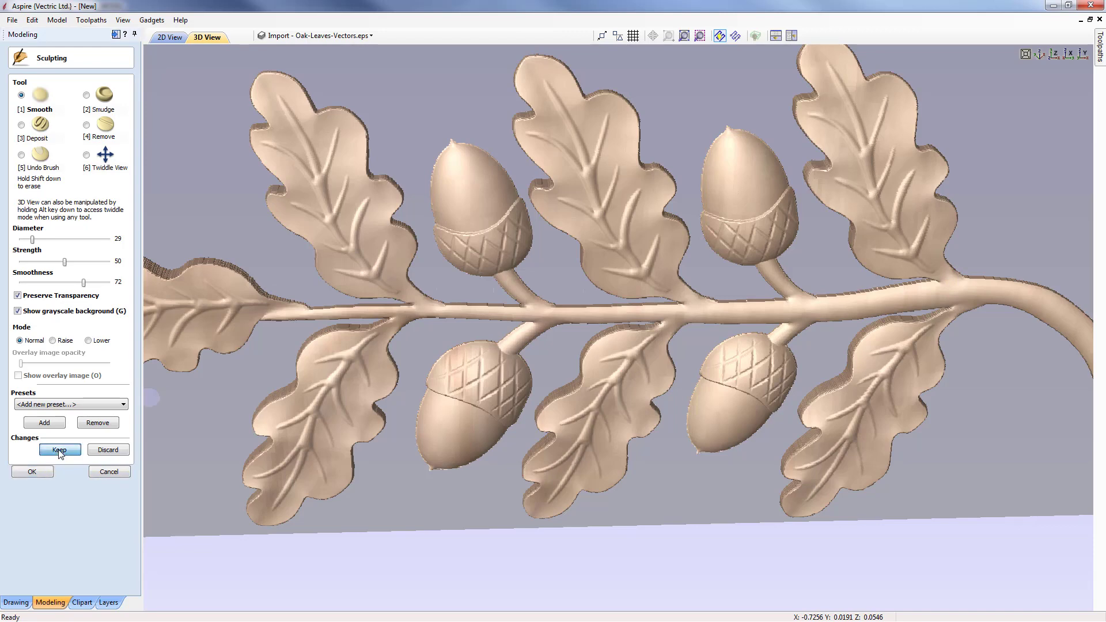
pyautogui.click(31, 472)
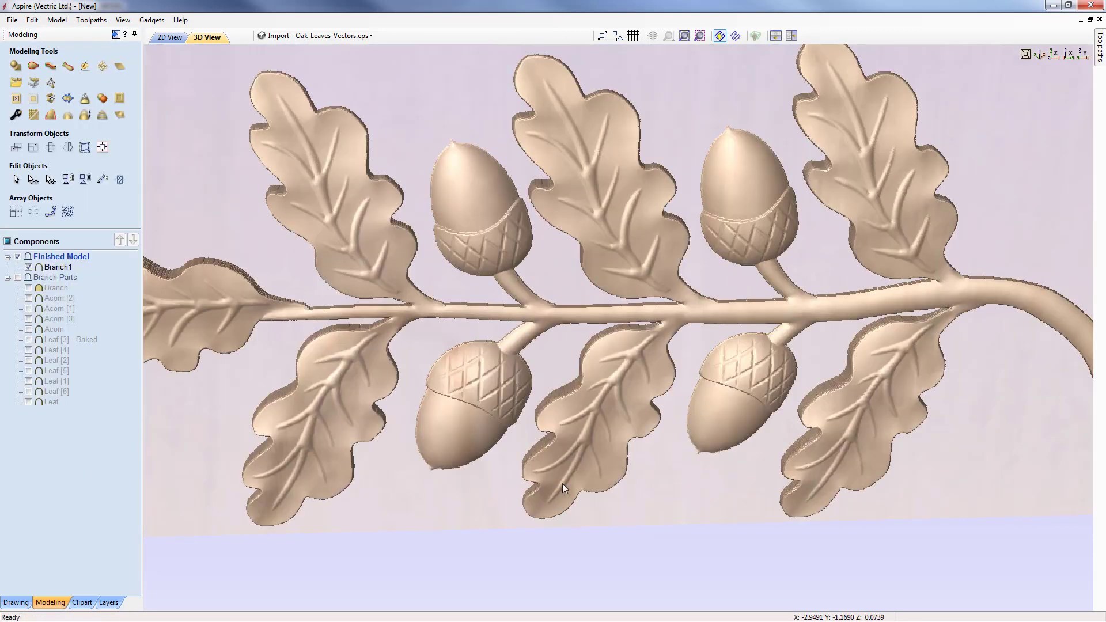
pyautogui.moveTo(562, 482); pyautogui.dragTo(598, 337)
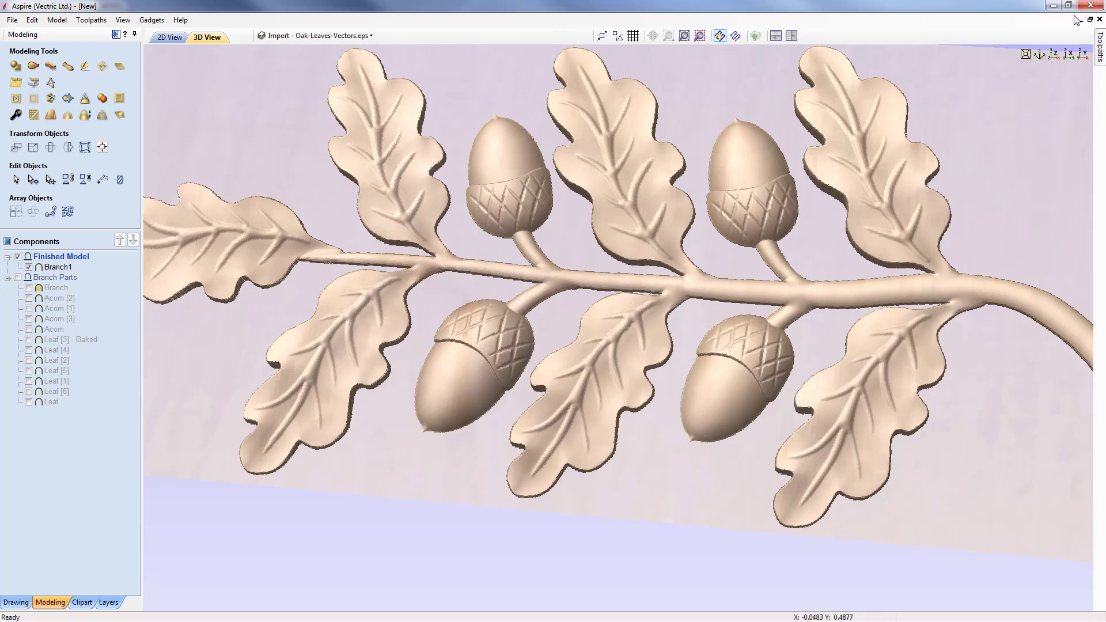
pyautogui.click(1053, 56)
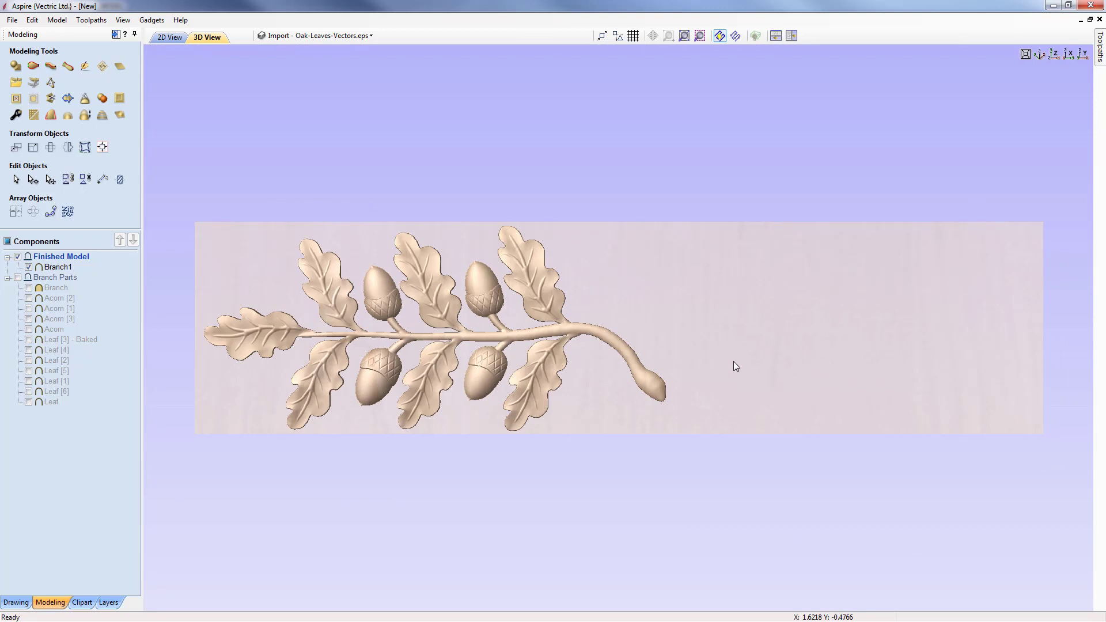
# - Sculpt a hollow into the cut end of Branch1 with the Smudge tool at diameter 51, strength 47 and smoothness 70, keeping the changes
pyautogui.scroll(-1, 694, 391)
pyautogui.moveTo(695, 390); pyautogui.dragTo(658, 348, button='middle')
pyautogui.scroll(2, 658, 348)
pyautogui.scroll(4, 660, 353)
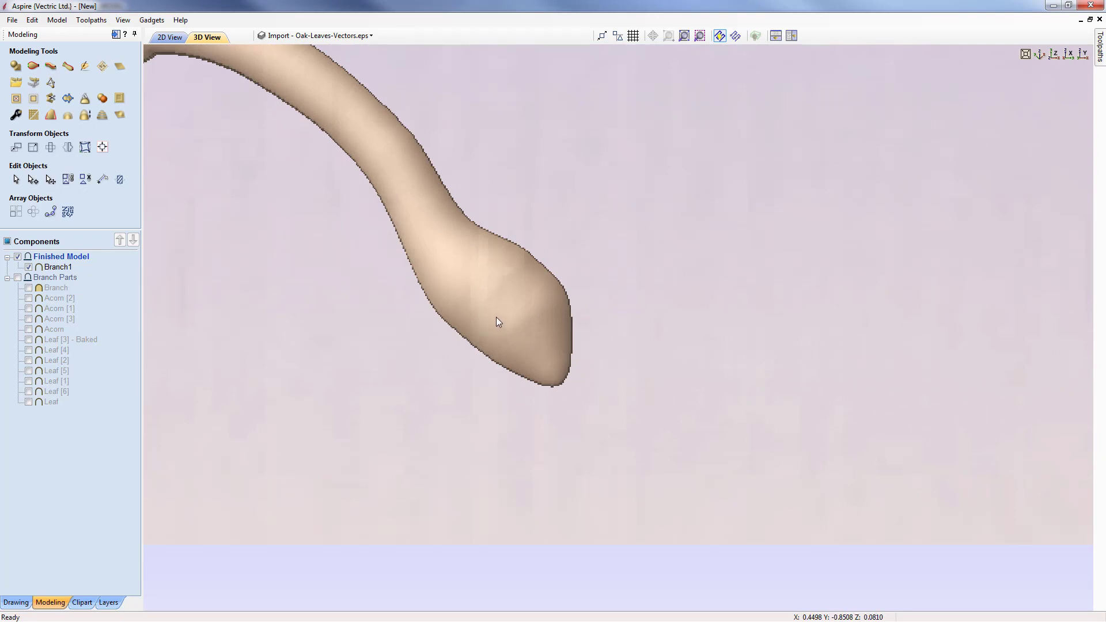
pyautogui.moveTo(432, 286); pyautogui.dragTo(517, 326, button='middle')
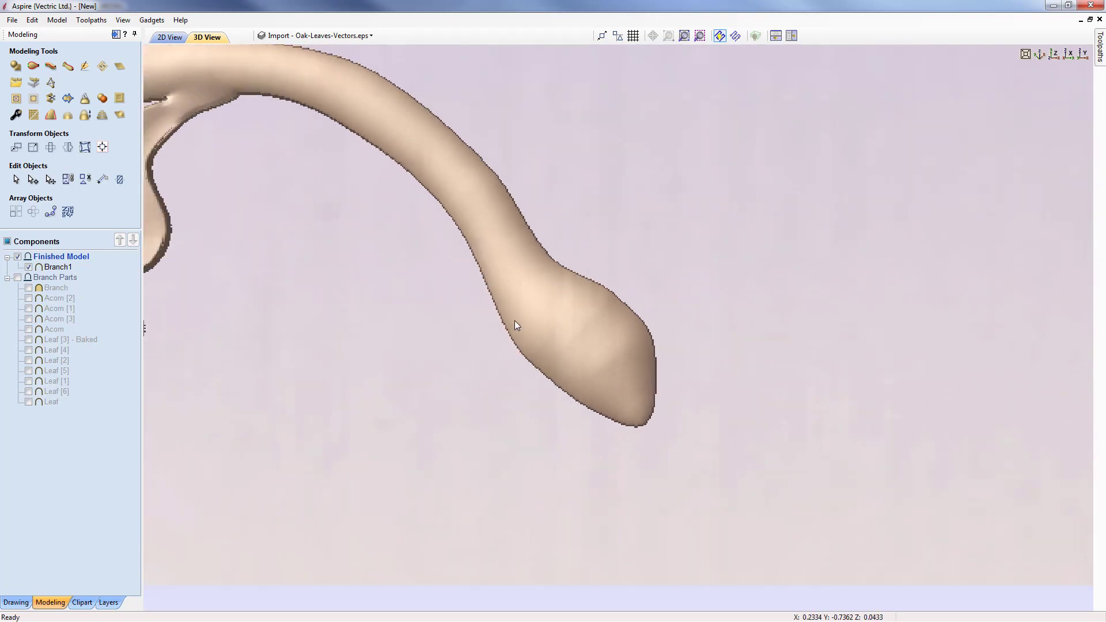
pyautogui.click(54, 268)
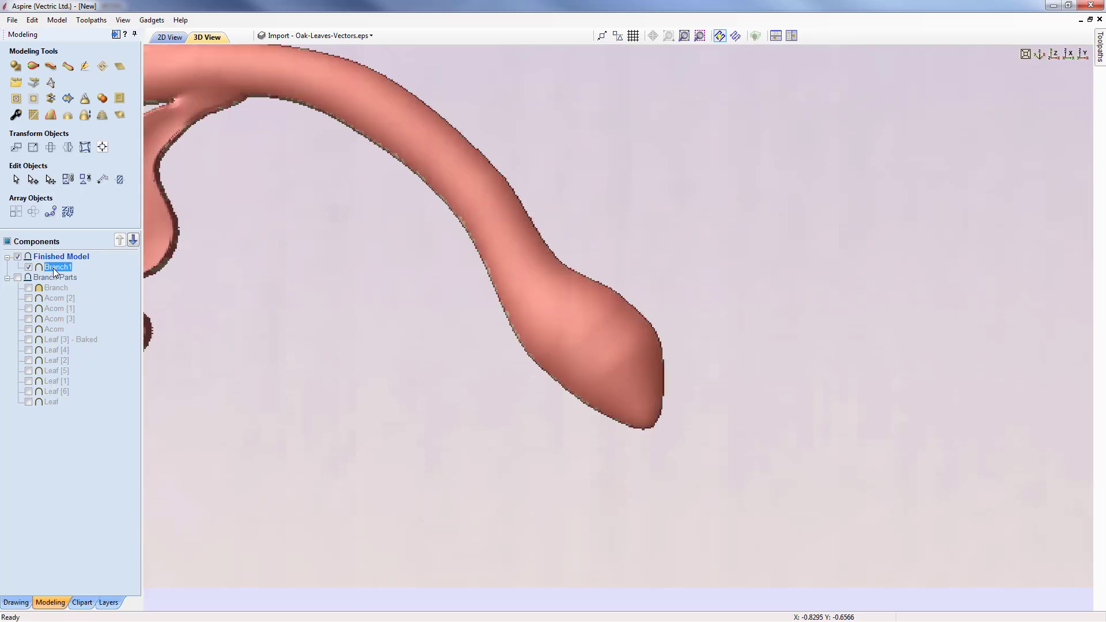
pyautogui.click(87, 68)
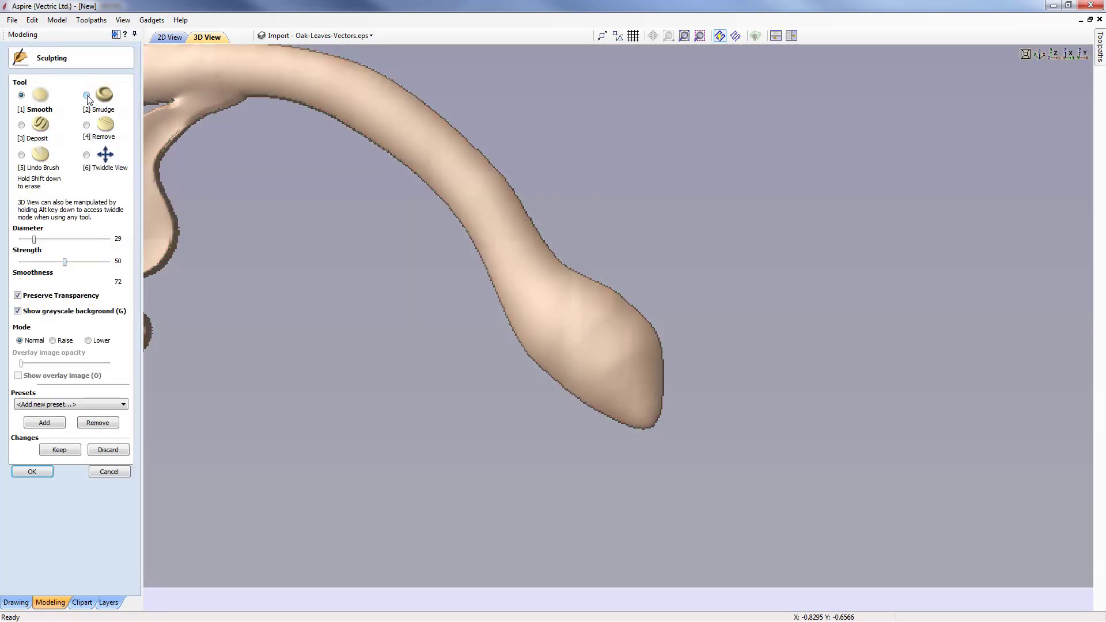
pyautogui.click(86, 96)
pyautogui.moveTo(37, 241); pyautogui.dragTo(44, 241)
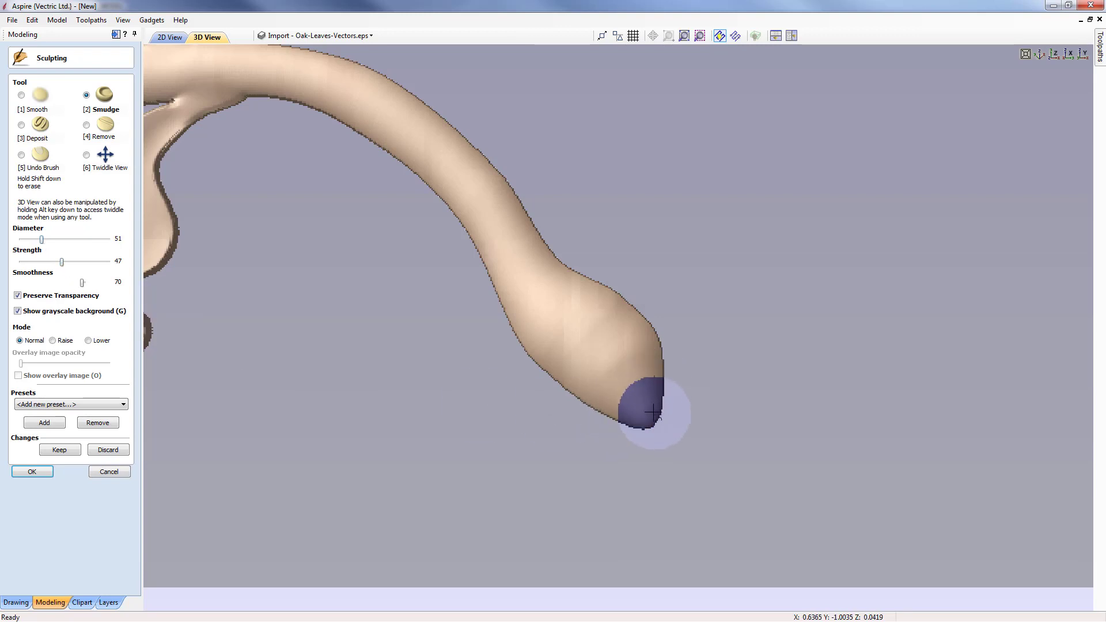
pyautogui.moveTo(651, 403); pyautogui.dragTo(642, 378)
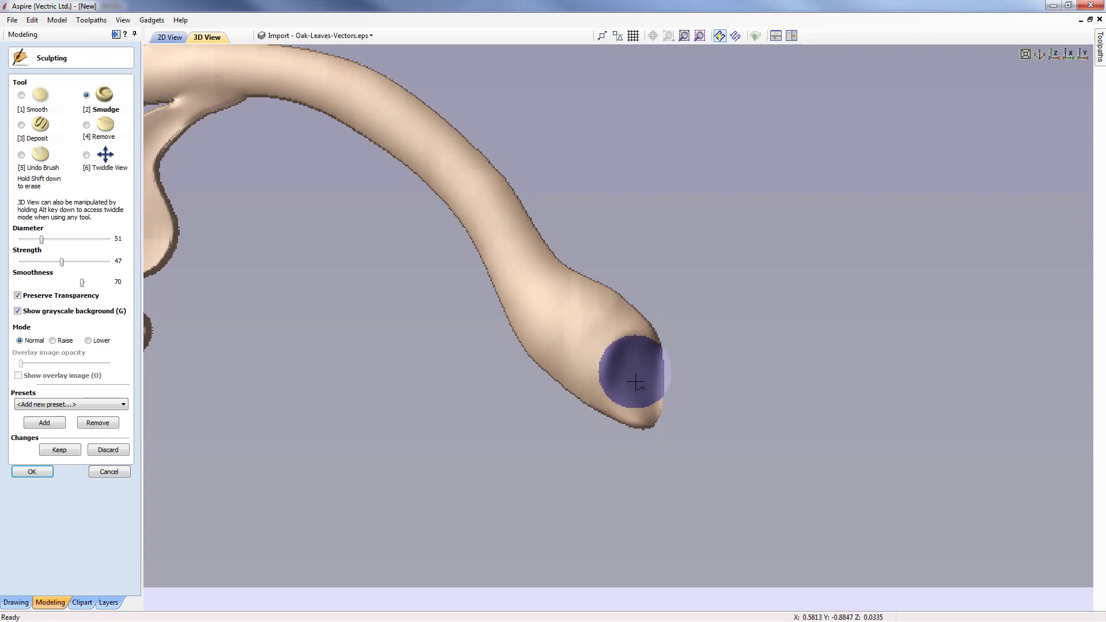
pyautogui.moveTo(625, 389)
pyautogui.mouseDown()
pyautogui.moveTo(662, 399)
pyautogui.moveTo(648, 391)
pyautogui.mouseUp()
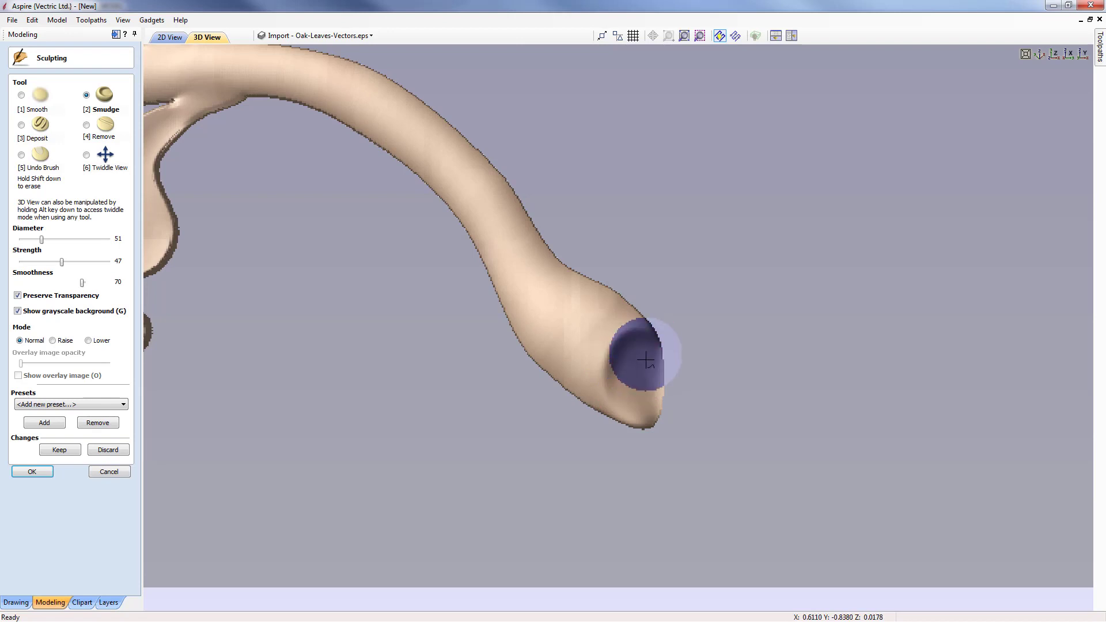
pyautogui.moveTo(638, 351)
pyautogui.mouseDown()
pyautogui.moveTo(641, 334)
pyautogui.moveTo(631, 406)
pyautogui.mouseUp()
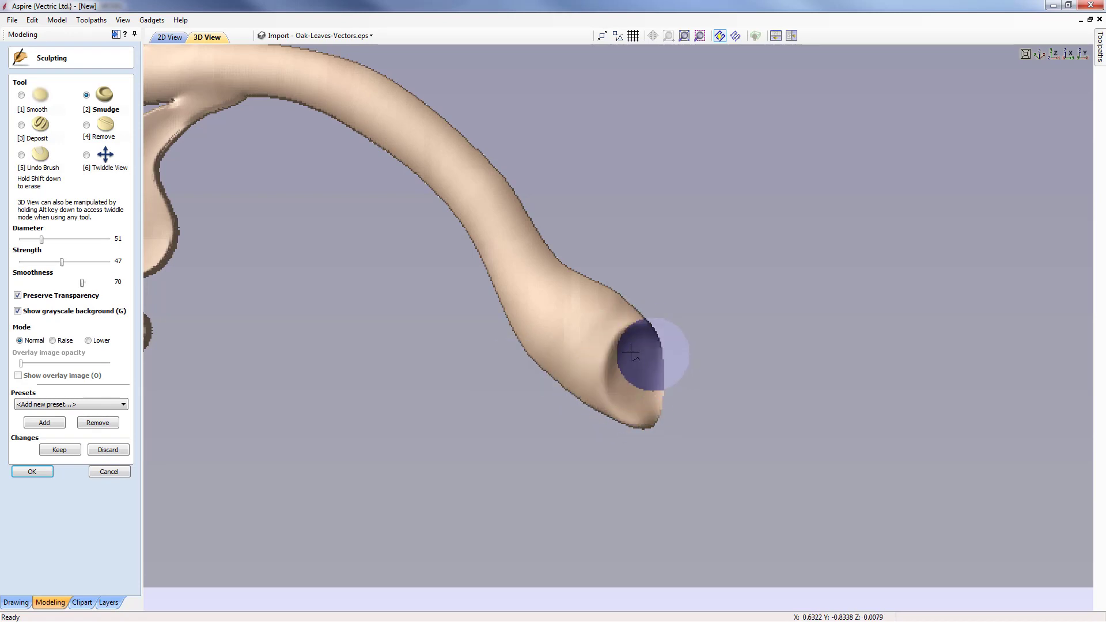
pyautogui.moveTo(631, 352)
pyautogui.mouseDown()
pyautogui.moveTo(618, 368)
pyautogui.moveTo(624, 405)
pyautogui.moveTo(625, 376)
pyautogui.mouseUp()
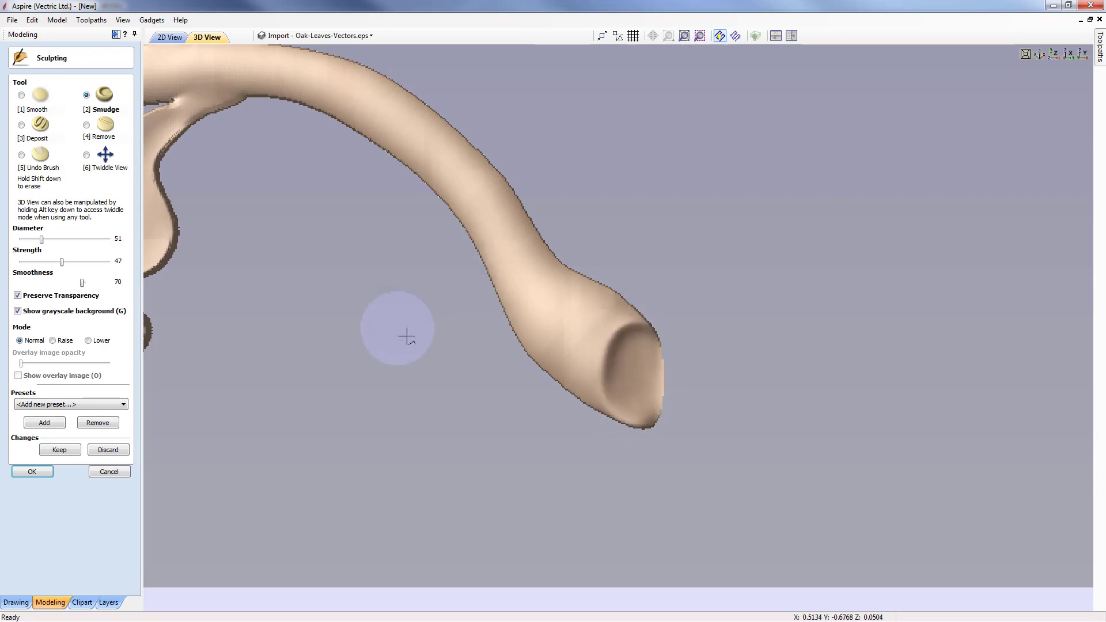
pyautogui.click(65, 451)
pyautogui.click(38, 472)
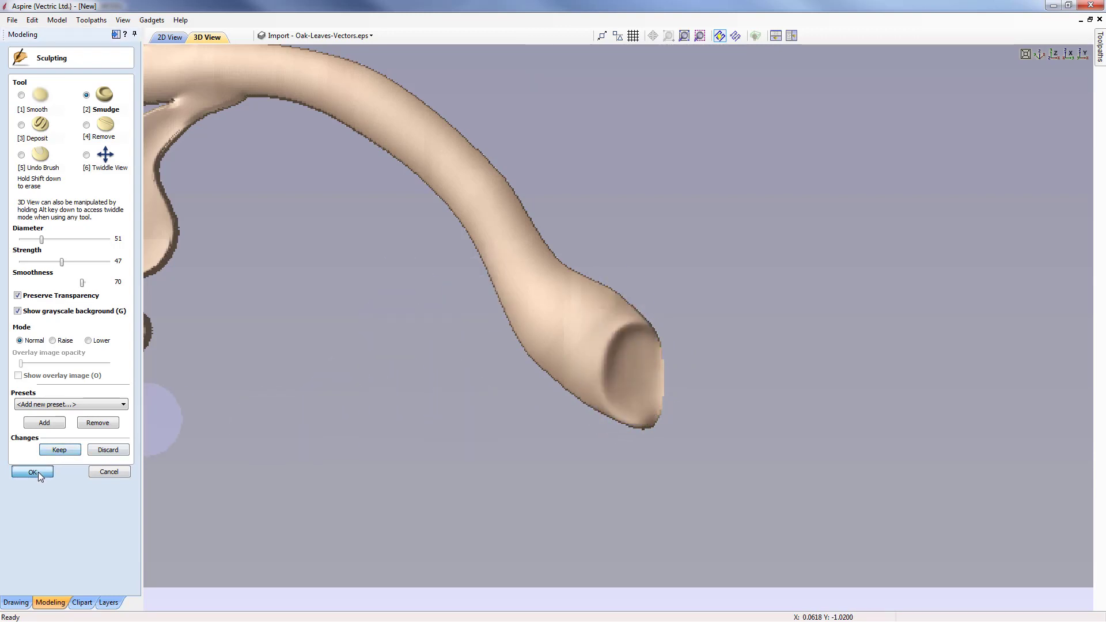
# - Create a mirrored copy of Branch1, flipped horizontally about the job center
pyautogui.moveTo(542, 409); pyautogui.dragTo(552, 402)
pyautogui.scroll(-5, 552, 402)
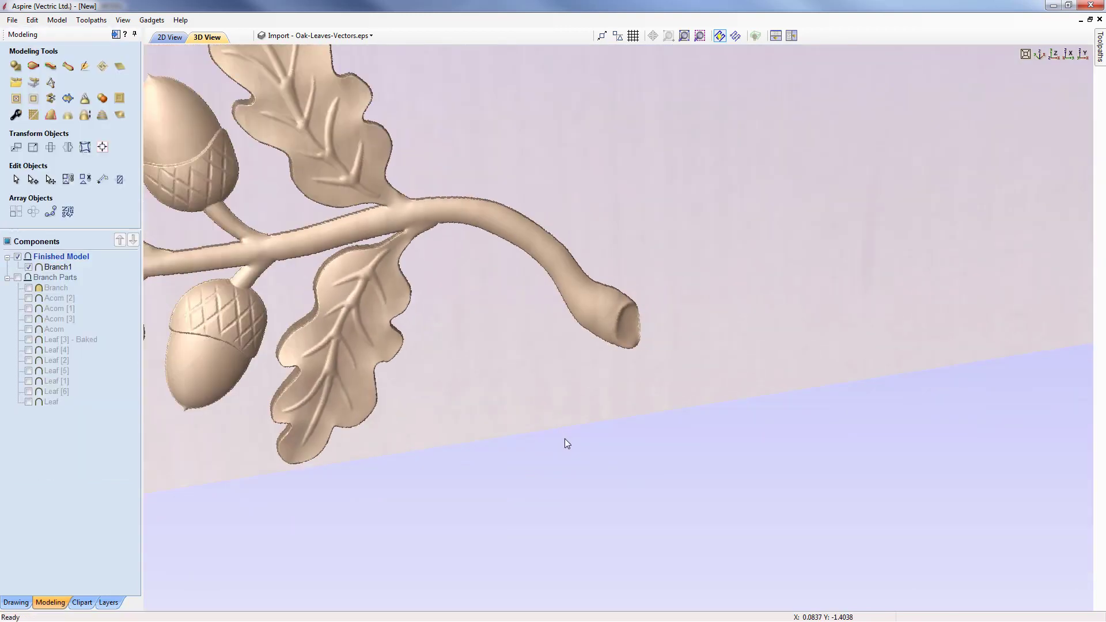
pyautogui.moveTo(567, 444); pyautogui.dragTo(598, 331)
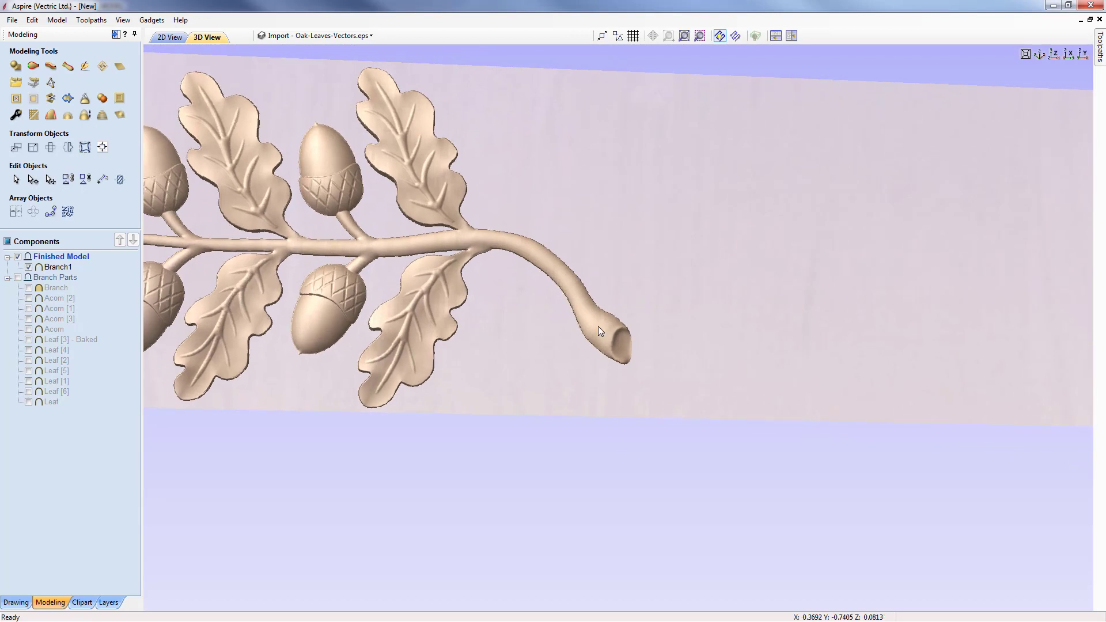
pyautogui.moveTo(598, 326); pyautogui.dragTo(600, 356, button='right')
pyautogui.moveTo(600, 356); pyautogui.dragTo(709, 403, button='middle')
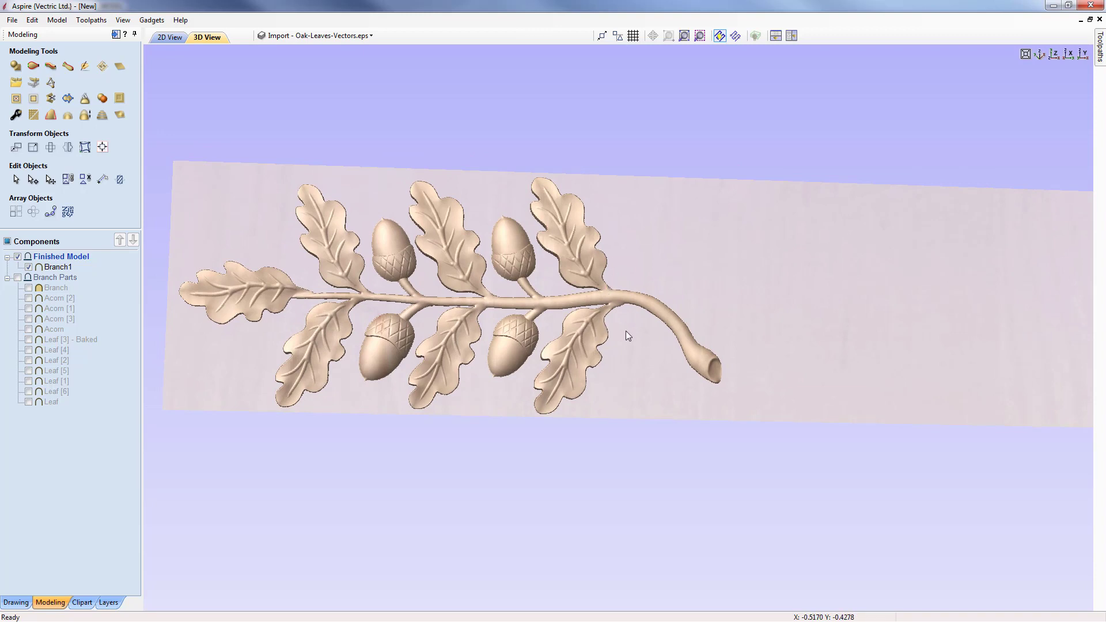
pyautogui.click(1054, 56)
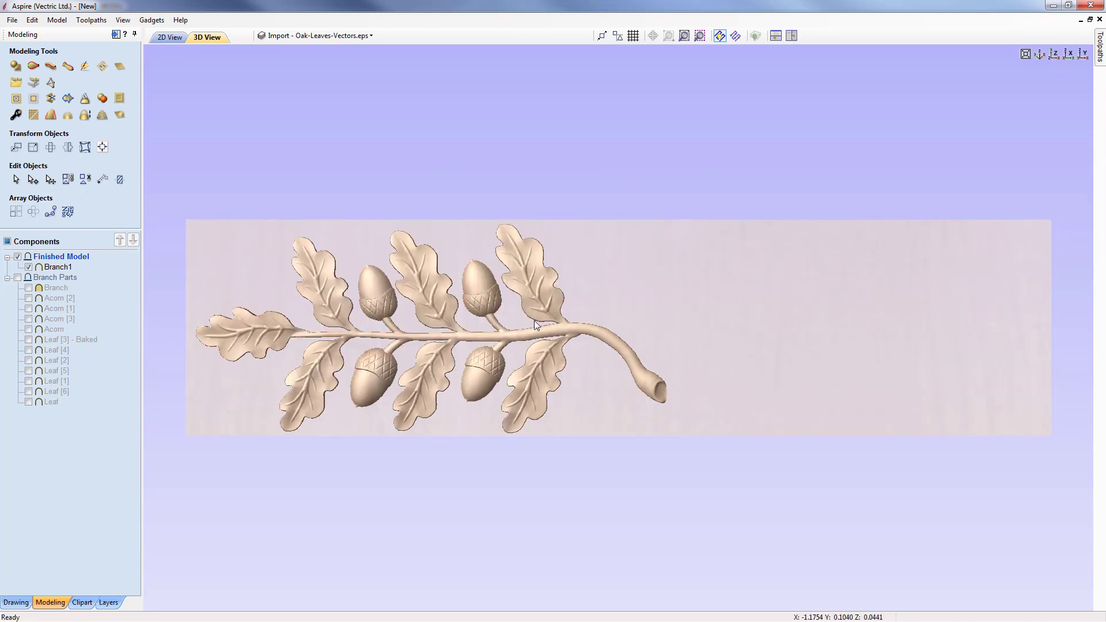
pyautogui.click(61, 268)
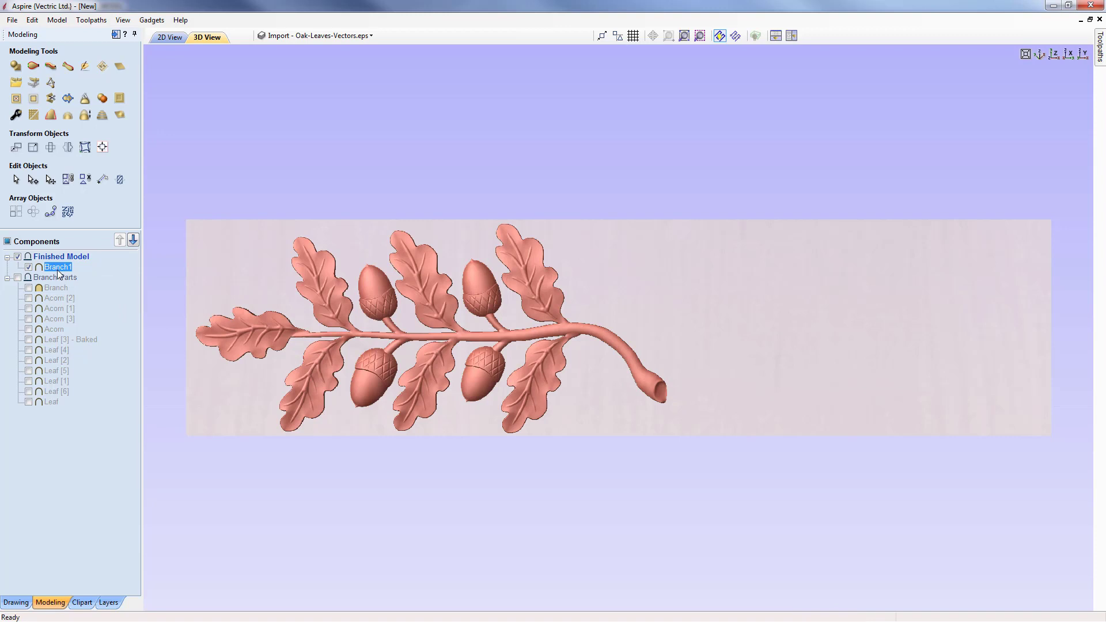
pyautogui.click(67, 147)
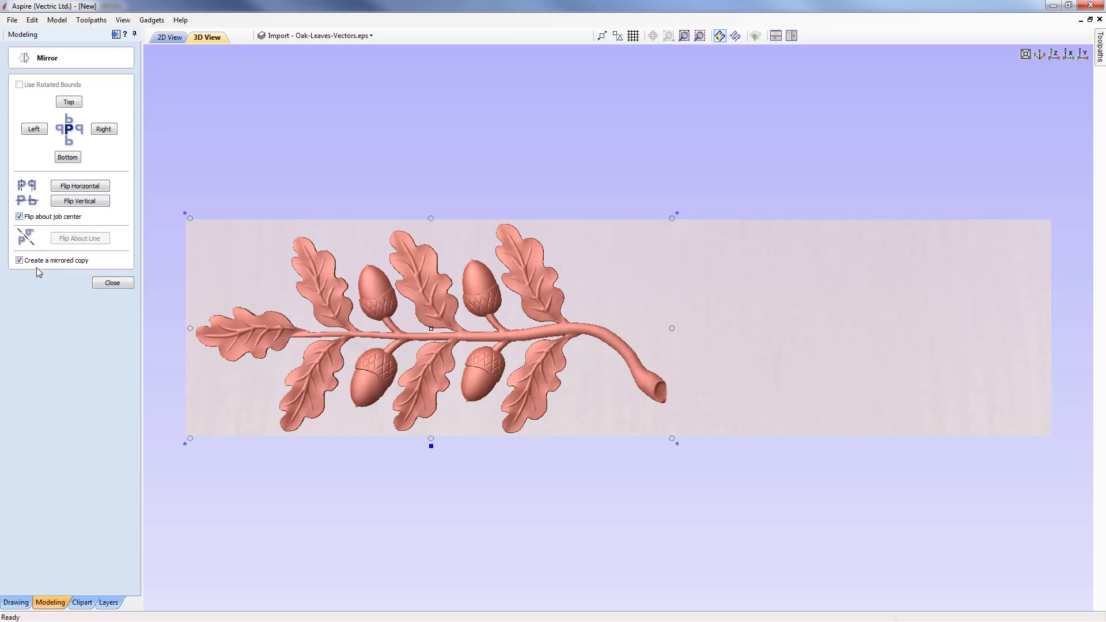
pyautogui.click(84, 186)
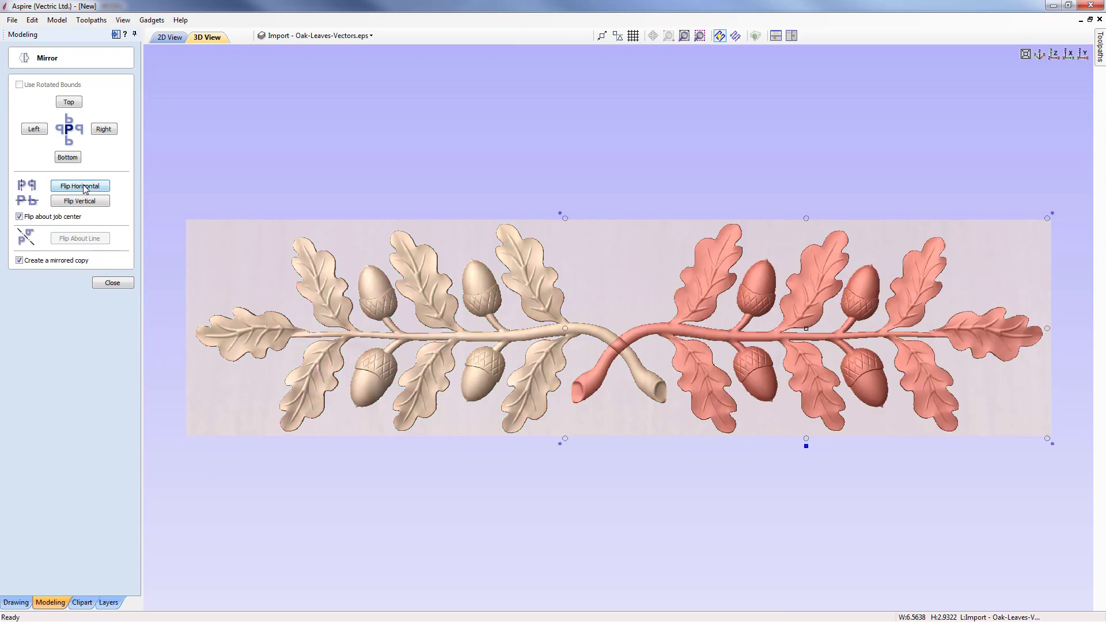
pyautogui.click(112, 283)
pyautogui.click(614, 489)
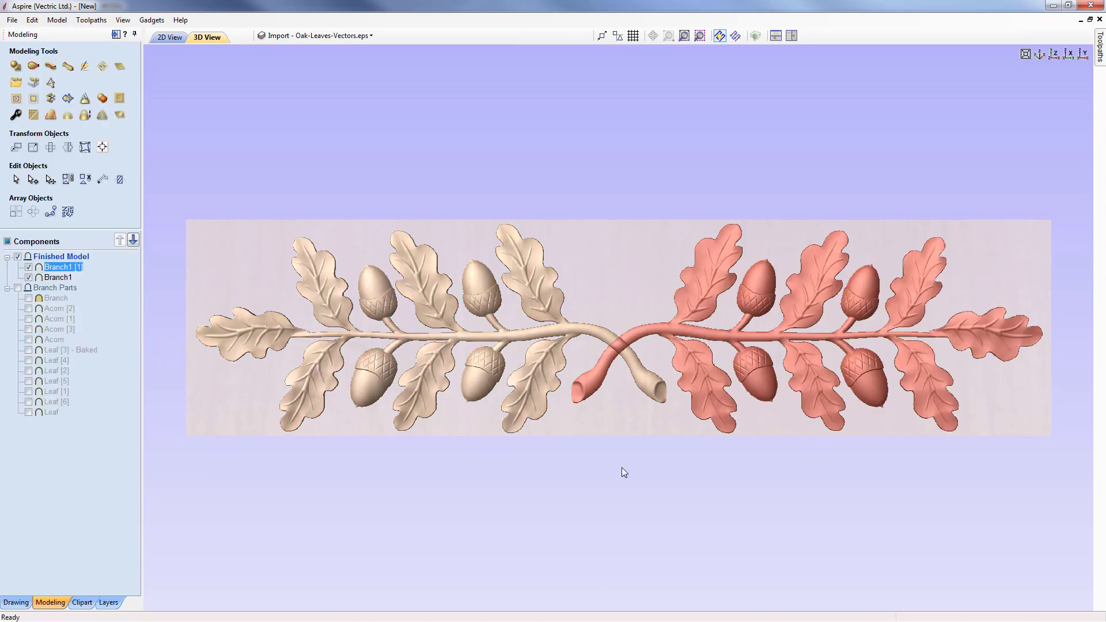
# - Rename the mirrored branch component in the Finished Model level as Branch2
pyautogui.moveTo(630, 419); pyautogui.dragTo(635, 364)
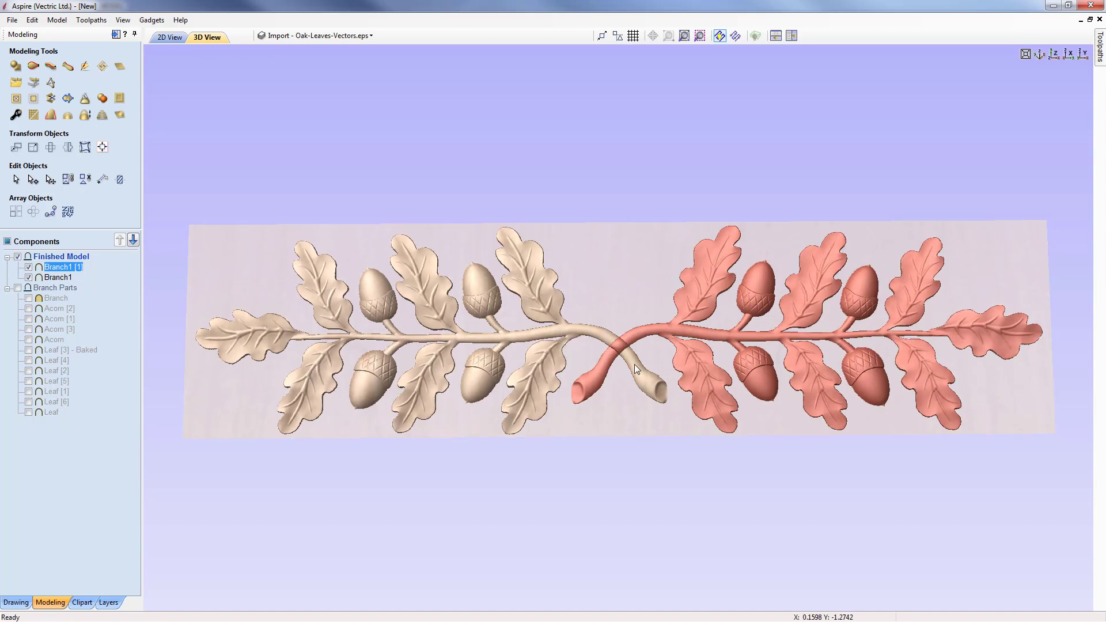
pyautogui.scroll(3, 631, 348)
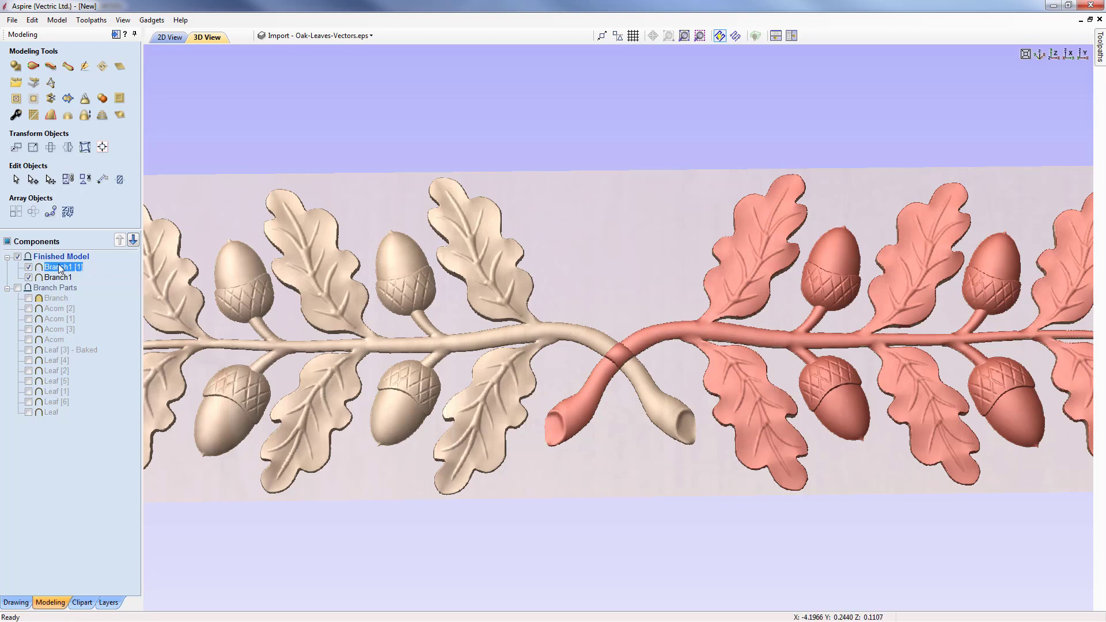
pyautogui.moveTo(60, 272)
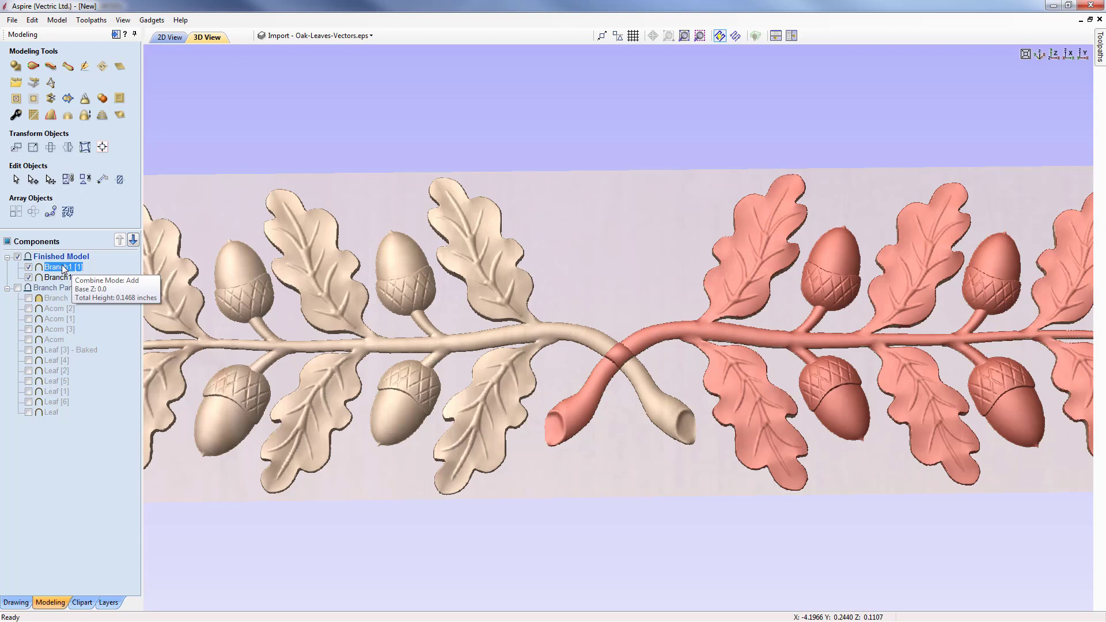
pyautogui.rightClick(72, 271)
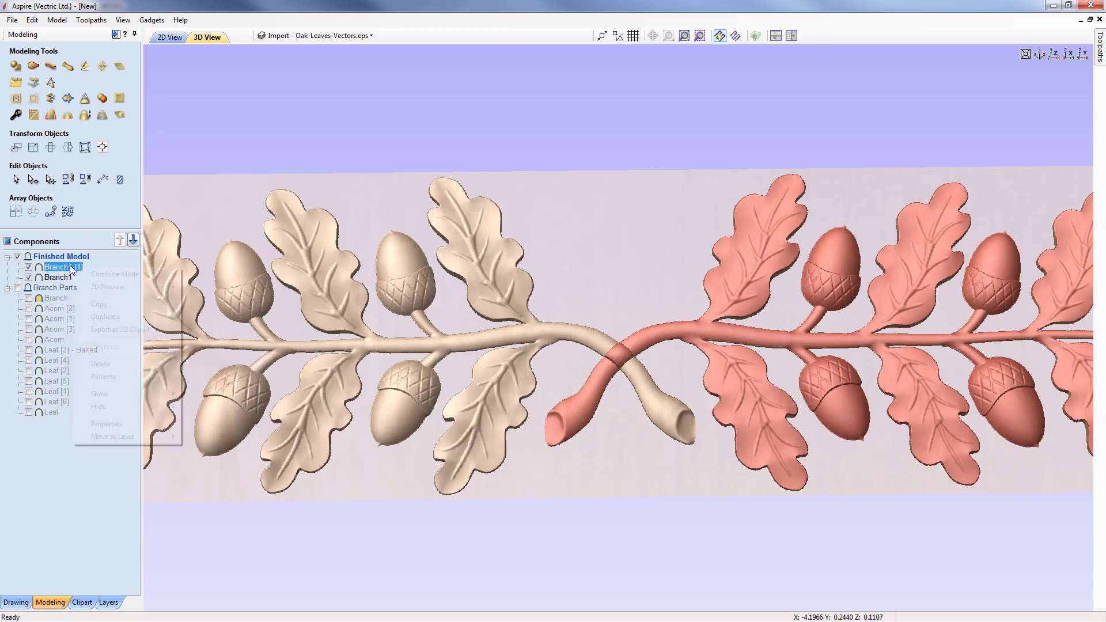
pyautogui.click(104, 376)
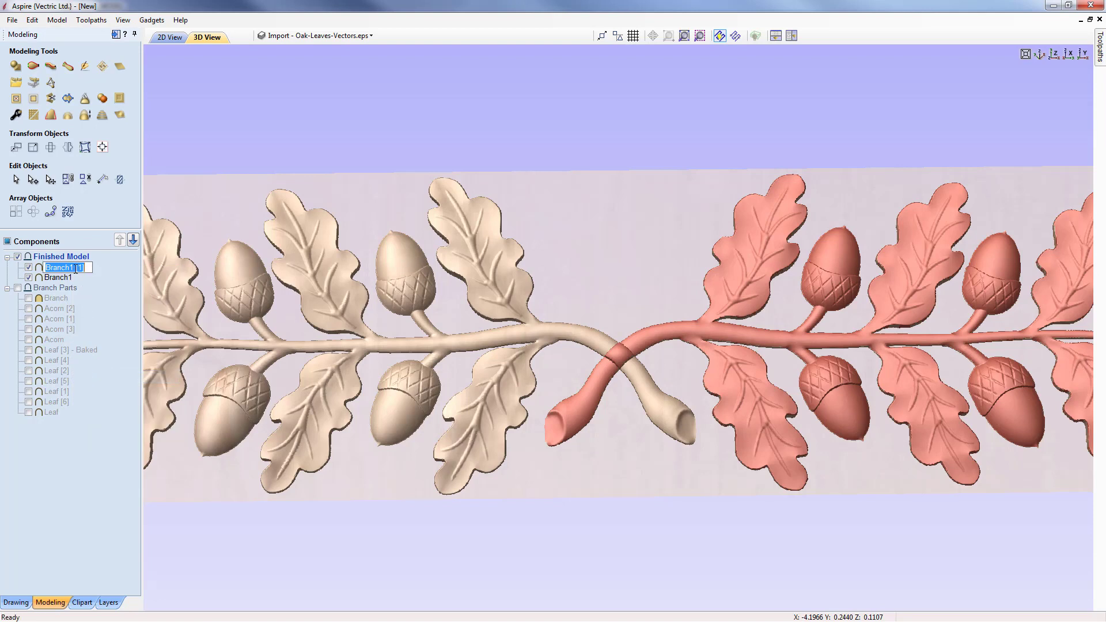
pyautogui.moveTo(70, 267); pyautogui.dragTo(97, 270)
pyautogui.click(41, 269)
# - Set the combine mode of Branch2 to Merge so it blends with Branch1 where the stems cross
pyautogui.rightClick(41, 271)
pyautogui.moveTo(96, 281)
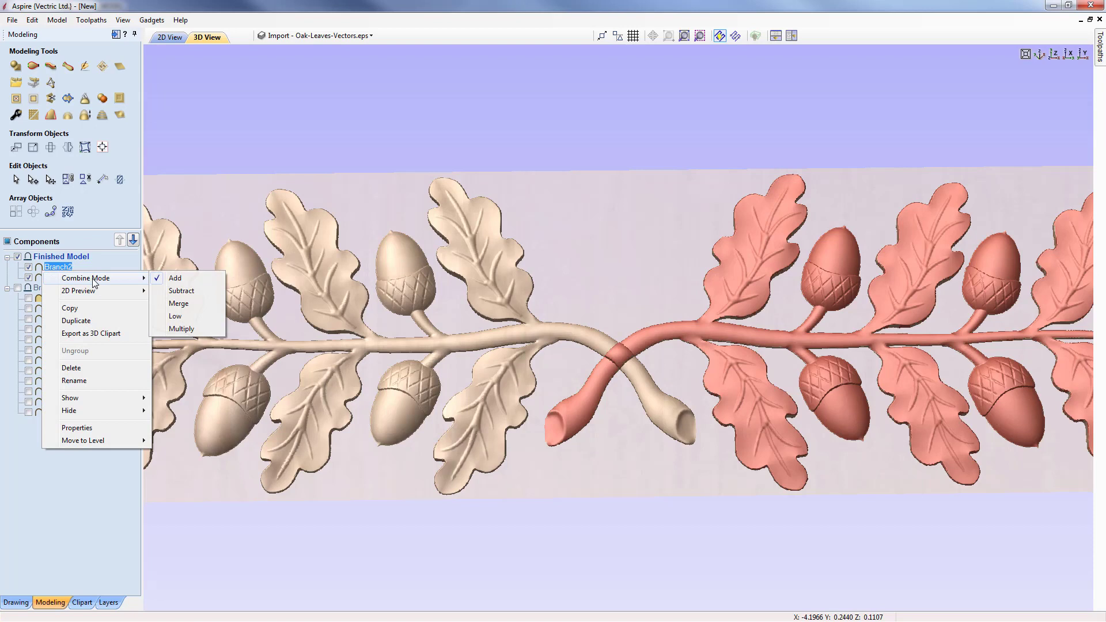
pyautogui.click(190, 304)
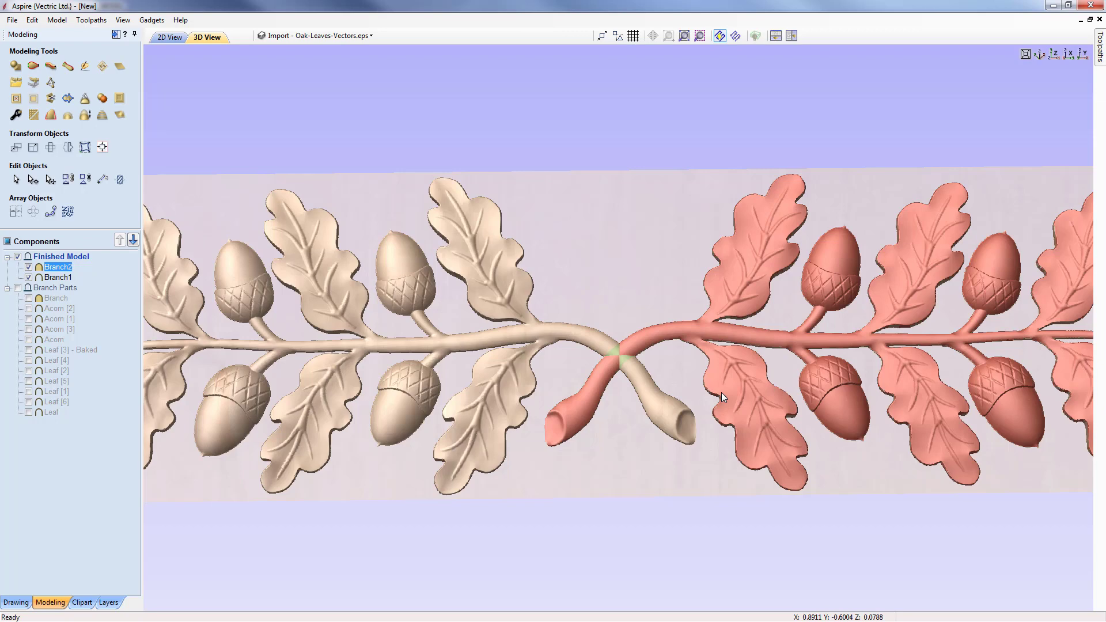
pyautogui.moveTo(894, 431); pyautogui.dragTo(649, 412, button='middle')
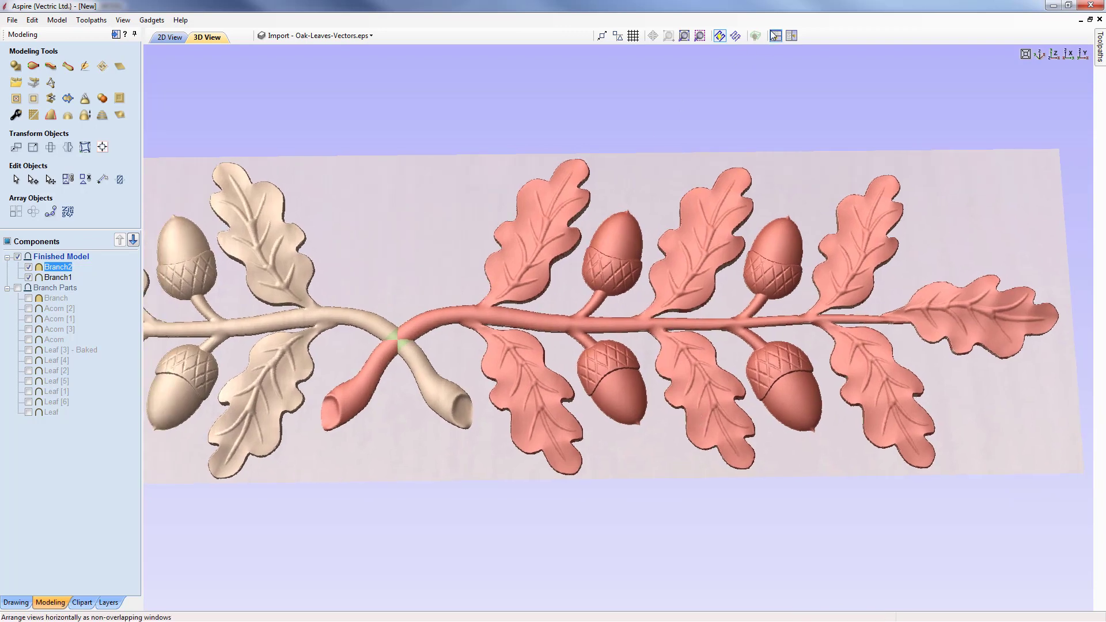
# - Arrange the 2D and 3D views as horizontal, non-overlapping windows, with the 3D view closer on the crossing branches
pyautogui.click(776, 36)
pyautogui.scroll(4, 637, 247)
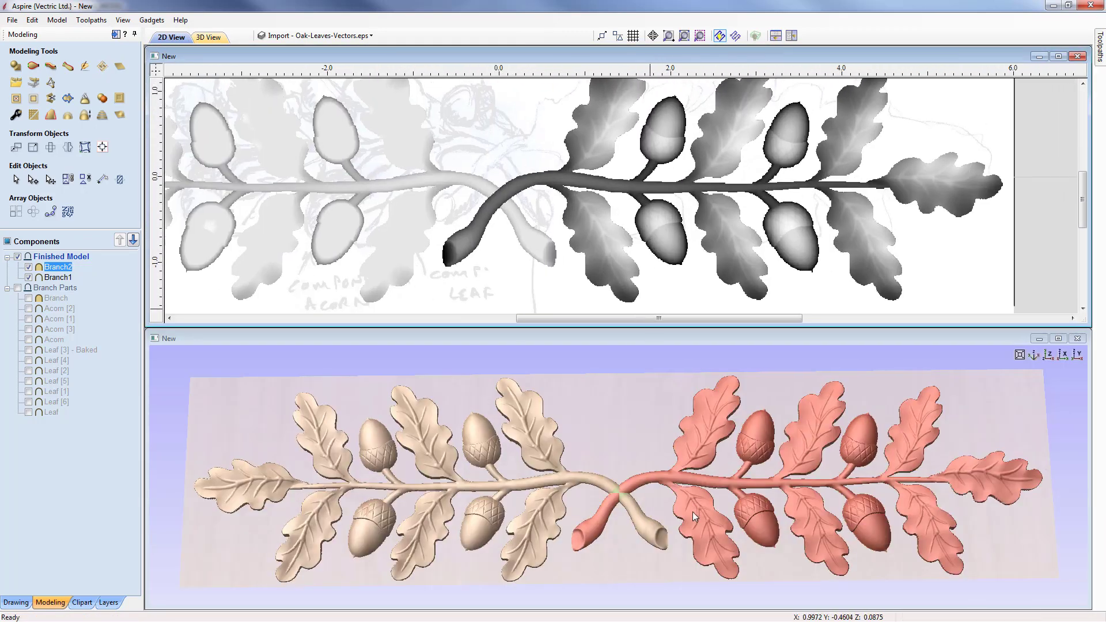
pyautogui.scroll(4, 577, 499)
pyautogui.moveTo(587, 498)
pyautogui.mouseDown()
pyautogui.moveTo(592, 488)
pyautogui.moveTo(589, 498)
pyautogui.mouseUp()
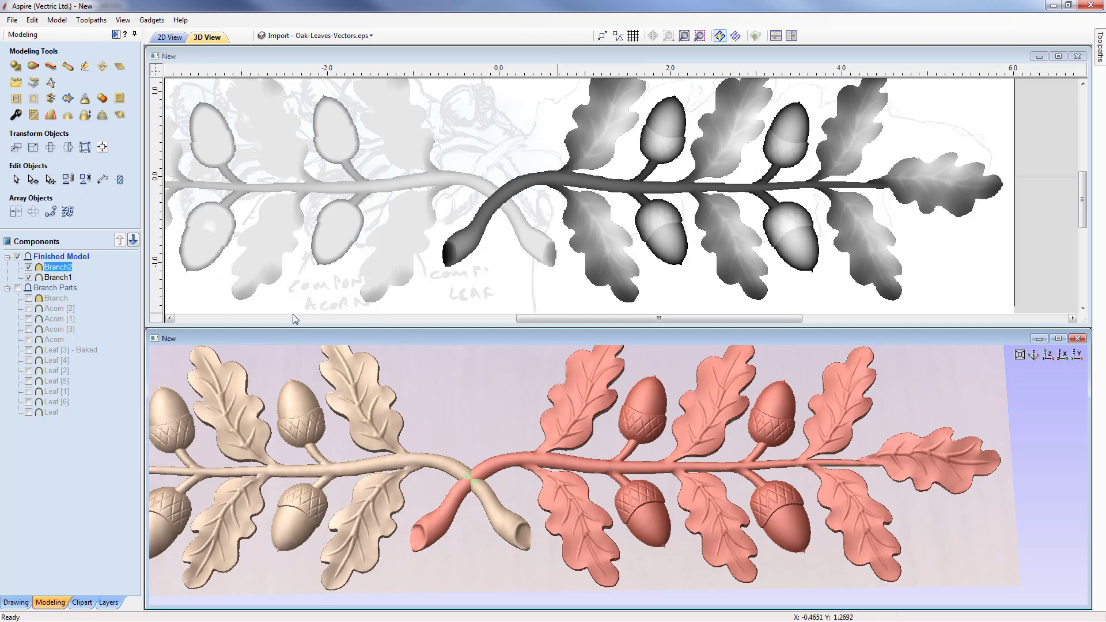
# - Tilt the Branch2 component by 0.6 degrees, anchored just beyond its end leaf tip with the direction set past the stem crossing
pyautogui.click(17, 115)
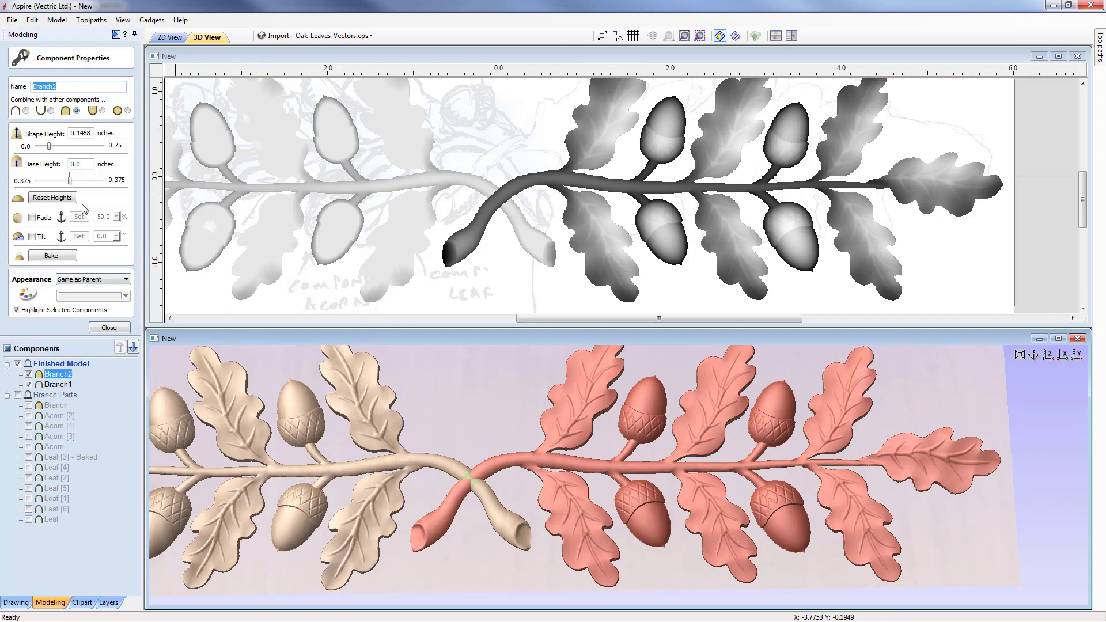
pyautogui.click(31, 237)
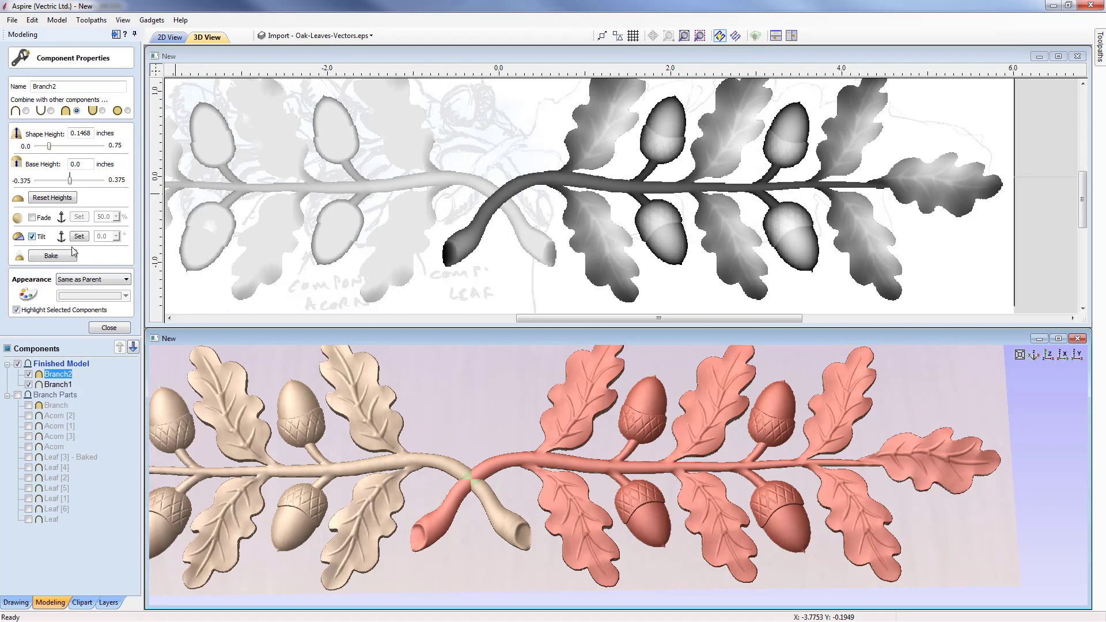
pyautogui.click(79, 236)
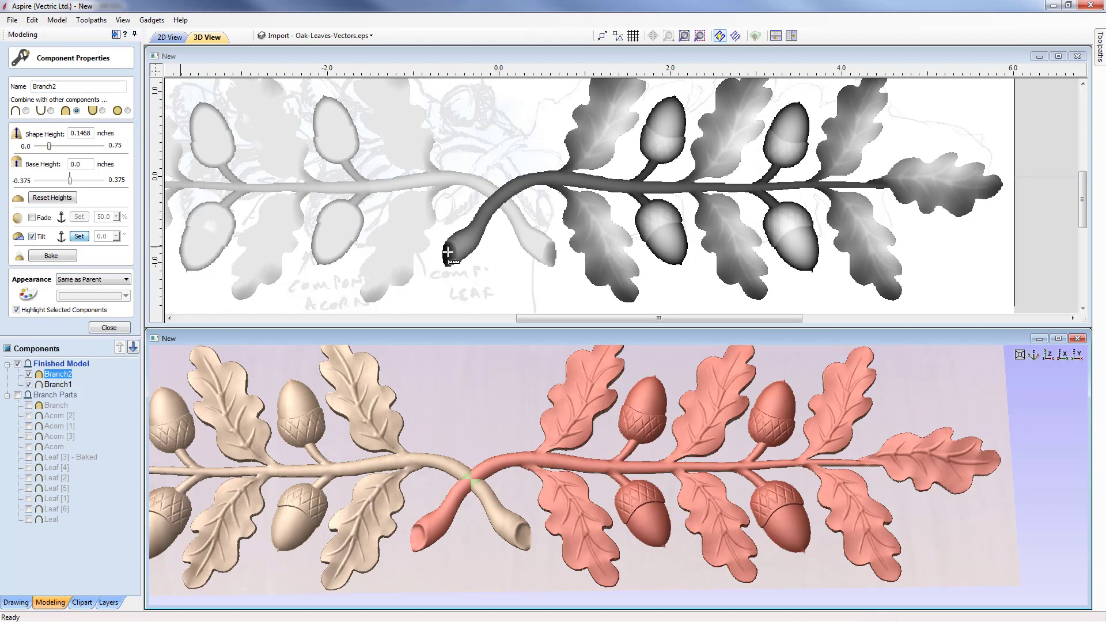
pyautogui.click(1009, 185)
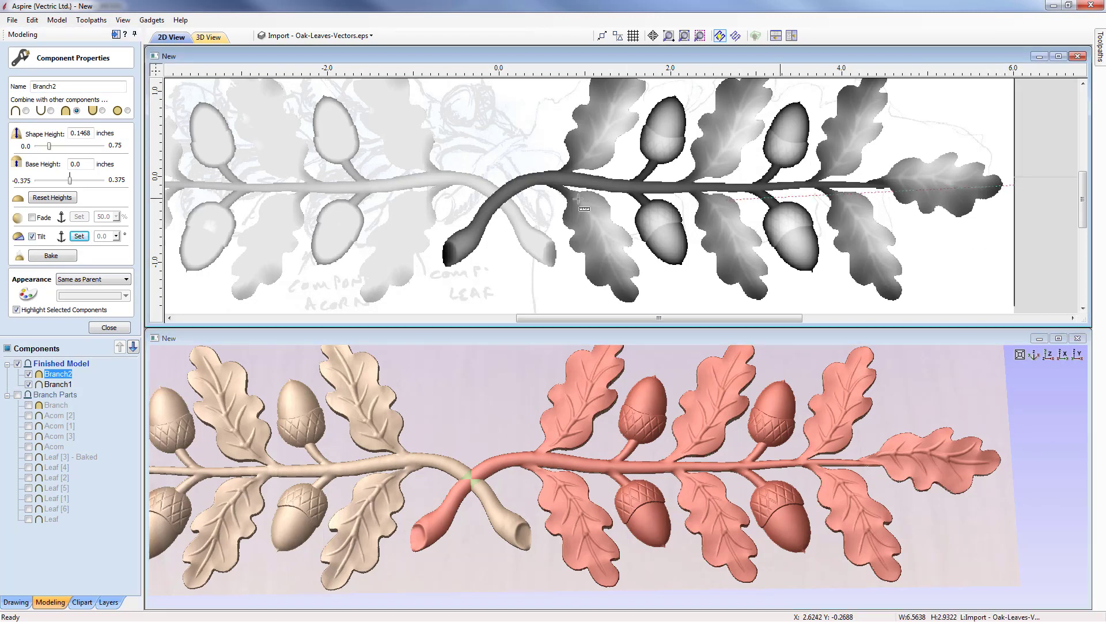
pyautogui.click(440, 192)
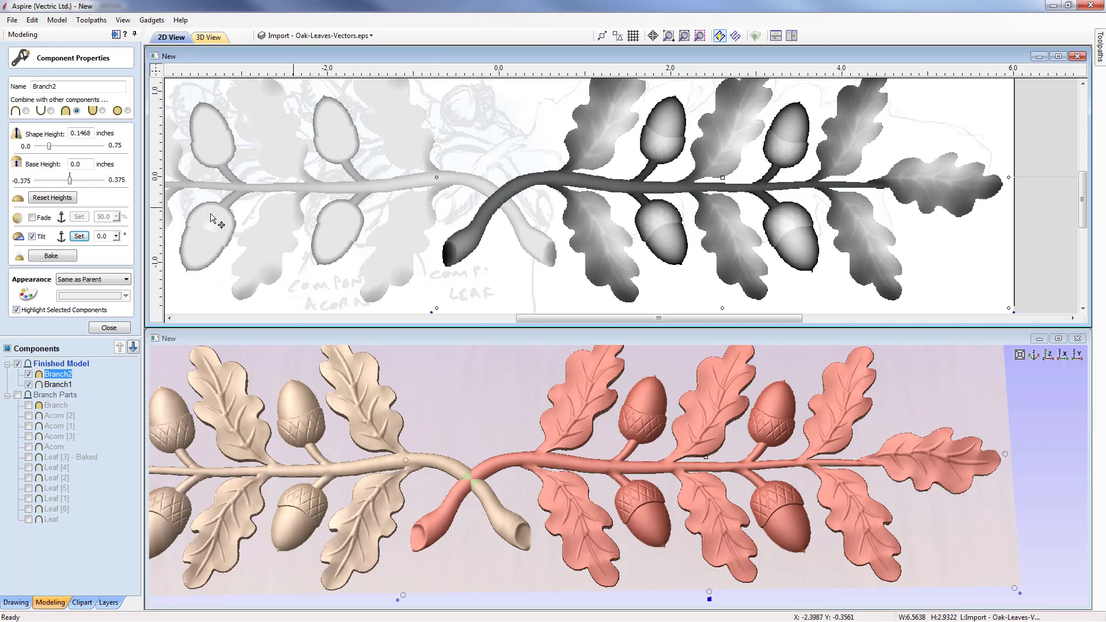
pyautogui.doubleClick(109, 237)
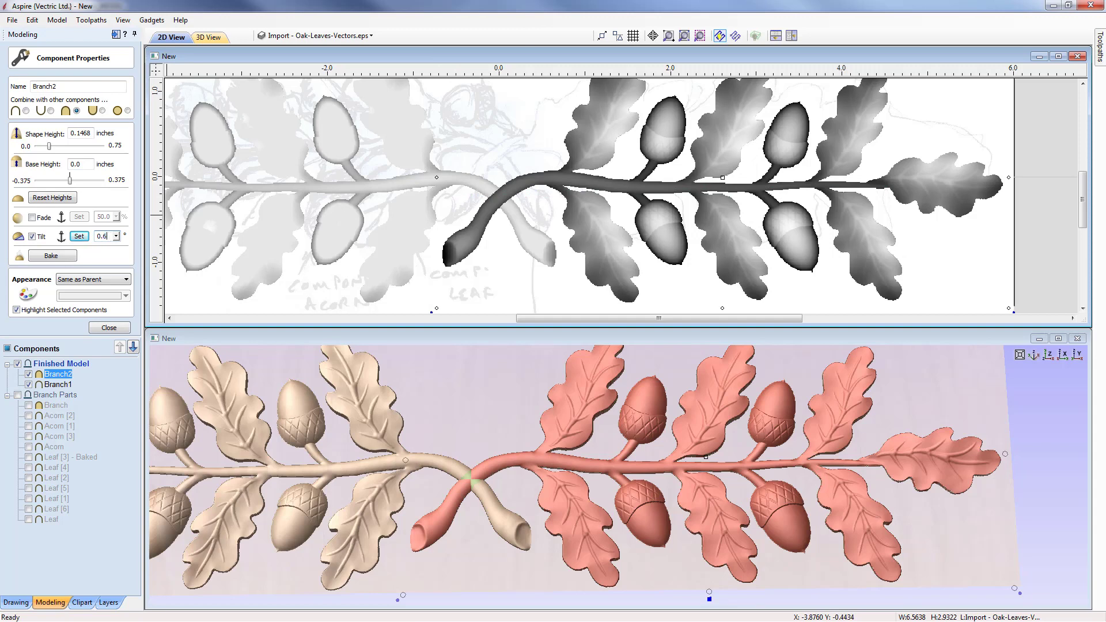
pyautogui.click(79, 237)
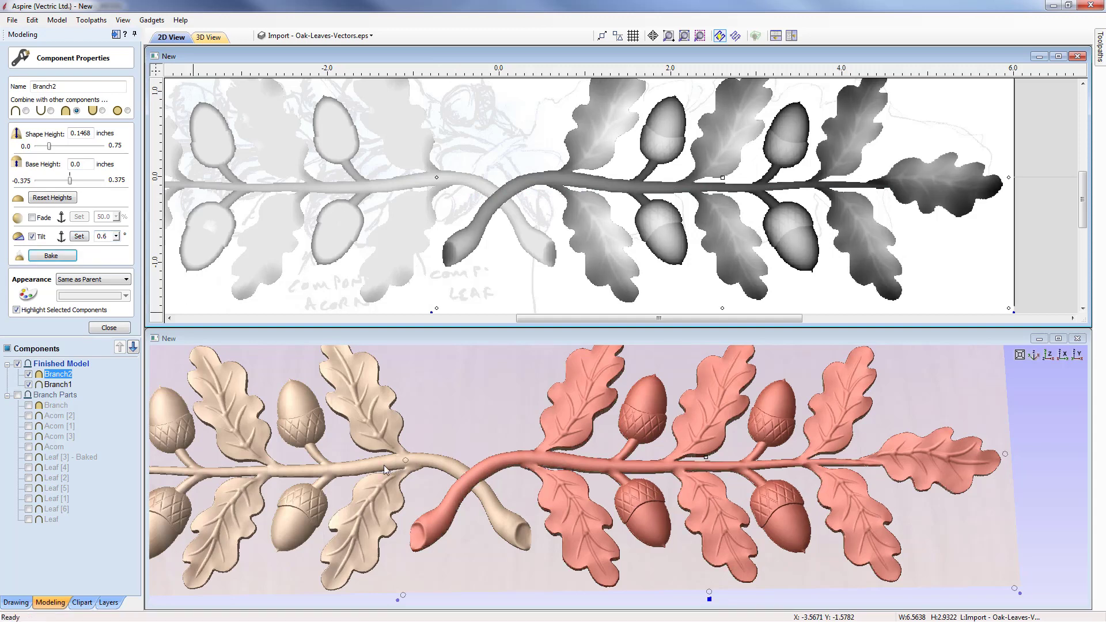
# - Lower Branch2's tilt angle to 0.4 and finally 0.3 degrees while checking the stem crossing up close, and close its component properties
pyautogui.moveTo(489, 520); pyautogui.dragTo(454, 457)
pyautogui.scroll(5, 462, 496)
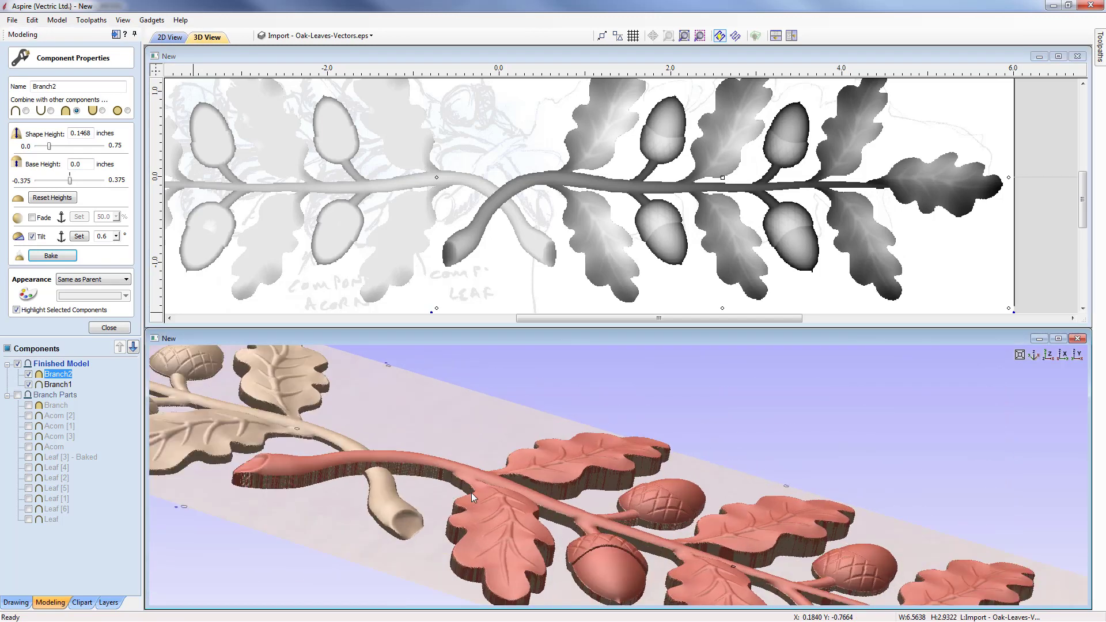
pyautogui.moveTo(435, 493); pyautogui.dragTo(542, 494, button='middle')
pyautogui.scroll(2, 539, 492)
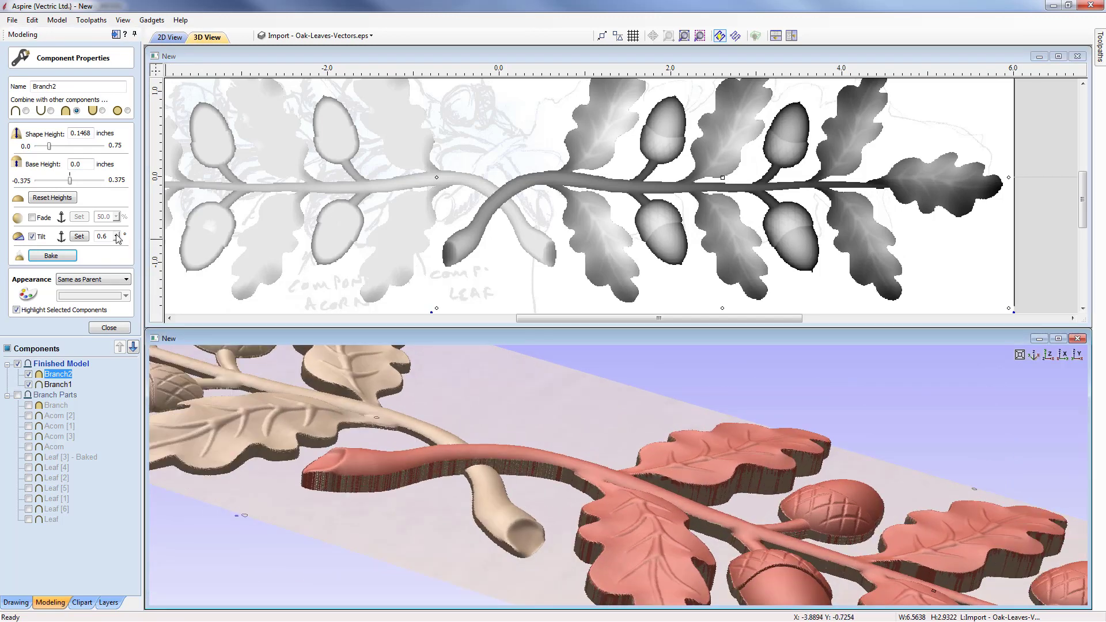
pyautogui.moveTo(104, 236); pyautogui.dragTo(109, 238)
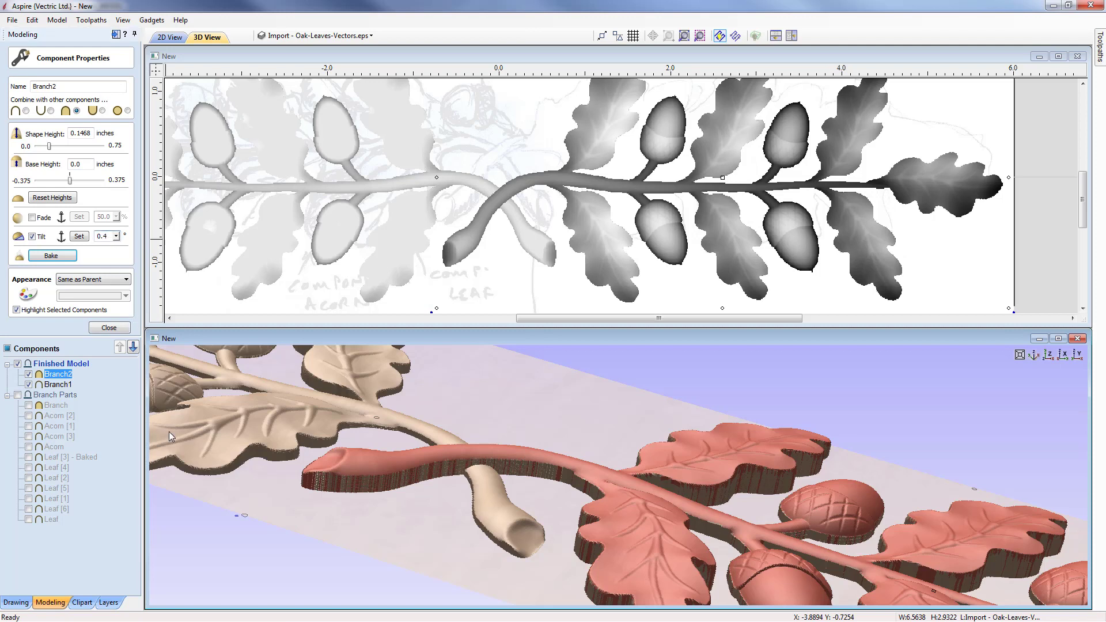
pyautogui.click(114, 327)
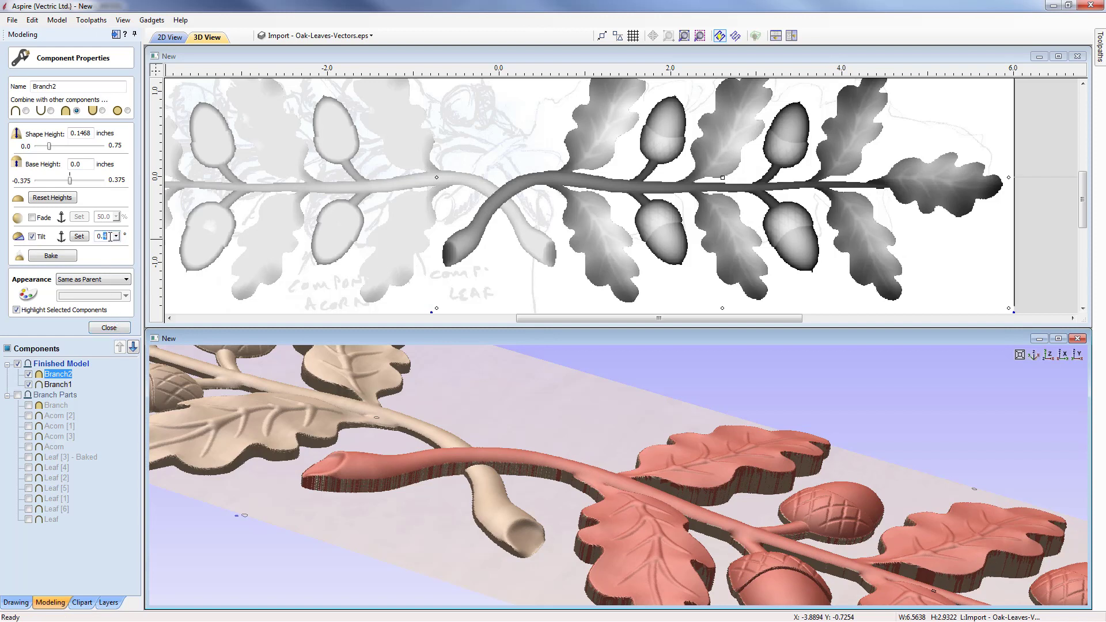
pyautogui.press('Tab')
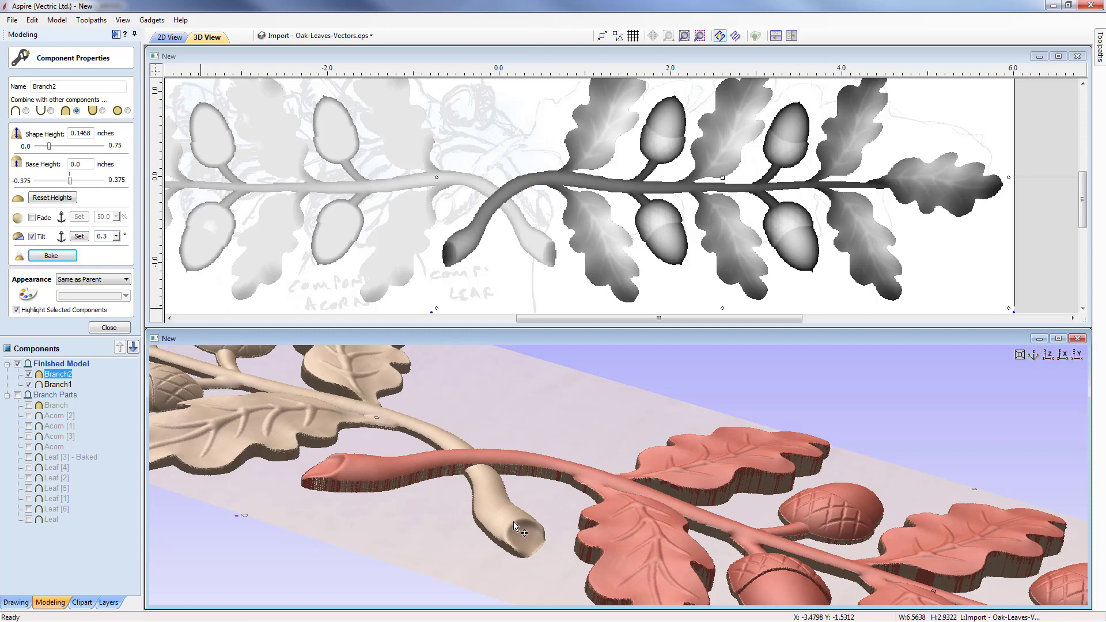
pyautogui.click(109, 328)
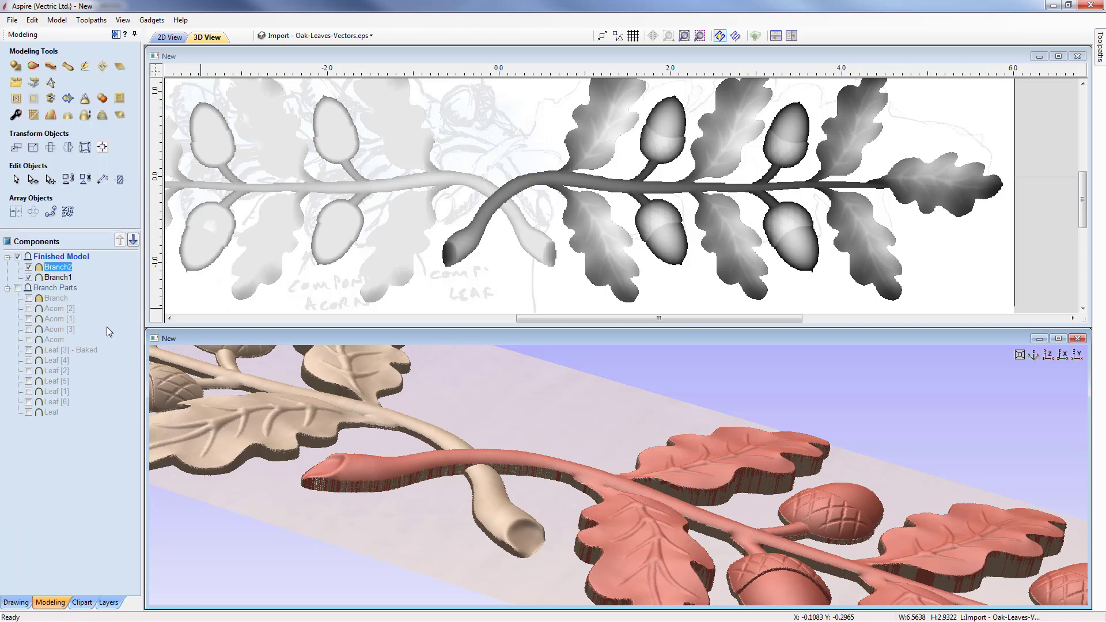
# - Maximize the 3D view looking straight down and save the job in Oak_Leaf_Branch_FILES, replacing OakBranch_MODEL.crv3d
pyautogui.click(1060, 339)
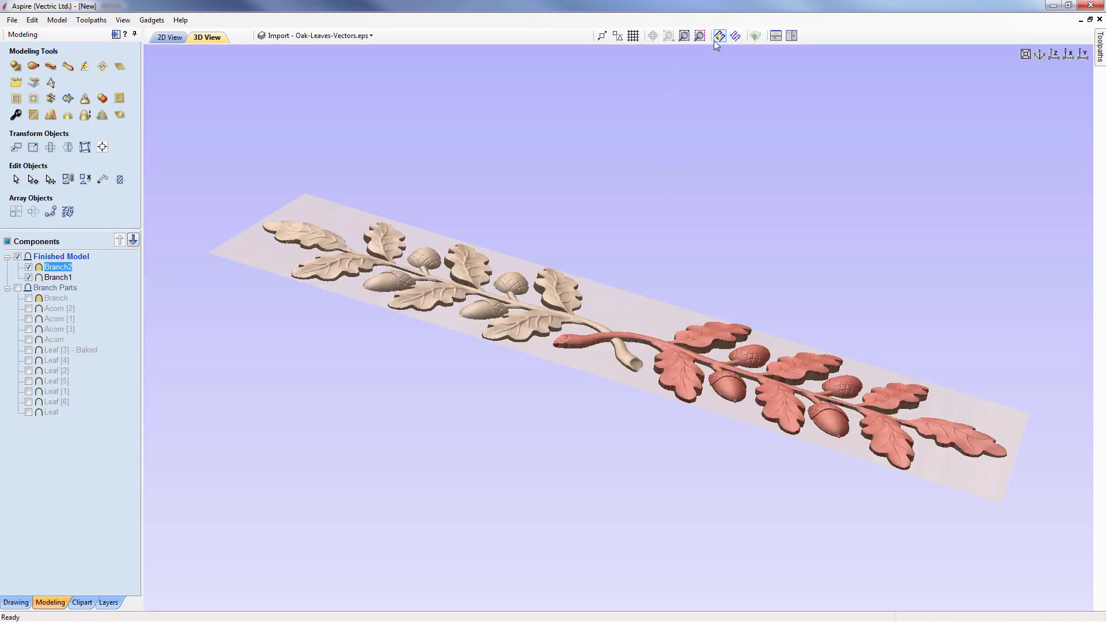
pyautogui.click(1053, 55)
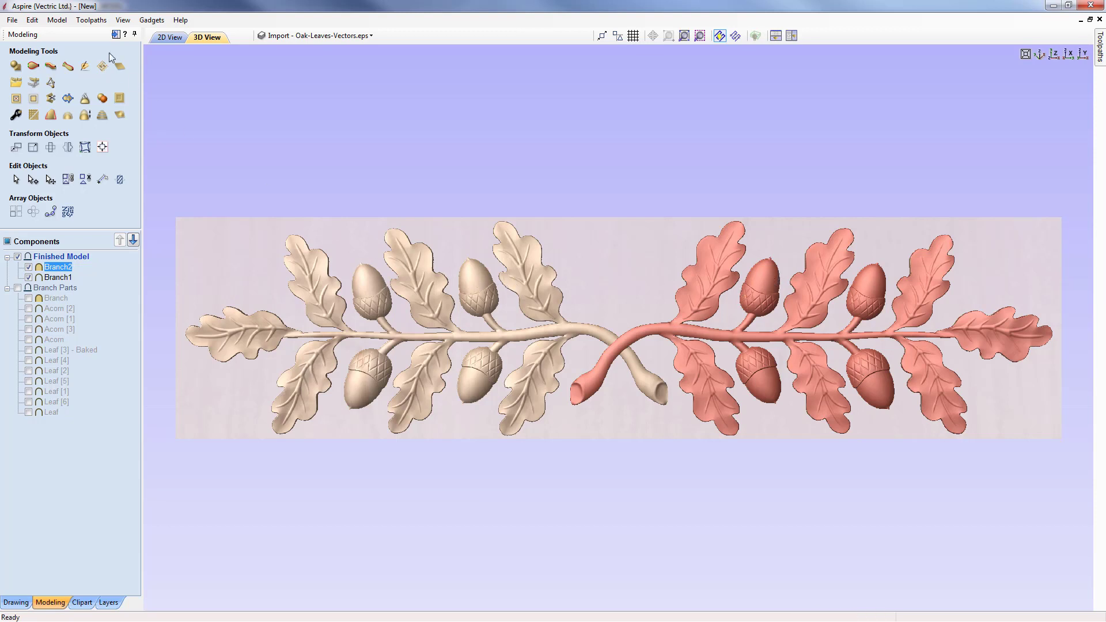
pyautogui.click(12, 20)
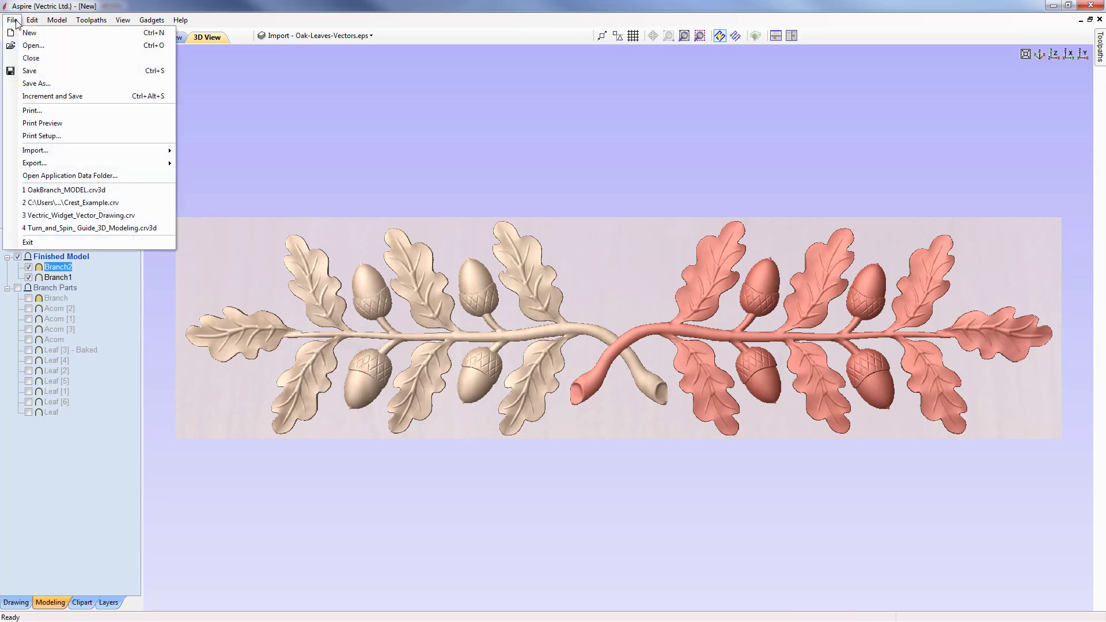
pyautogui.click(32, 82)
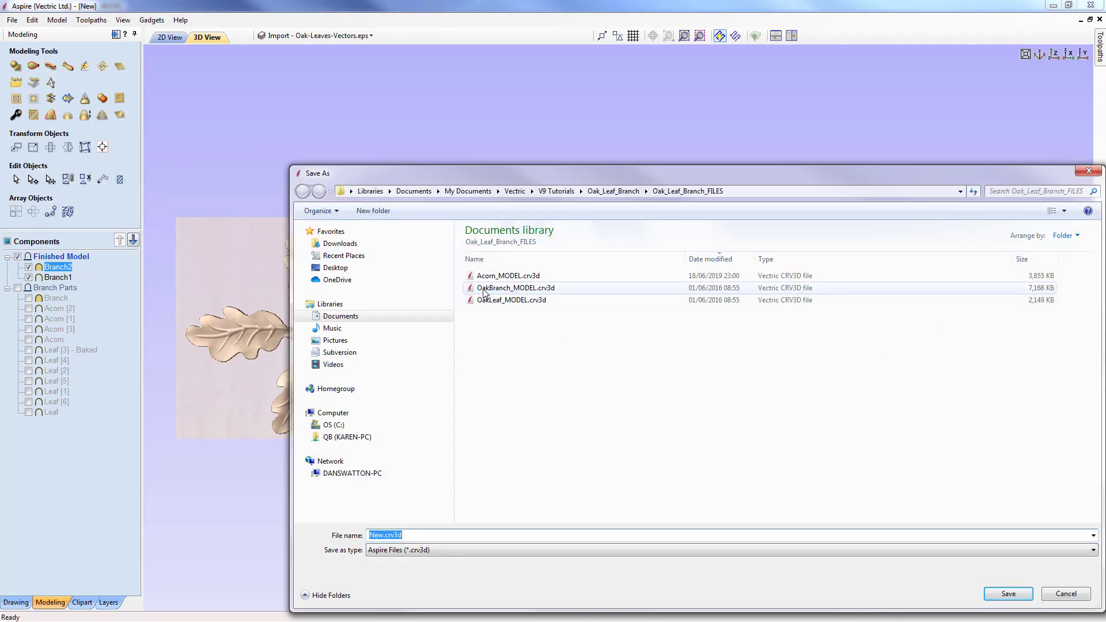
pyautogui.click(525, 292)
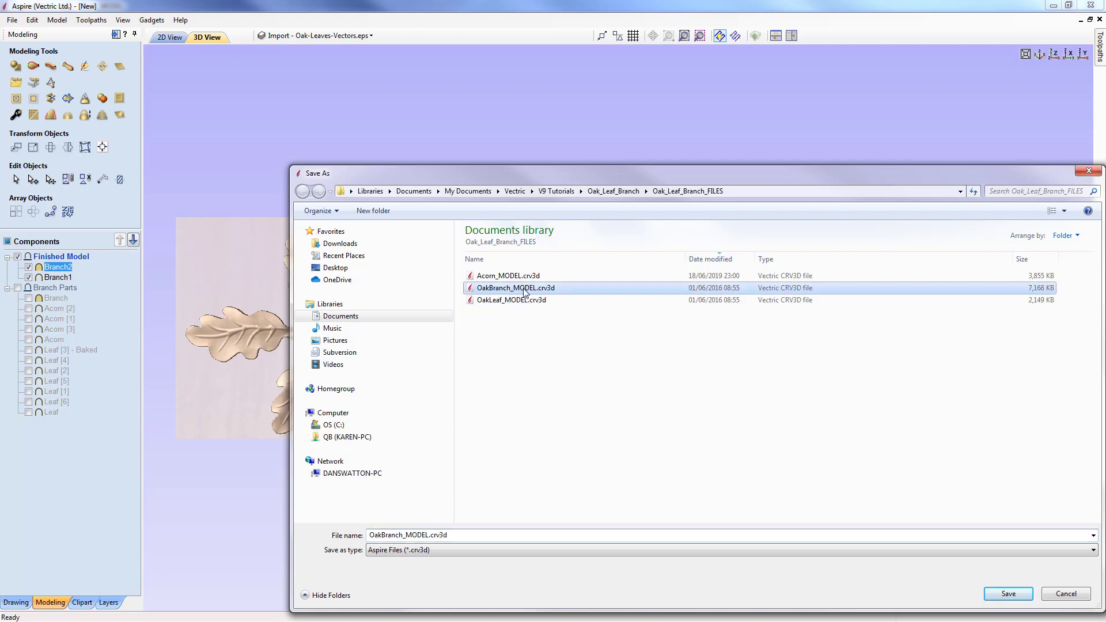
pyautogui.click(1008, 593)
pyautogui.click(586, 321)
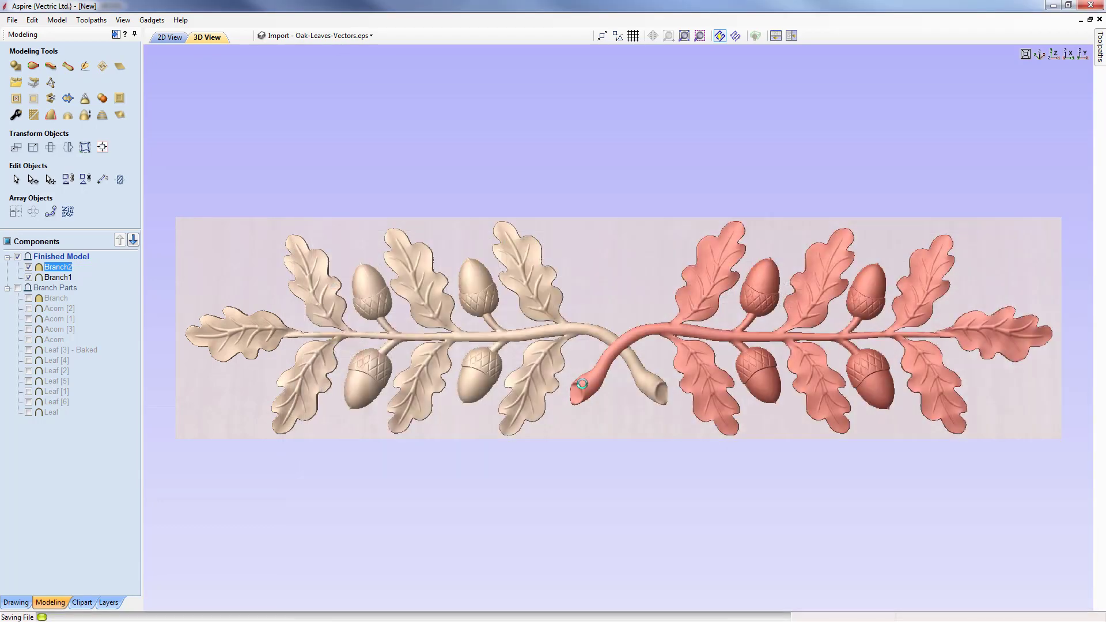